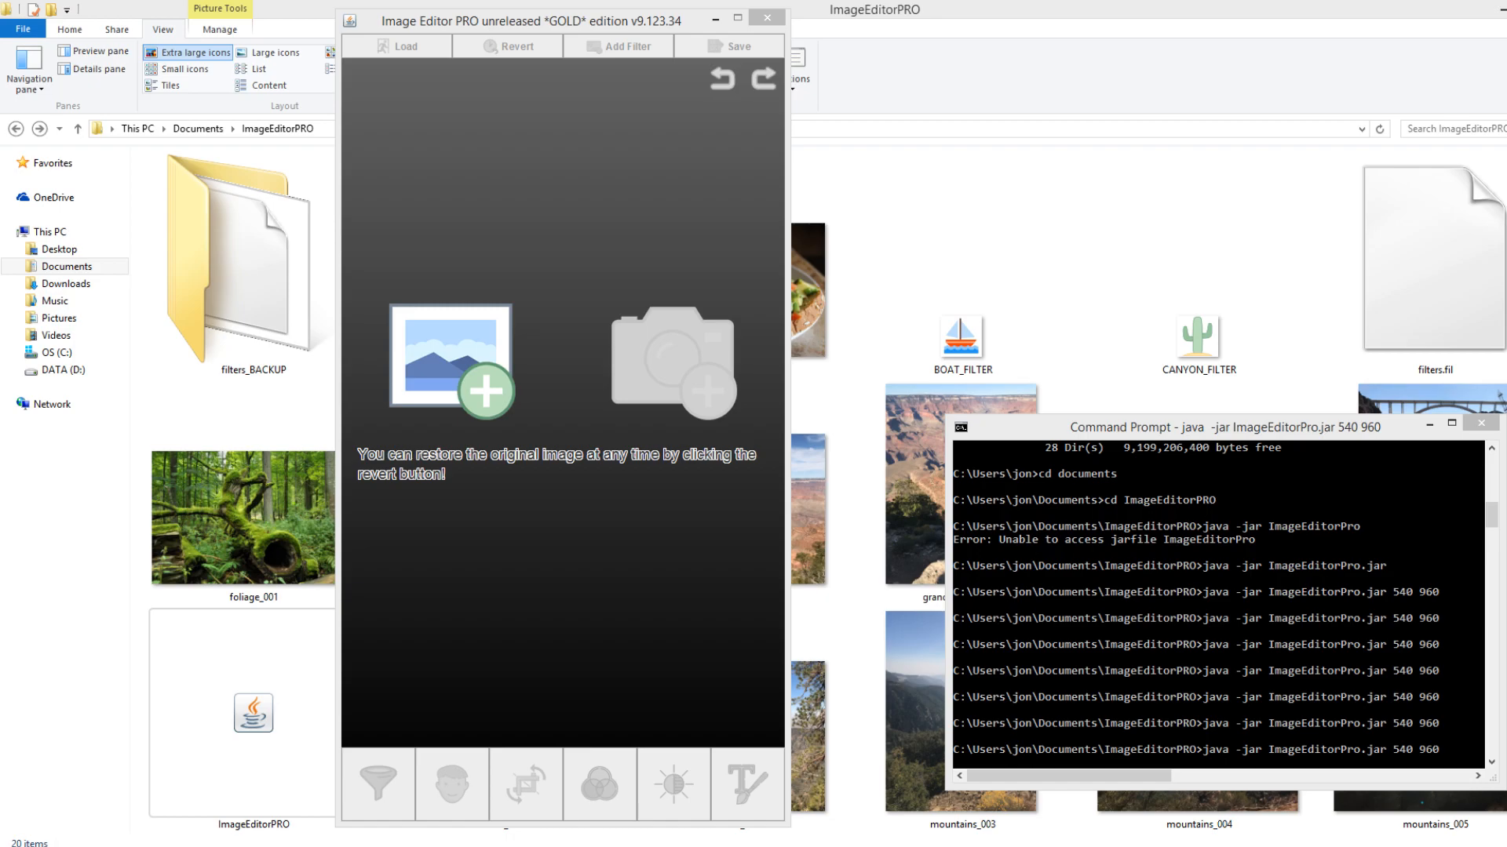
pyautogui.click(622, 644)
pyautogui.click(563, 612)
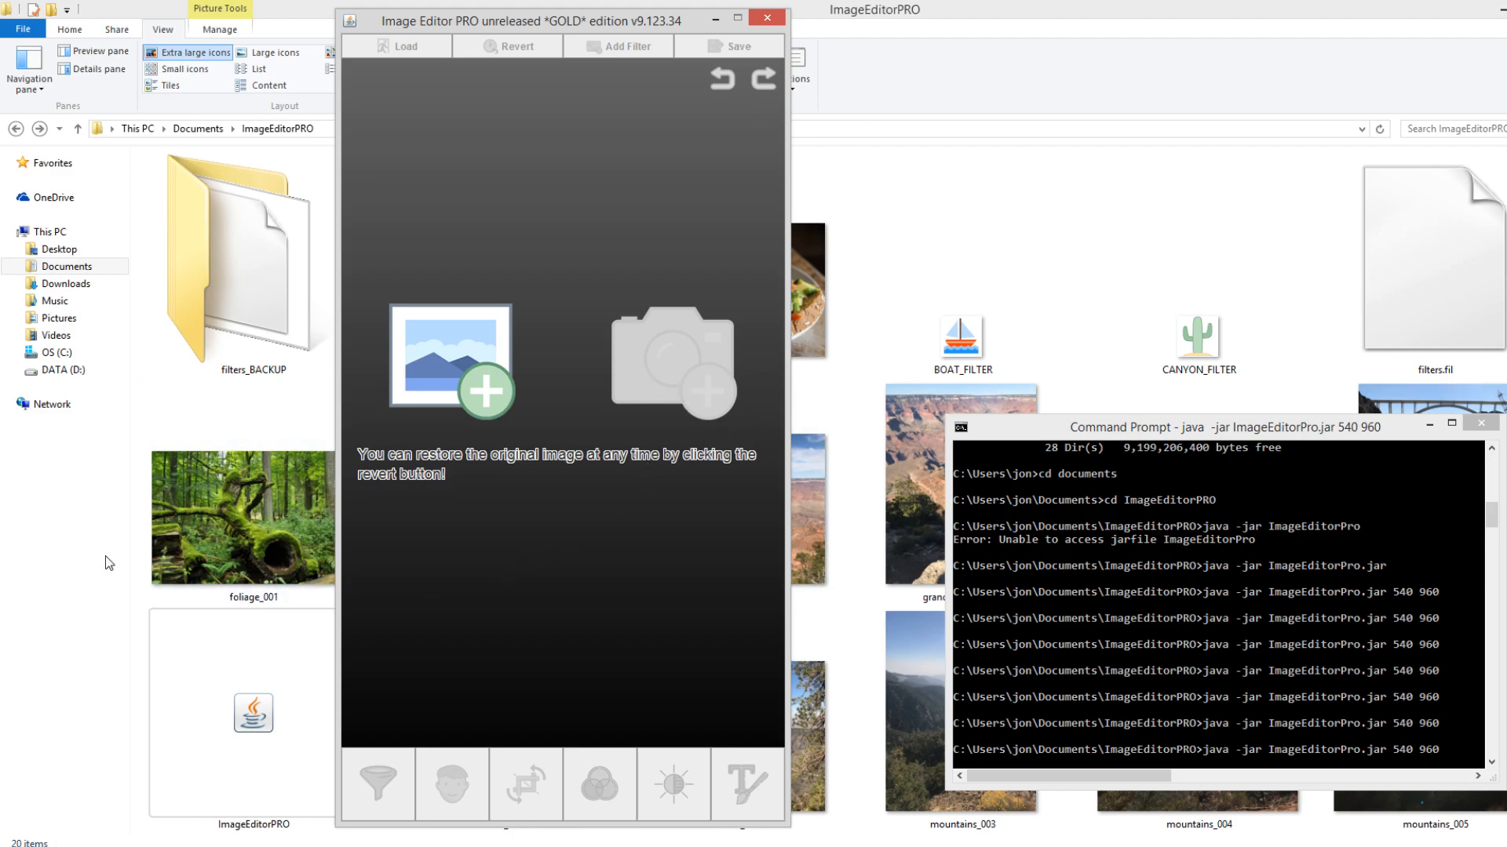
pyautogui.click(484, 375)
pyautogui.click(719, 548)
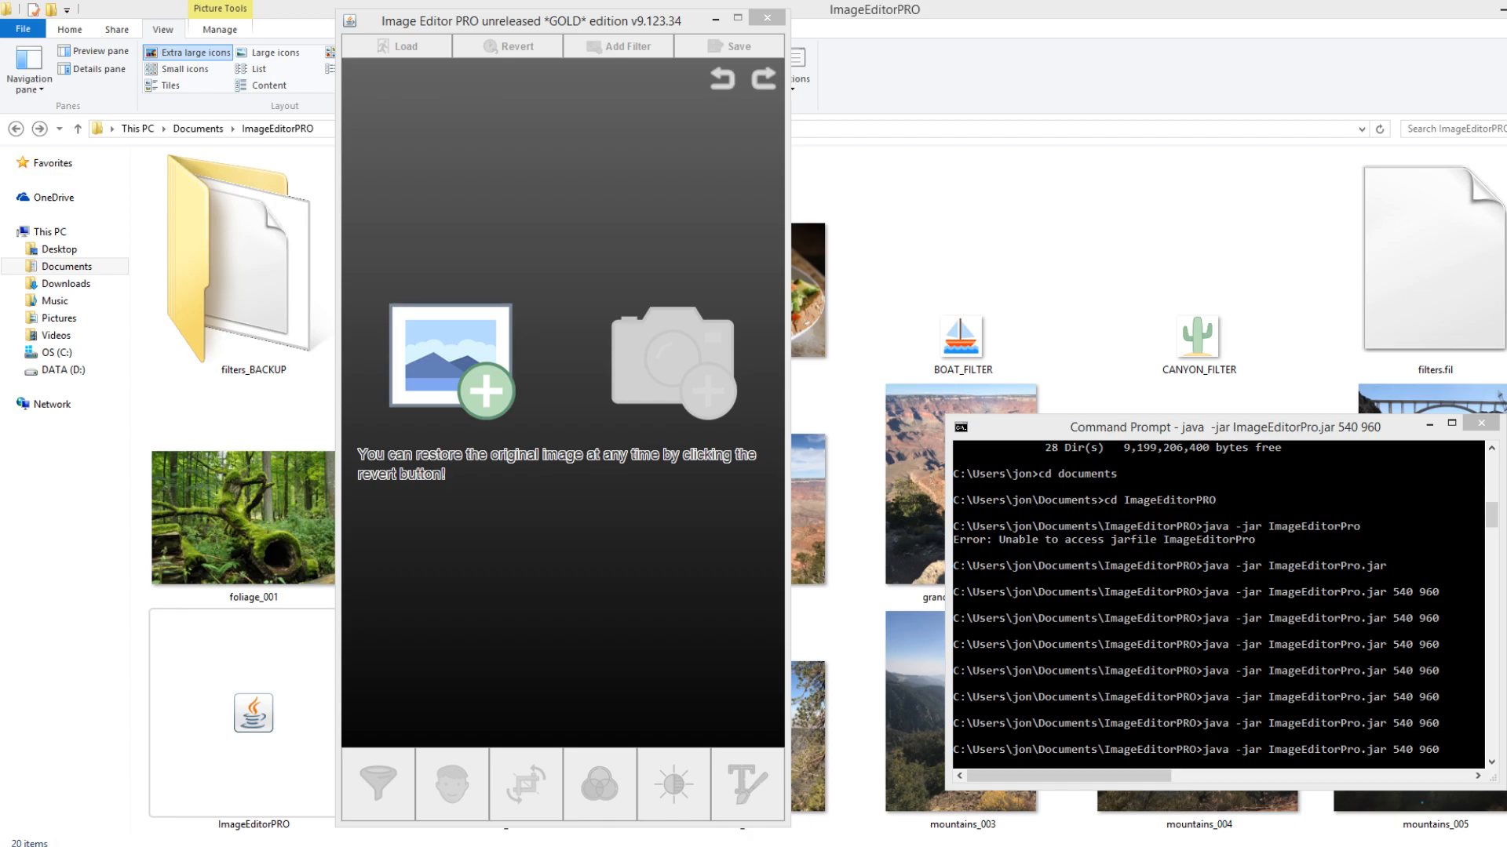
# Load hoover_dam_002.JPG into the image editor and minimize the Command Prompt window
pyautogui.click(479, 353)
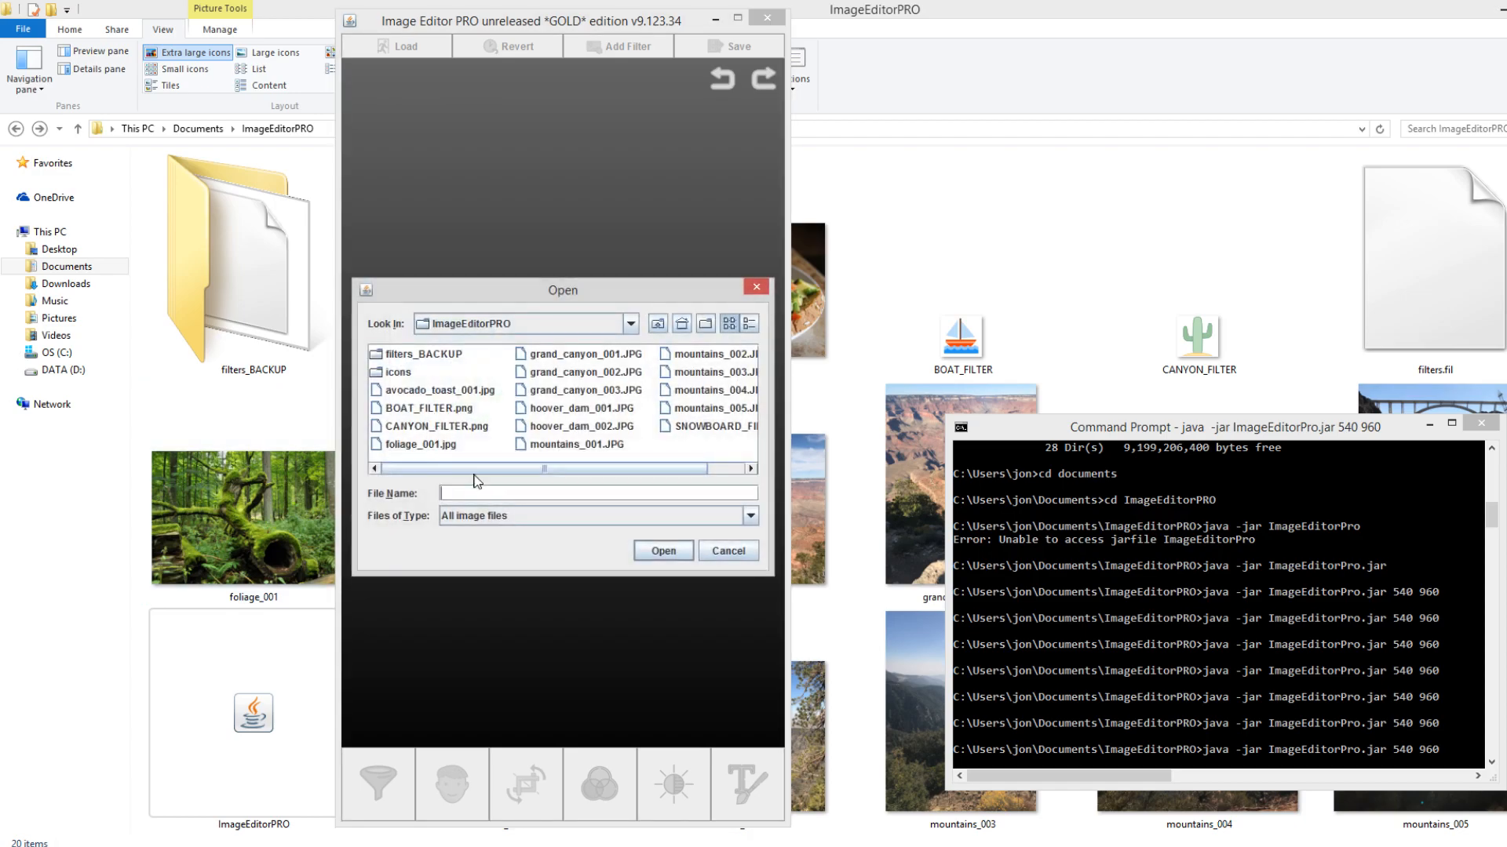
pyautogui.doubleClick(572, 426)
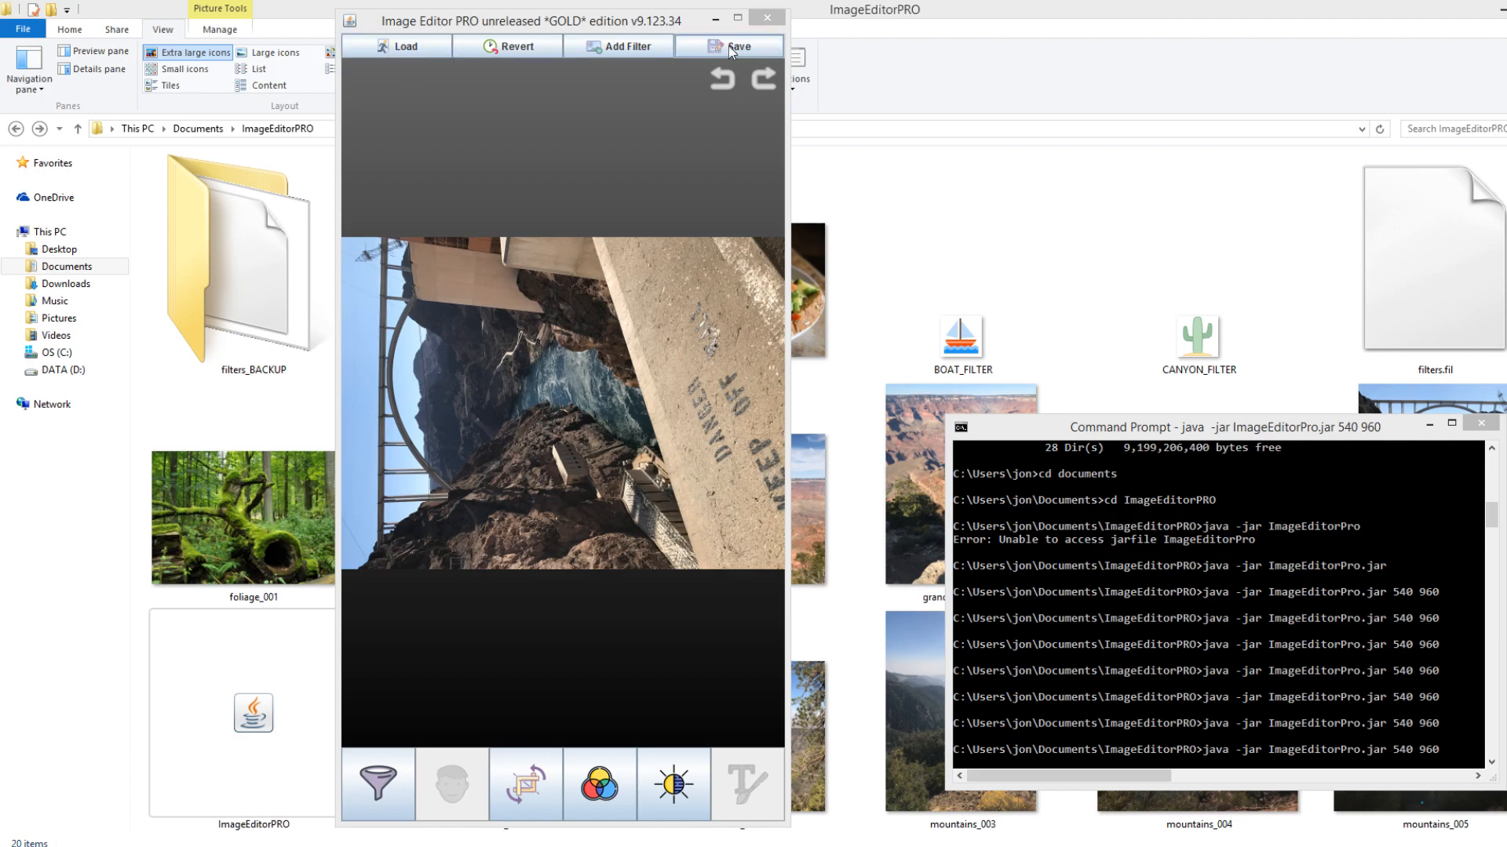
pyautogui.click(452, 789)
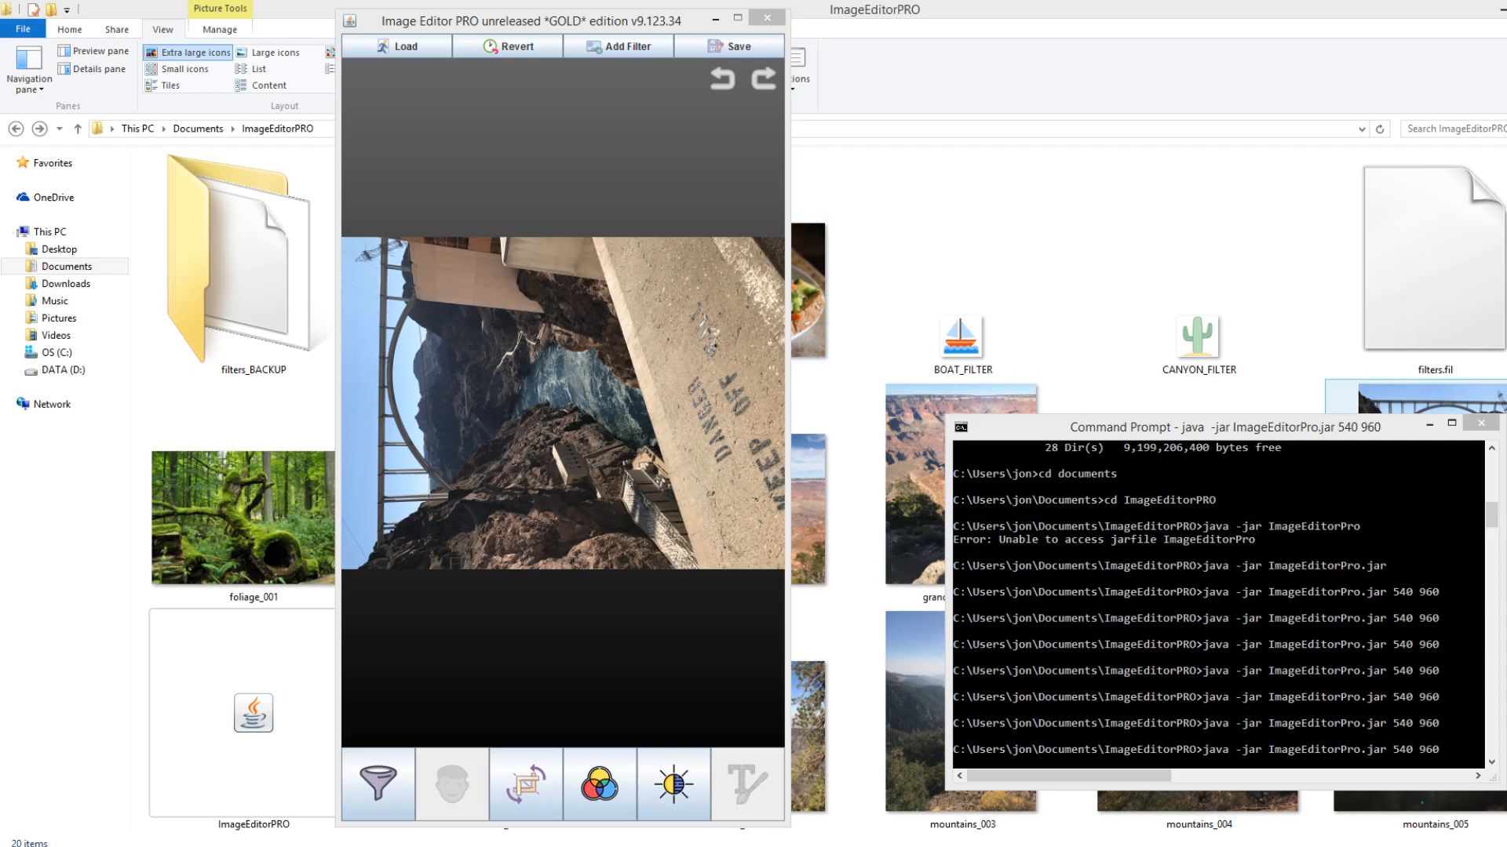
pyautogui.click(1429, 425)
pyautogui.click(650, 381)
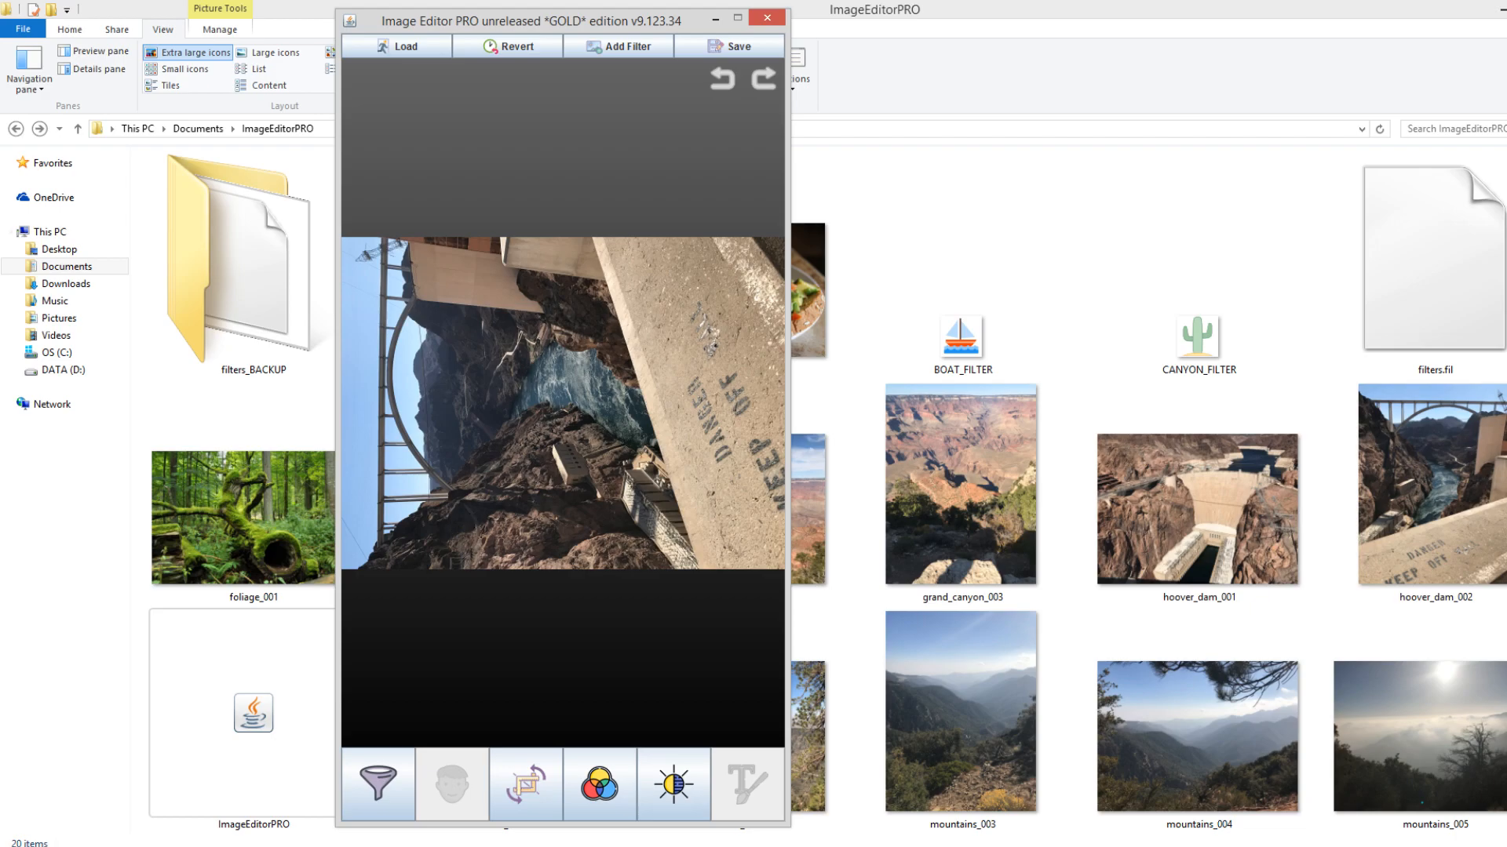
# Try rotating the loaded photo 90 degrees clockwise and discard the rotation
pyautogui.click(525, 781)
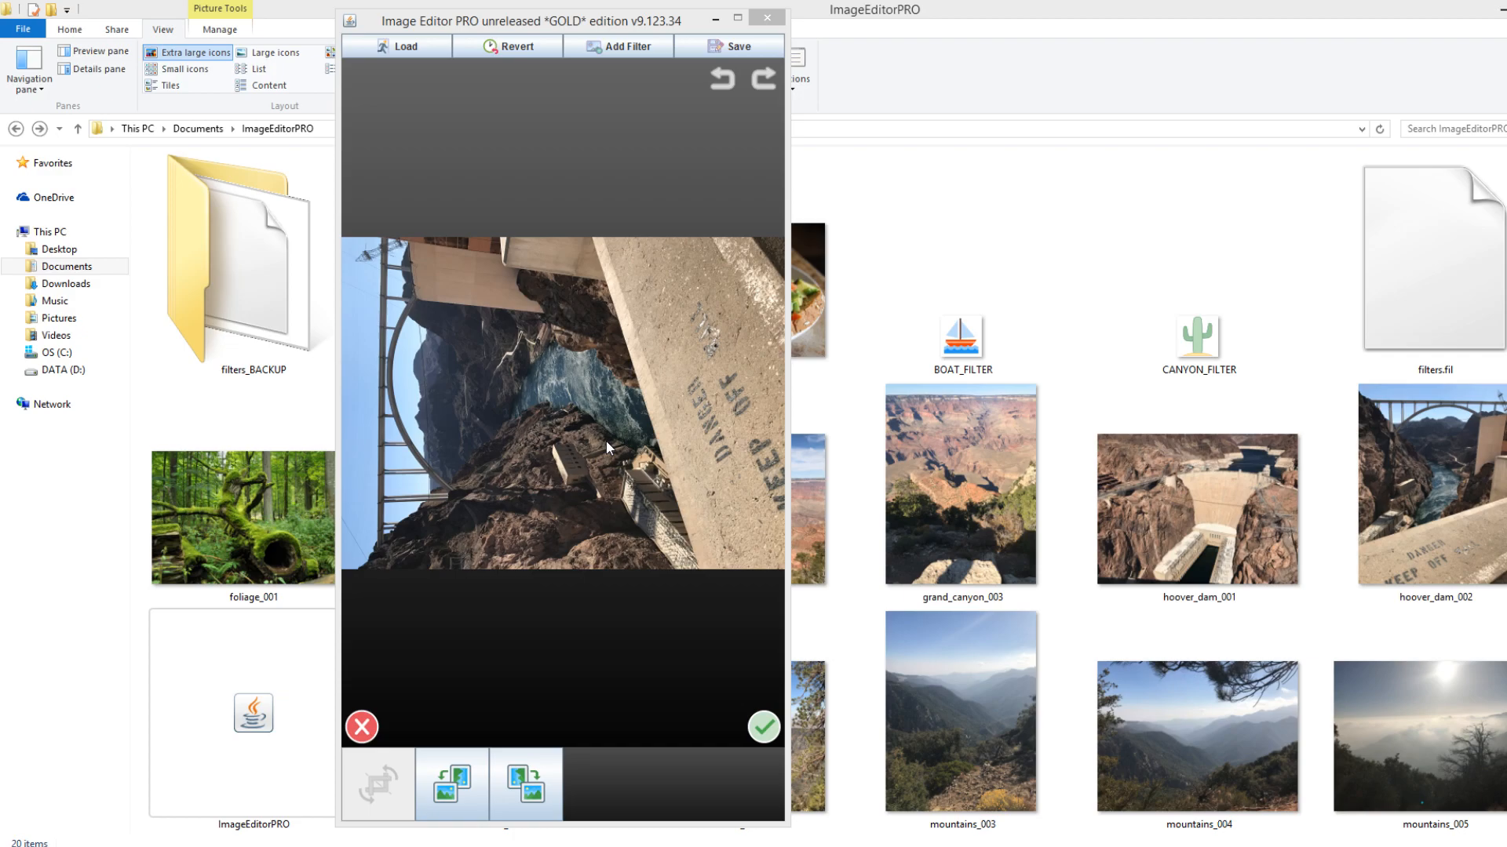
pyautogui.click(354, 548)
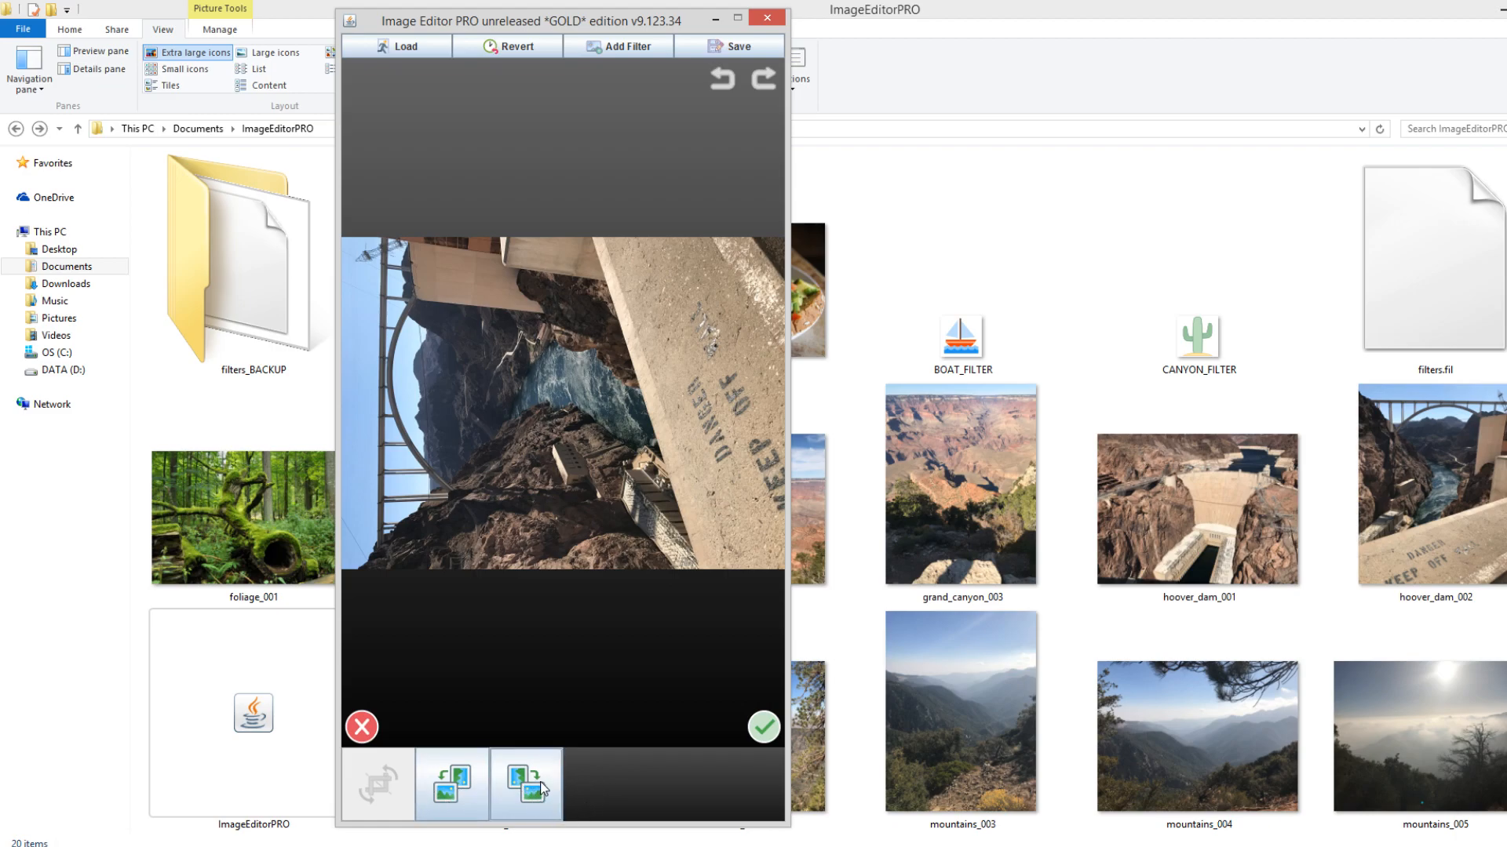
pyautogui.click(444, 796)
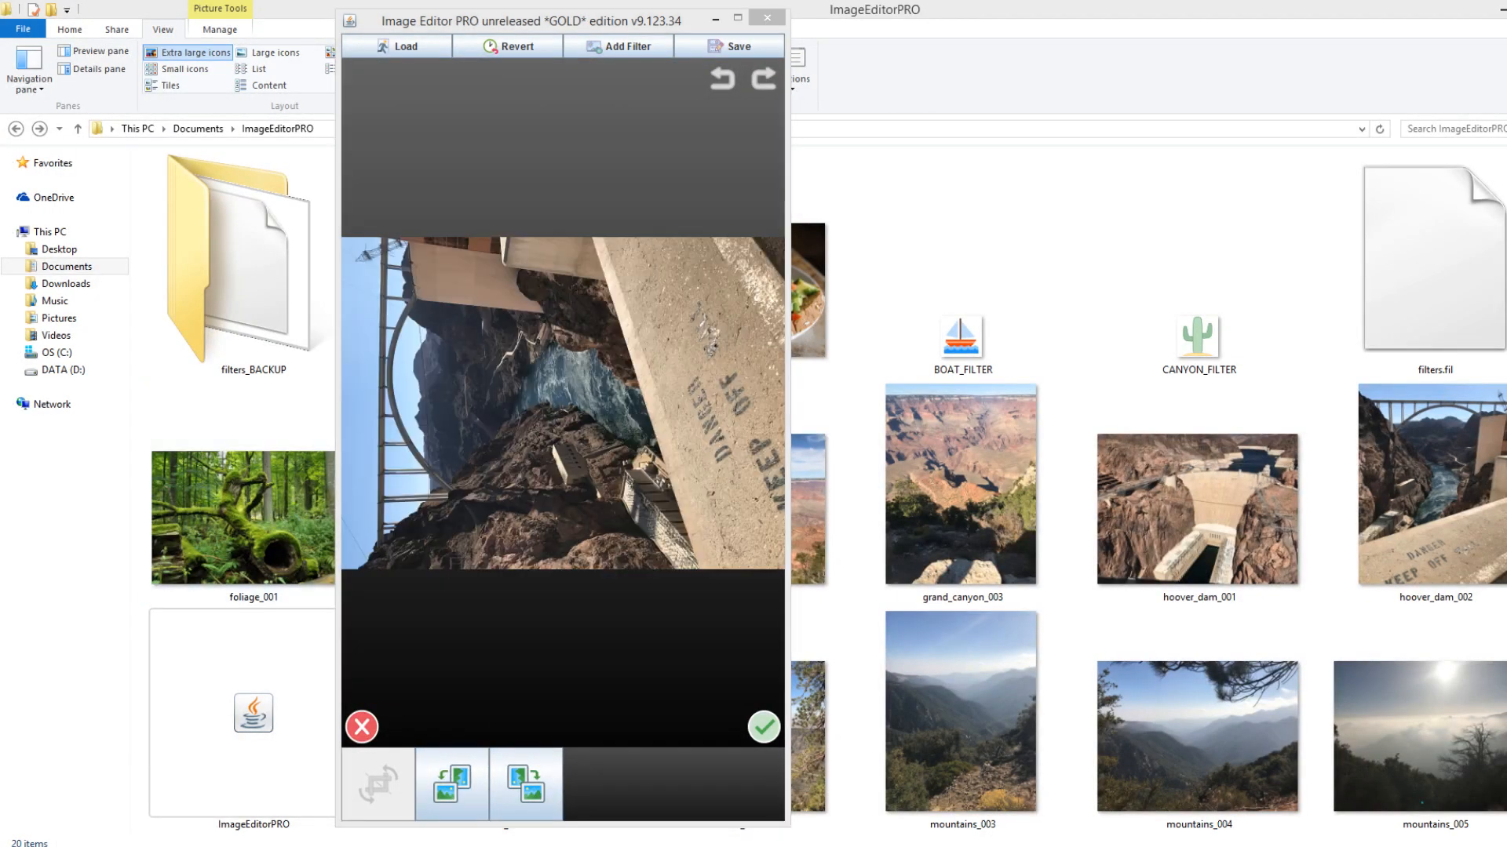
pyautogui.click(549, 770)
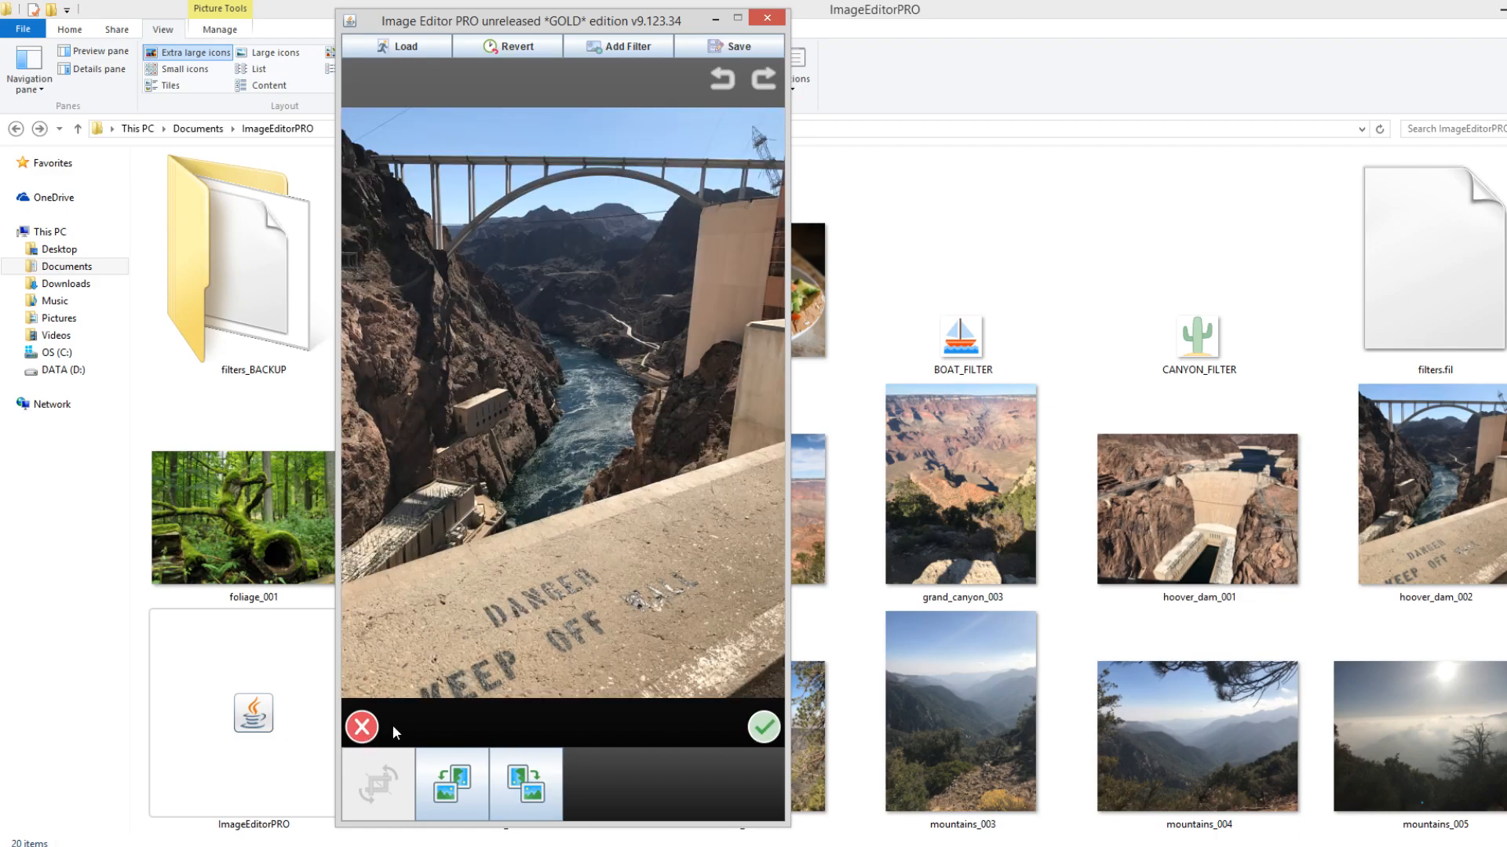
pyautogui.click(362, 727)
pyautogui.click(388, 761)
pyautogui.click(363, 730)
pyautogui.click(521, 760)
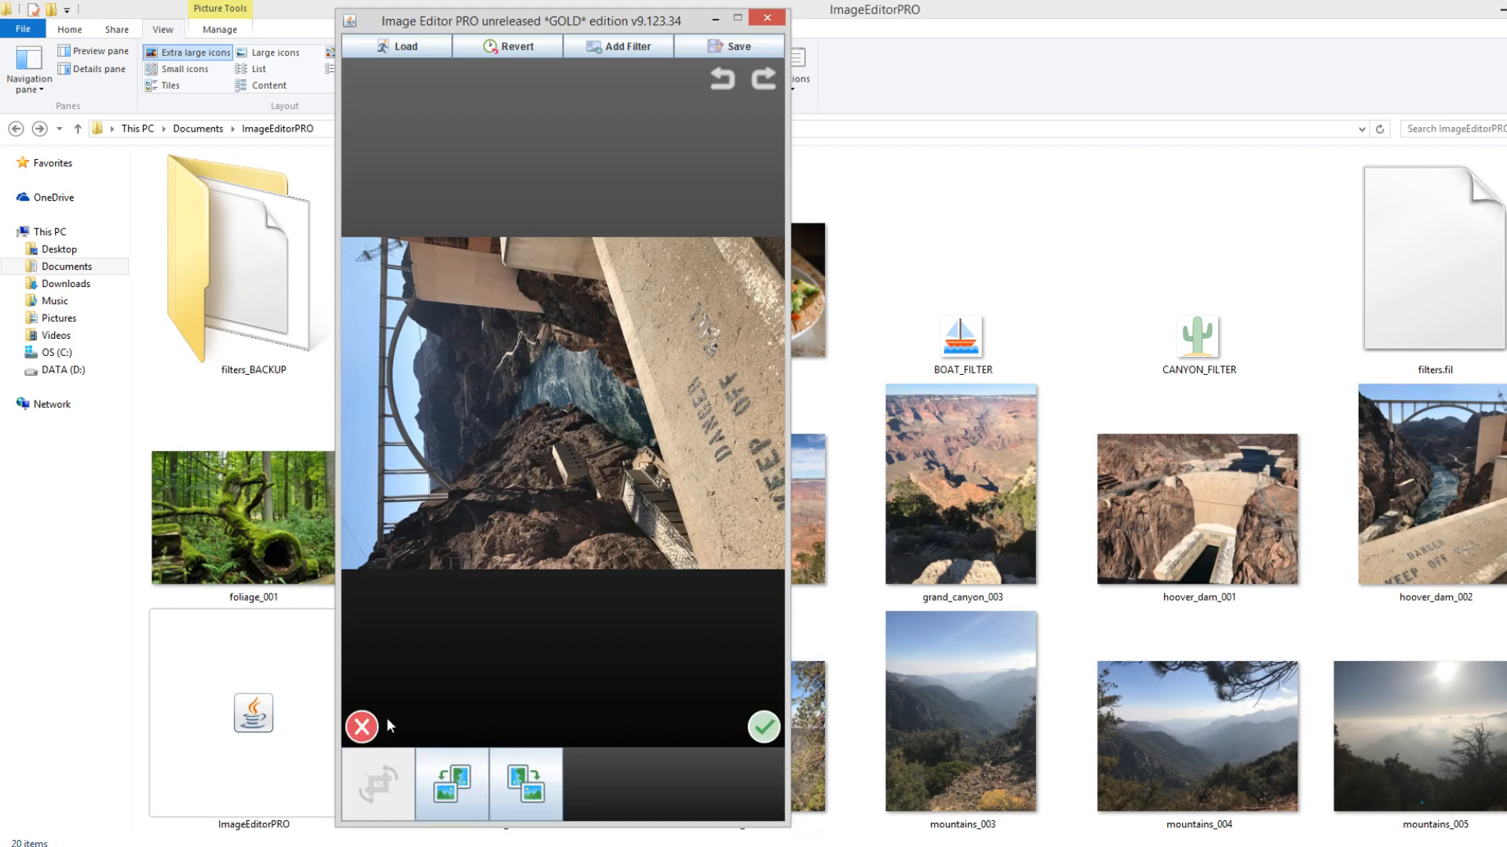
pyautogui.click(363, 727)
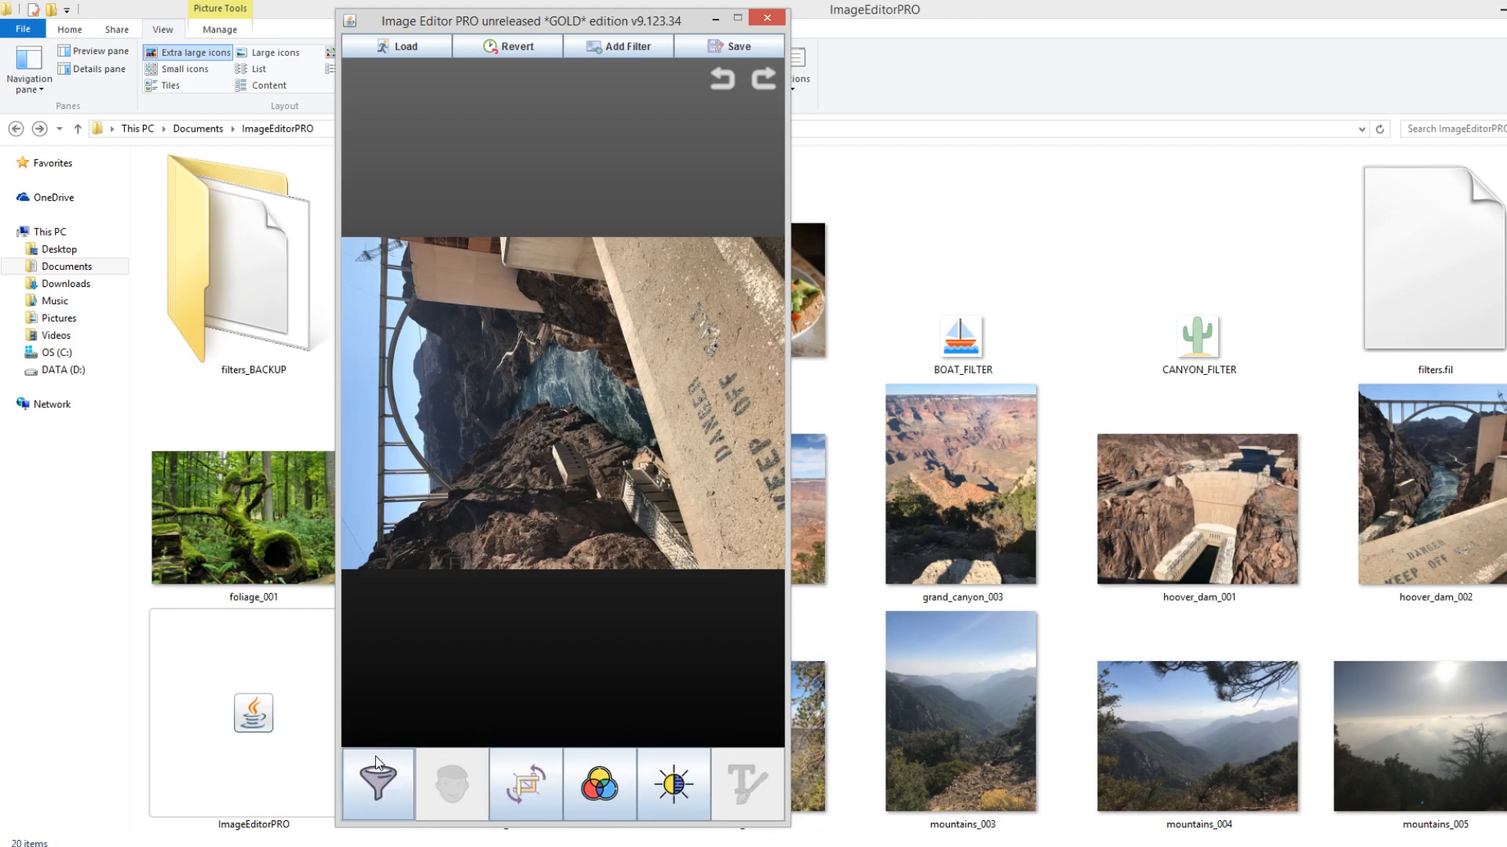
pyautogui.click(506, 789)
pyautogui.click(532, 793)
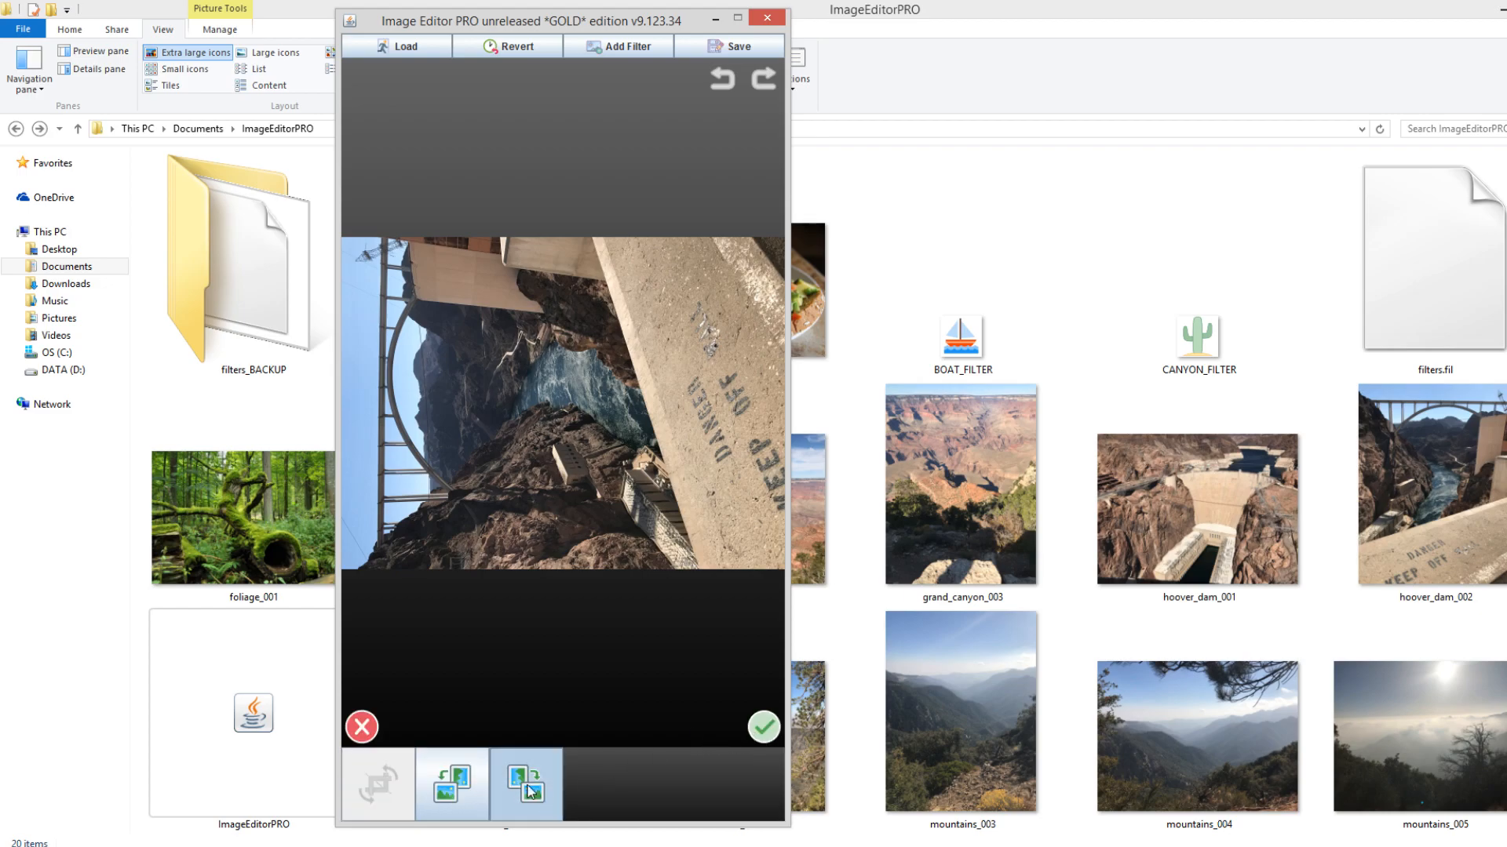
pyautogui.click(361, 729)
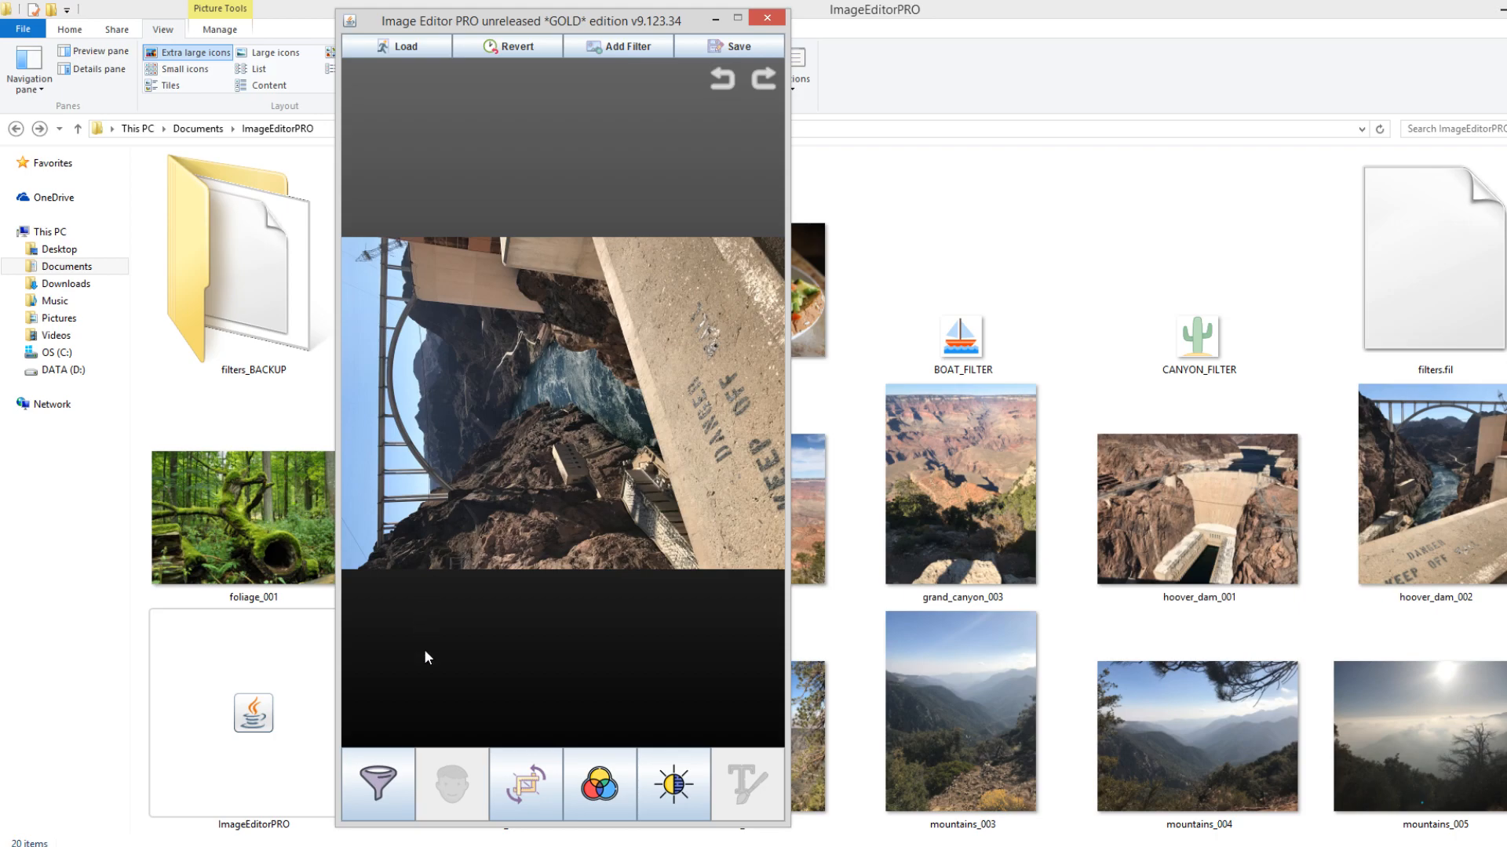
# Rotate the dam photo 90 degrees clockwise and apply the rotation
pyautogui.click(525, 783)
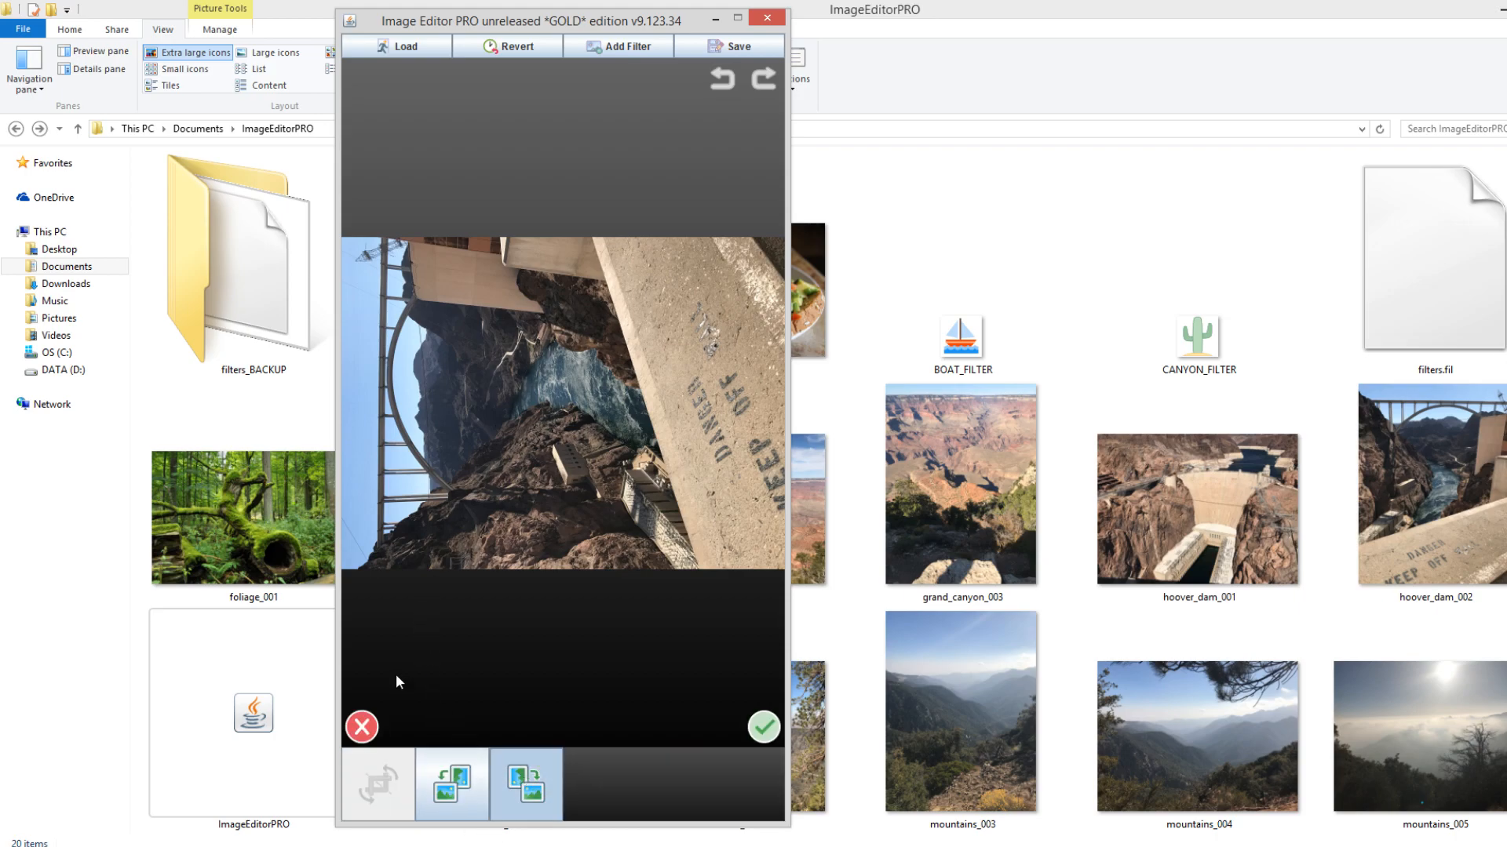
pyautogui.click(763, 727)
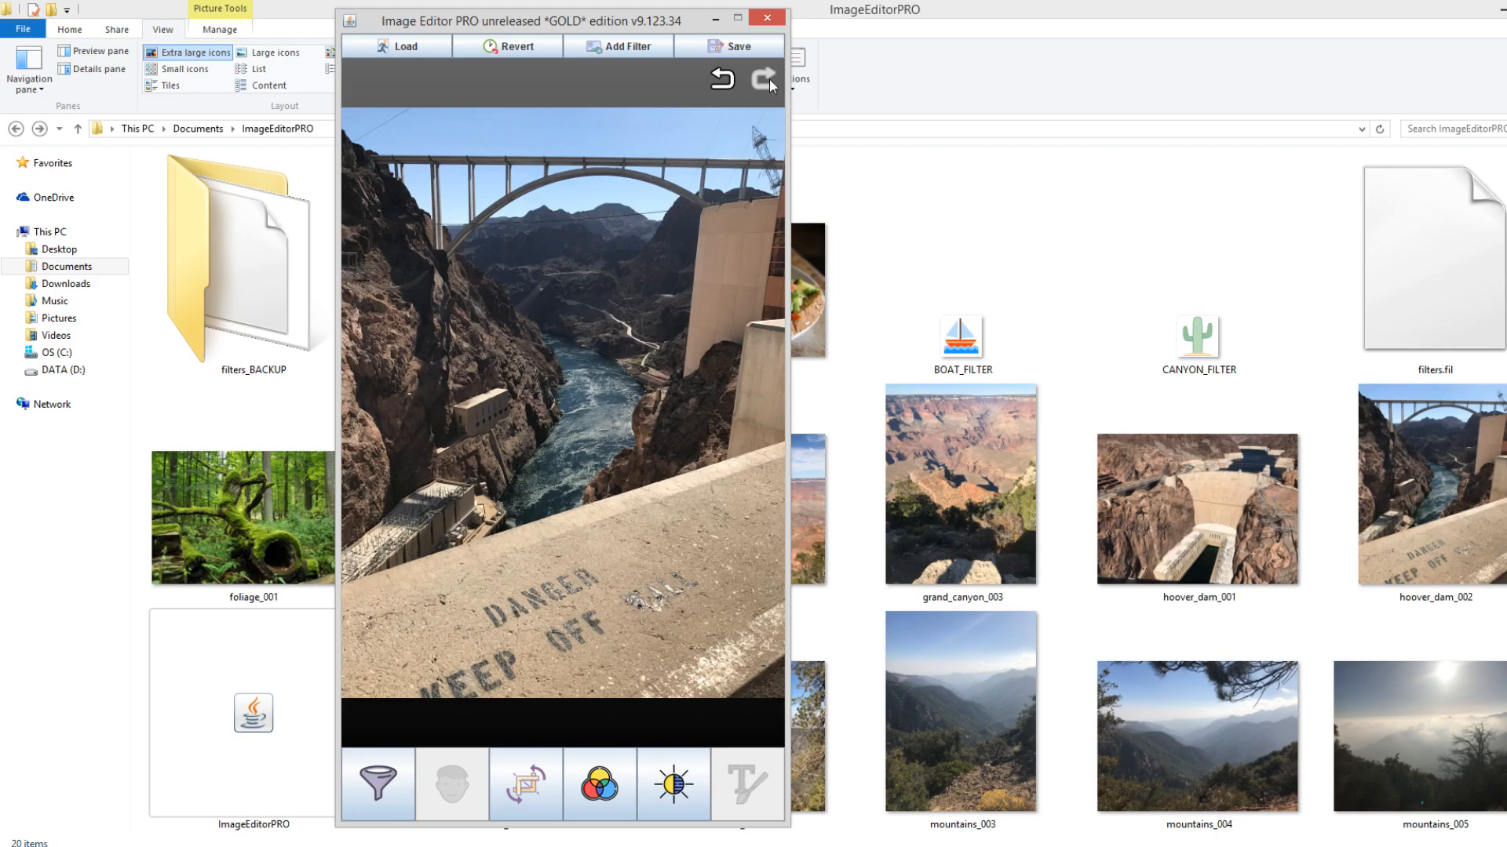
# Undo the applied rotation and redo it
pyautogui.click(719, 77)
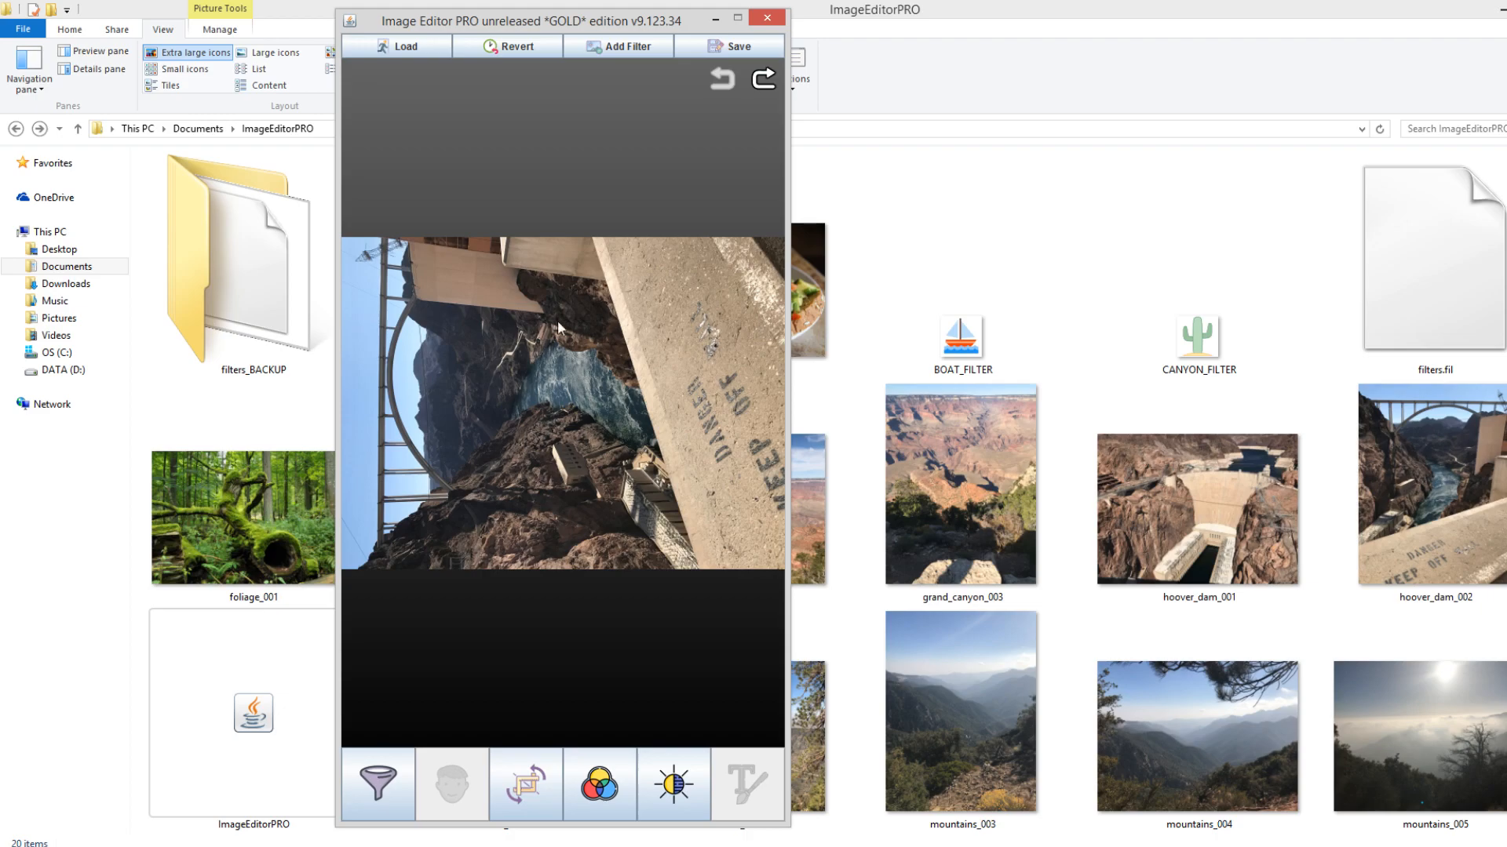
pyautogui.click(765, 78)
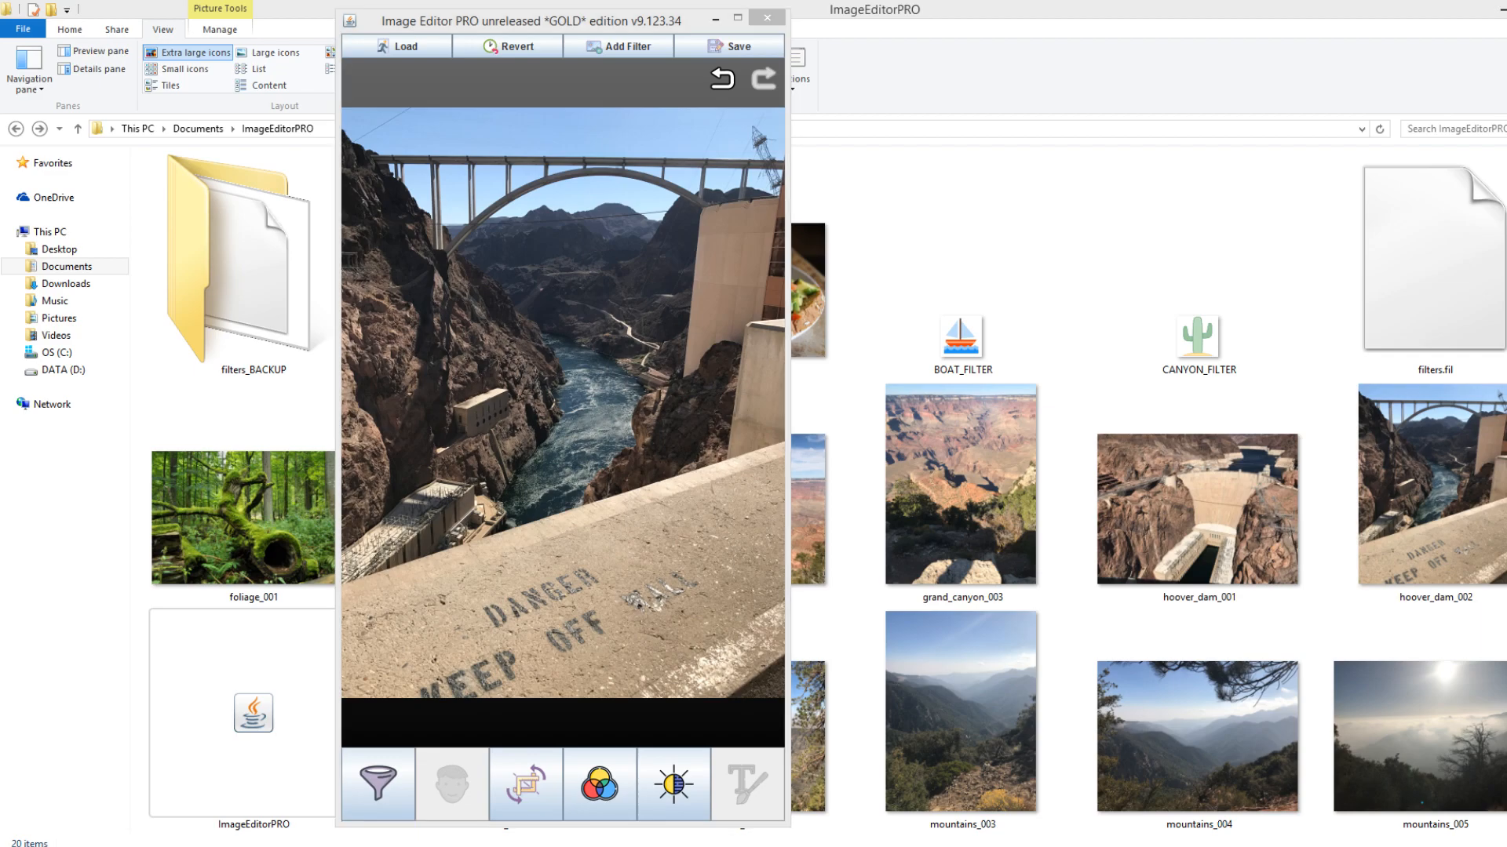
pyautogui.click(606, 781)
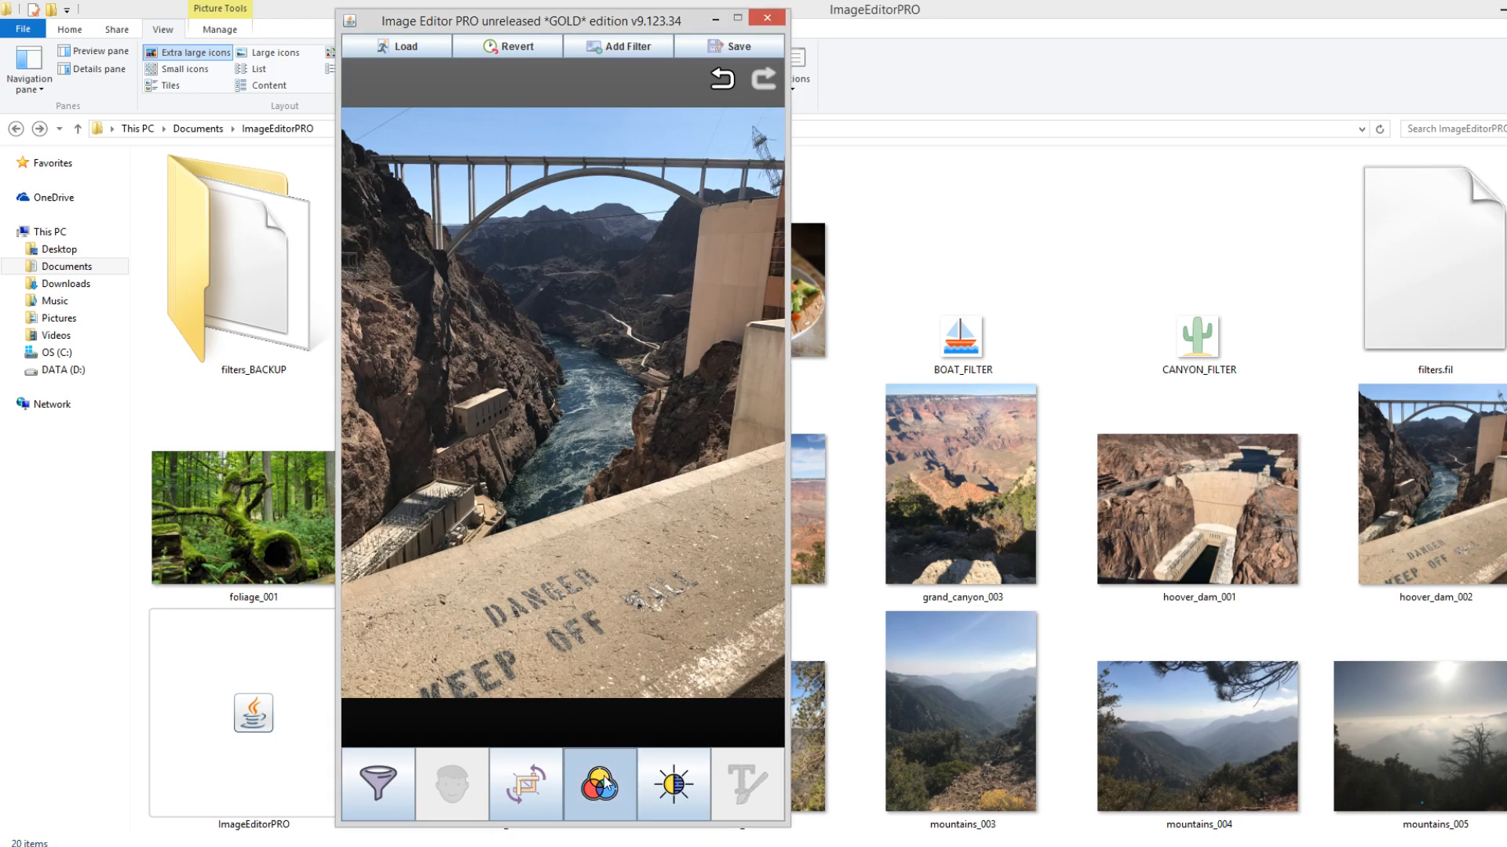
pyautogui.click(606, 781)
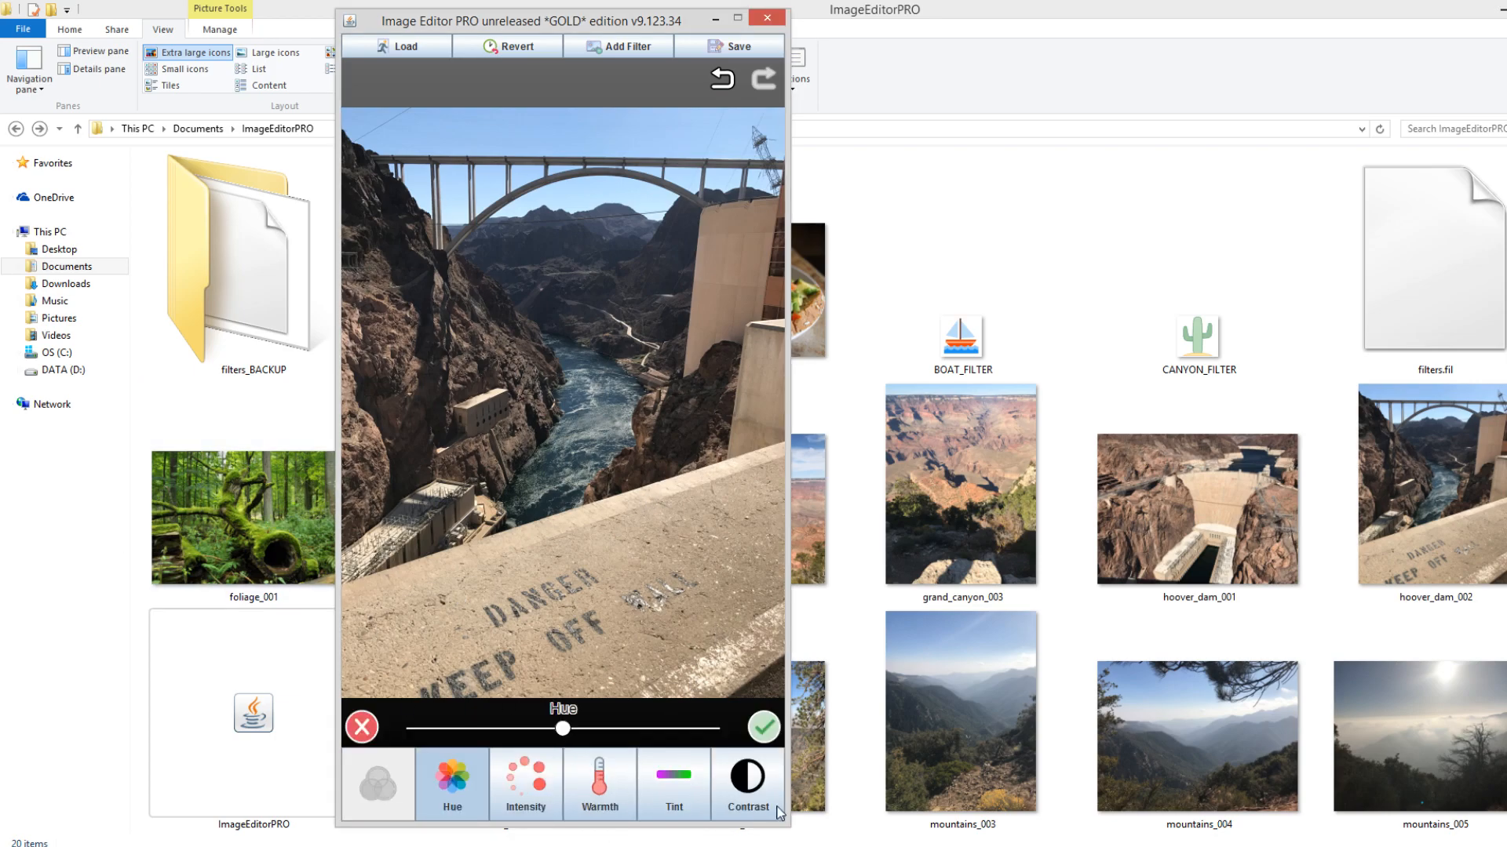
pyautogui.click(362, 729)
pyautogui.click(455, 784)
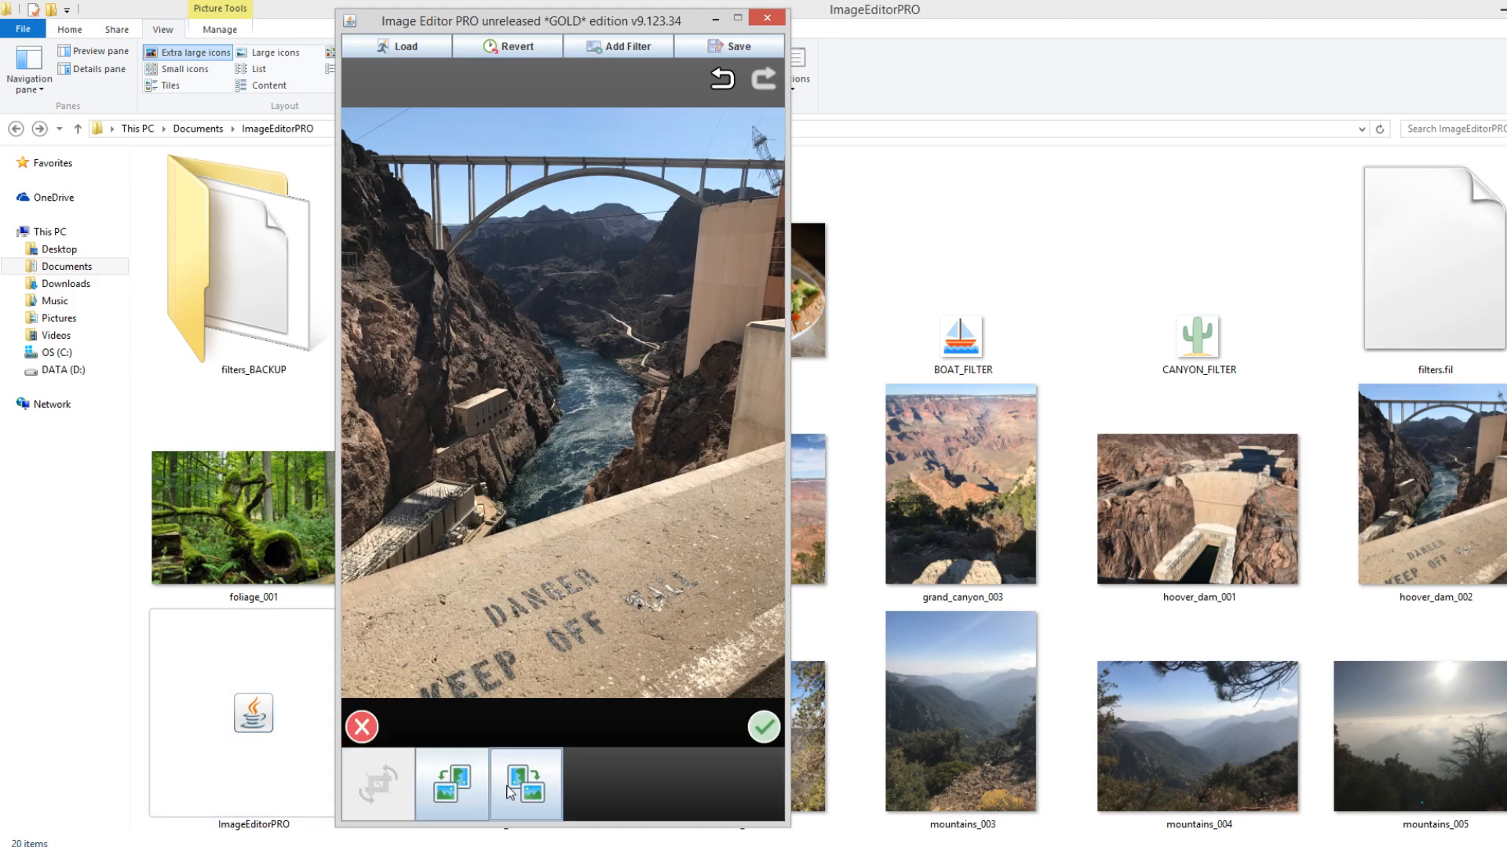
pyautogui.click(363, 730)
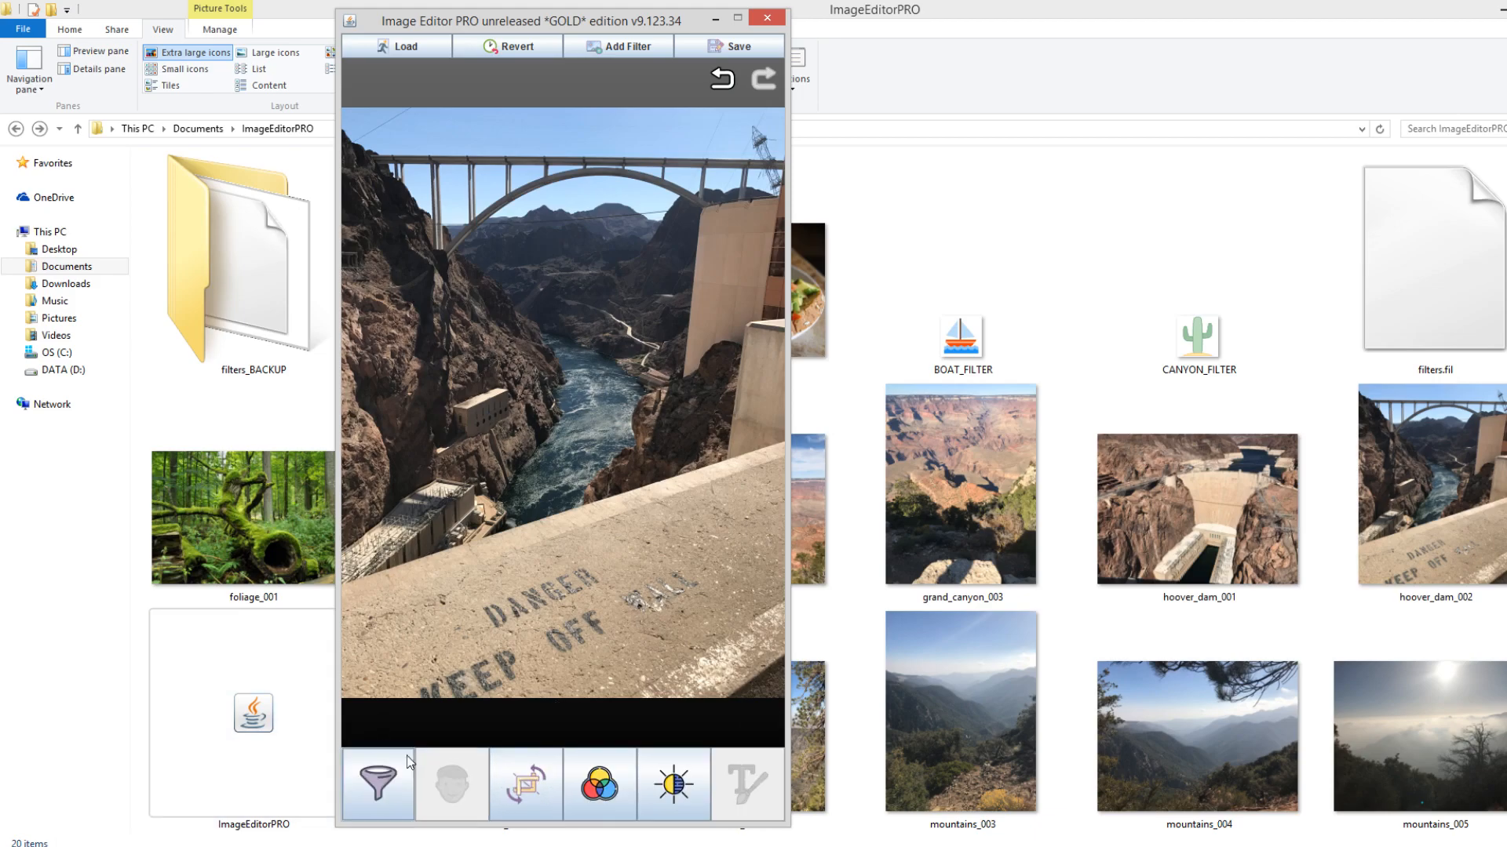
# Look through the Intensity, Warmth, Tint and Contrast color adjustments and leave without changing any of them
pyautogui.click(600, 780)
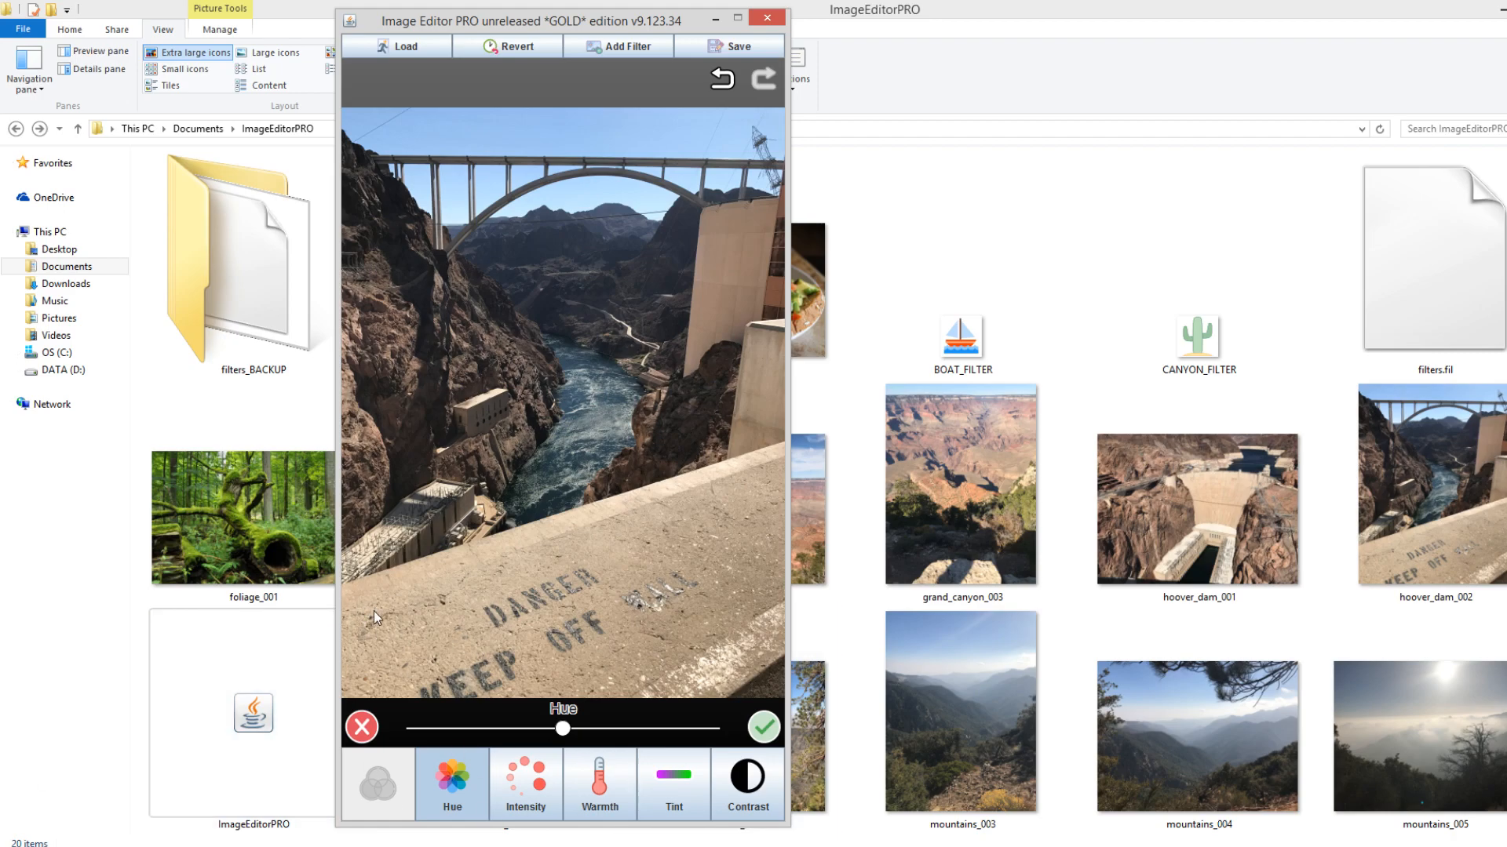
pyautogui.click(522, 781)
pyautogui.click(600, 783)
pyautogui.click(679, 785)
pyautogui.click(742, 782)
pyautogui.click(654, 779)
pyautogui.click(592, 789)
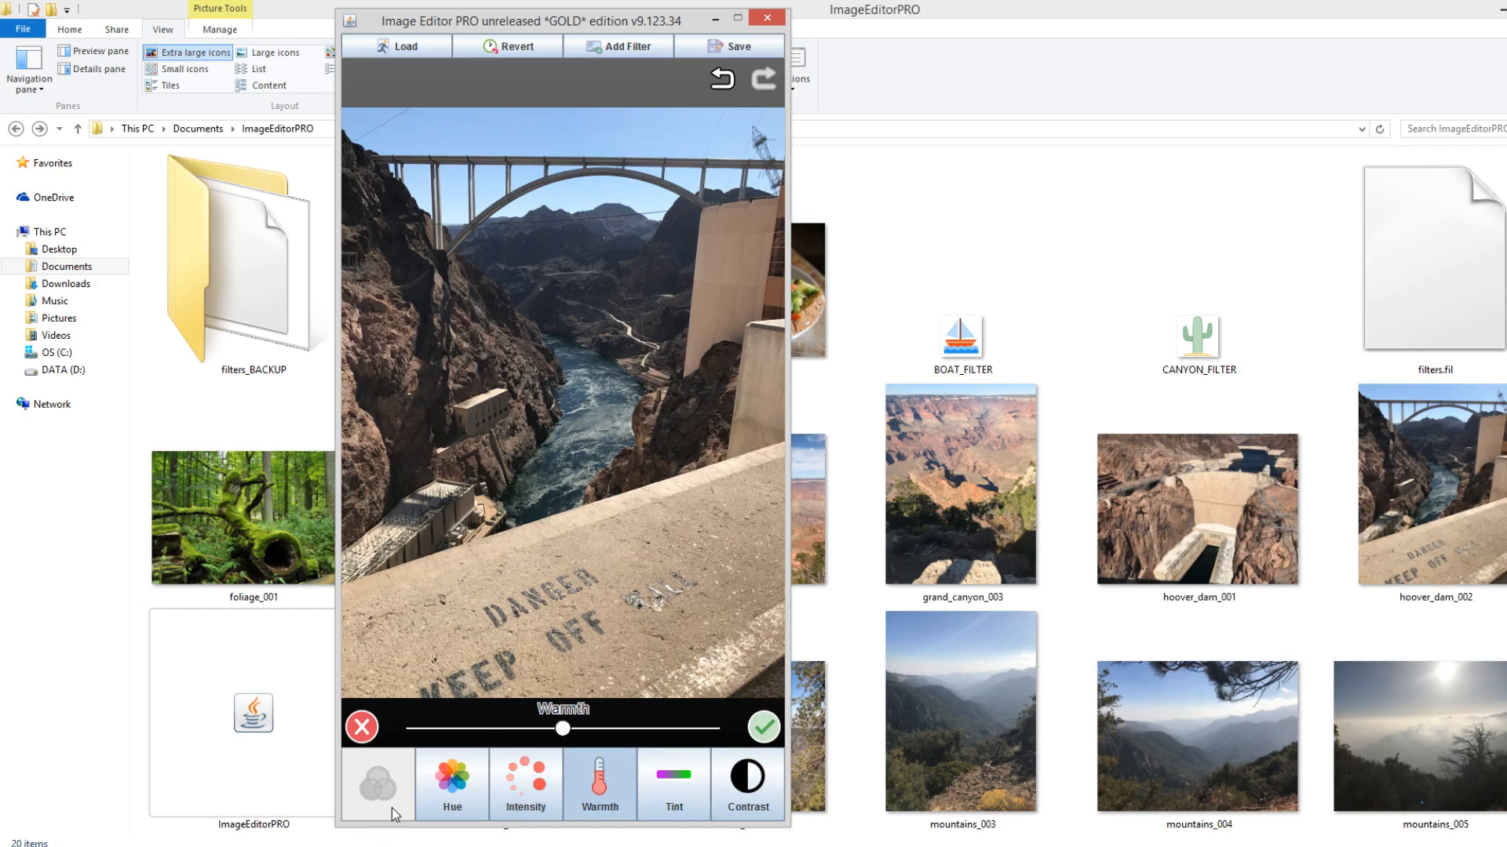
pyautogui.click(360, 732)
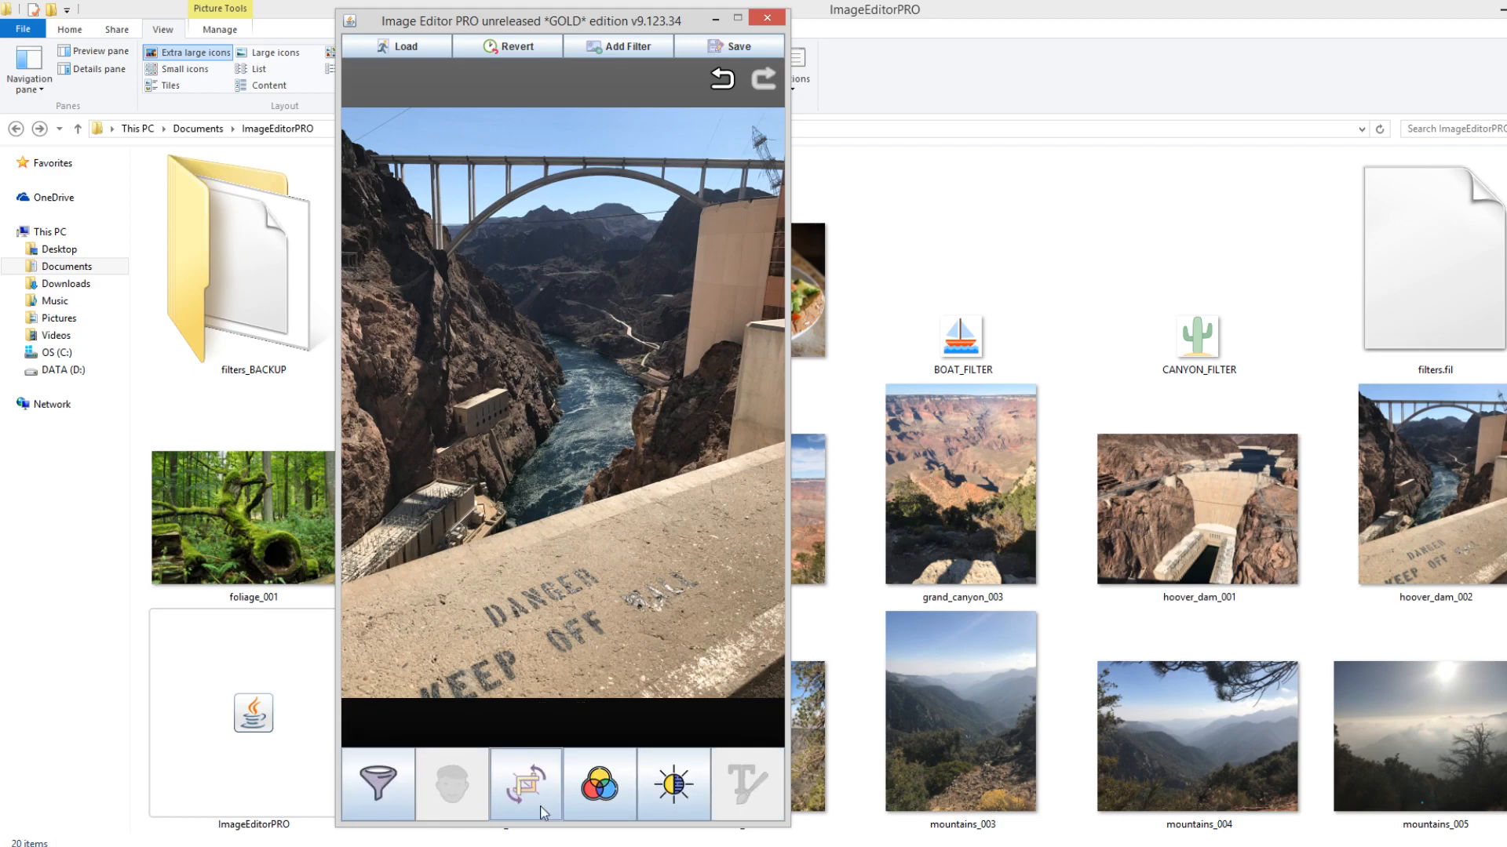
pyautogui.click(582, 787)
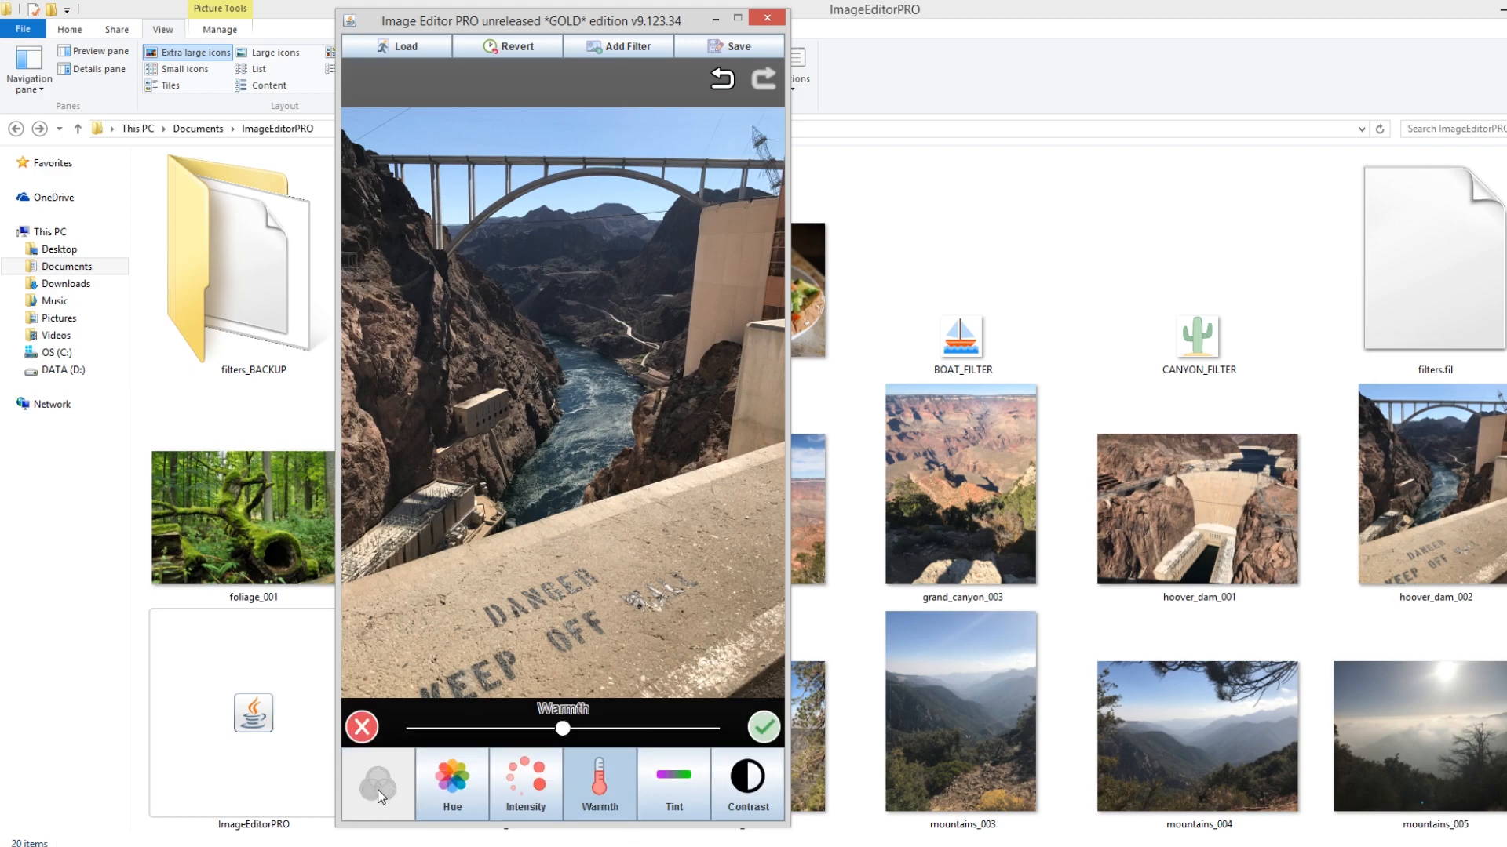
pyautogui.click(362, 728)
pyautogui.click(568, 783)
pyautogui.click(362, 727)
pyautogui.click(518, 784)
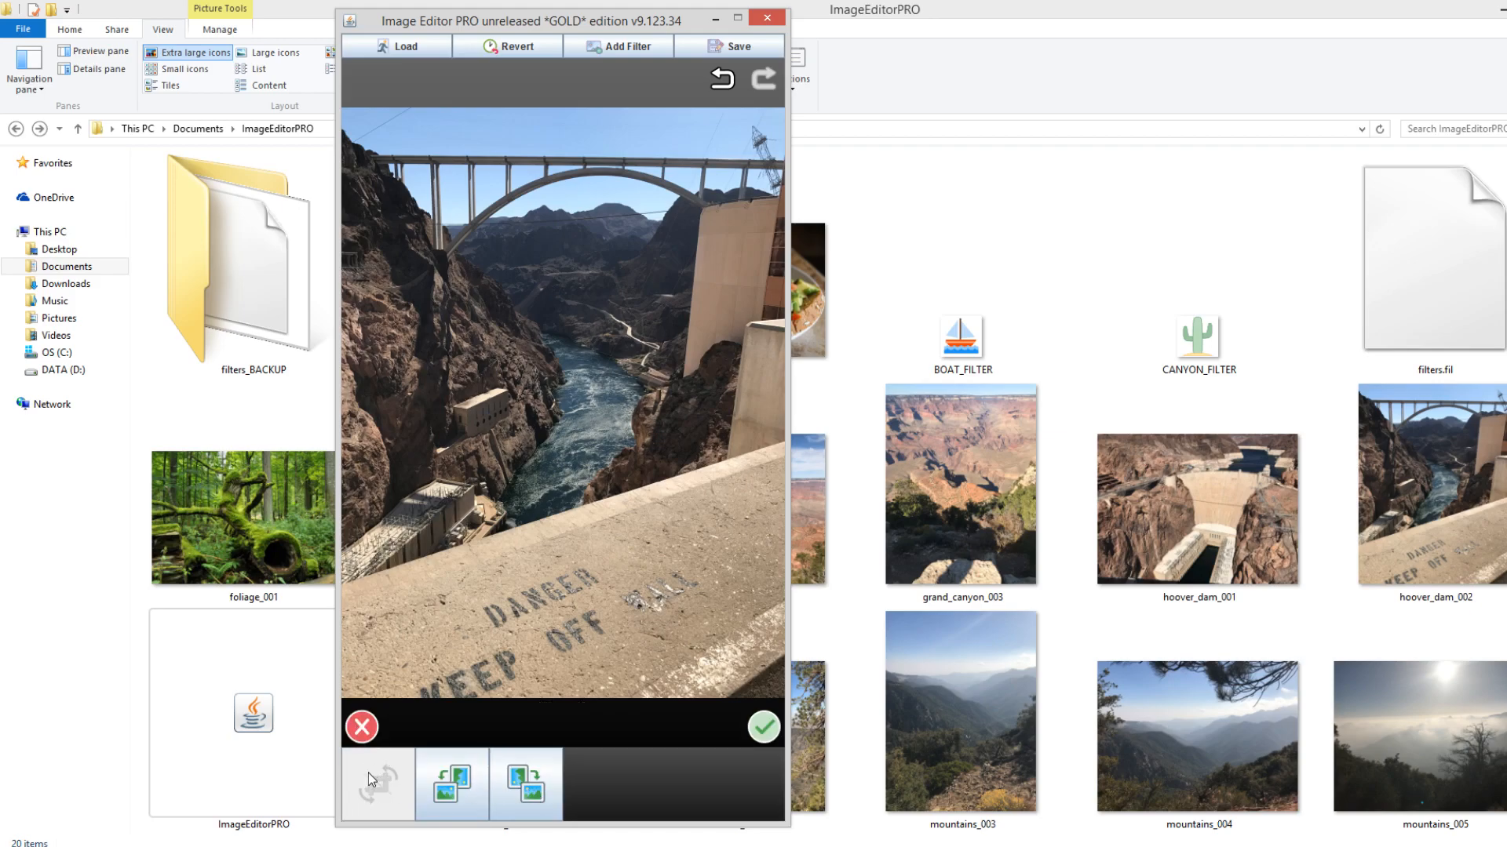
pyautogui.click(361, 727)
pyautogui.click(368, 797)
pyautogui.click(361, 727)
pyautogui.click(673, 784)
pyautogui.click(359, 727)
# Try shifting the photo's Hue strongly toward pink and discard the change
pyautogui.click(599, 783)
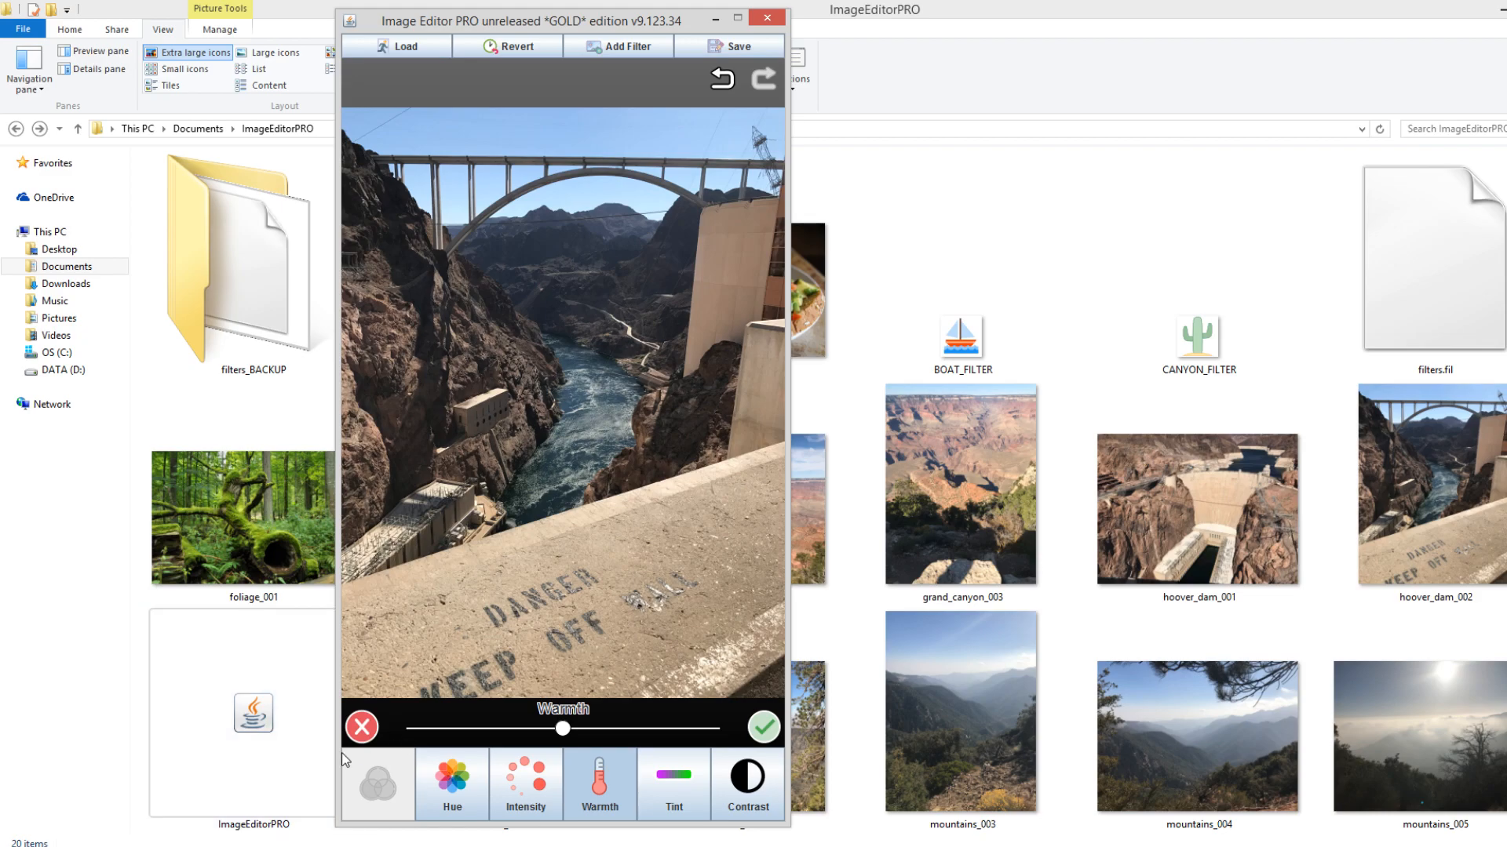
pyautogui.click(449, 784)
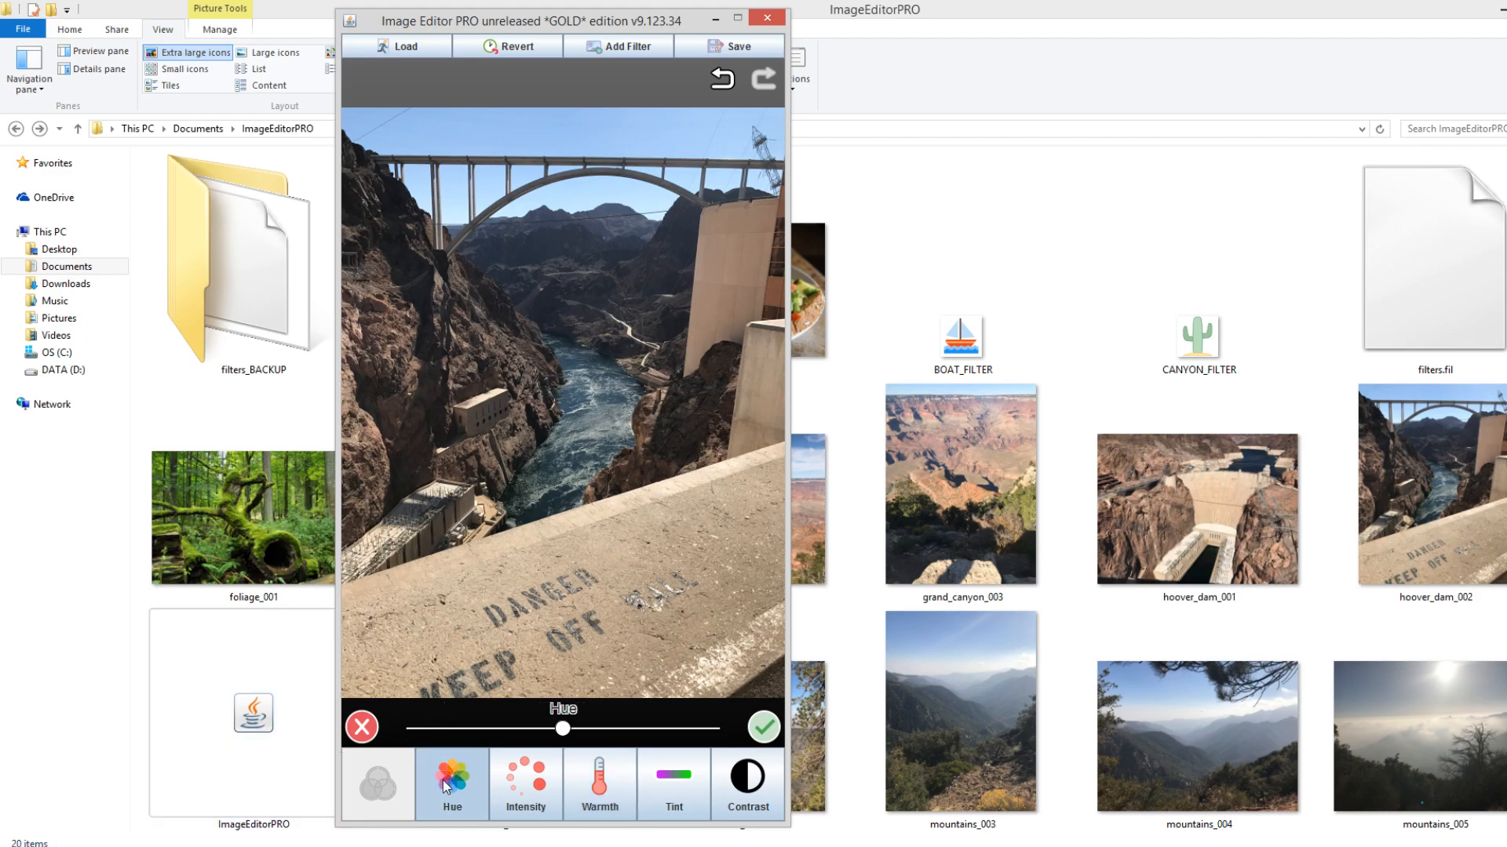
pyautogui.moveTo(564, 730); pyautogui.dragTo(680, 729)
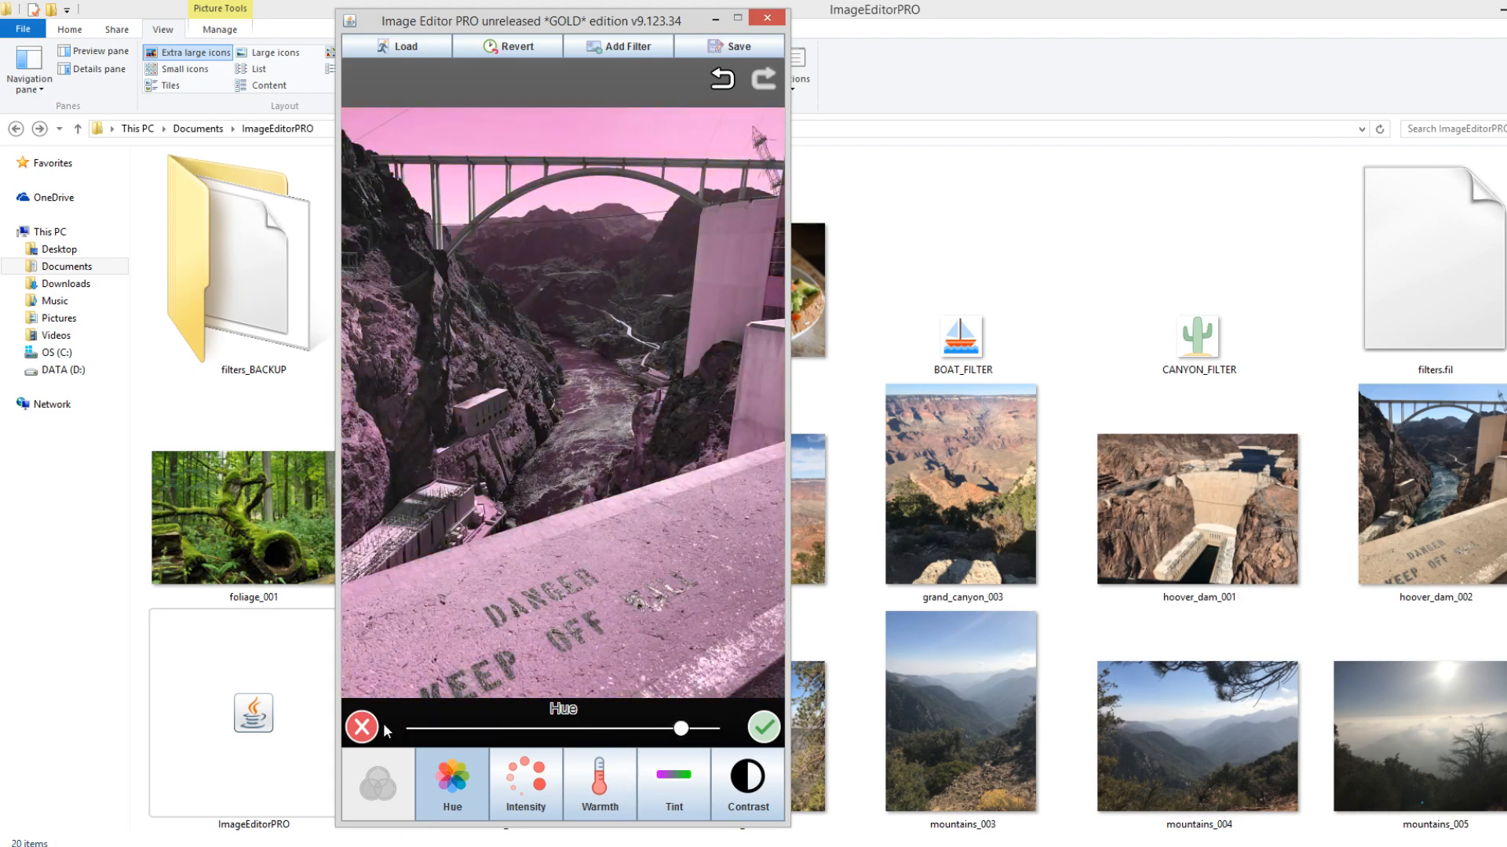
pyautogui.click(363, 728)
# Adjust the photo's color Intensity so the colors look more saturated
pyautogui.click(600, 785)
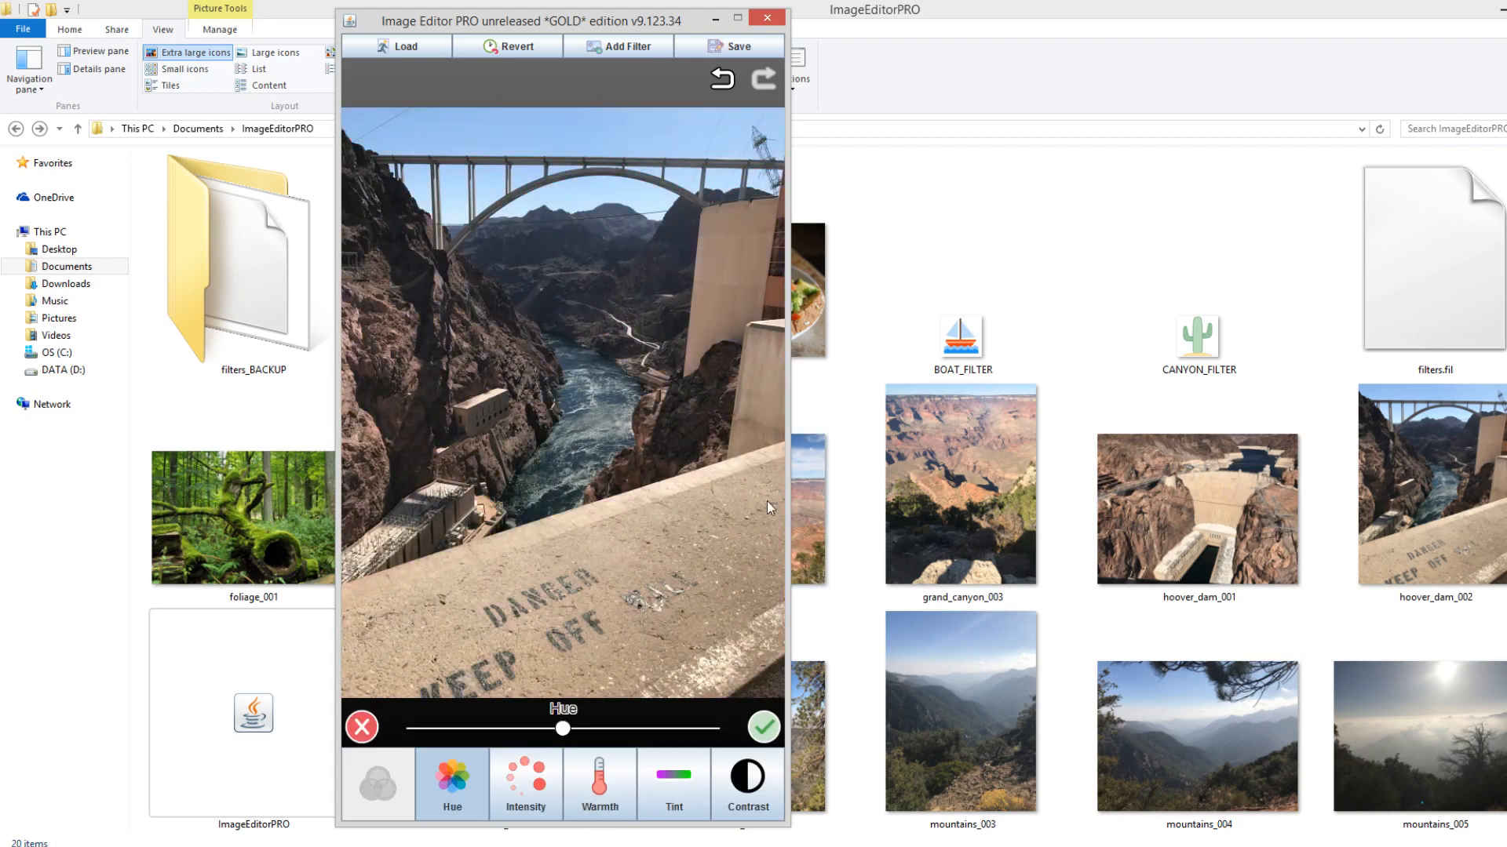
pyautogui.click(553, 783)
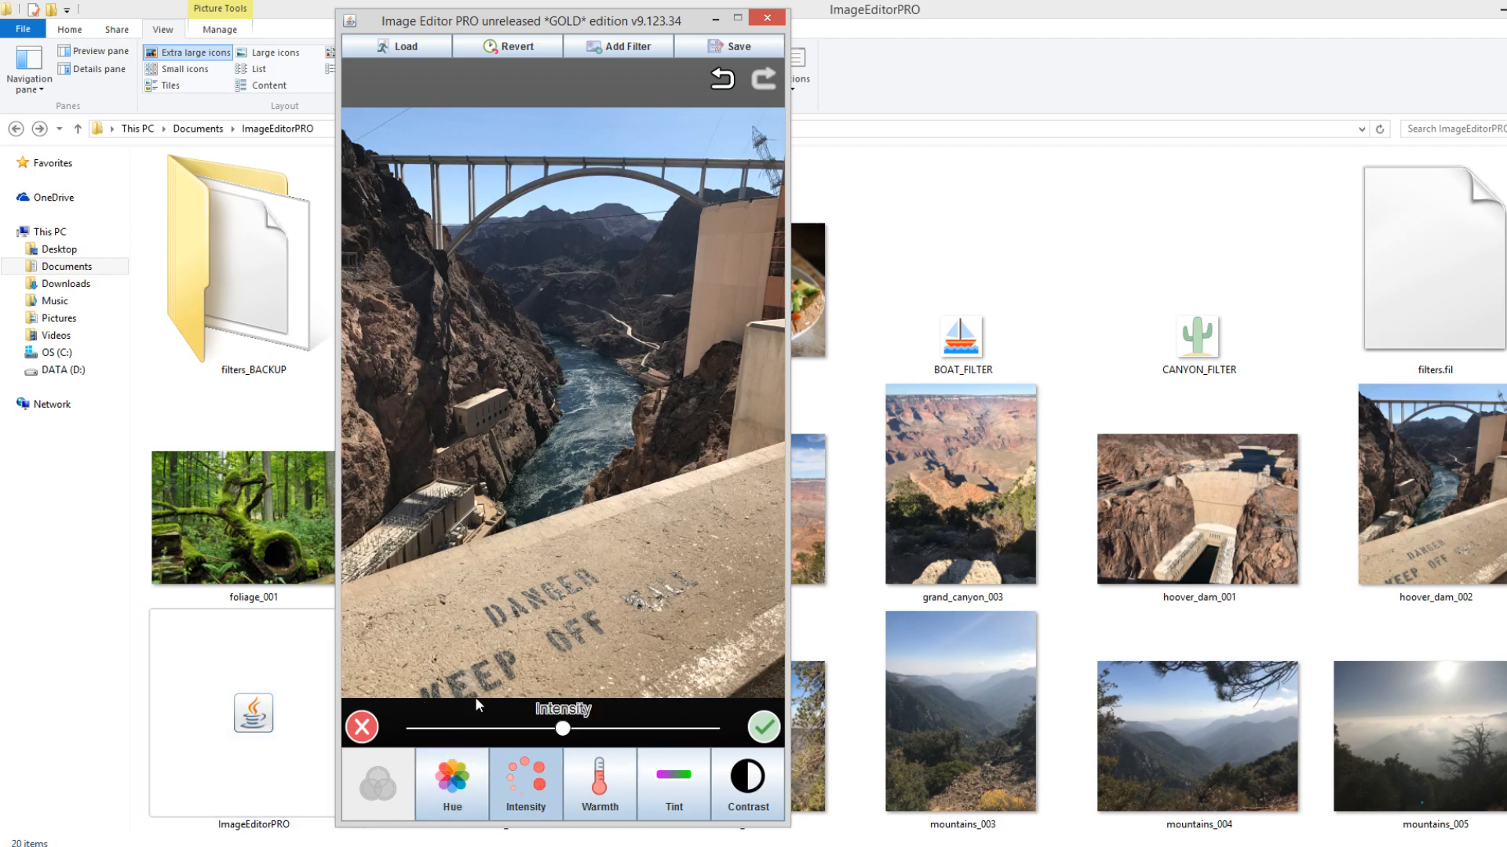
pyautogui.moveTo(562, 728); pyautogui.dragTo(754, 741)
pyautogui.moveTo(406, 728); pyautogui.dragTo(570, 746)
# Visit the Tint adjustment and raise the photo's Contrast slightly above neutral
pyautogui.click(673, 795)
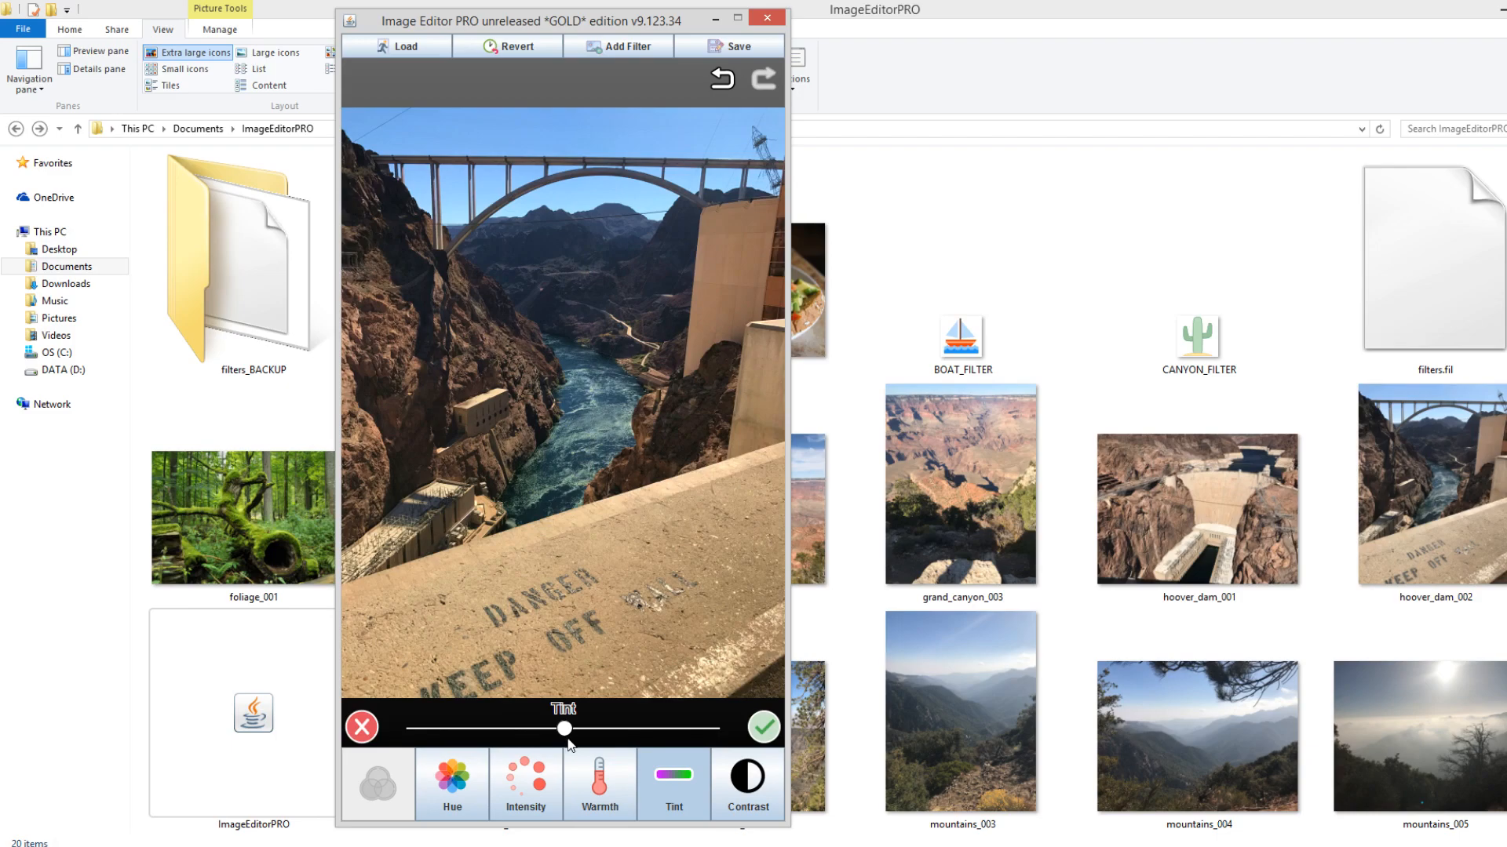
pyautogui.click(756, 802)
pyautogui.moveTo(532, 745); pyautogui.dragTo(591, 747)
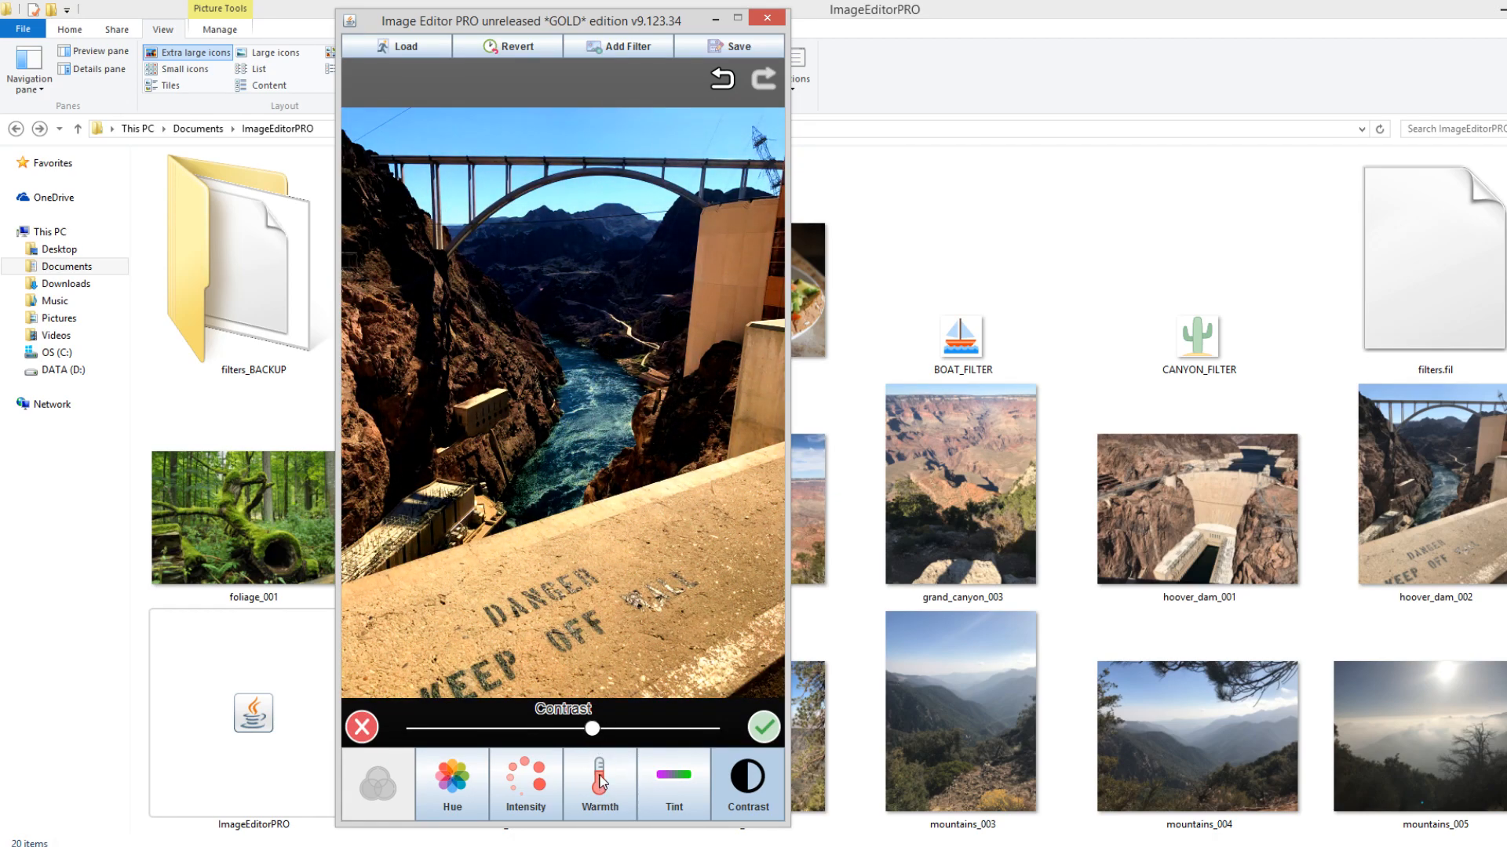
# Raise the photo's Warmth slightly above neutral and apply the color adjustments
pyautogui.click(604, 799)
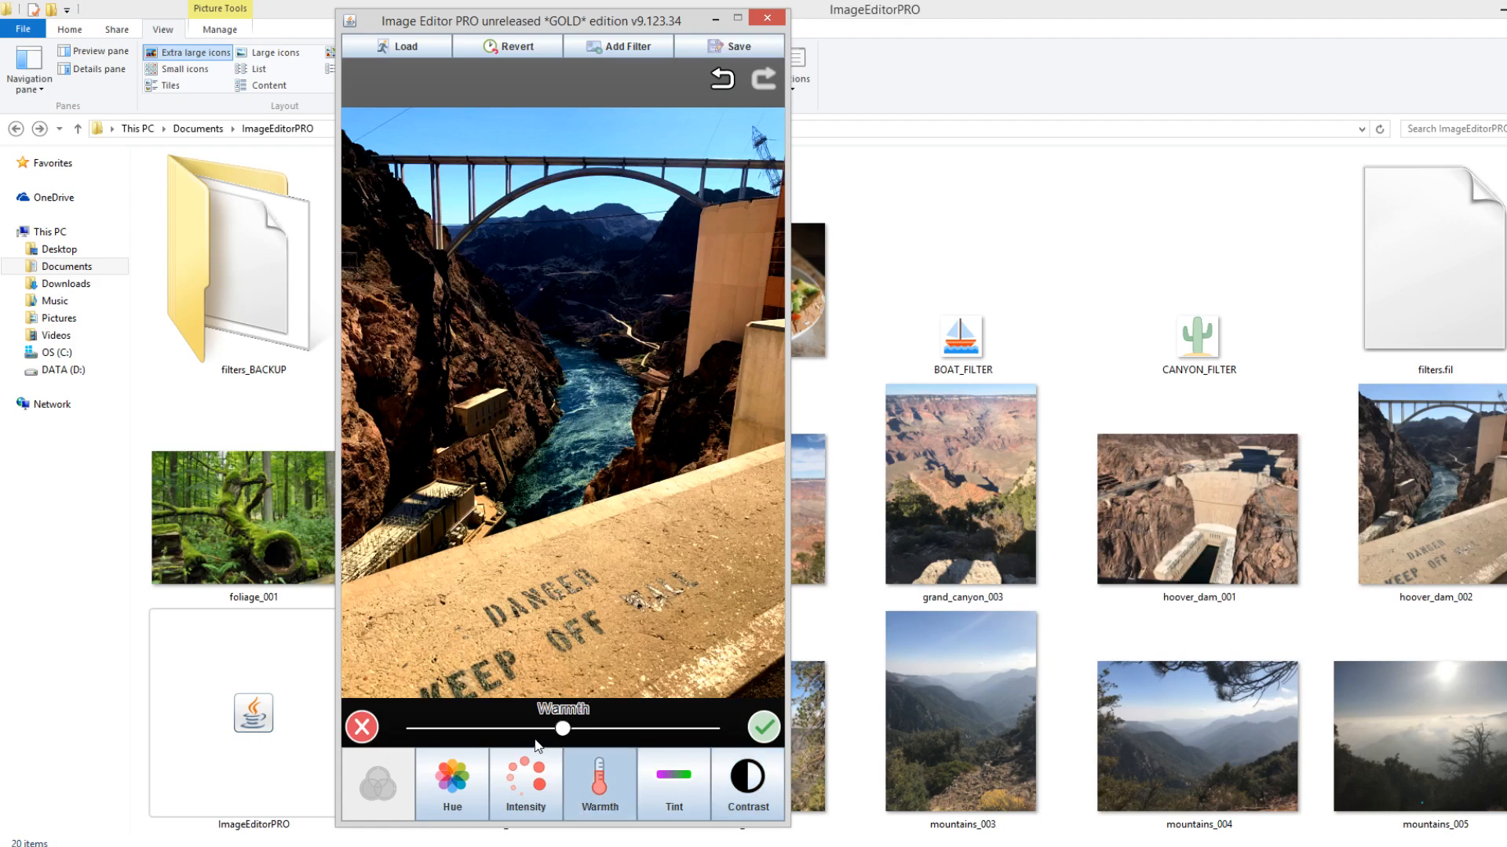
pyautogui.moveTo(566, 732); pyautogui.dragTo(579, 731)
pyautogui.click(763, 728)
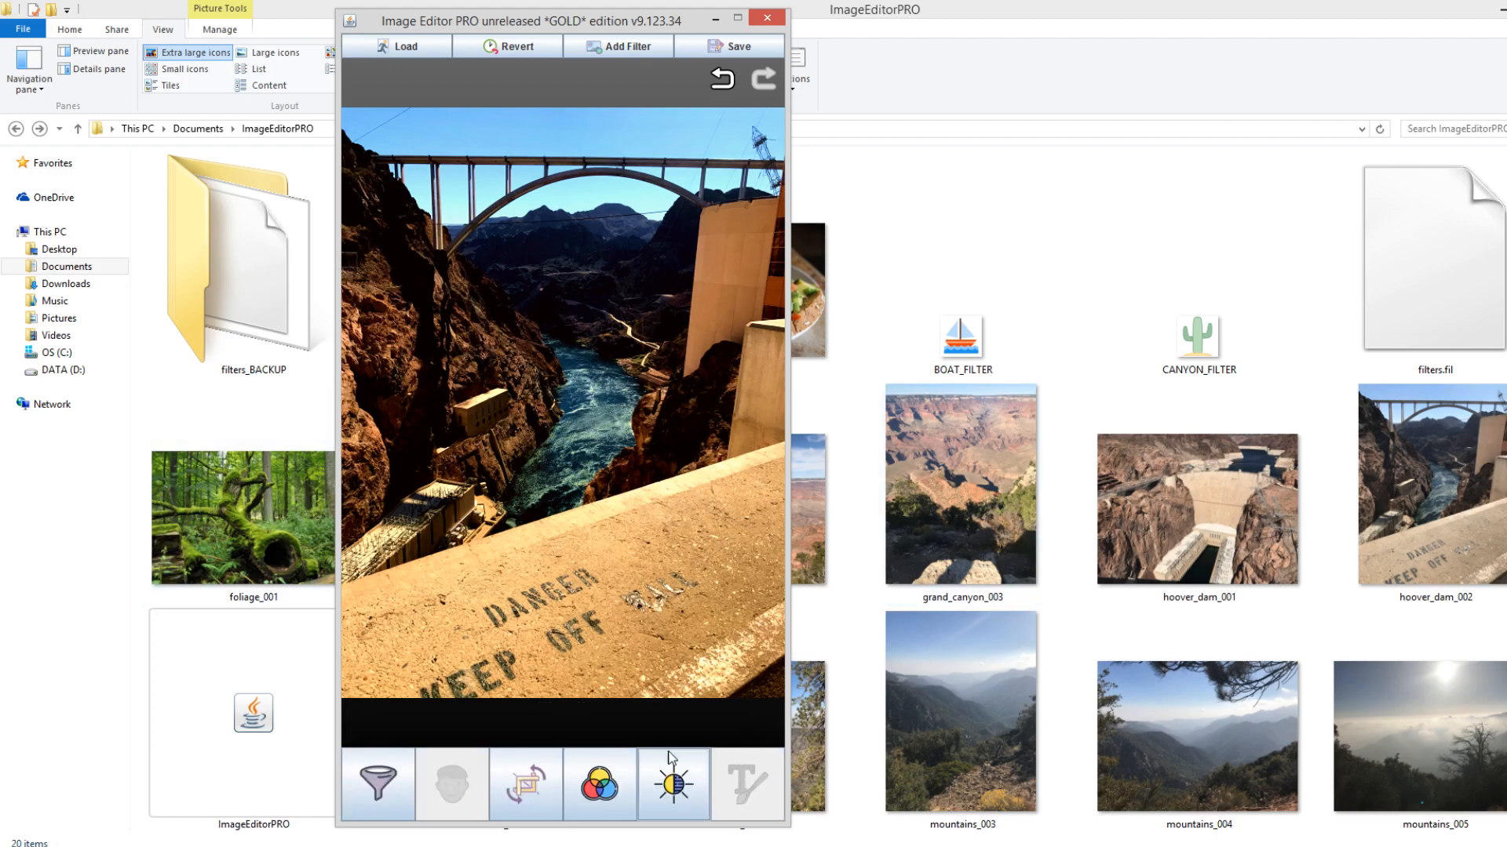
# Try a slight further increase of the photo's Warmth and discard it
pyautogui.click(595, 785)
pyautogui.moveTo(563, 728)
pyautogui.mouseDown()
pyautogui.moveTo(767, 714)
pyautogui.moveTo(484, 730)
pyautogui.moveTo(580, 731)
pyautogui.mouseUp()
pyautogui.click(364, 731)
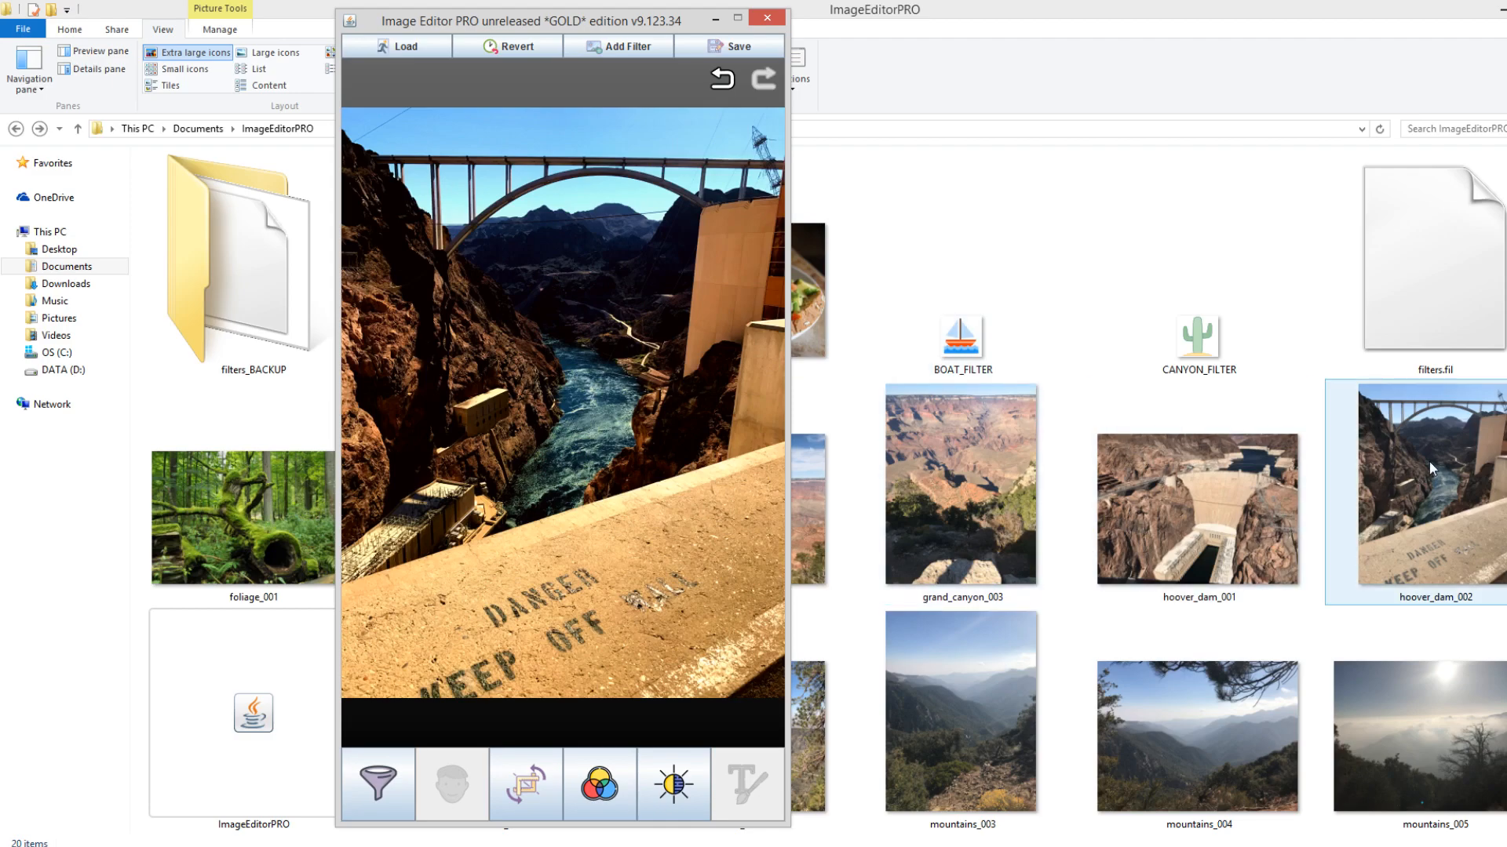
# Examine the image dimensions in the file details of hoover_dam_002, then return to the image editor
pyautogui.rightClick(1386, 515)
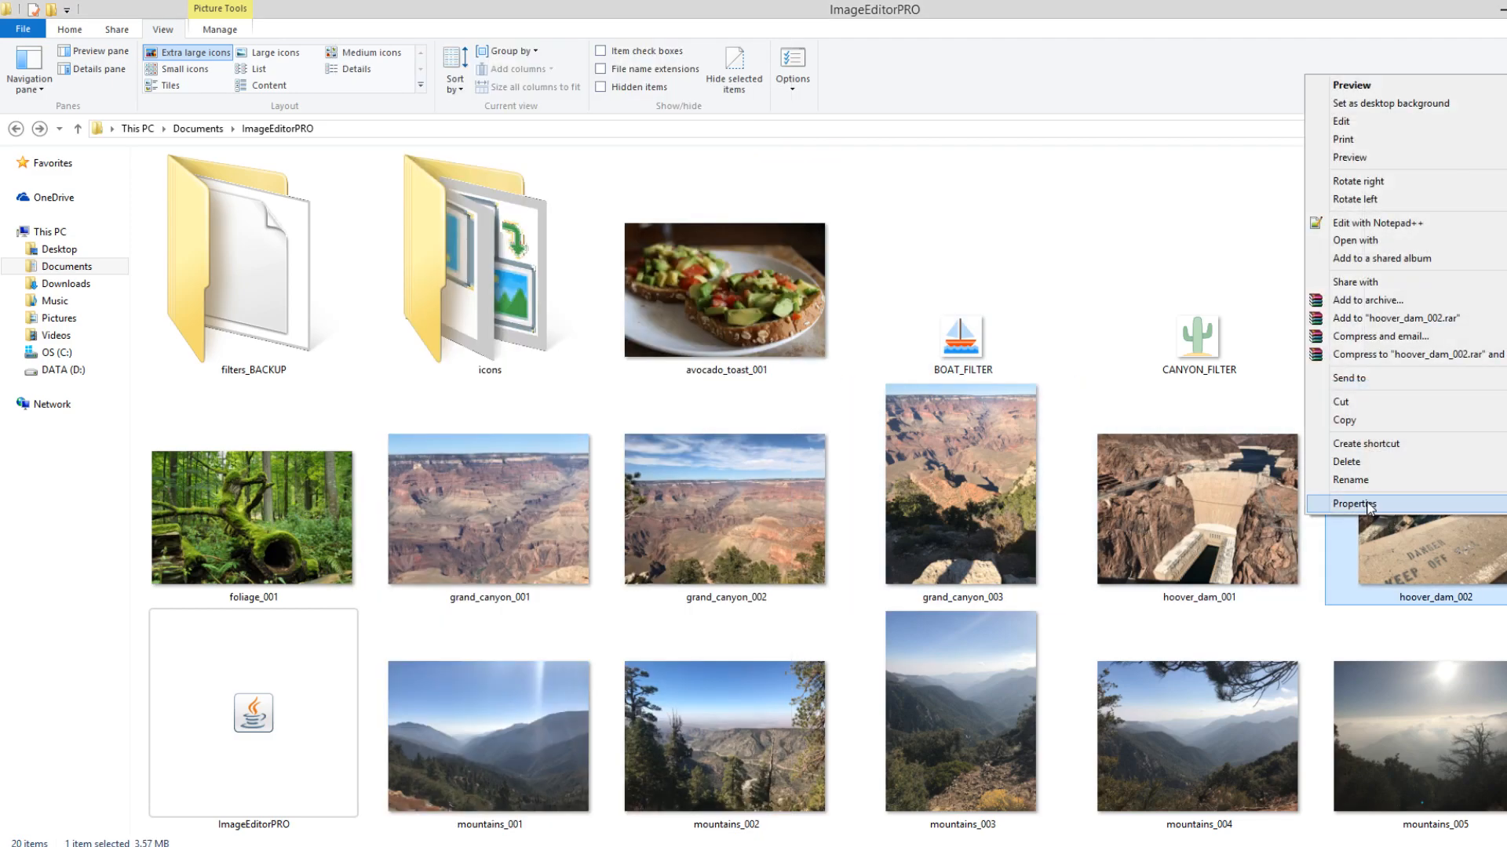
pyautogui.click(1386, 506)
pyautogui.moveTo(1359, 439); pyautogui.dragTo(1304, 379)
pyautogui.click(1327, 406)
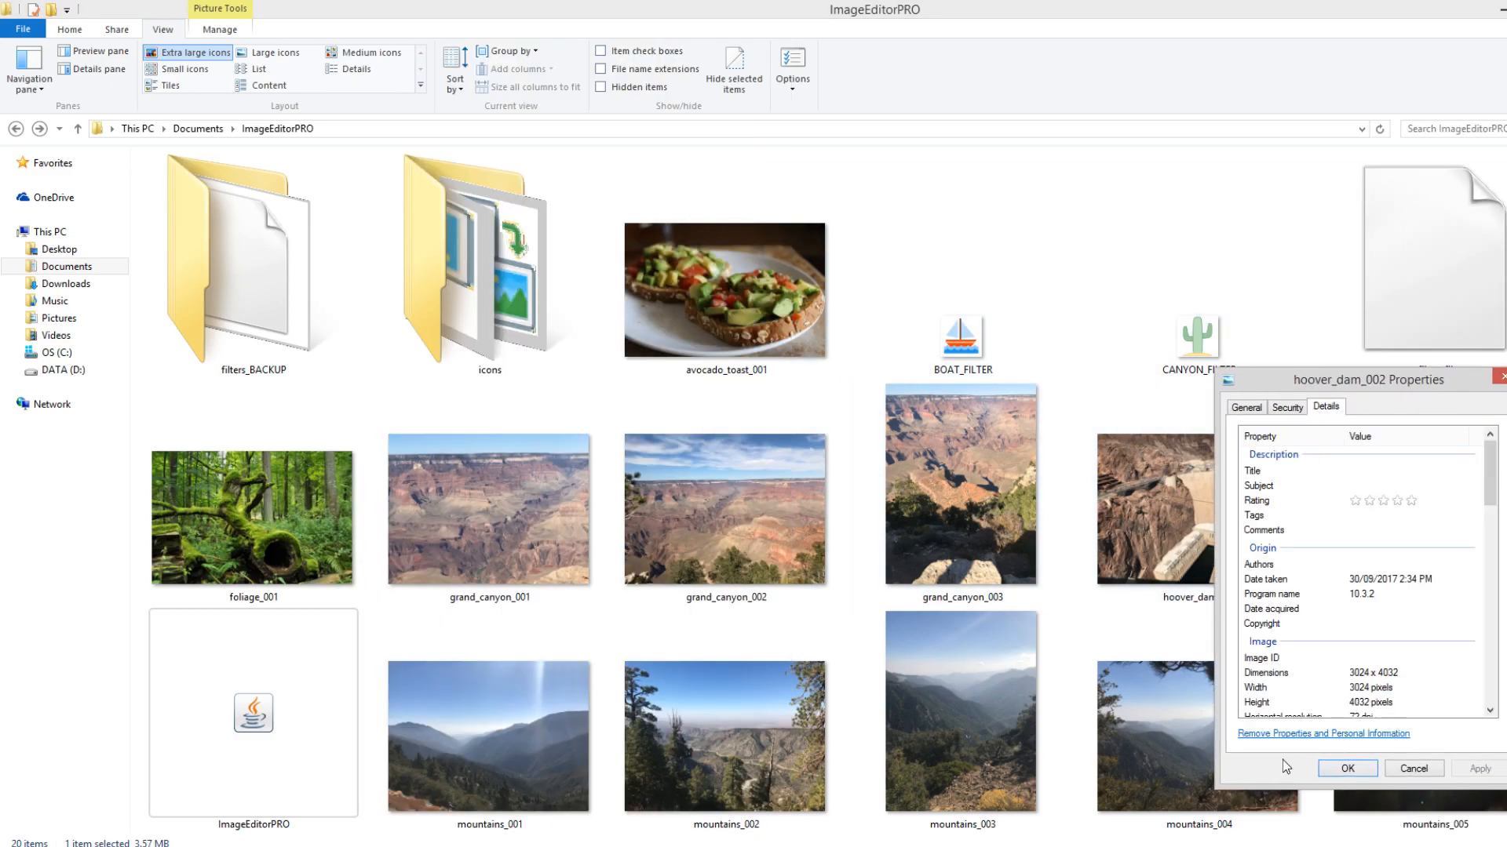
pyautogui.scroll(-3, 1336, 630)
pyautogui.hotkey('alt', 'Tab')
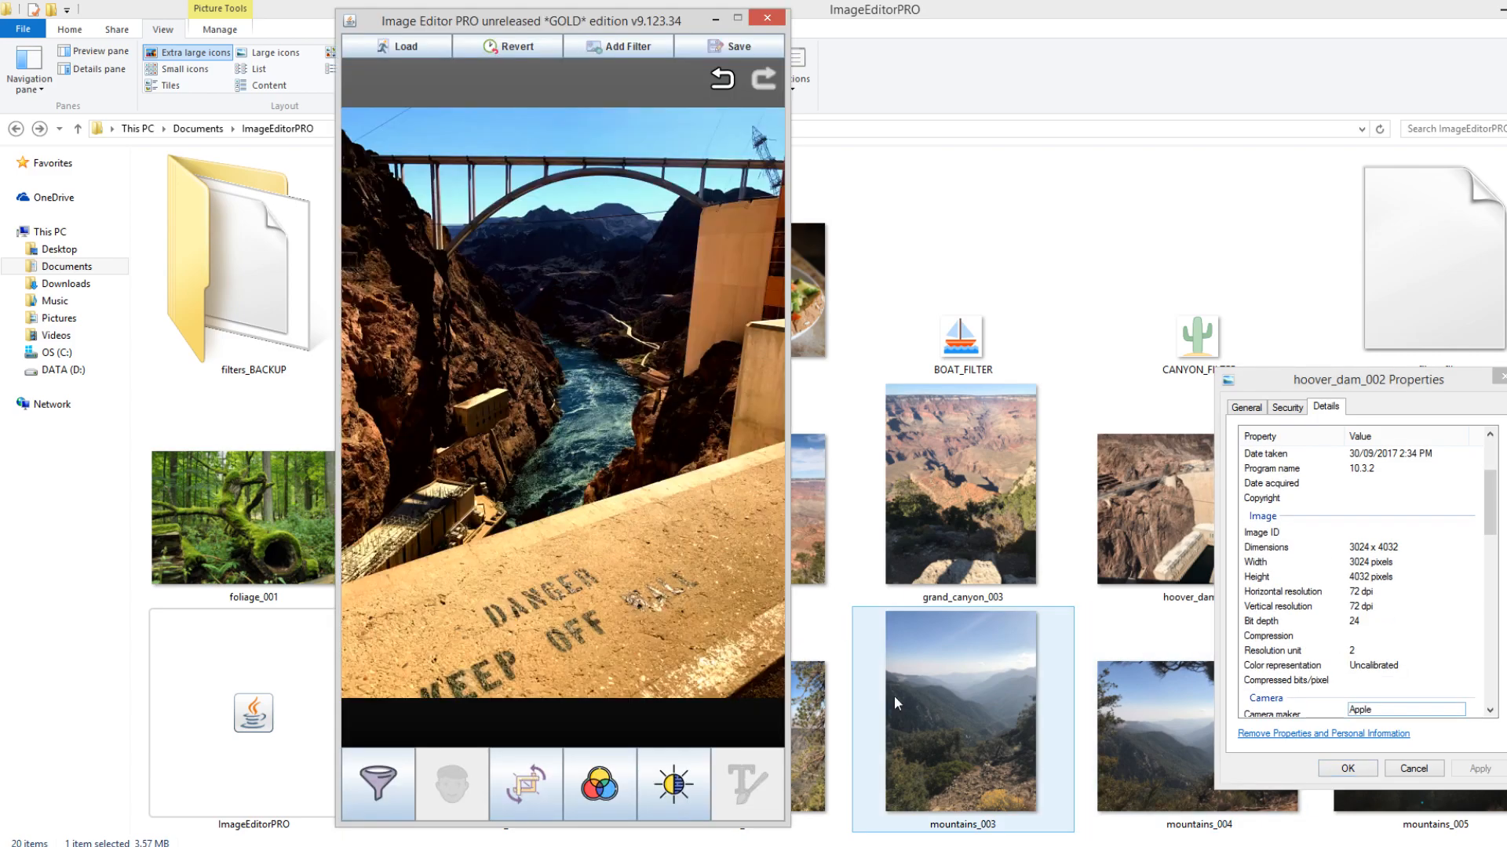
# Preview a very small Warmth increase on the photo again and cancel the adjustment
pyautogui.click(599, 784)
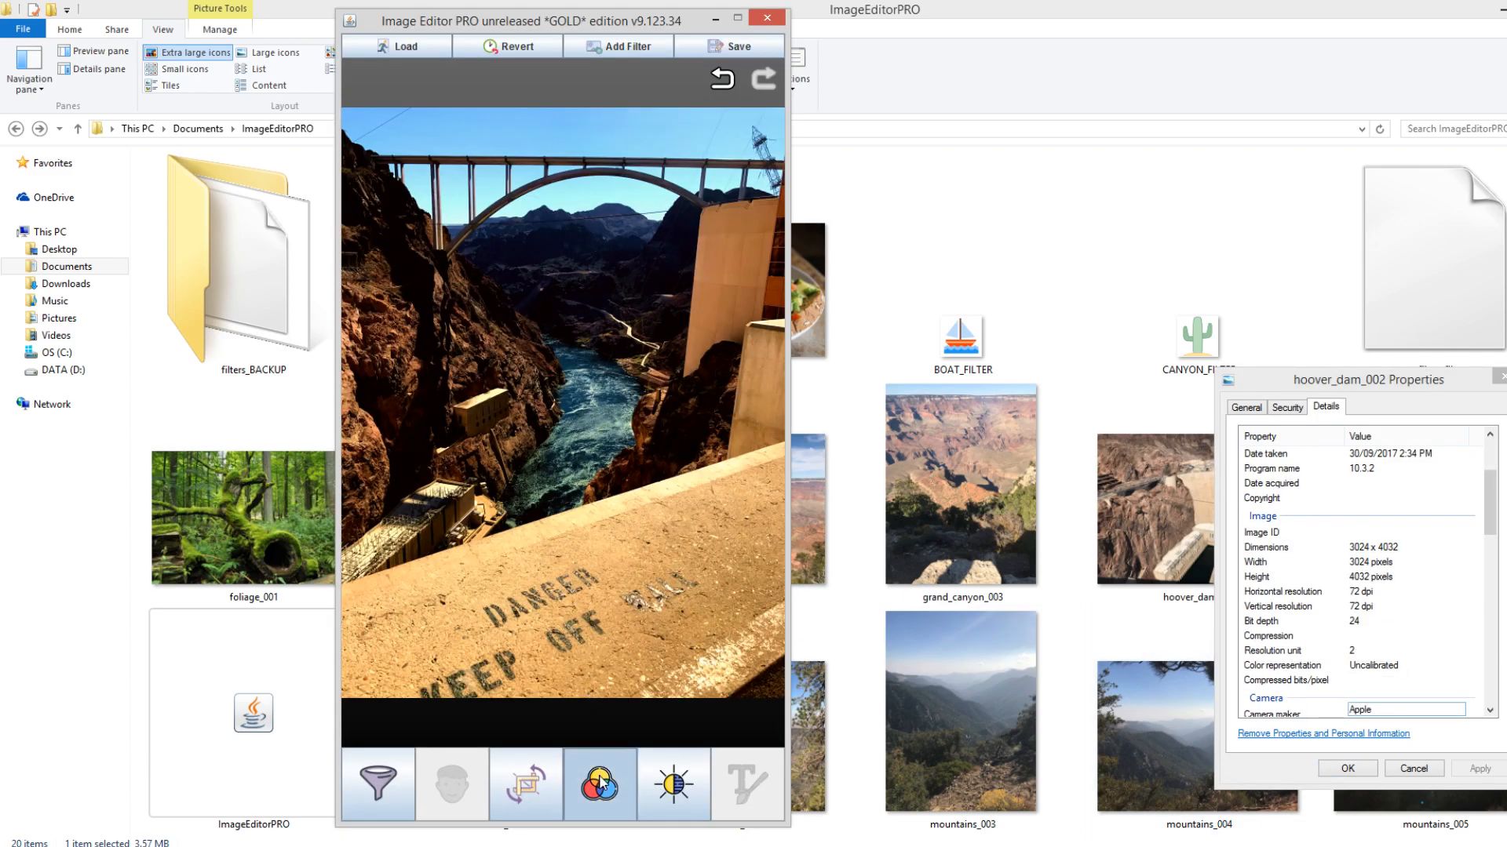
pyautogui.moveTo(579, 728)
pyautogui.mouseDown()
pyautogui.moveTo(457, 729)
pyautogui.moveTo(633, 728)
pyautogui.moveTo(569, 728)
pyautogui.mouseUp()
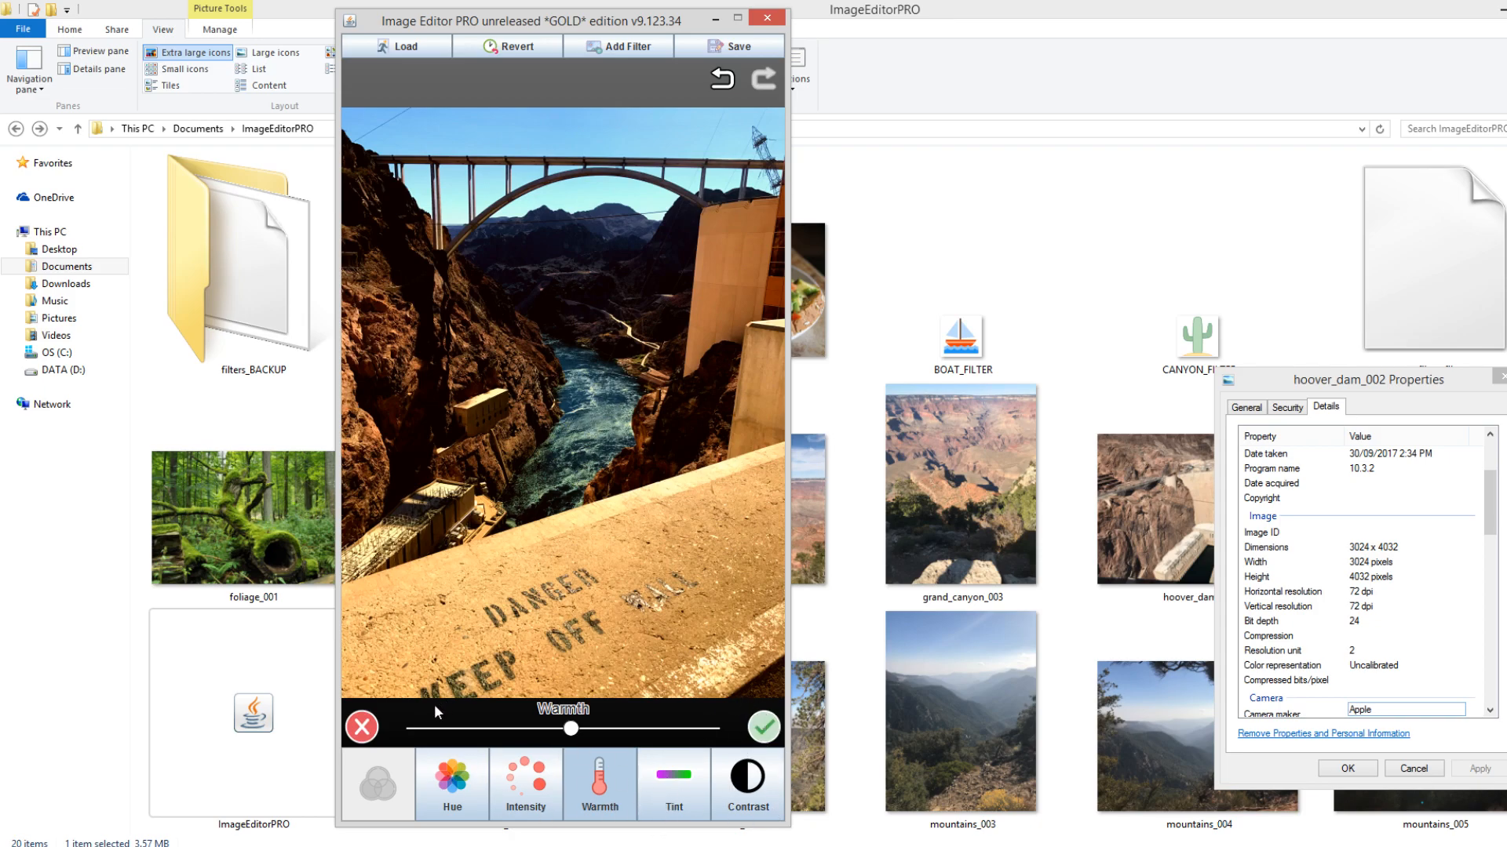
pyautogui.click(362, 728)
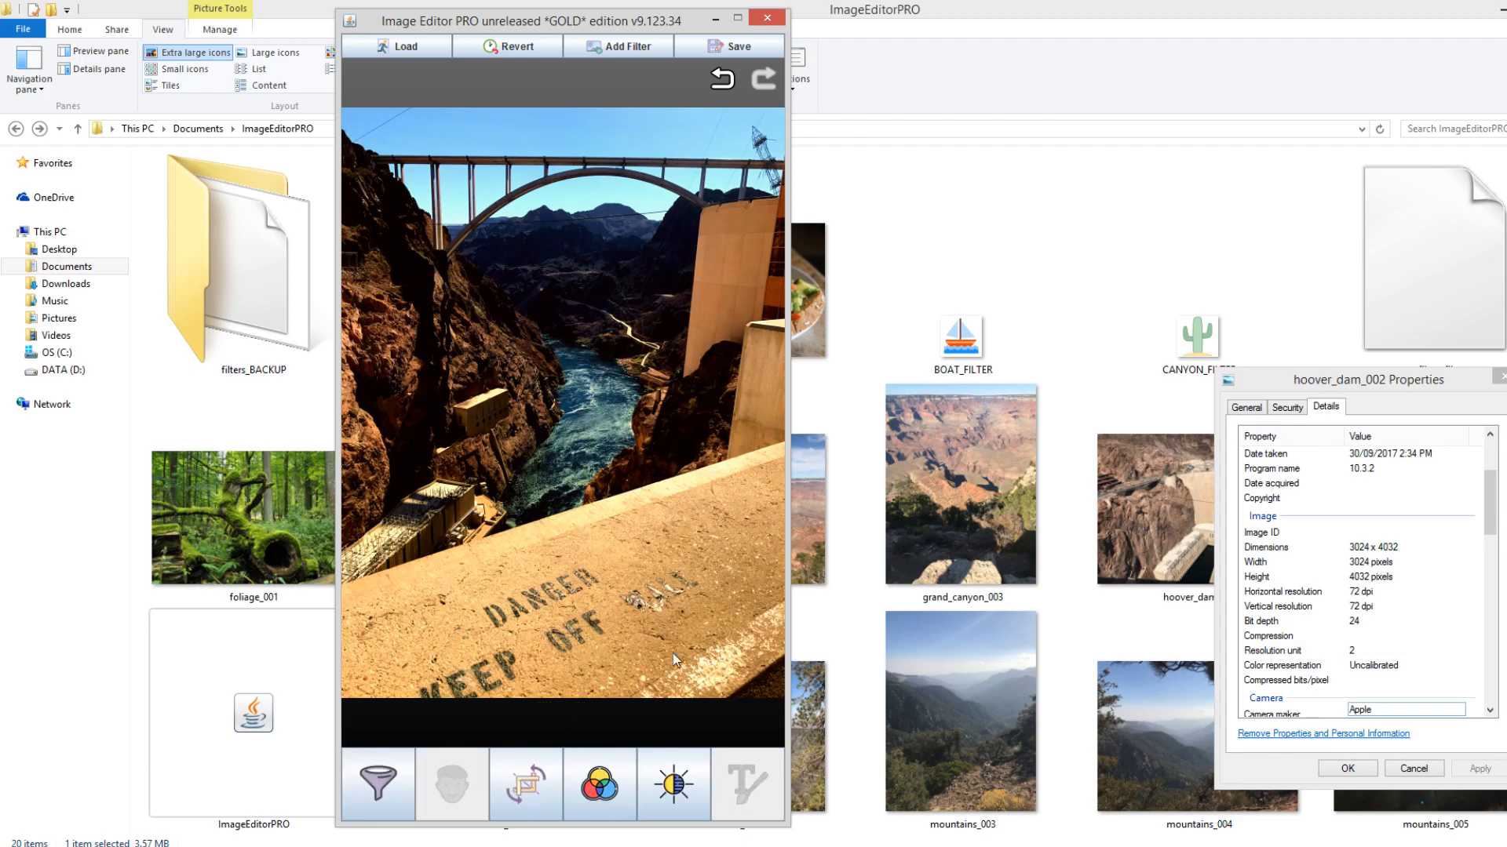
# Undo and redo the applied color adjustments repeatedly to compare the photo before and after
pyautogui.click(720, 80)
pyautogui.click(728, 83)
pyautogui.click(764, 81)
pyautogui.click(764, 82)
pyautogui.click(719, 83)
pyautogui.click(722, 81)
pyautogui.click(761, 81)
pyautogui.click(762, 81)
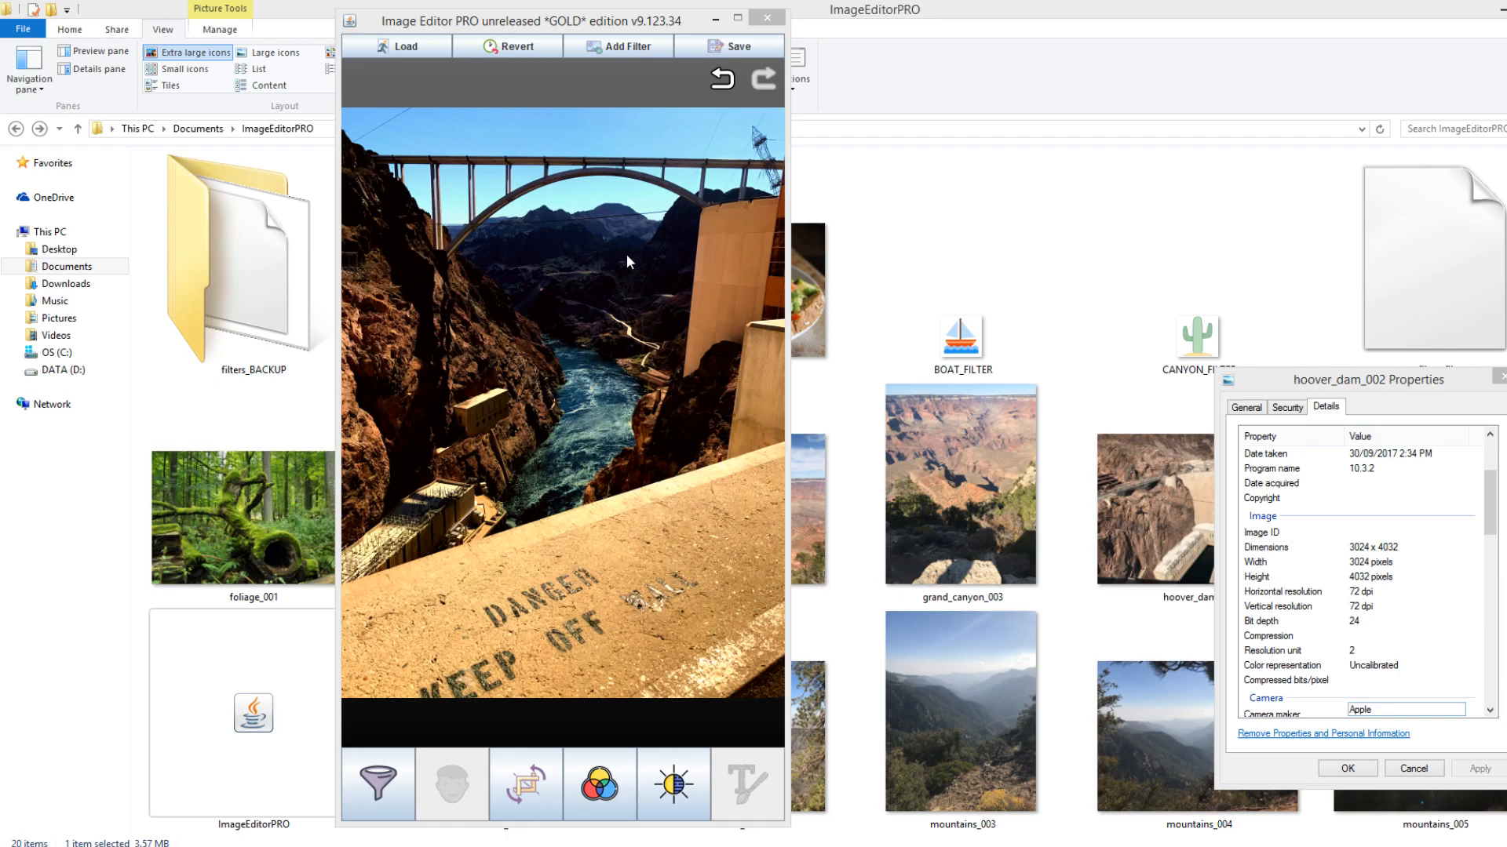
pyautogui.click(725, 81)
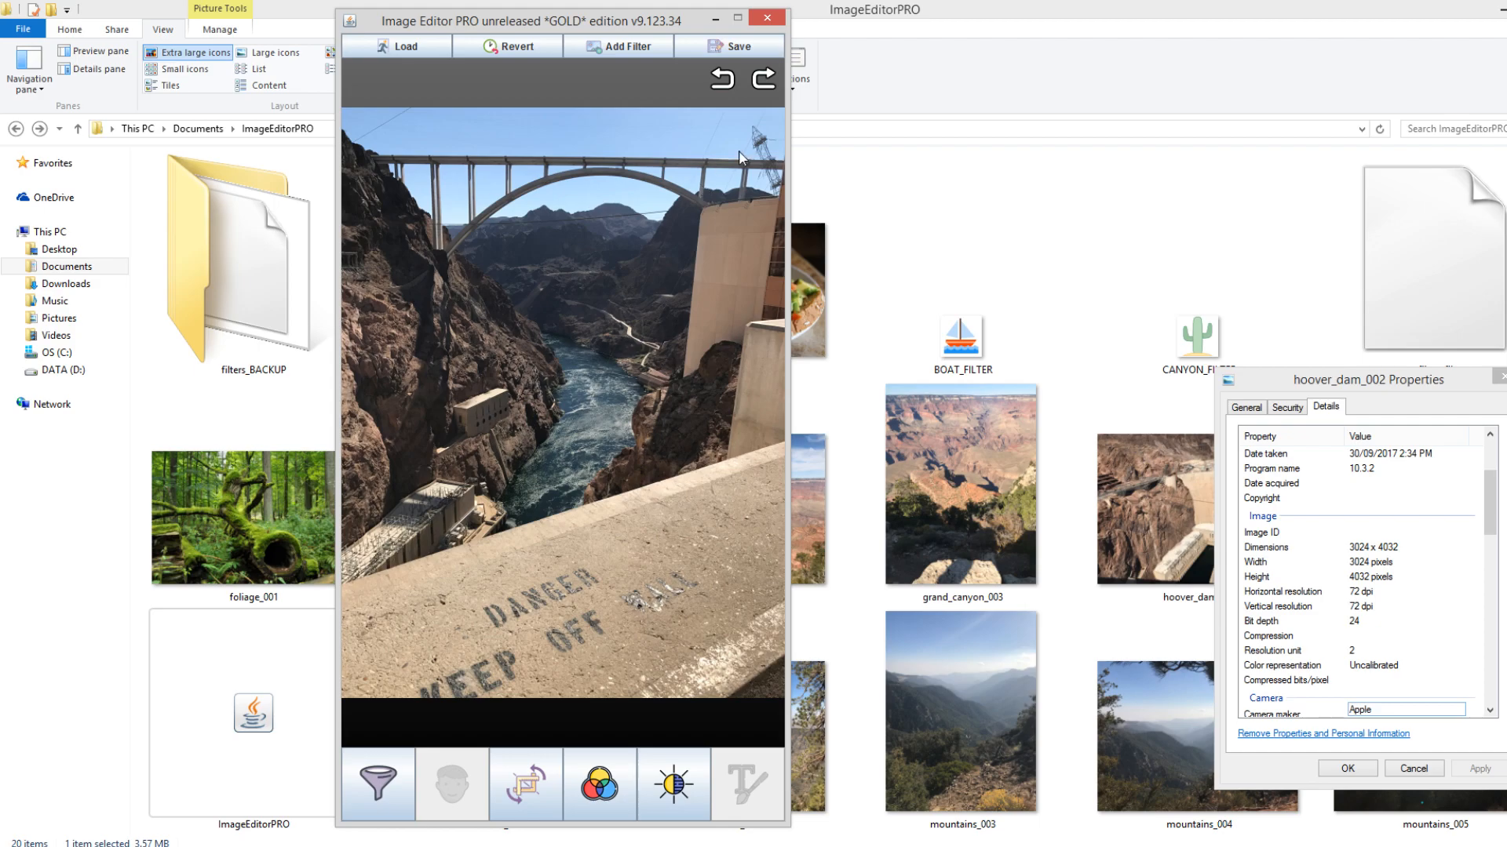
pyautogui.click(769, 82)
# Try pushing the photo's Warmth strongly toward orange and discard the change
pyautogui.click(599, 783)
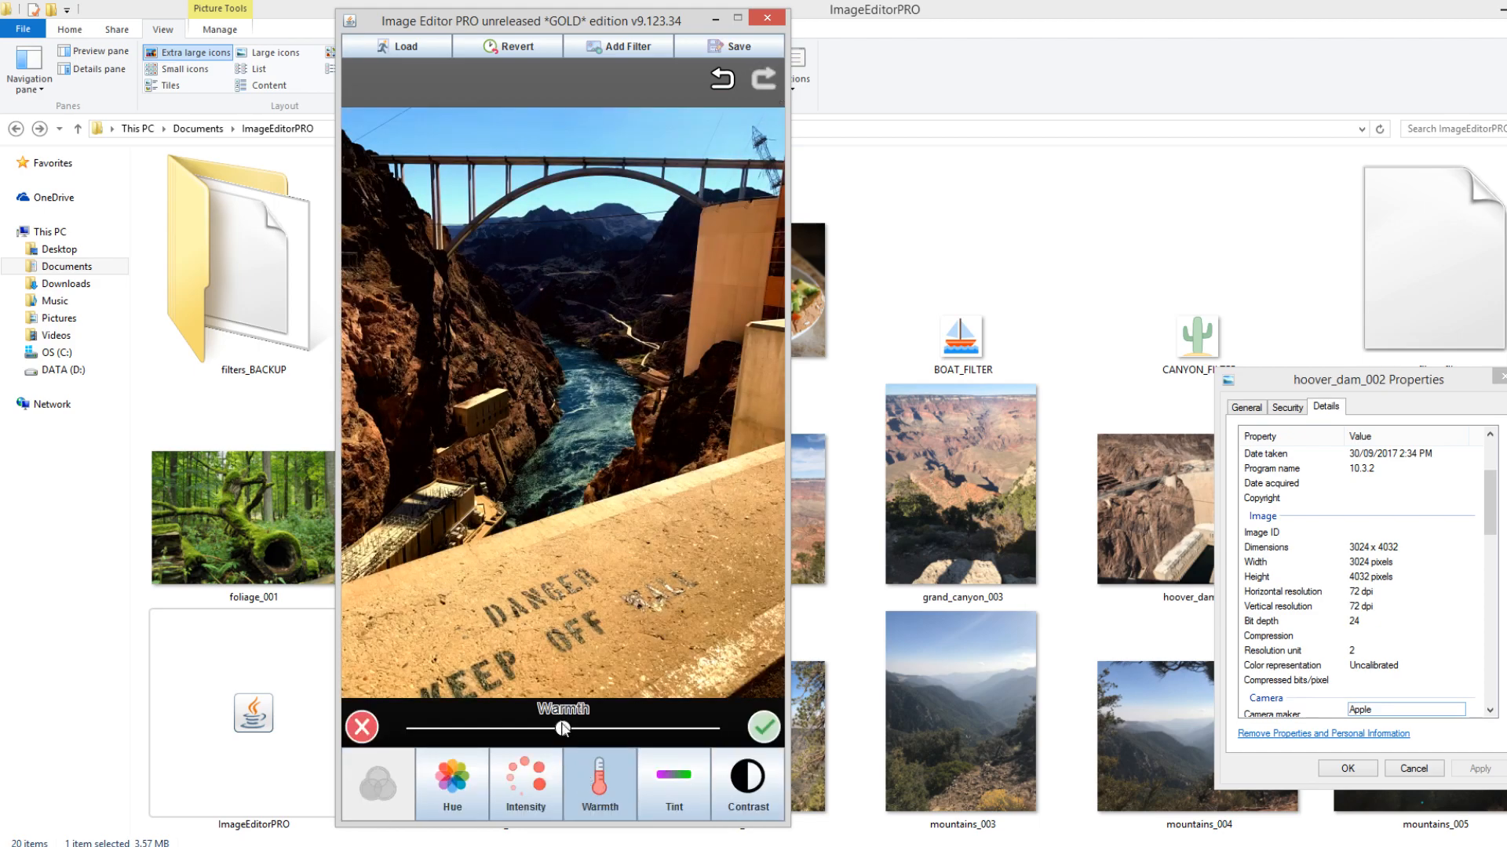
pyautogui.moveTo(565, 728); pyautogui.dragTo(691, 730)
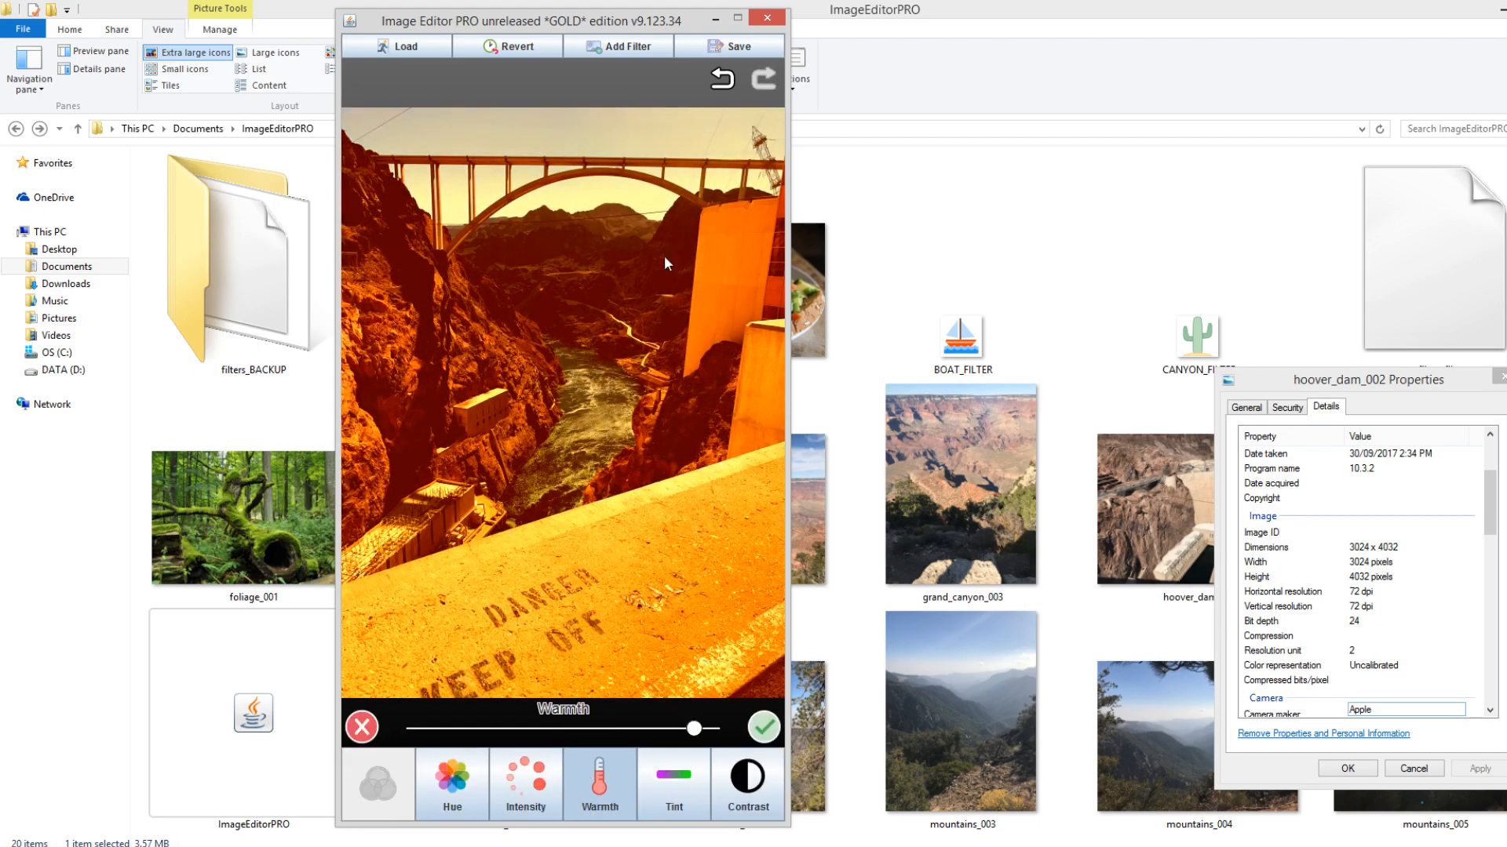
pyautogui.click(362, 727)
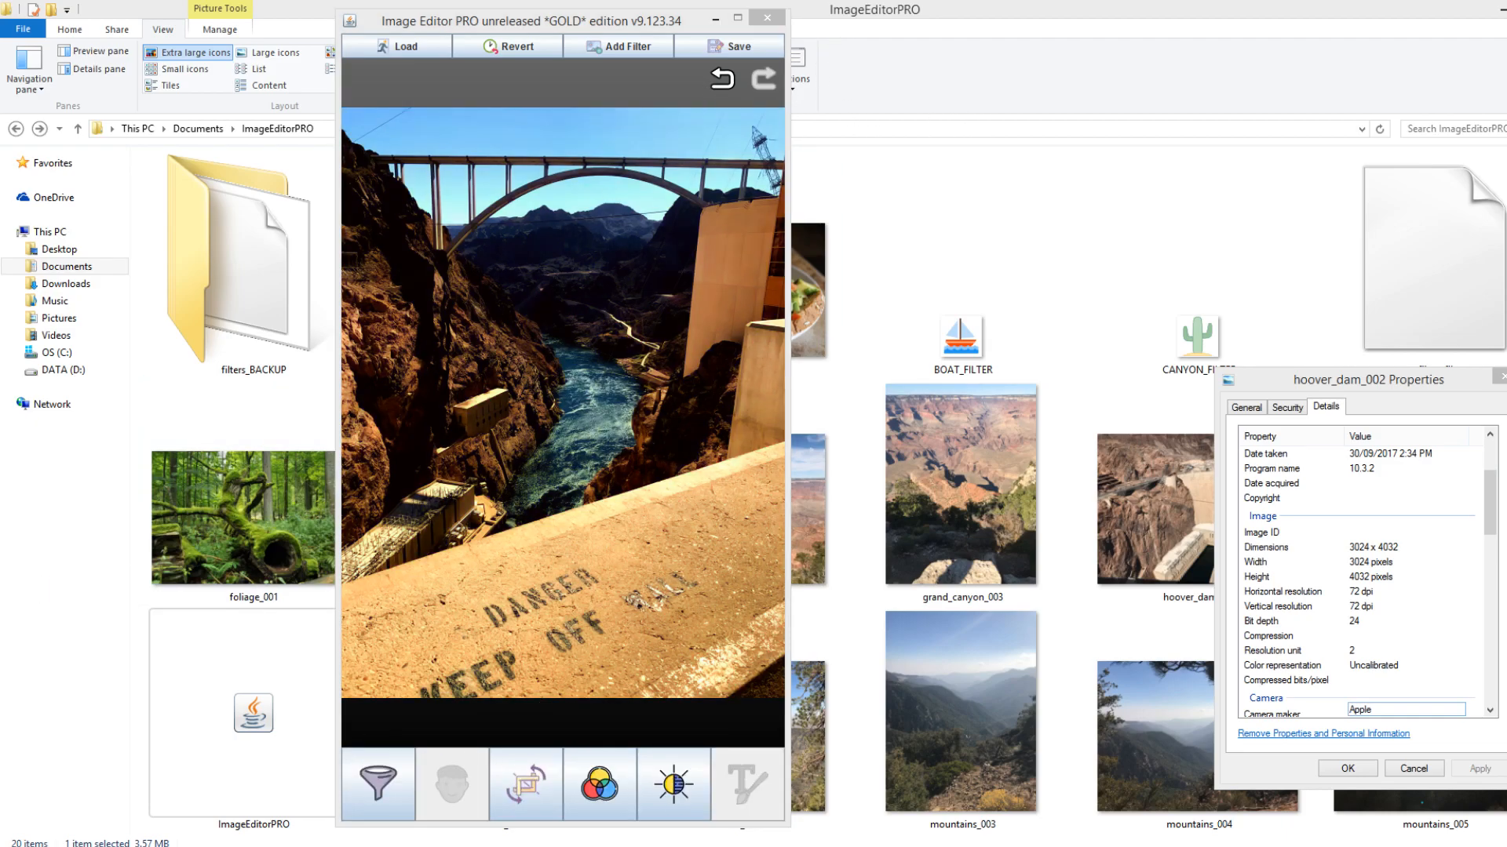
pyautogui.click(502, 515)
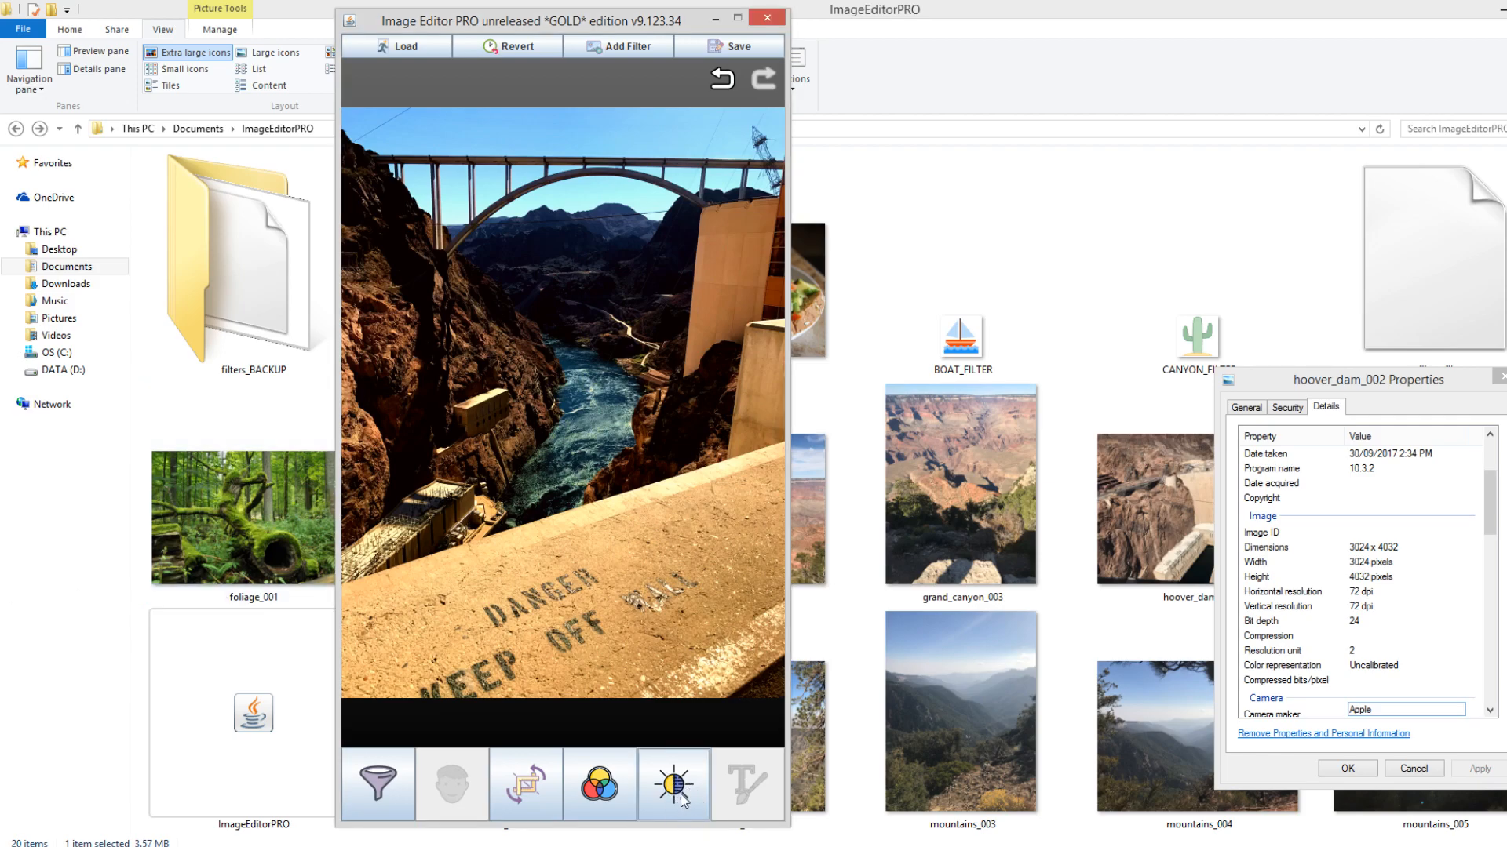
# Raise the photo's Brightness slightly above neutral and add a small amount of Light
pyautogui.click(681, 788)
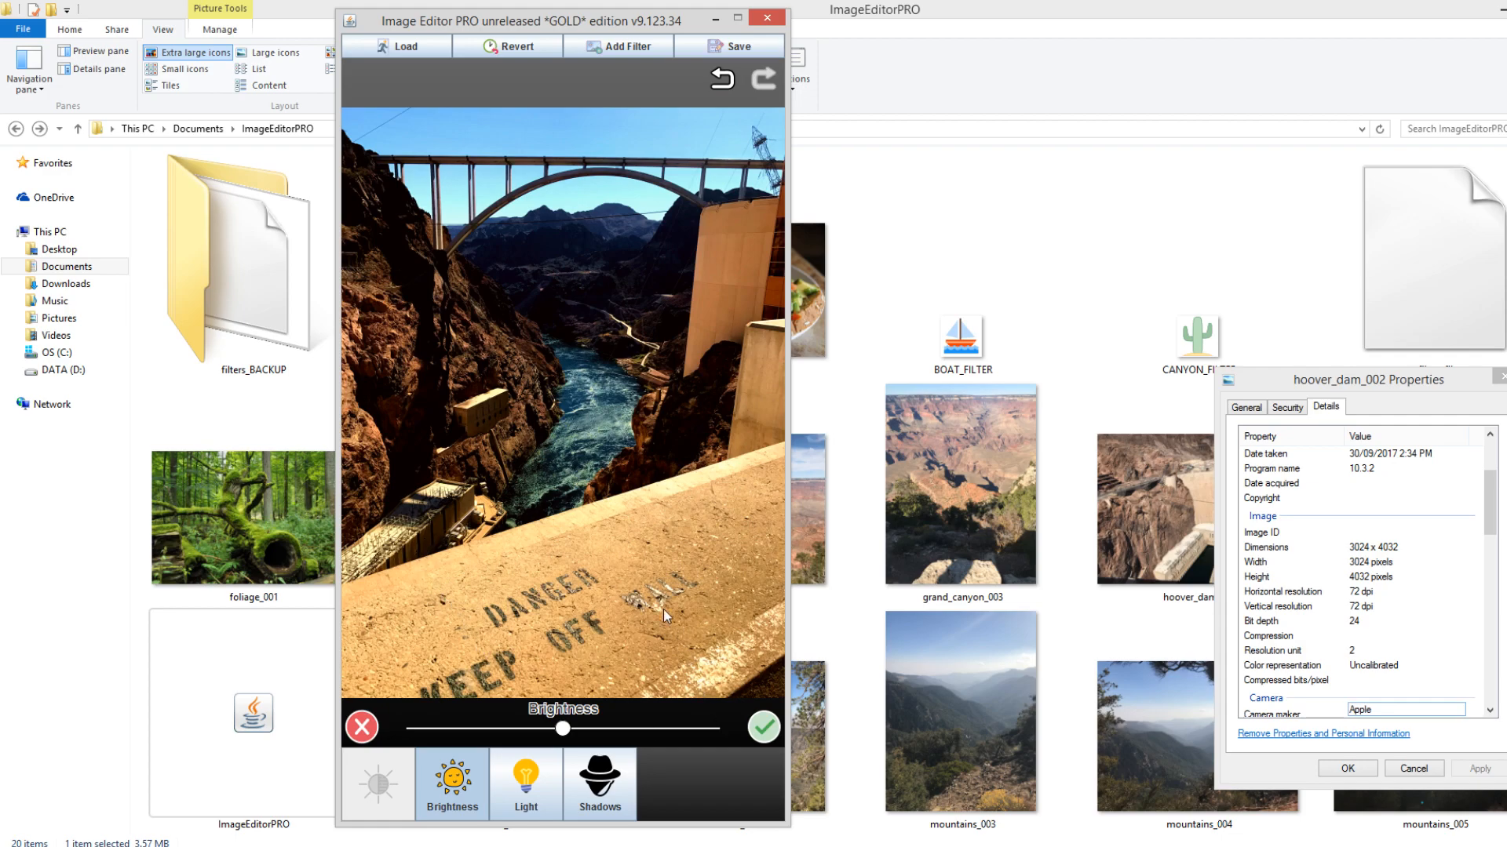
pyautogui.moveTo(563, 728)
pyautogui.mouseDown()
pyautogui.moveTo(673, 729)
pyautogui.moveTo(436, 729)
pyautogui.moveTo(632, 729)
pyautogui.moveTo(653, 701)
pyautogui.moveTo(563, 734)
pyautogui.moveTo(746, 737)
pyautogui.moveTo(573, 733)
pyautogui.mouseUp()
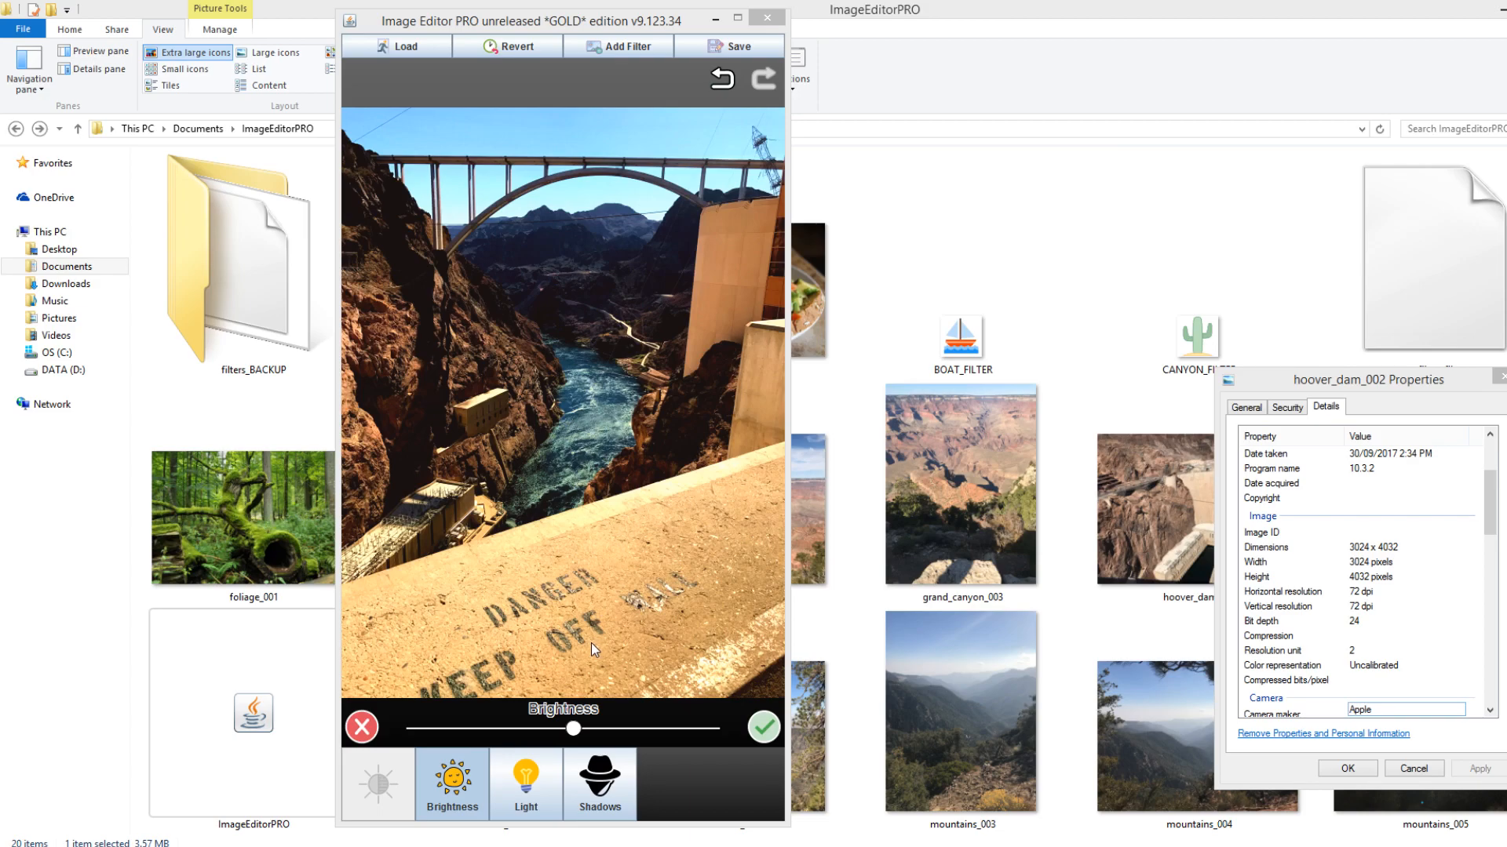
pyautogui.click(548, 783)
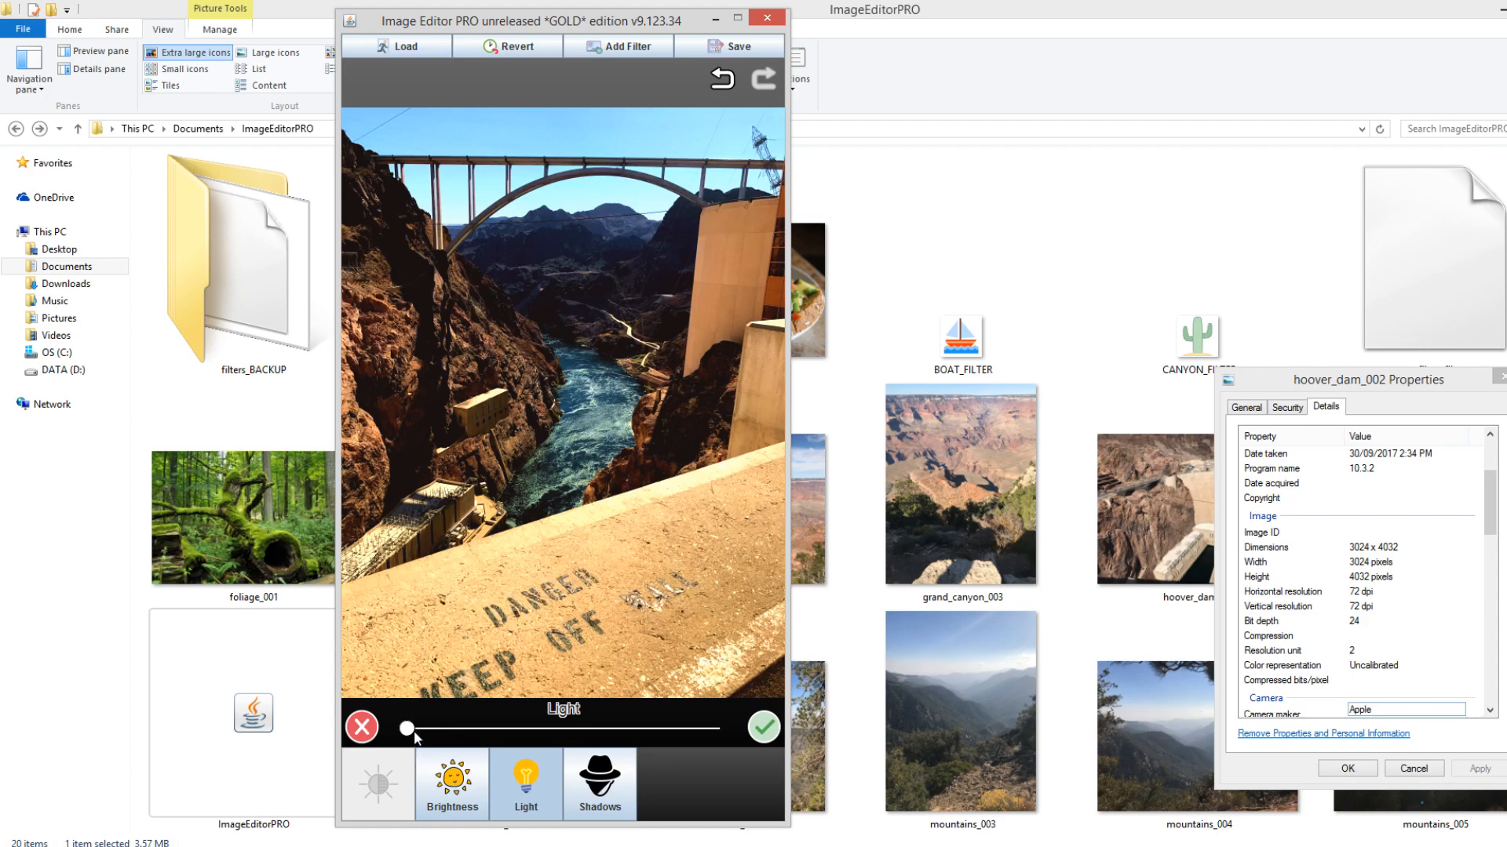
pyautogui.moveTo(407, 729); pyautogui.dragTo(432, 690)
# Add a small amount of Shadows to the photo and apply the lighting adjustments
pyautogui.moveTo(419, 728)
pyautogui.mouseDown()
pyautogui.moveTo(718, 729)
pyautogui.moveTo(411, 729)
pyautogui.moveTo(446, 729)
pyautogui.mouseUp()
pyautogui.click(604, 777)
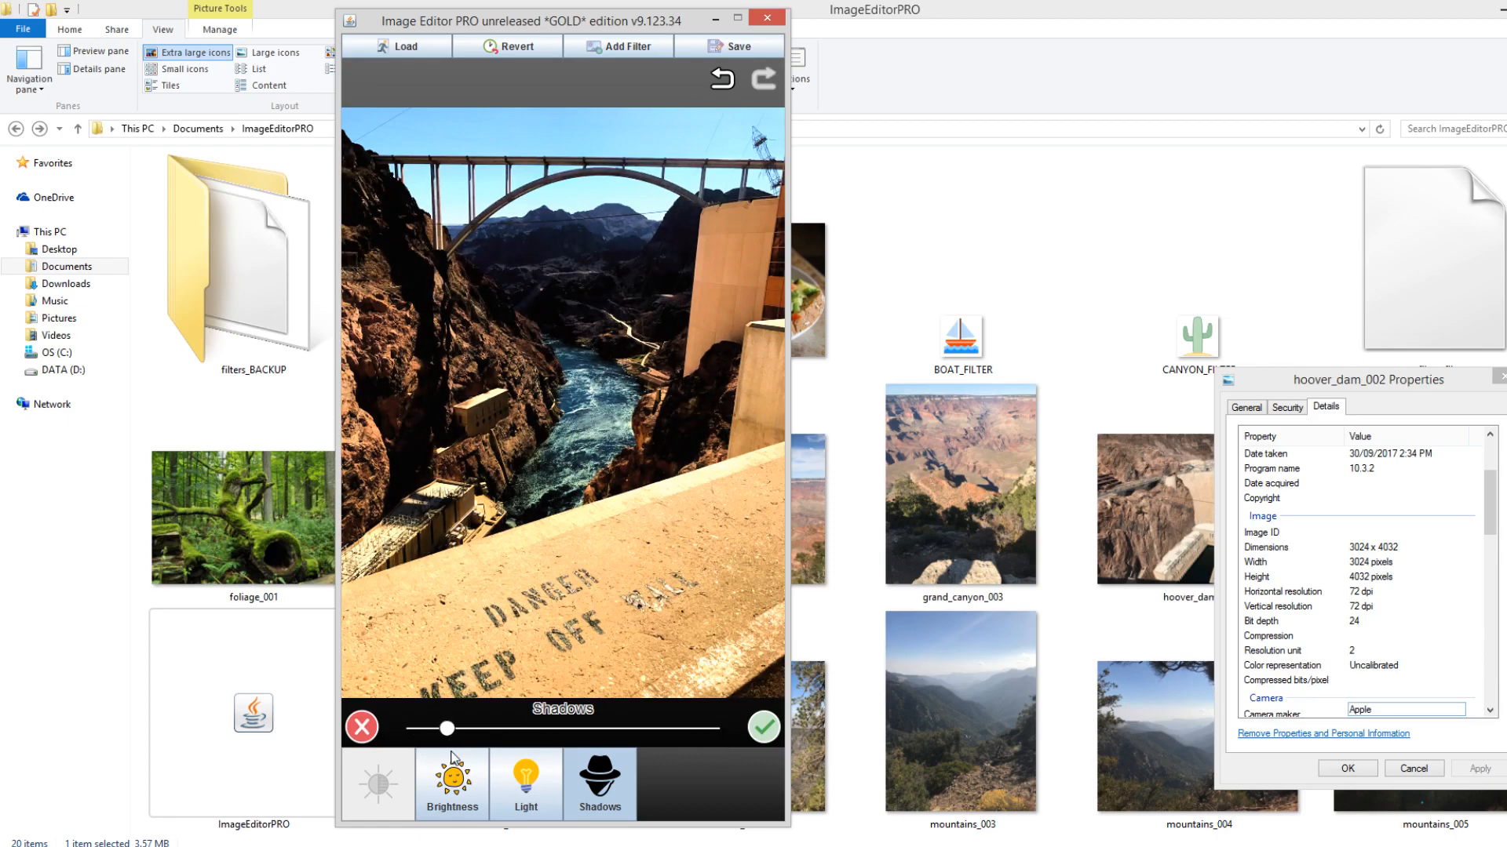
pyautogui.moveTo(422, 846)
pyautogui.click(764, 727)
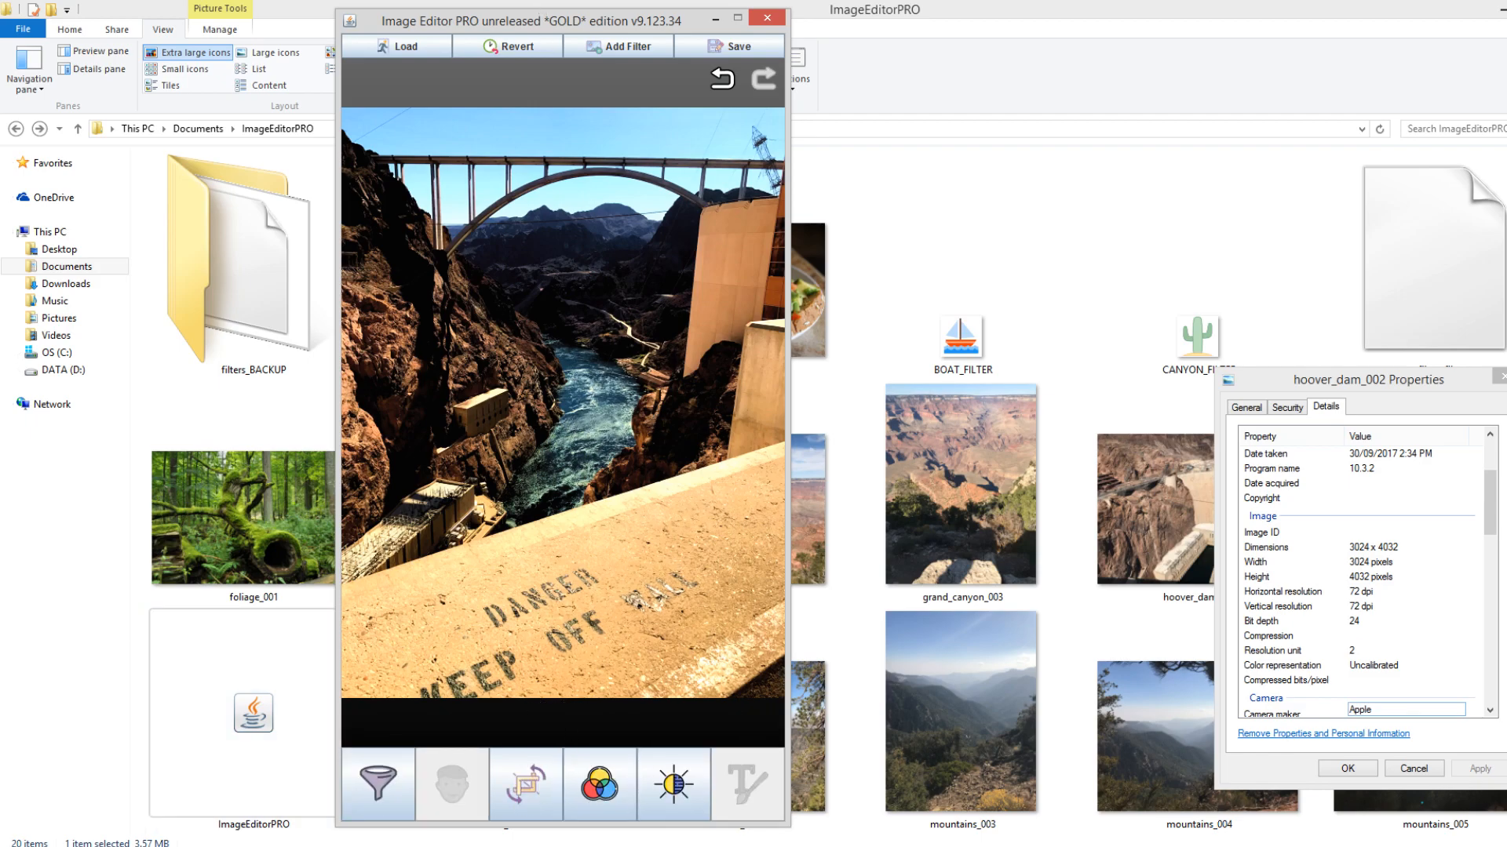
# Undo all edits back to the unrotated photo and redo them to compare the results
pyautogui.click(1406, 710)
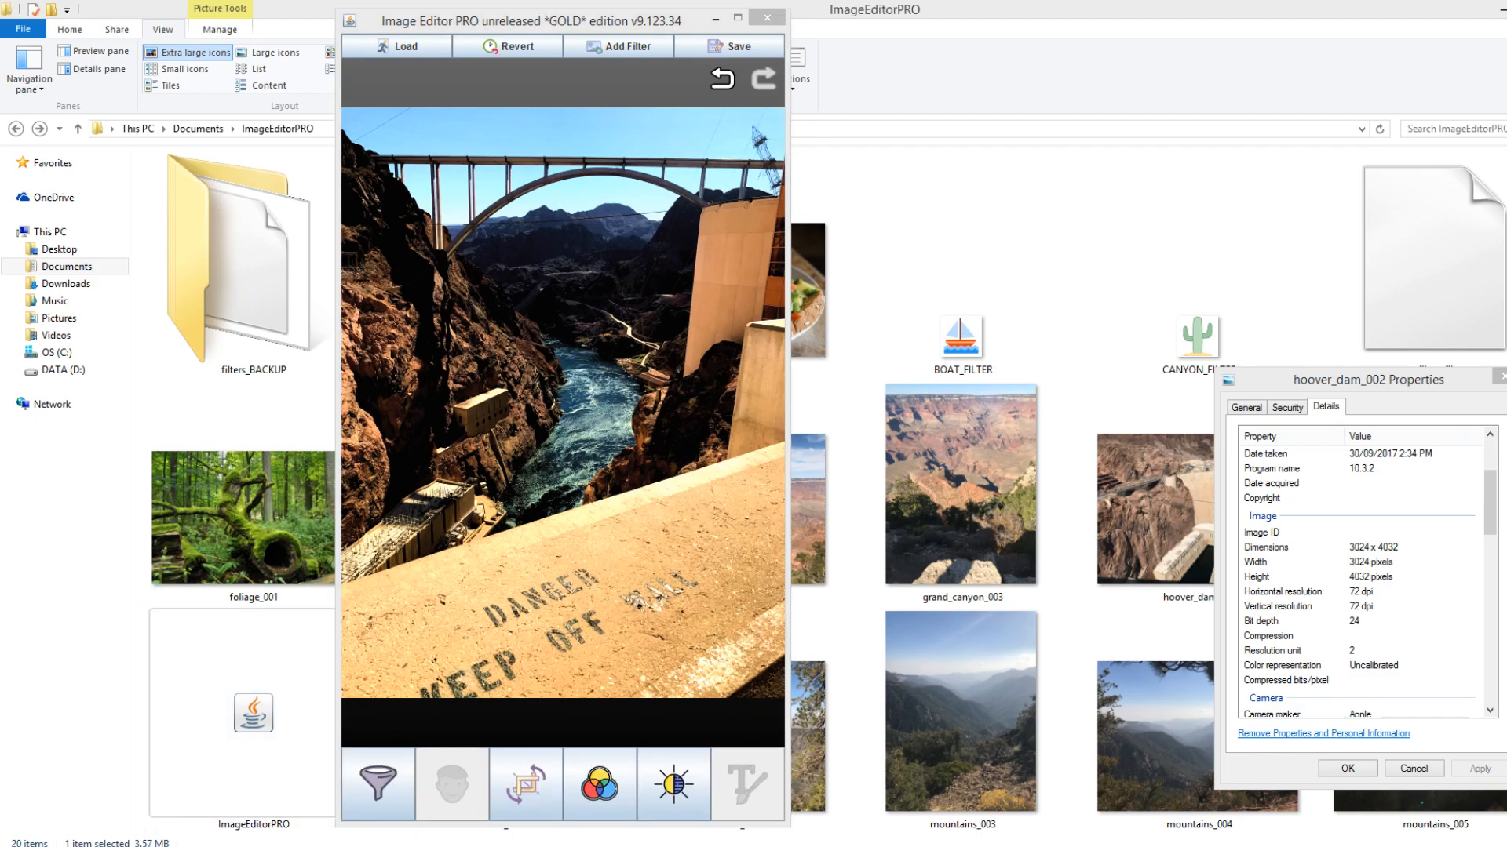
pyautogui.click(560, 492)
pyautogui.click(722, 82)
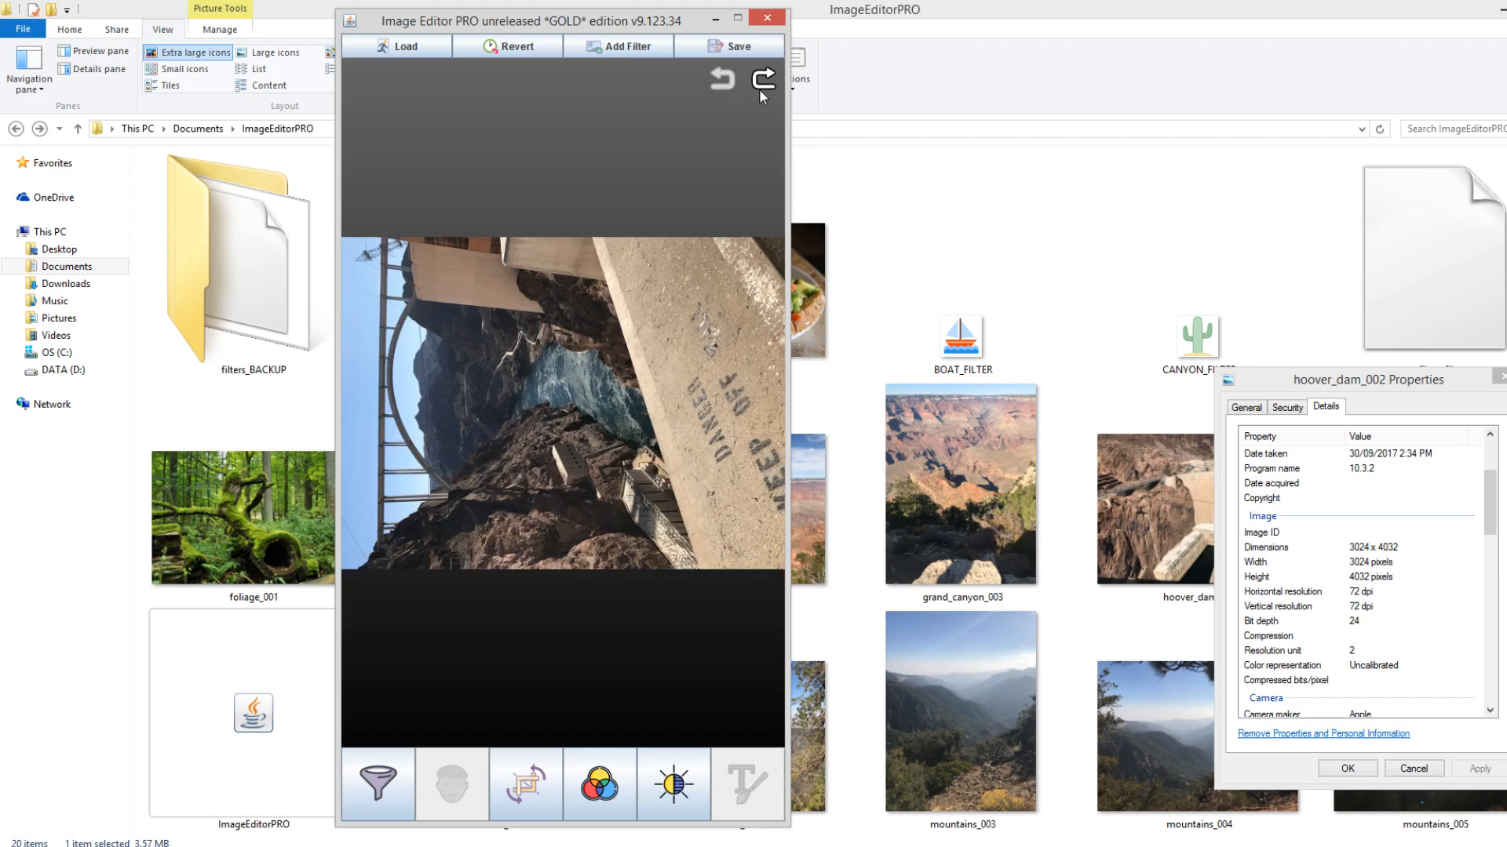
pyautogui.click(760, 87)
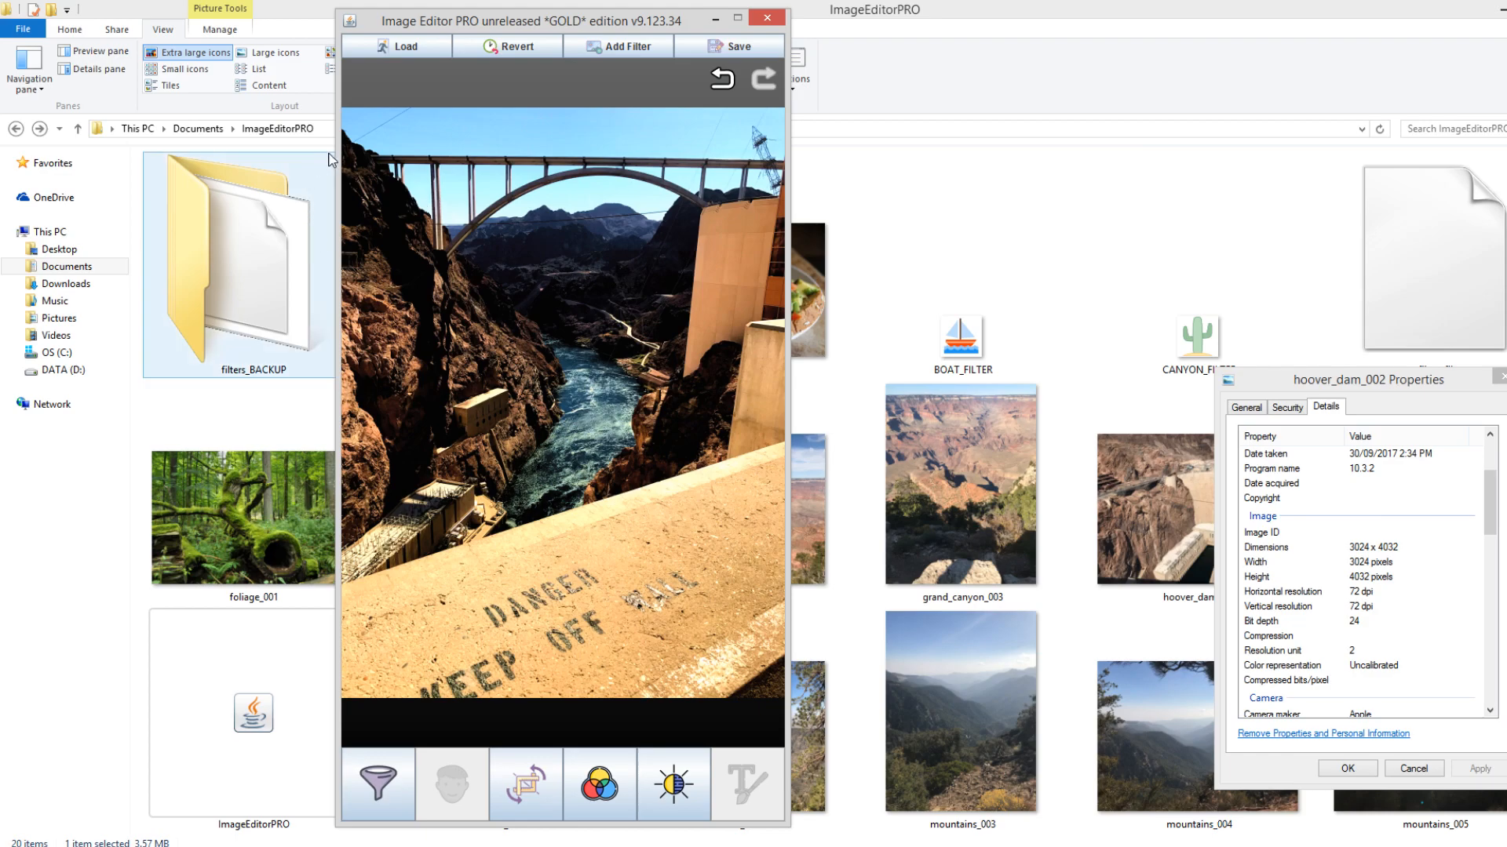
pyautogui.click(492, 47)
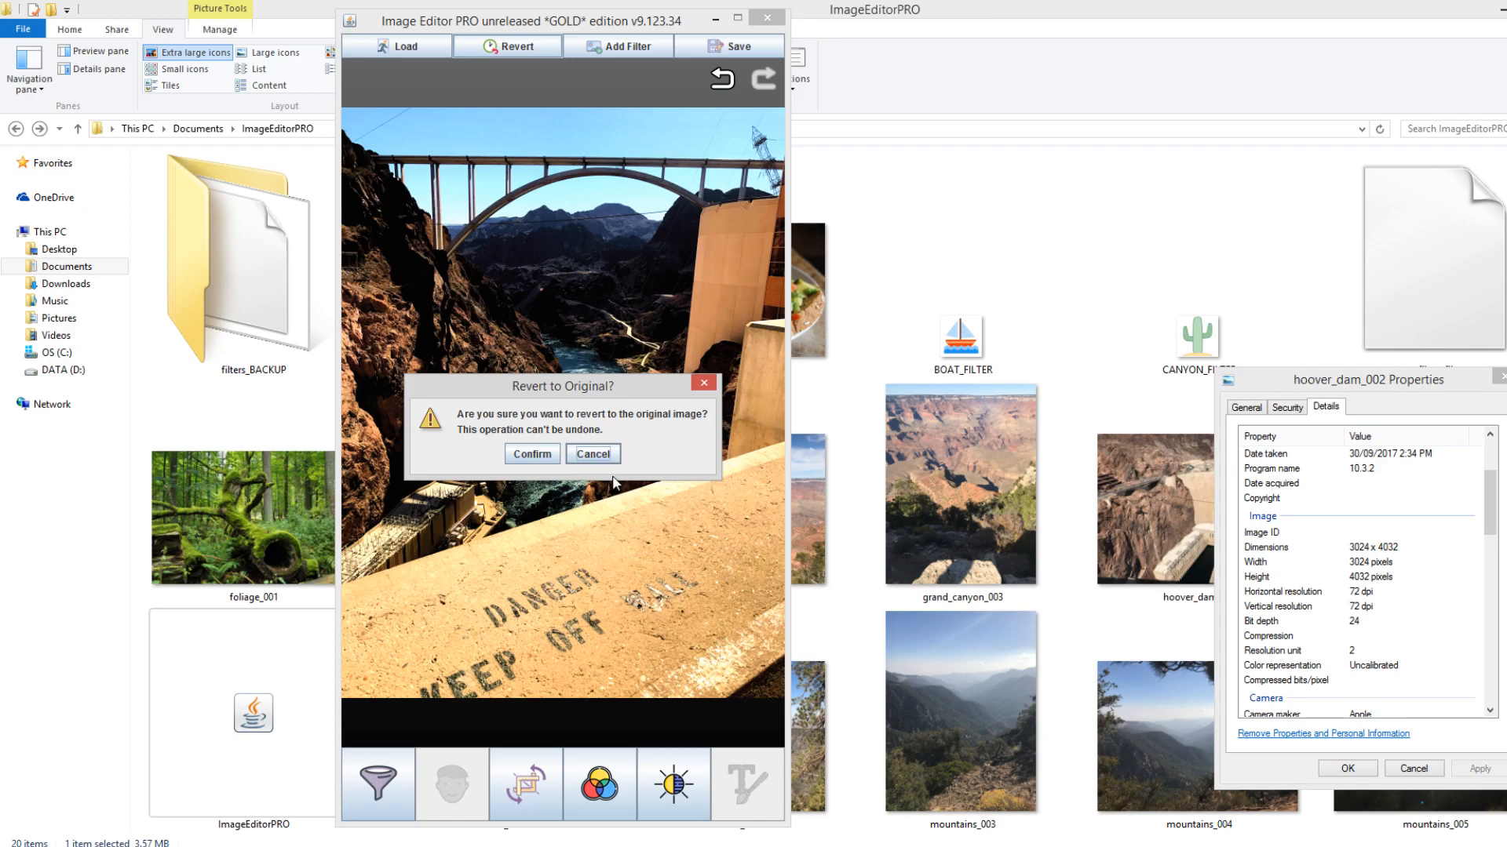
pyautogui.moveTo(529, 385)
pyautogui.mouseDown()
pyautogui.moveTo(526, 328)
pyautogui.moveTo(528, 386)
pyautogui.mouseUp()
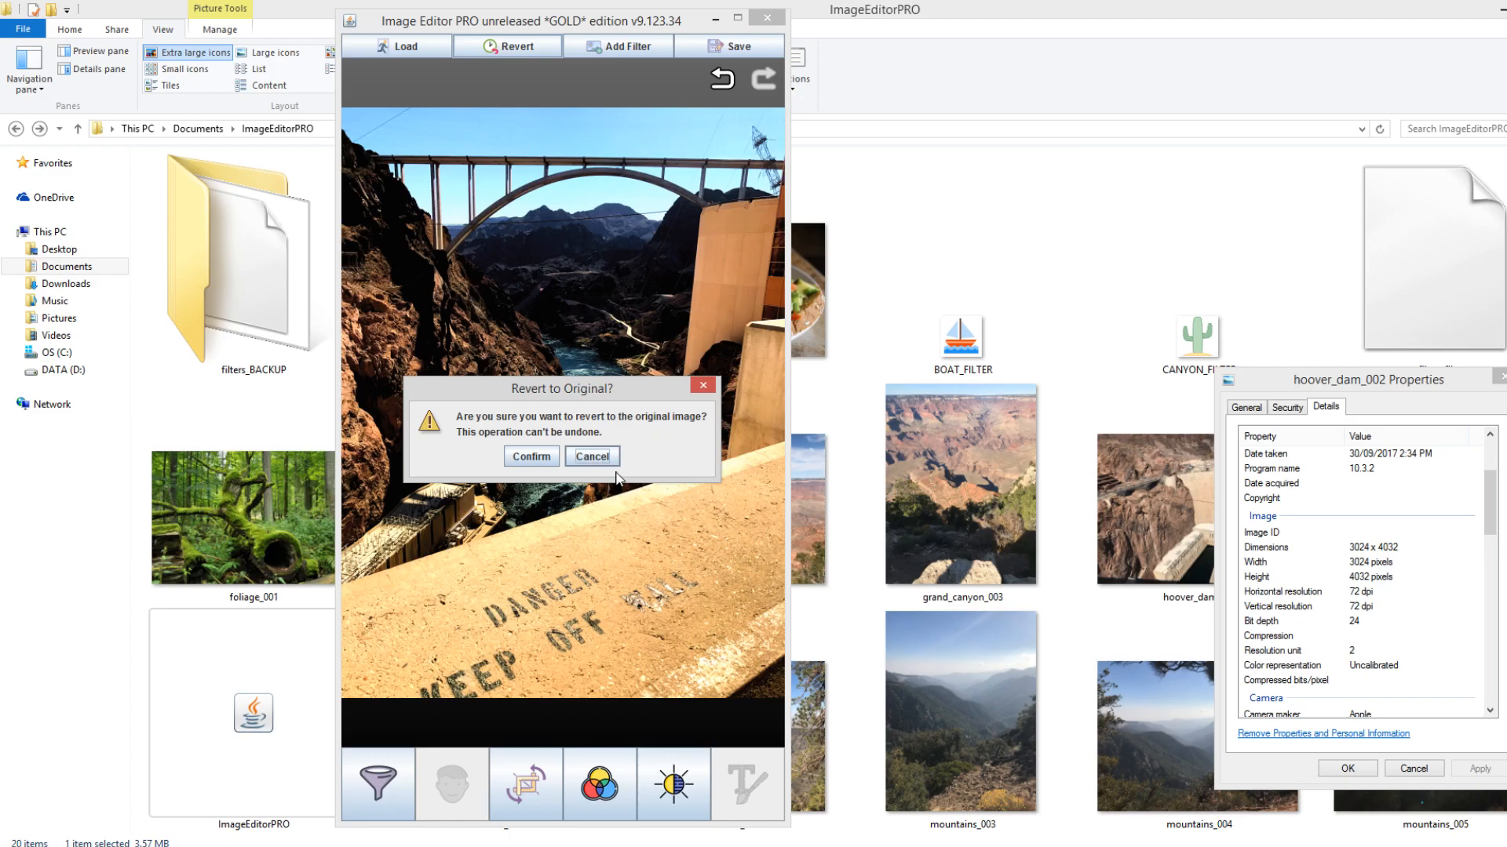
pyautogui.click(595, 458)
# Revert the photo to the original image and confirm the irreversible operation
pyautogui.click(487, 55)
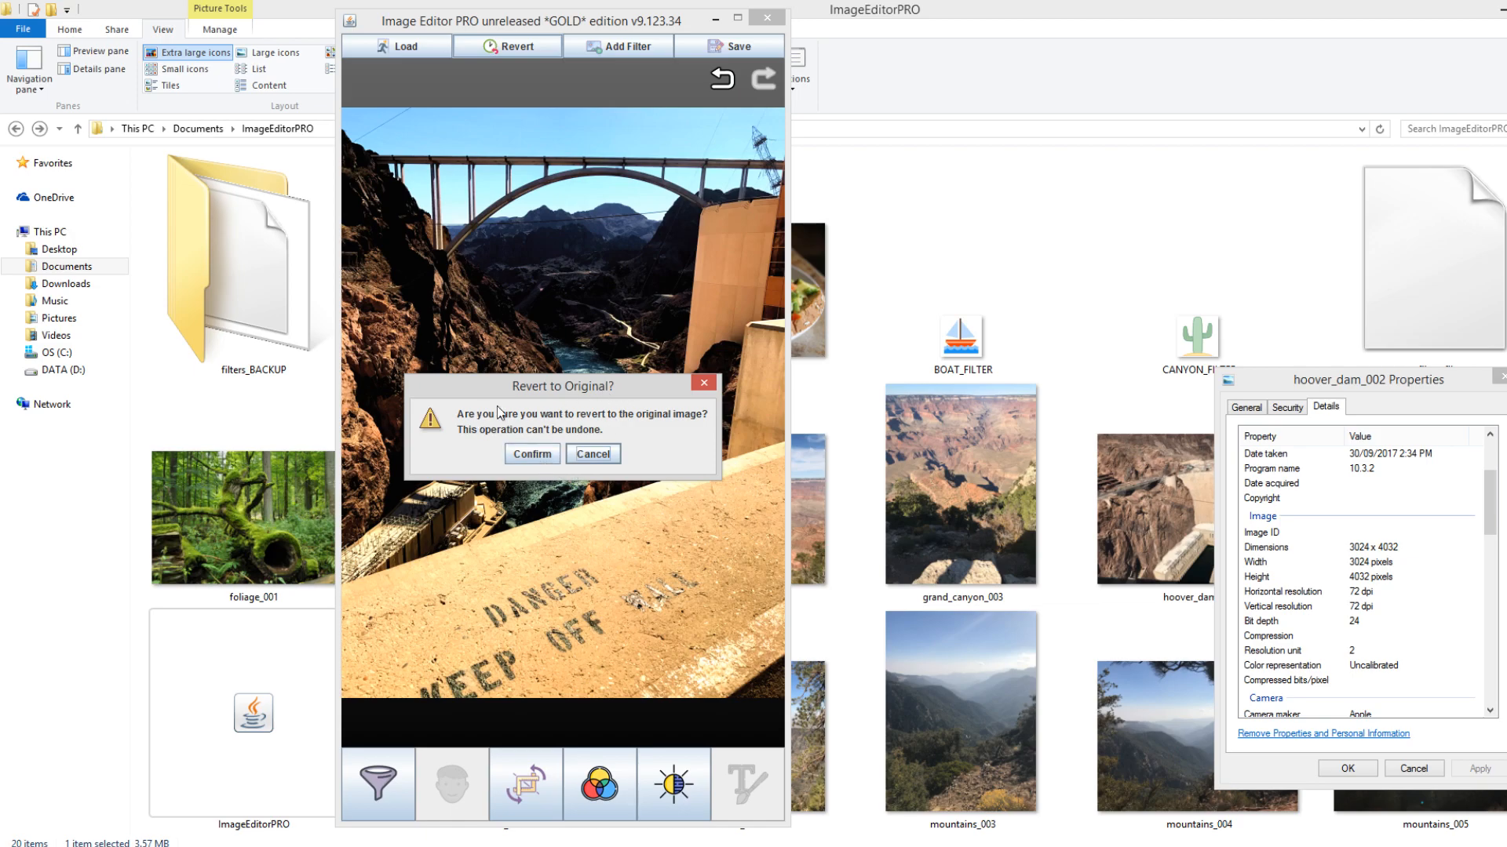
pyautogui.moveTo(545, 389); pyautogui.dragTo(570, 329)
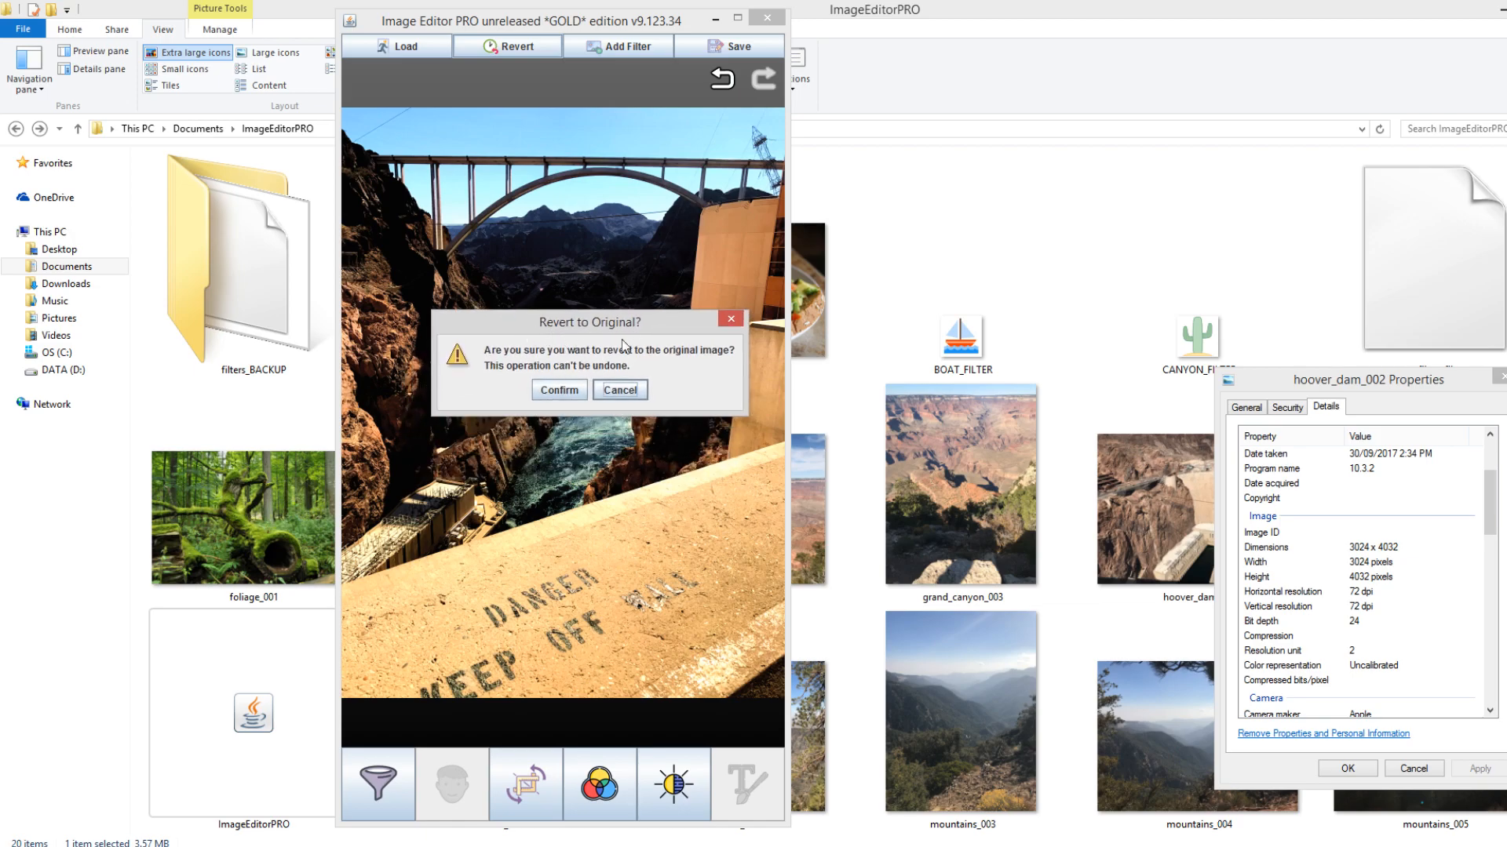
pyautogui.click(553, 389)
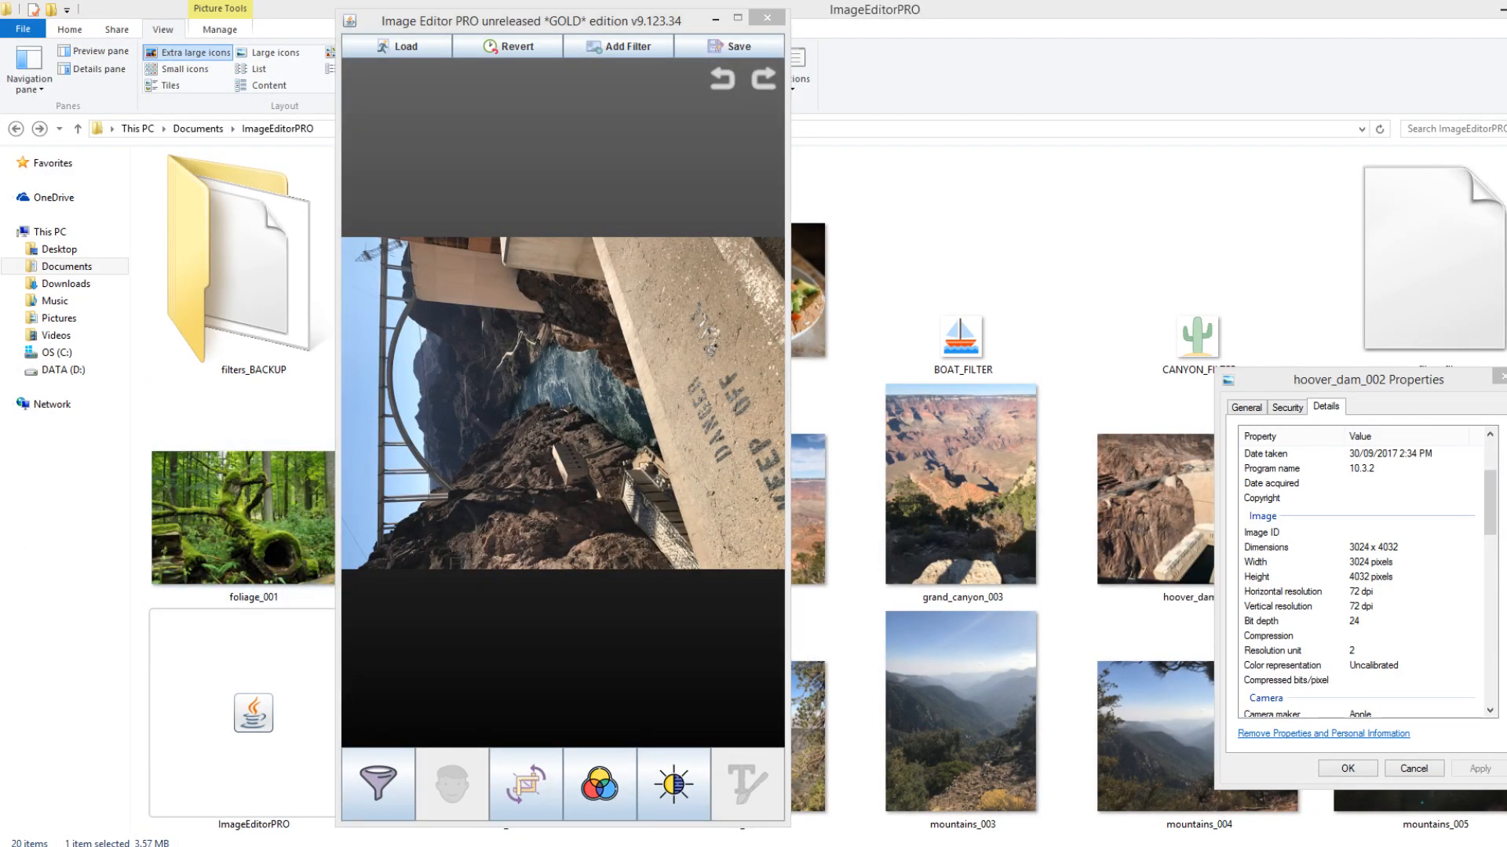
pyautogui.click(634, 428)
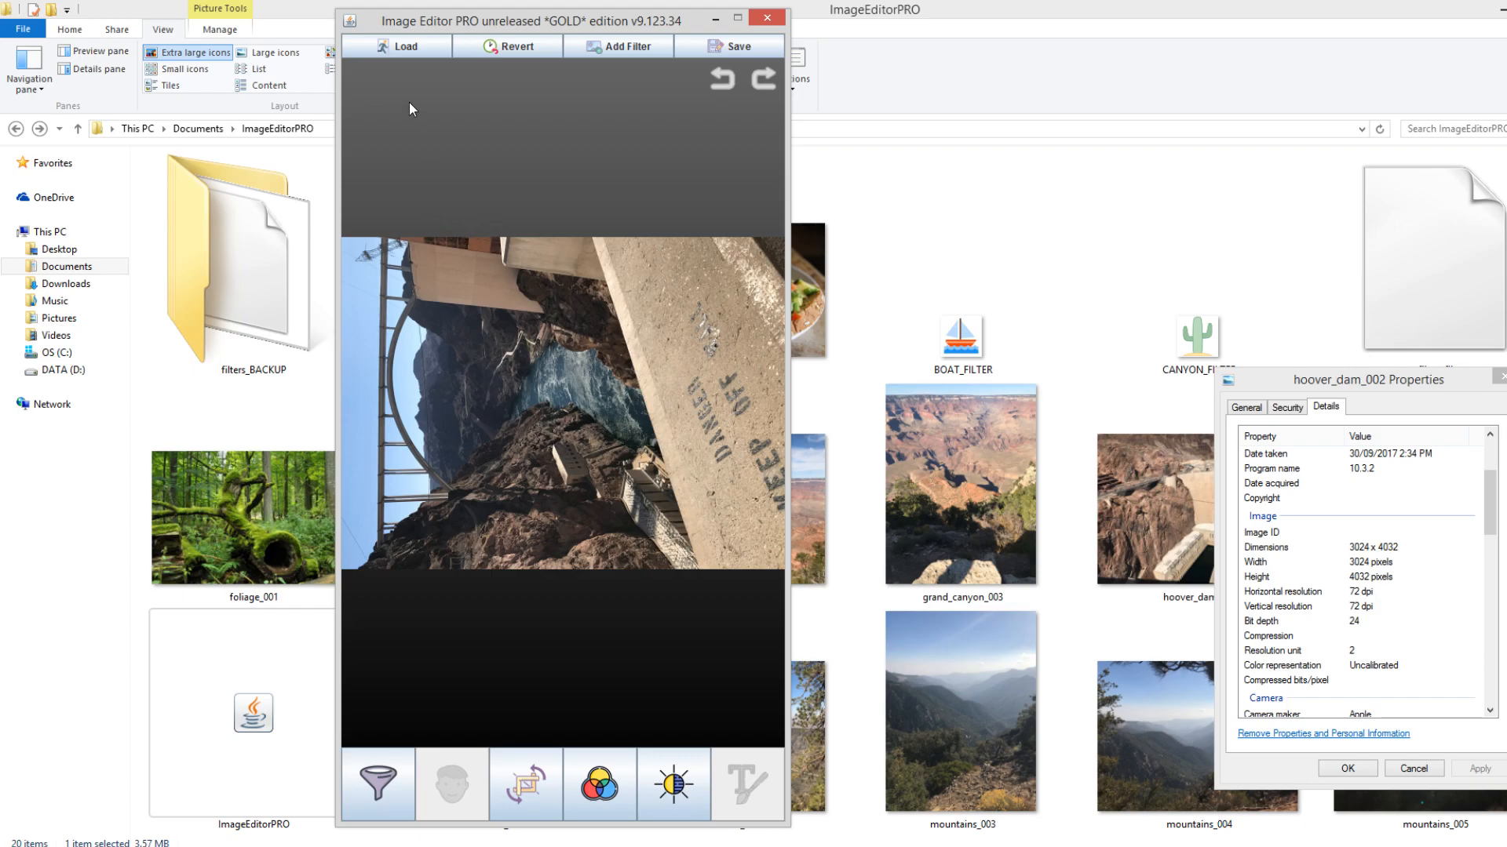
# Return to the load screen and accept discarding the unsaved changes
pyautogui.click(400, 45)
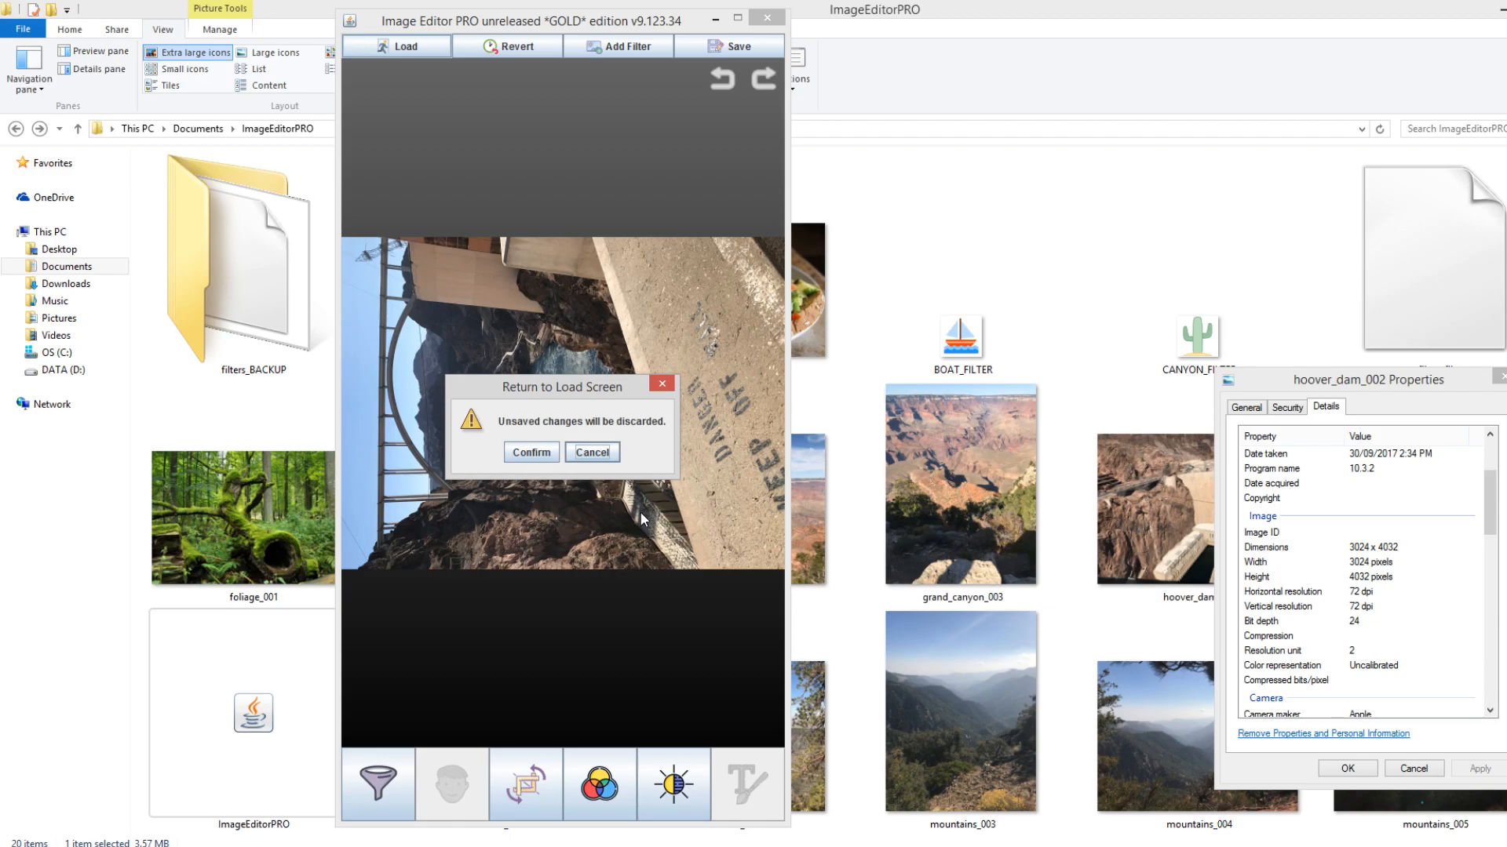
pyautogui.click(591, 453)
pyautogui.click(401, 49)
pyautogui.click(525, 455)
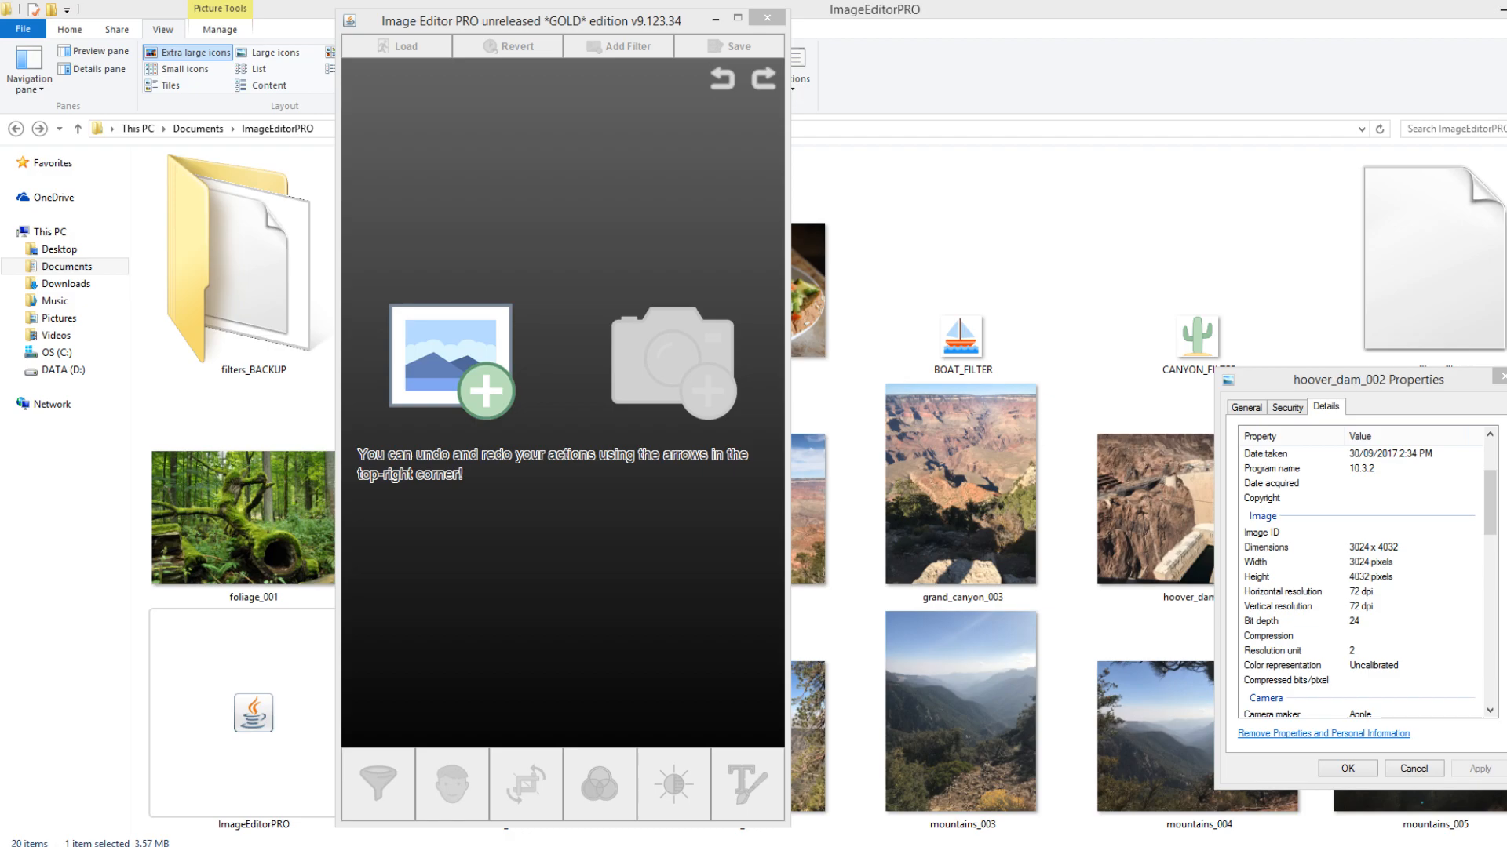
# Load the image file grand_canyon_001.JPG from the ImageEditorPRO folder
pyautogui.click(471, 392)
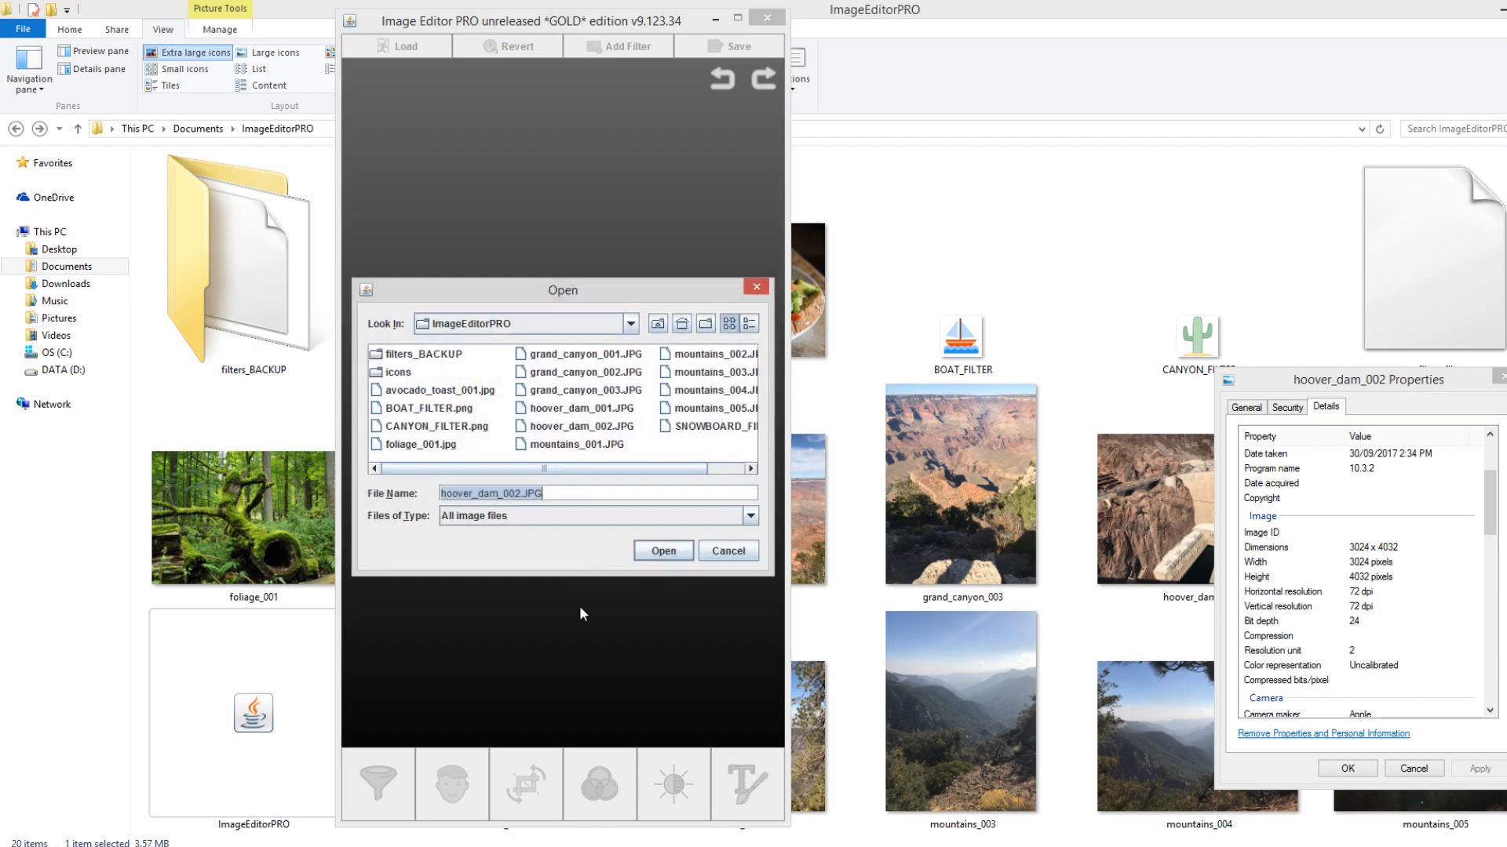
pyautogui.click(583, 358)
pyautogui.doubleClick(584, 359)
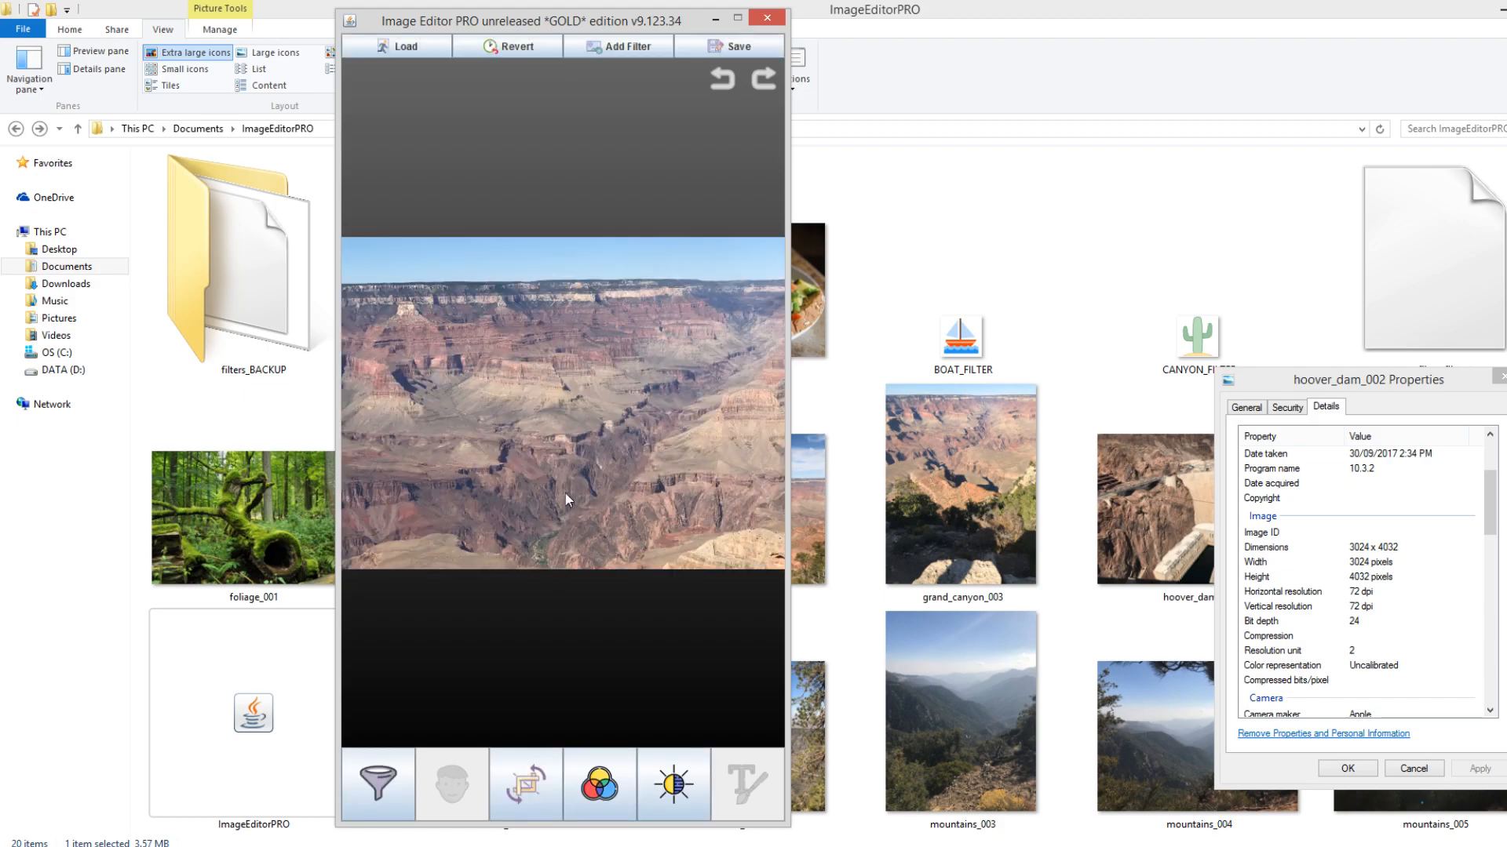
# Visit the canyon photo's Shadows adjustment and lower its Brightness slightly below neutral
pyautogui.click(673, 783)
pyautogui.click(599, 780)
pyautogui.click(458, 776)
pyautogui.click(555, 729)
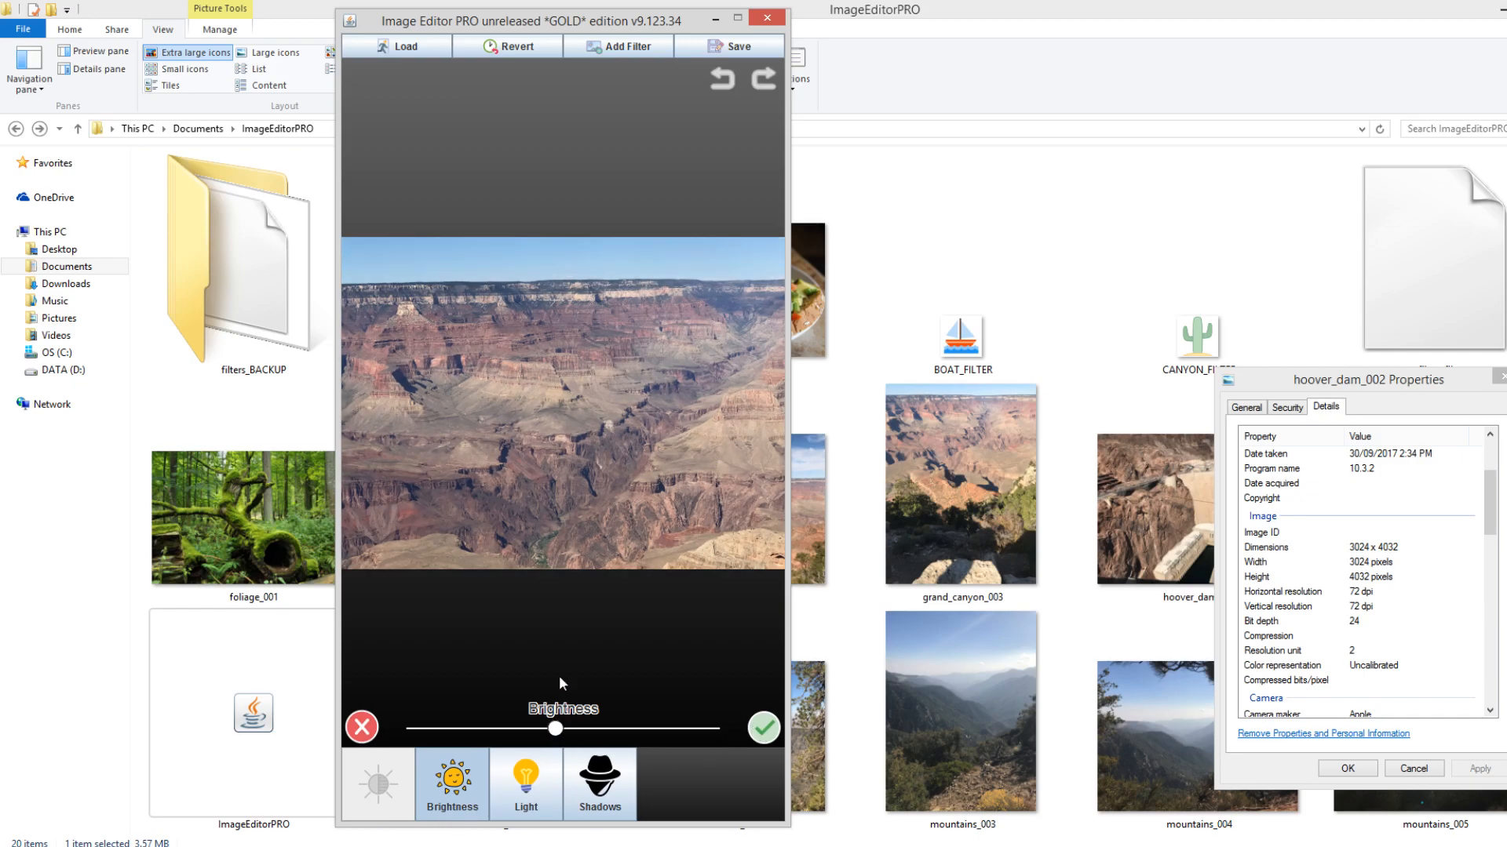
# Raise the canyon photo's color Intensity slightly above neutral and visit its Warmth and Contrast adjustments
pyautogui.click(595, 775)
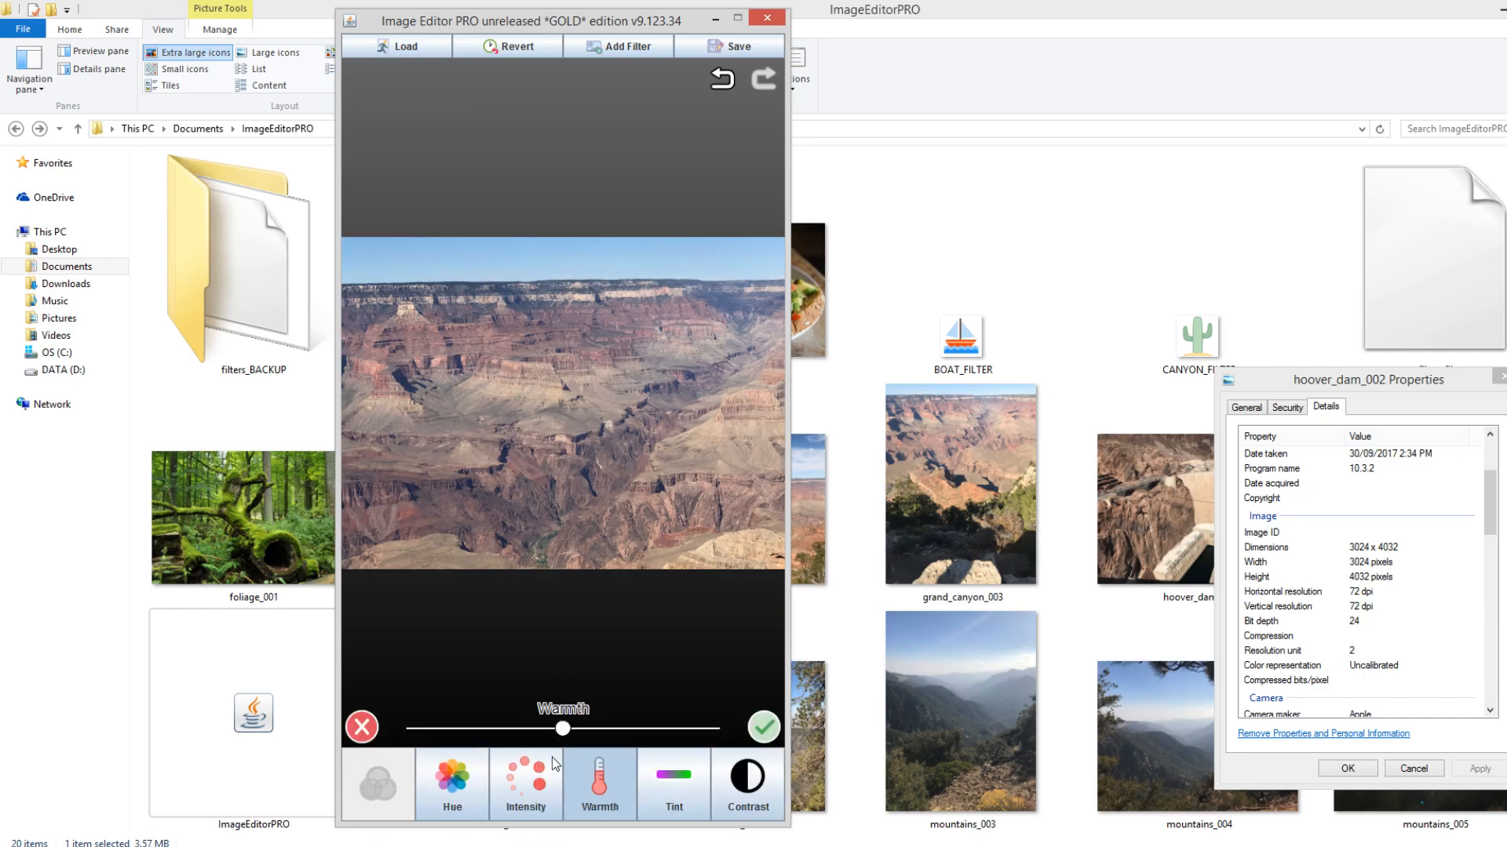
pyautogui.click(519, 791)
pyautogui.moveTo(563, 729); pyautogui.dragTo(580, 729)
pyautogui.click(620, 803)
pyautogui.click(747, 809)
pyautogui.click(549, 791)
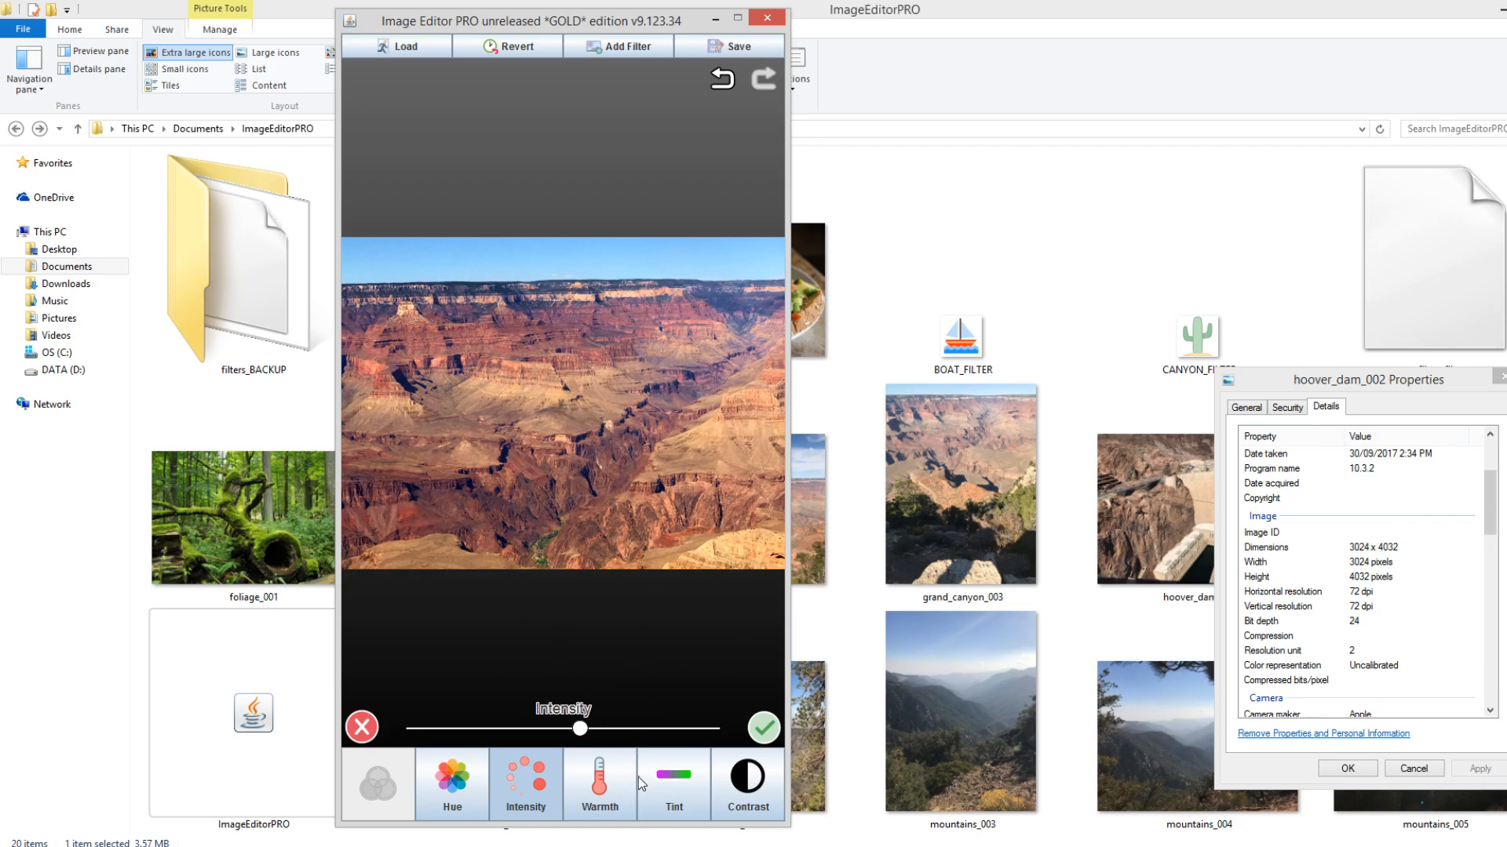
# Lower the canyon photo's Shadows lighting adjustment far below neutral, to about one sixth of the slider range
pyautogui.click(378, 785)
pyautogui.click(672, 785)
pyautogui.click(540, 756)
pyautogui.moveTo(406, 728); pyautogui.dragTo(457, 747)
pyautogui.click(612, 788)
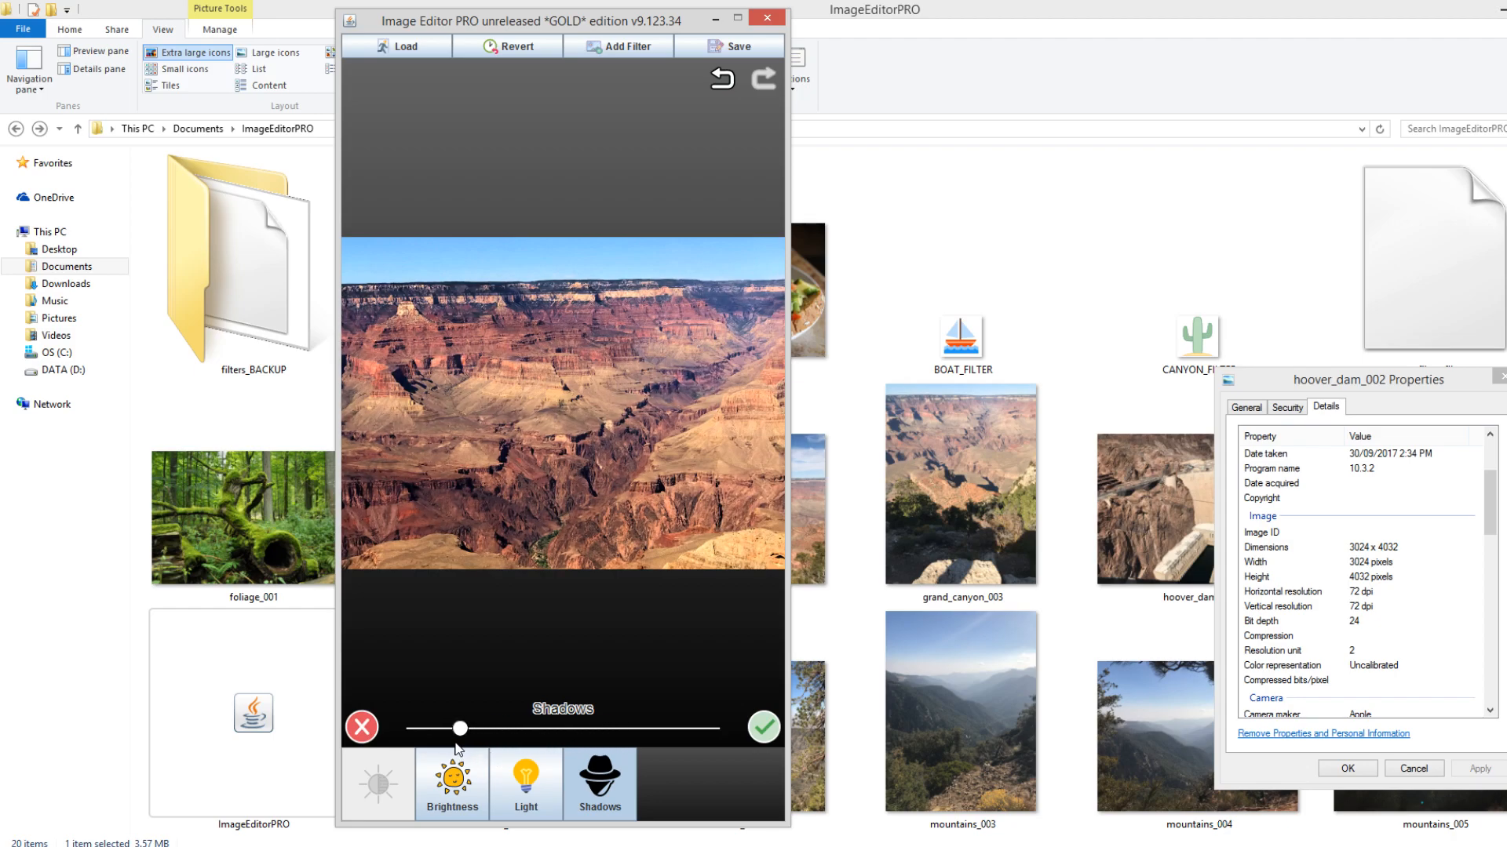
# Raise the canyon photo's Brightness slightly above neutral and lift its lowered Shadows value a little
pyautogui.click(449, 800)
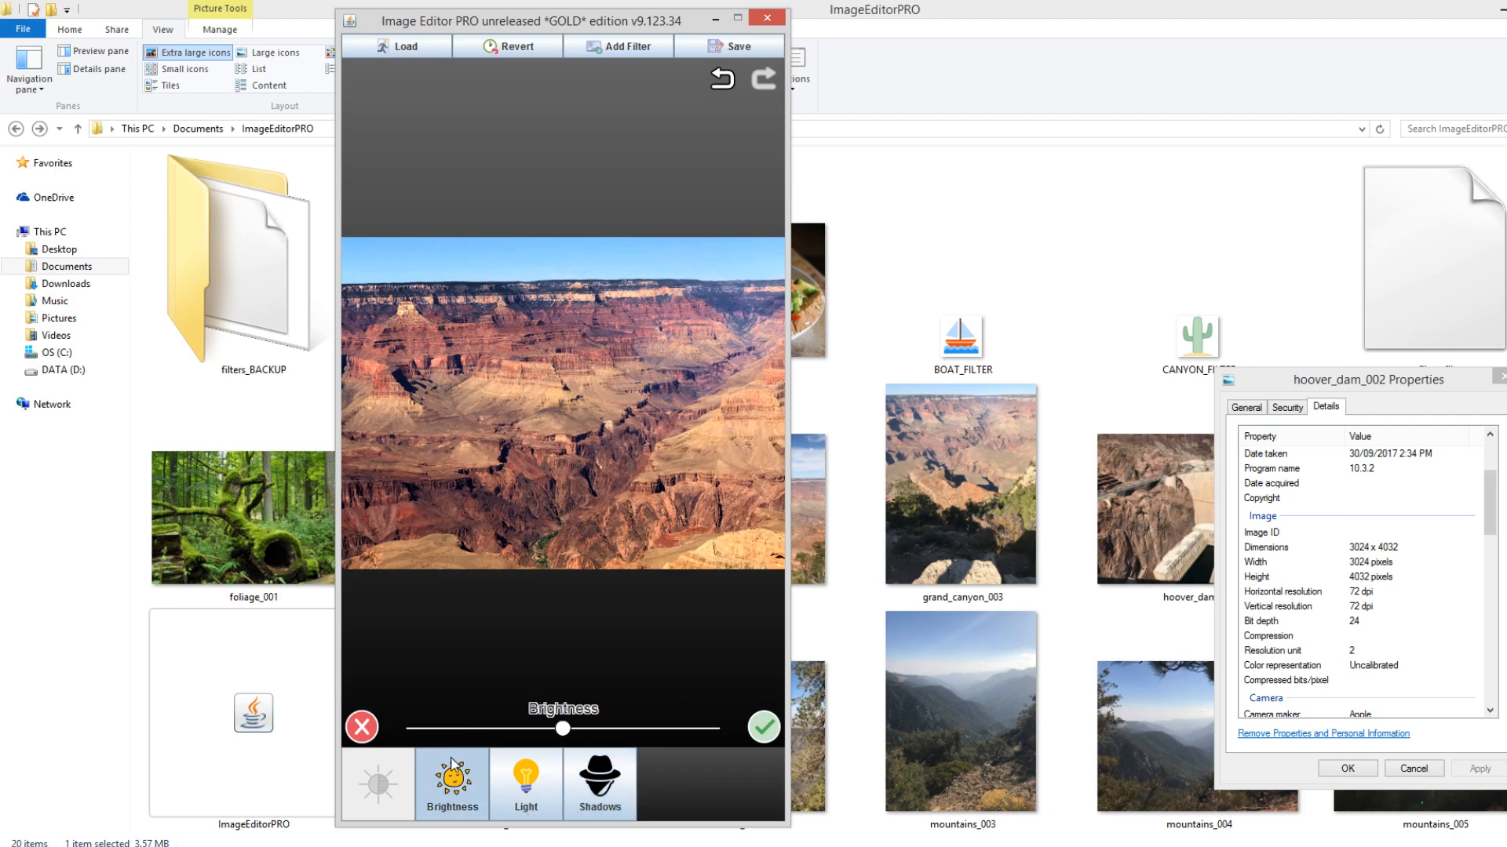
pyautogui.moveTo(568, 731); pyautogui.dragTo(575, 731)
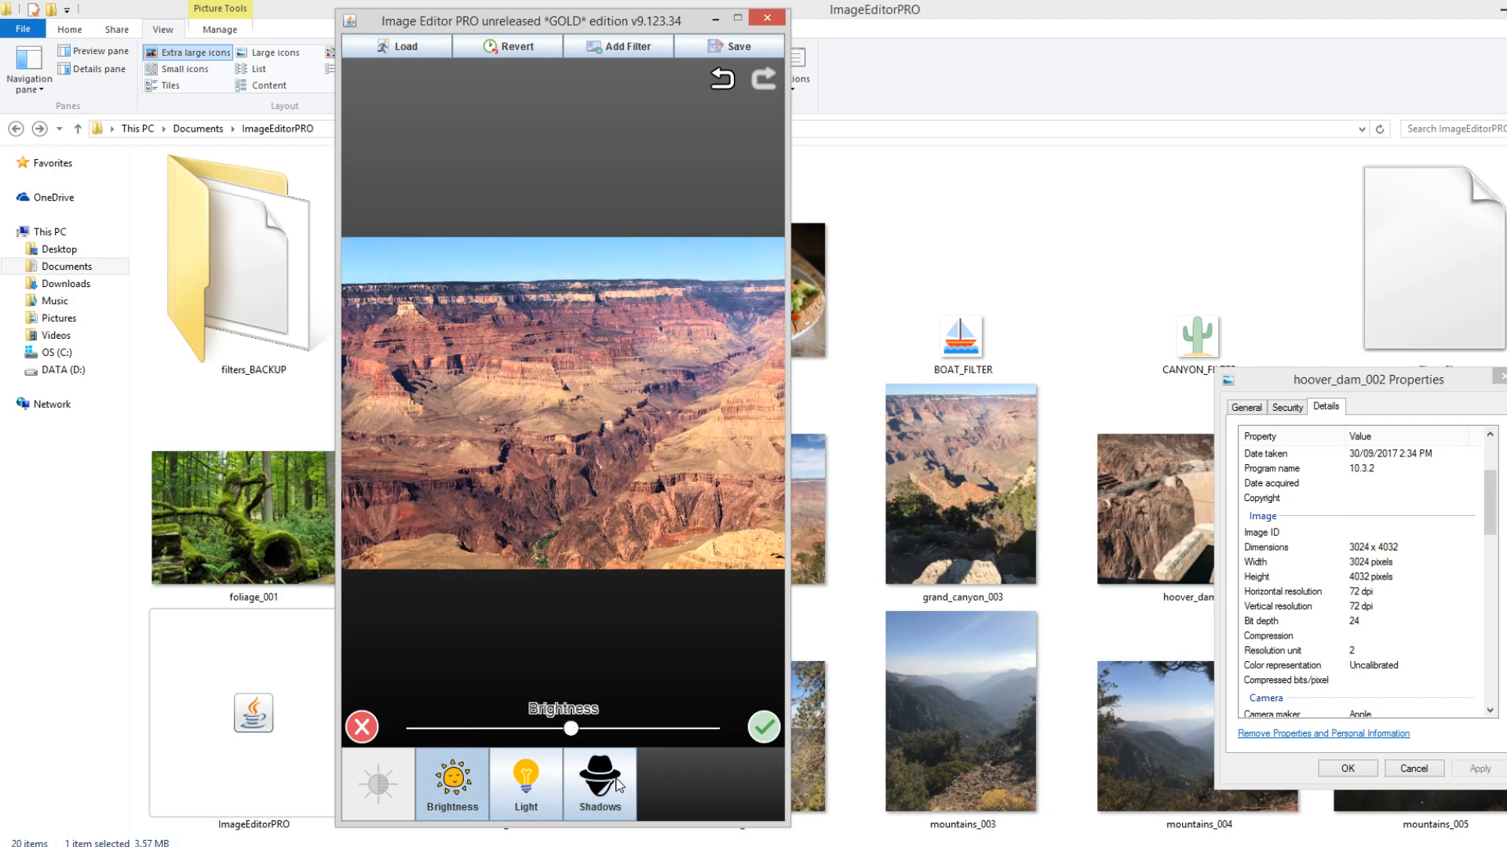
pyautogui.click(608, 801)
pyautogui.moveTo(460, 730); pyautogui.dragTo(469, 729)
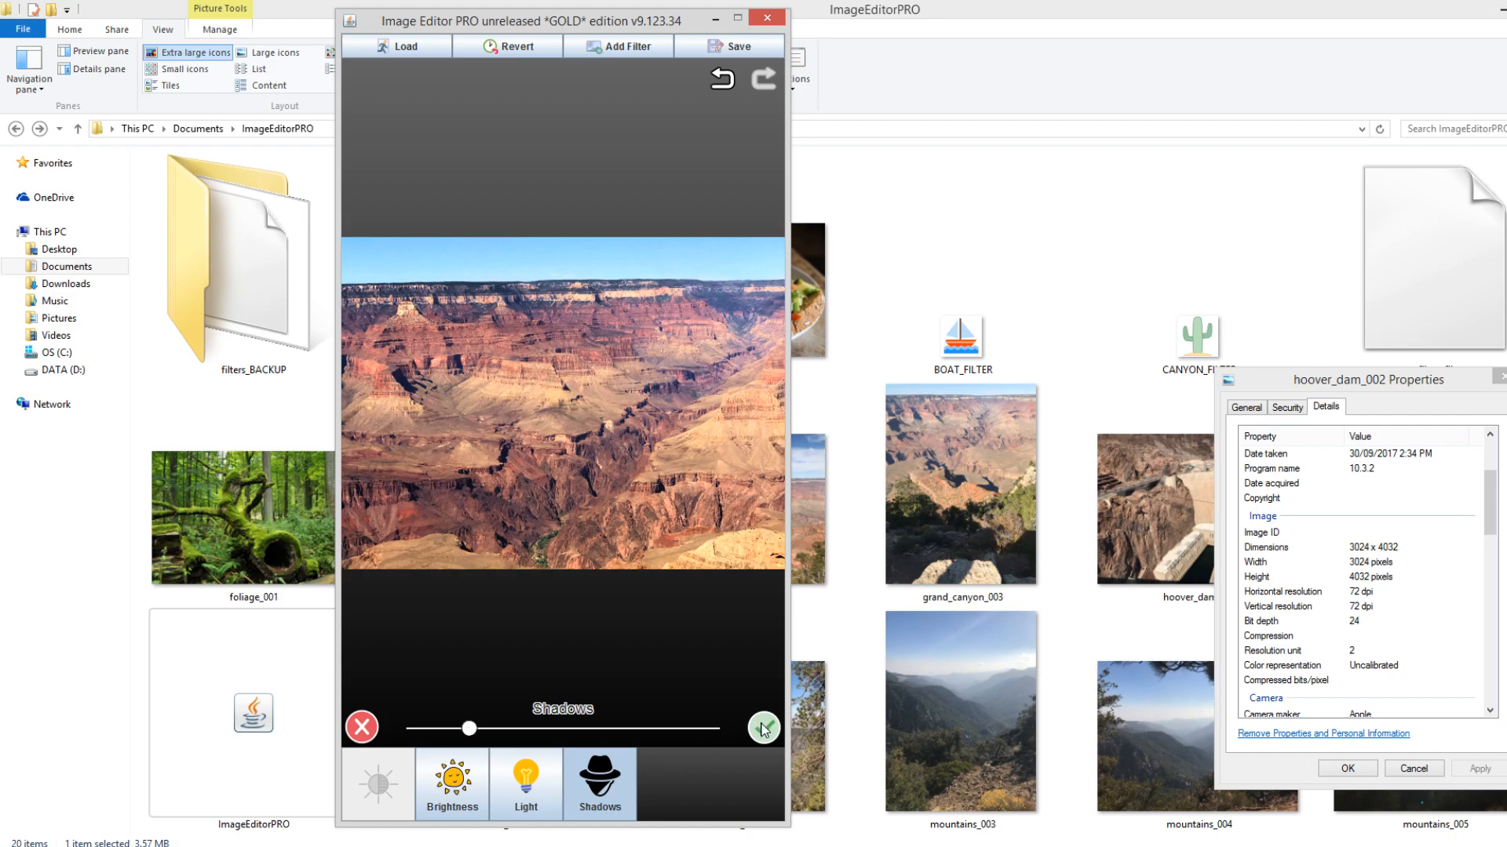
# Close the hoover_dam_002 properties and compare the canyon edit with the original by undoing and redoing it
pyautogui.click(1498, 378)
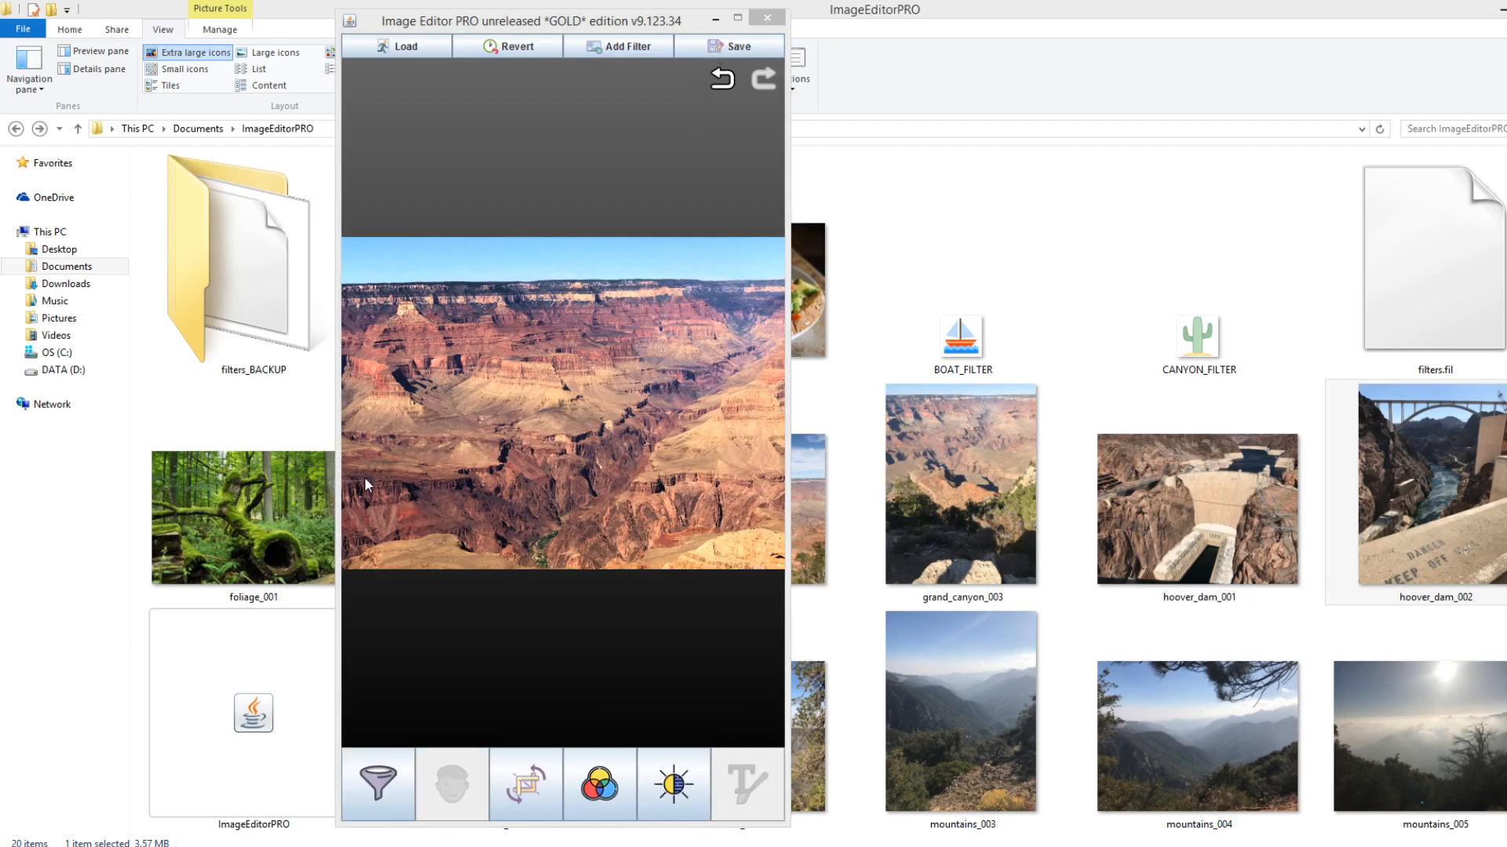
pyautogui.click(722, 83)
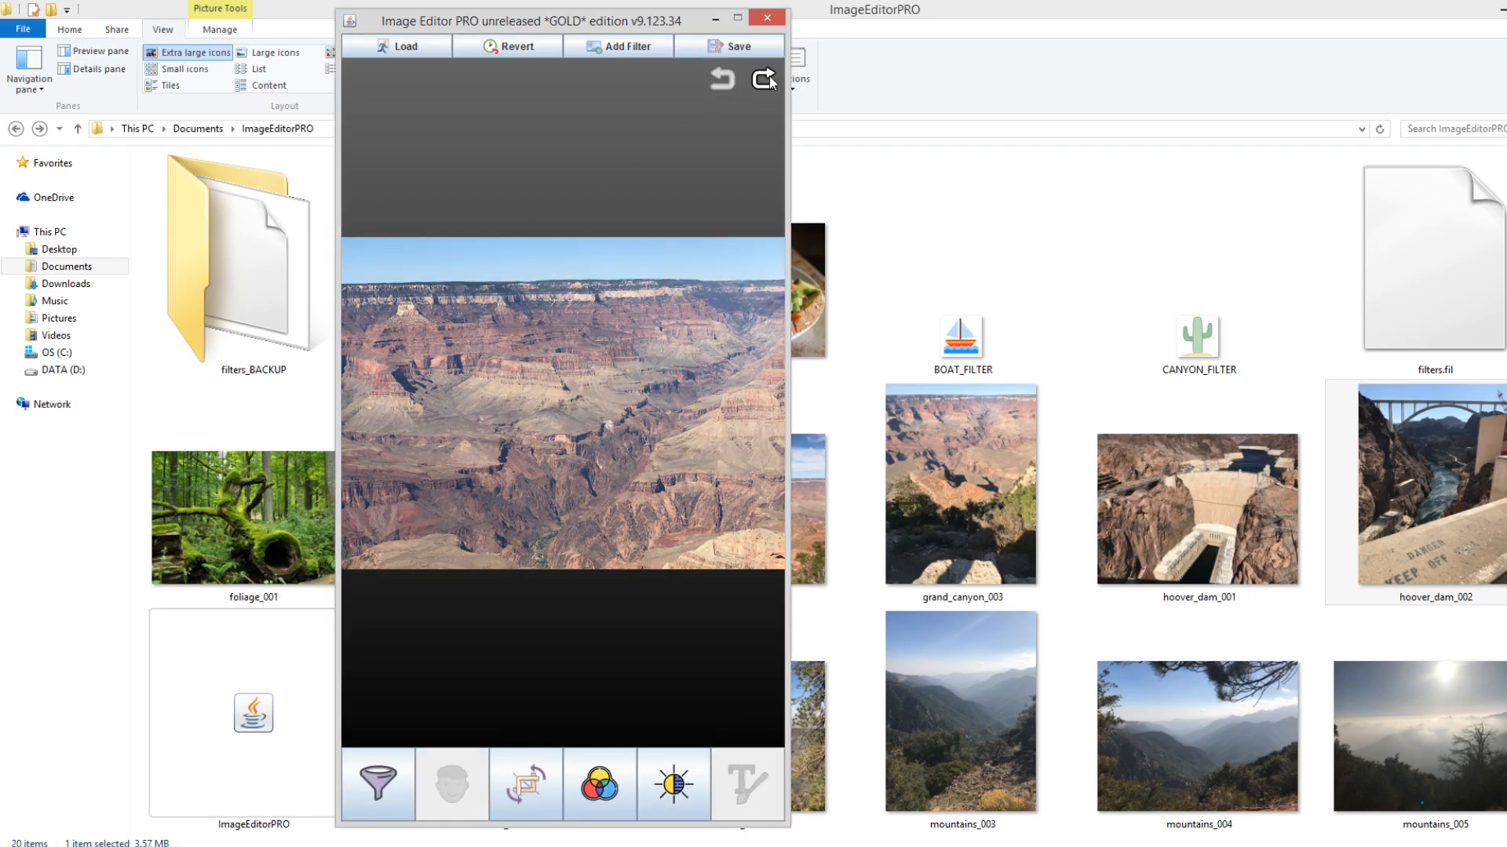
pyautogui.click(763, 79)
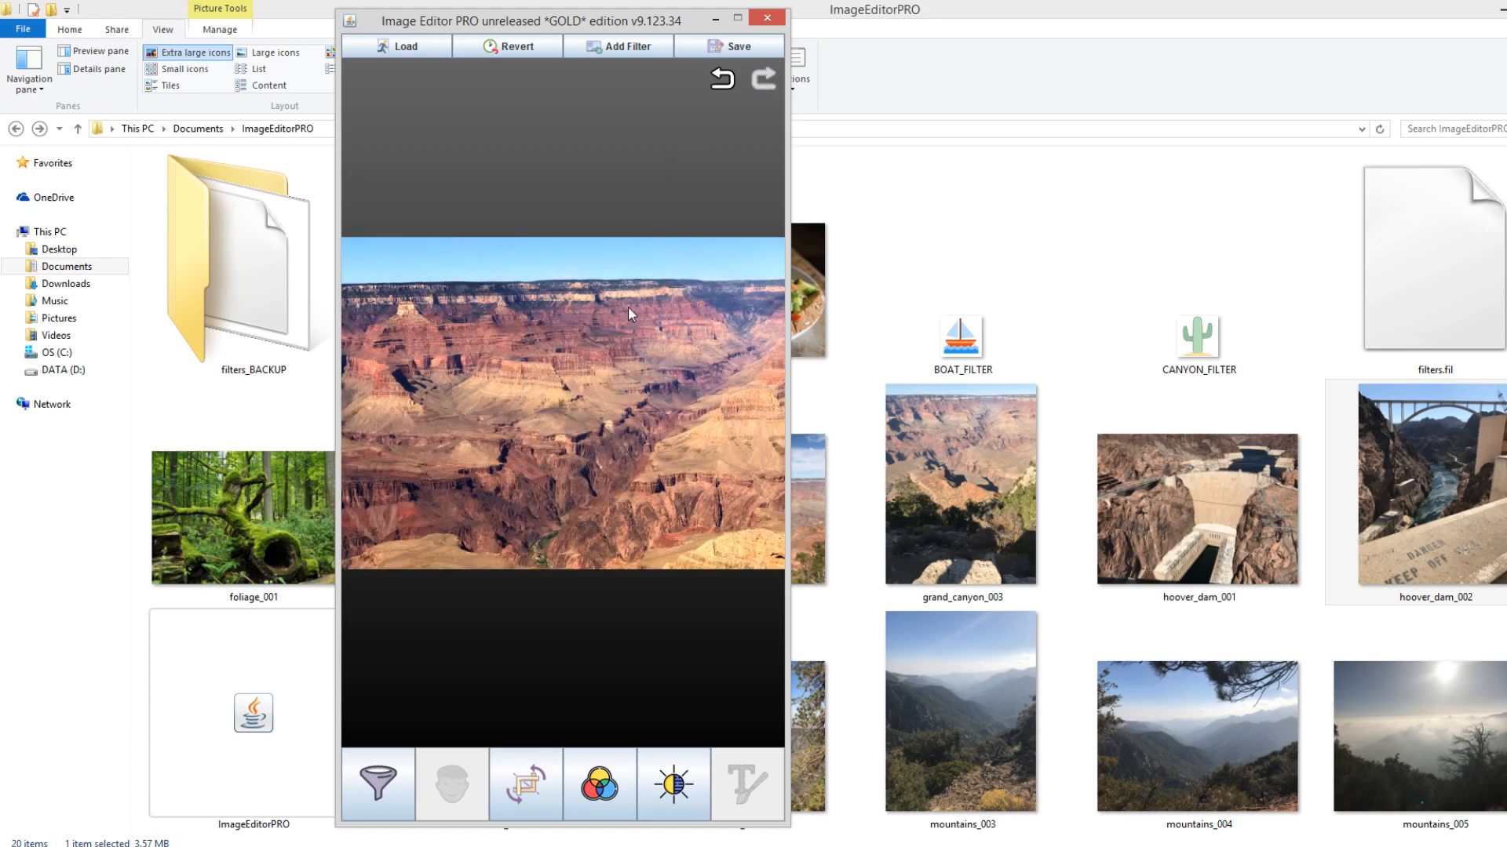
# Check the available save formats and try to save the photo under the invalid extension .JPGasdfasfasfasfasdf
pyautogui.click(730, 46)
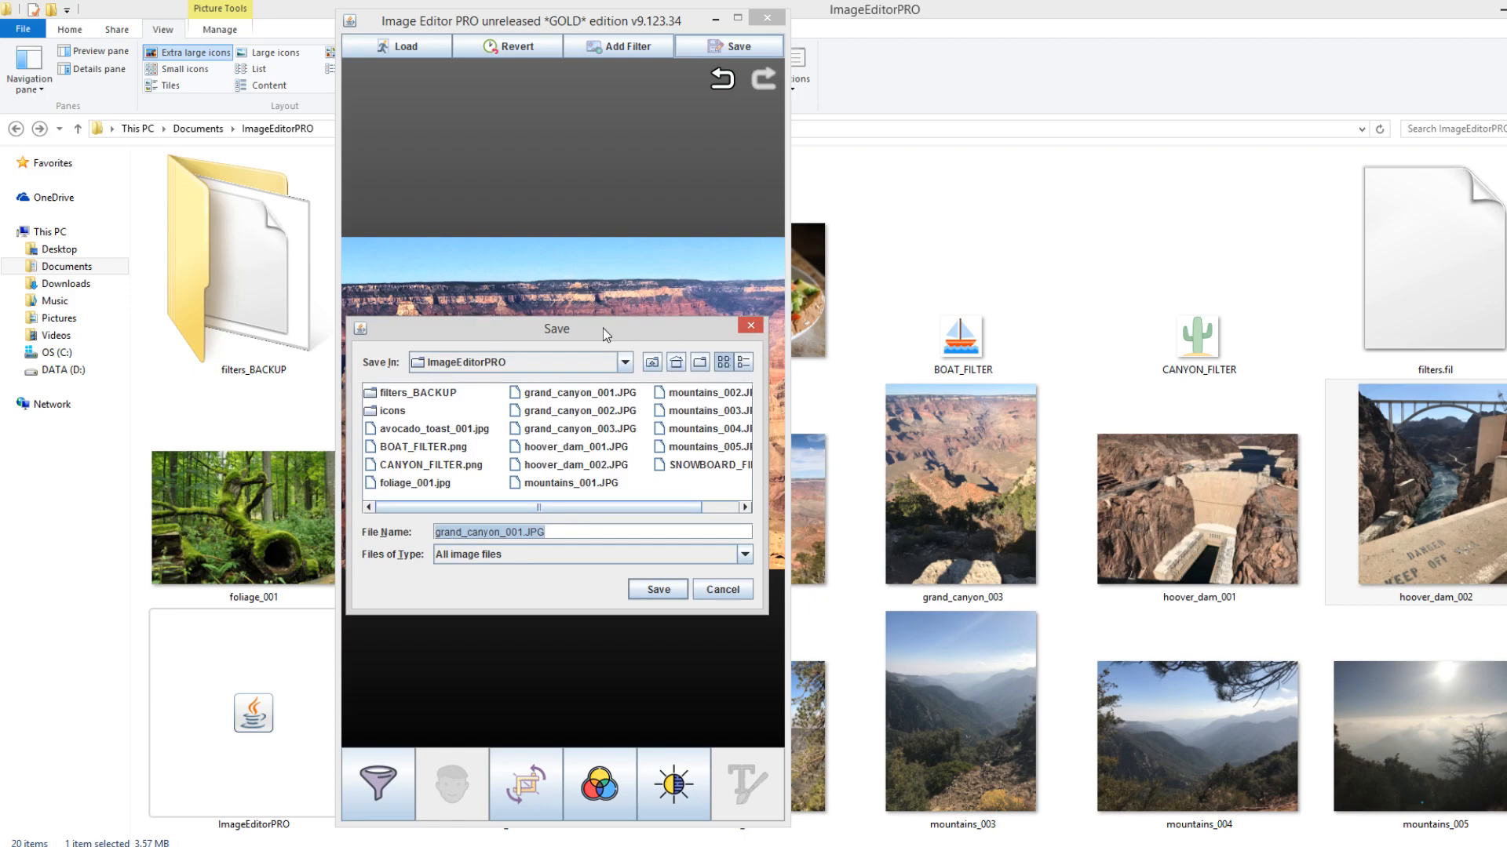
pyautogui.click(475, 557)
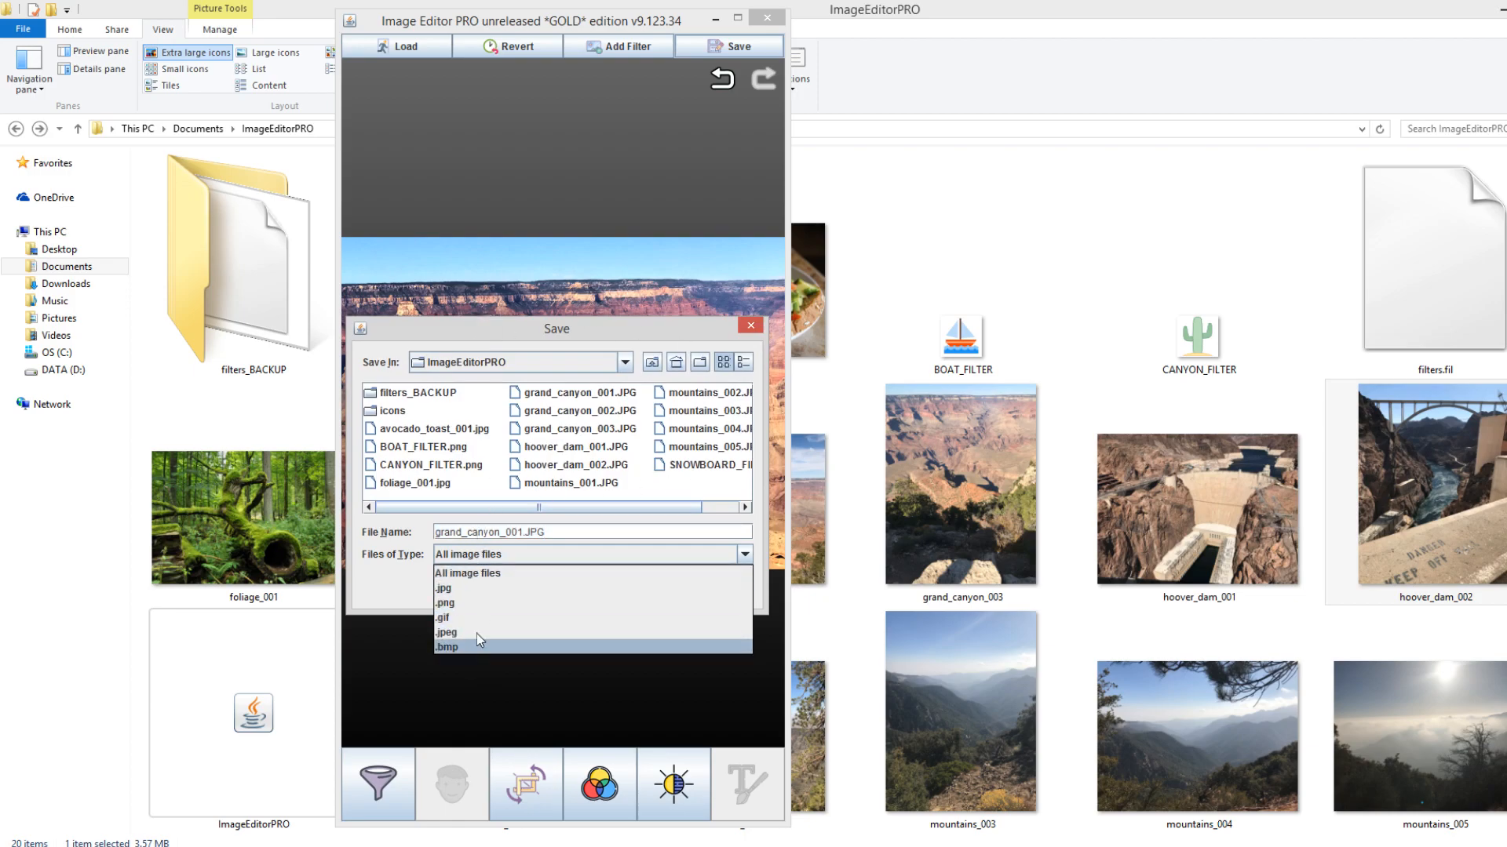
pyautogui.moveTo(556, 323); pyautogui.dragTo(559, 264)
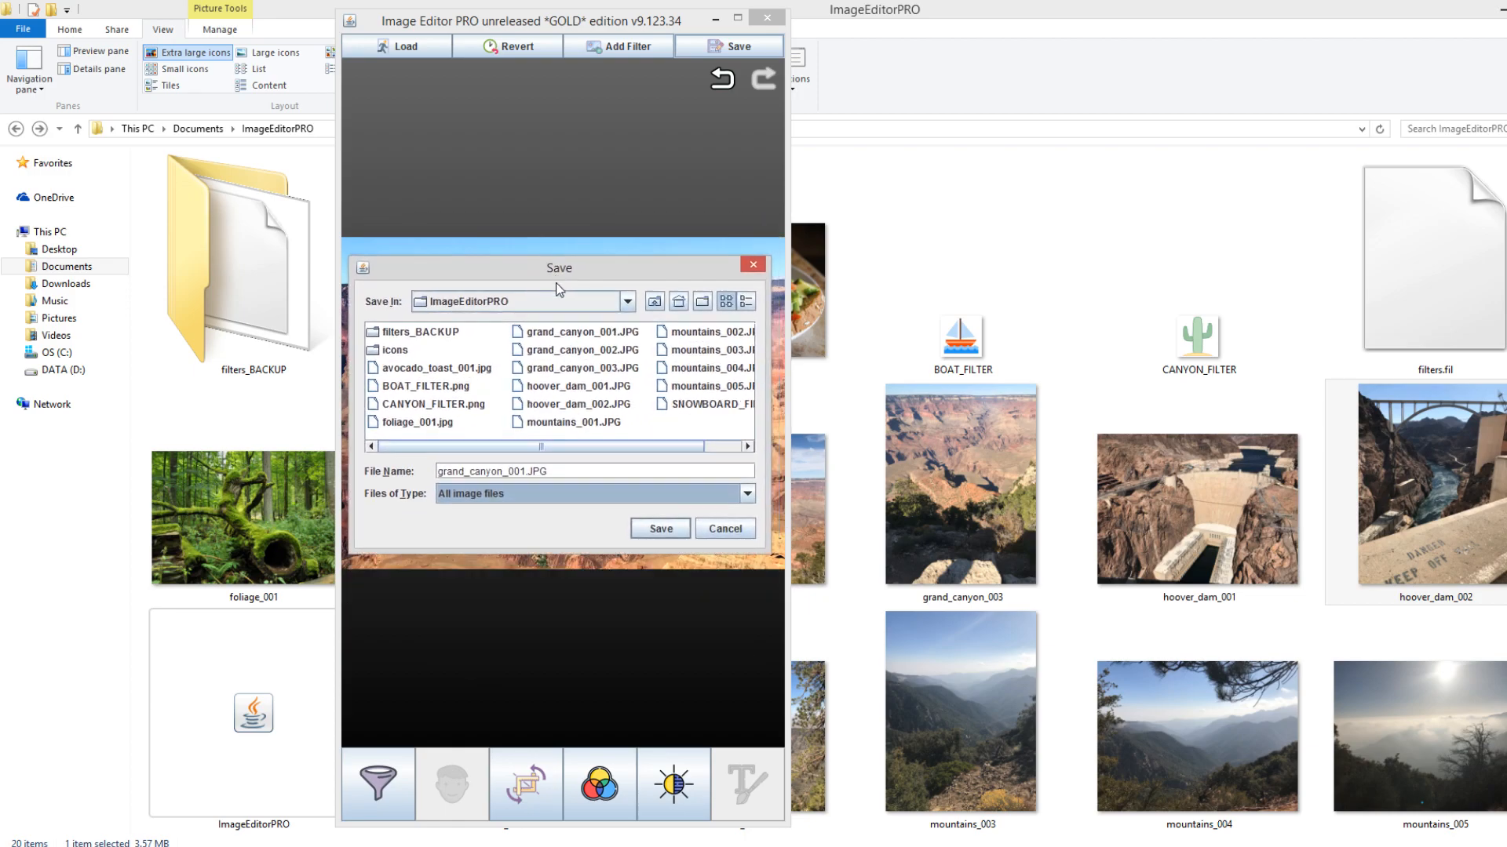
pyautogui.moveTo(560, 470); pyautogui.dragTo(534, 471)
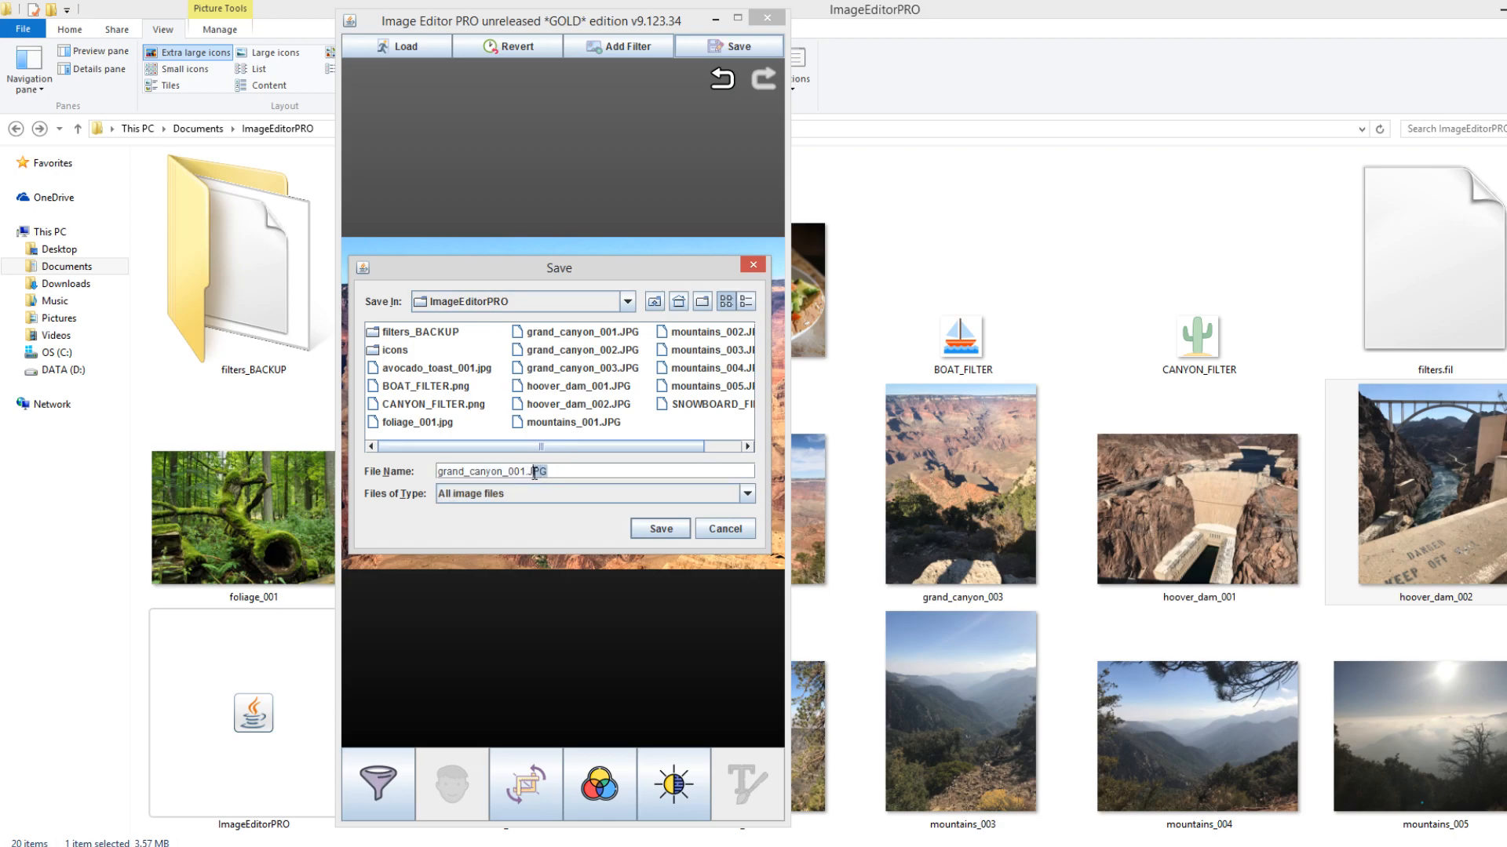
pyautogui.press('End')
pyautogui.write('asdfasfasfasfasdf')
pyautogui.click(661, 528)
pyautogui.click(563, 449)
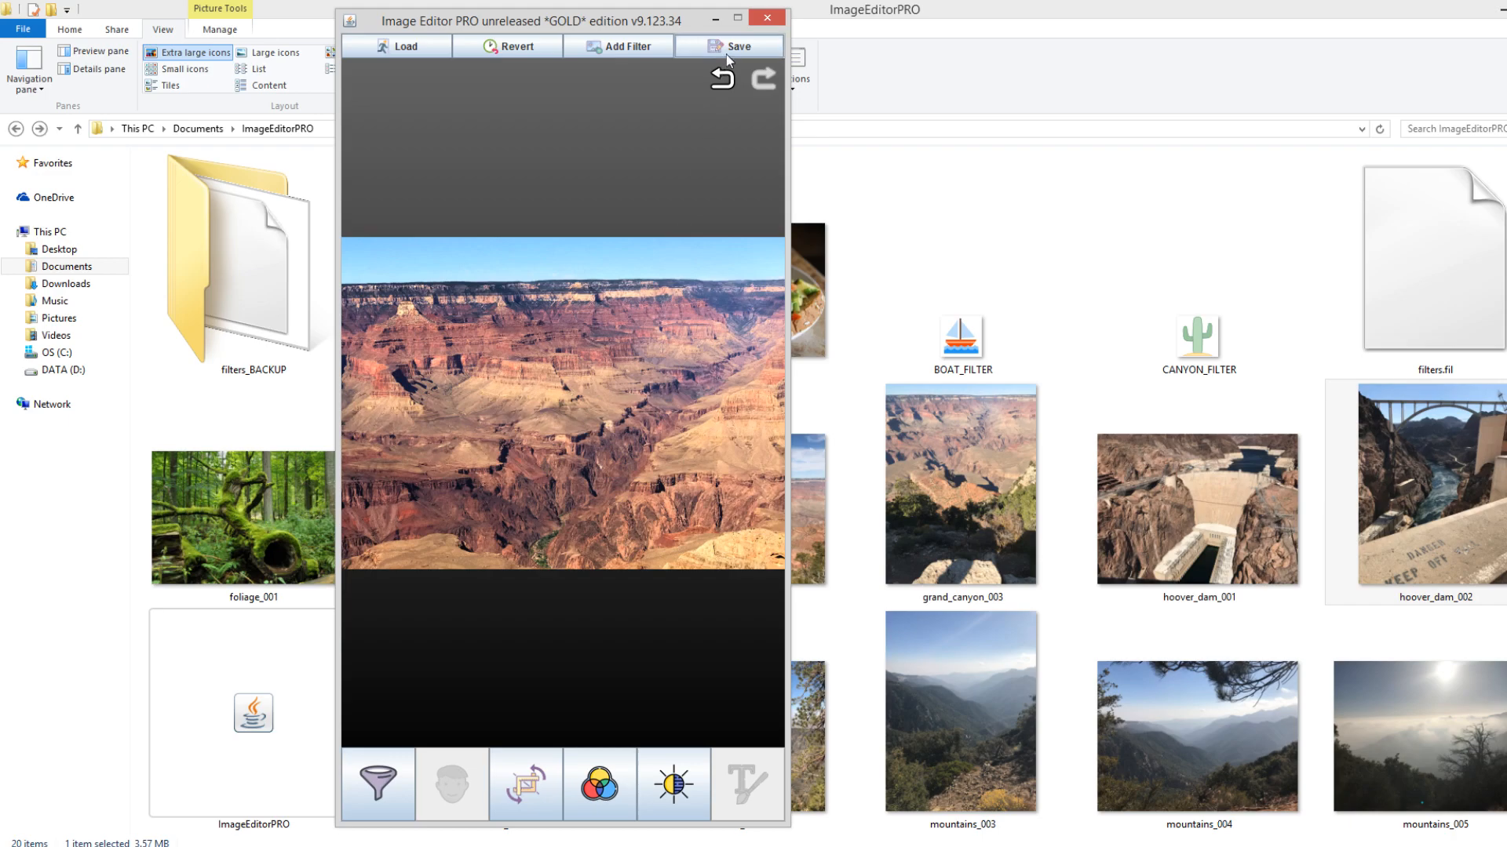
# Save the edited photo as grand_canyon_001.jpg in the ImageEditorPRO folder and open the saved file in Windows Photo Viewer
pyautogui.click(729, 49)
pyautogui.moveTo(531, 492); pyautogui.dragTo(590, 504)
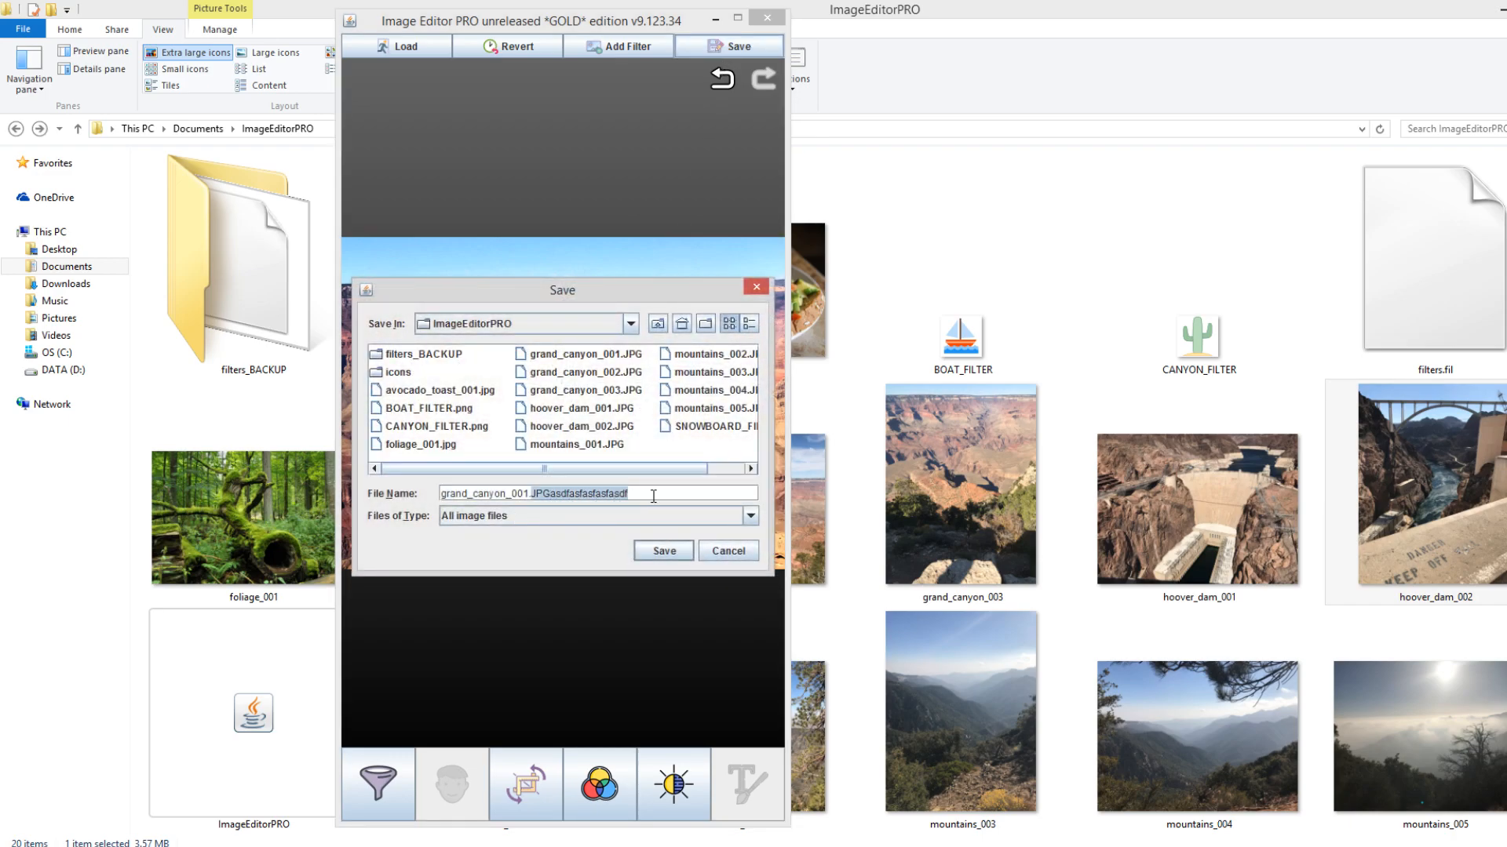
pyautogui.write('.jpg')
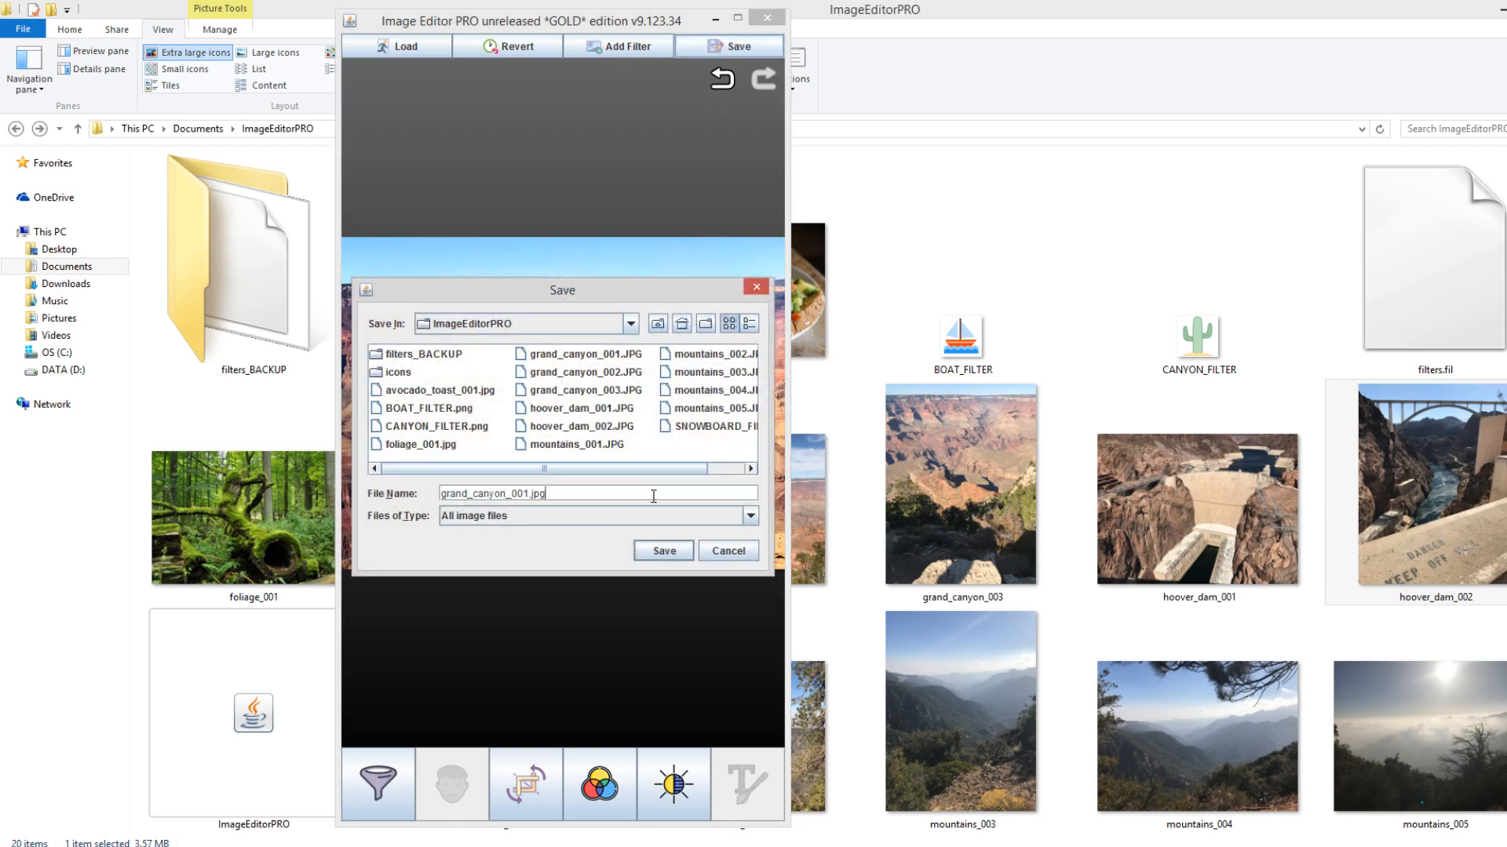
pyautogui.click(663, 551)
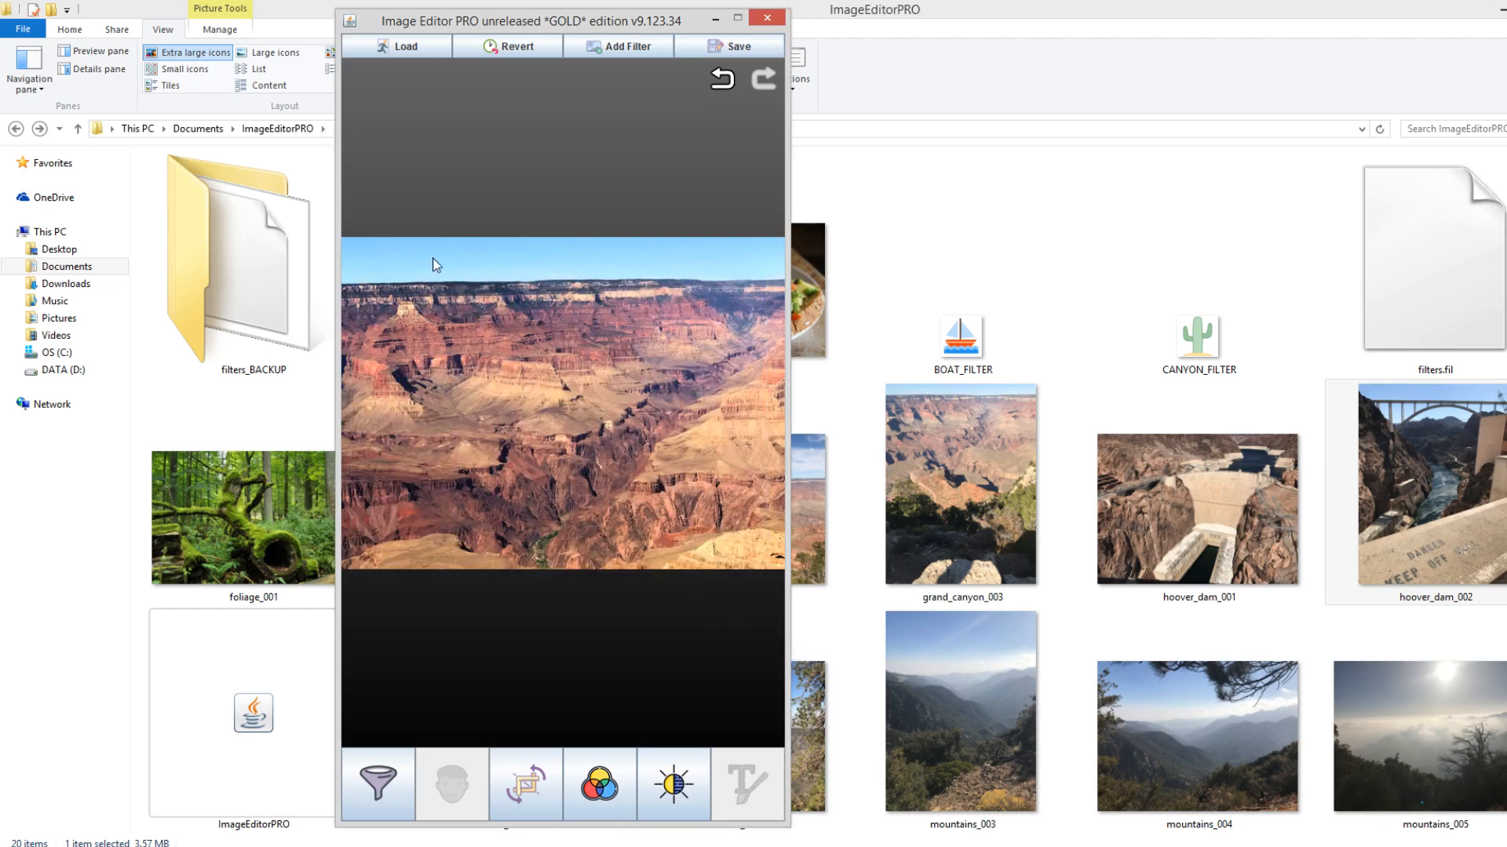
pyautogui.moveTo(452, 26); pyautogui.dragTo(1011, 26)
pyautogui.doubleClick(448, 558)
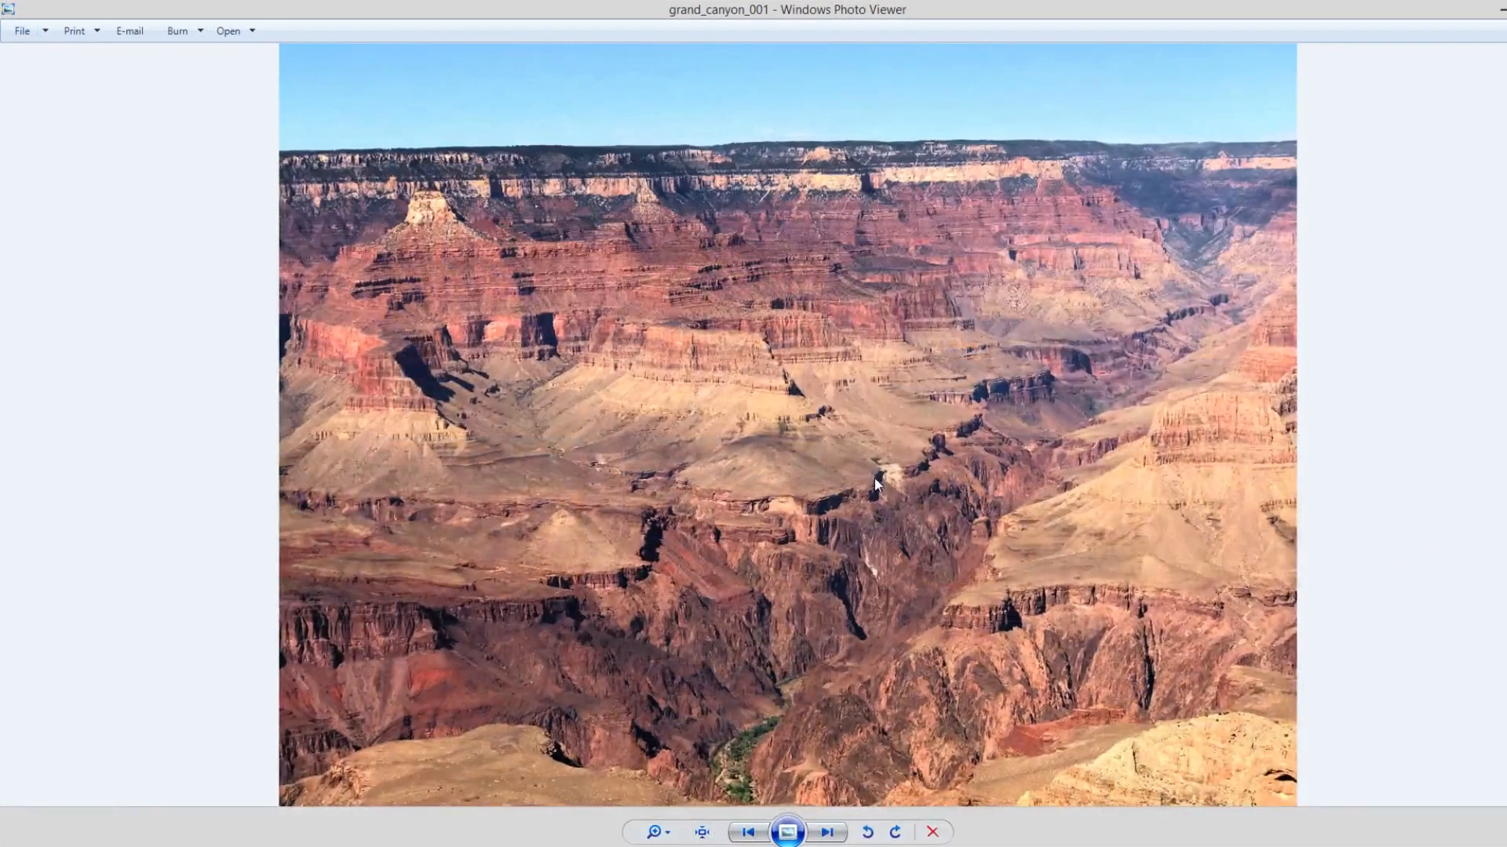
# Switch back to the image editor and revert the canyon photo to its original, confirming the operation
pyautogui.hotkey('alt', 'Tab')
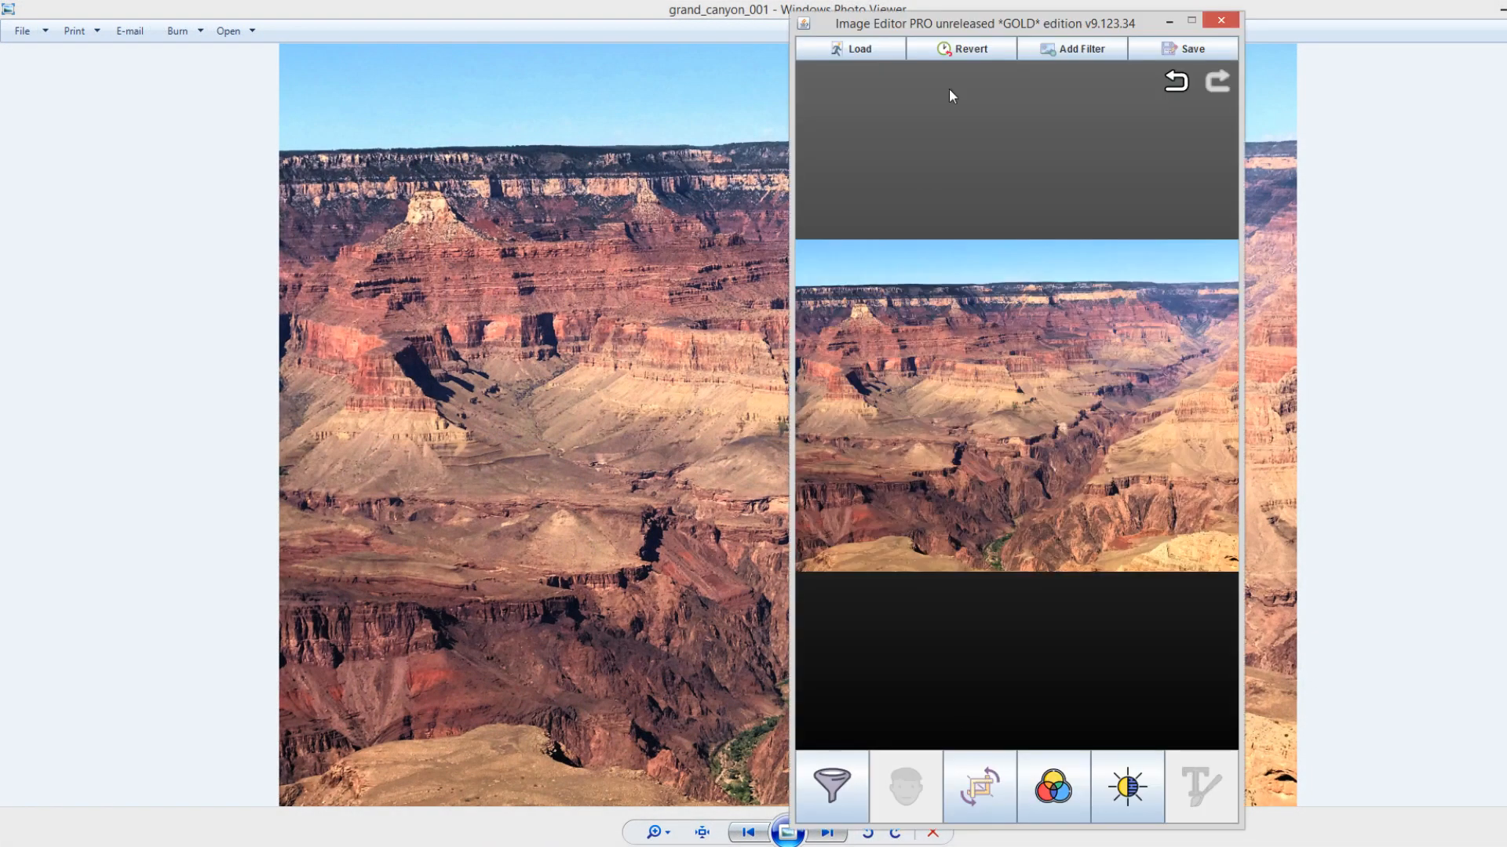
pyautogui.click(960, 48)
pyautogui.click(986, 459)
# Save the unedited canyon photo as grand_canyon_backup.jpg in the ImageEditorPRO folder
pyautogui.click(1155, 50)
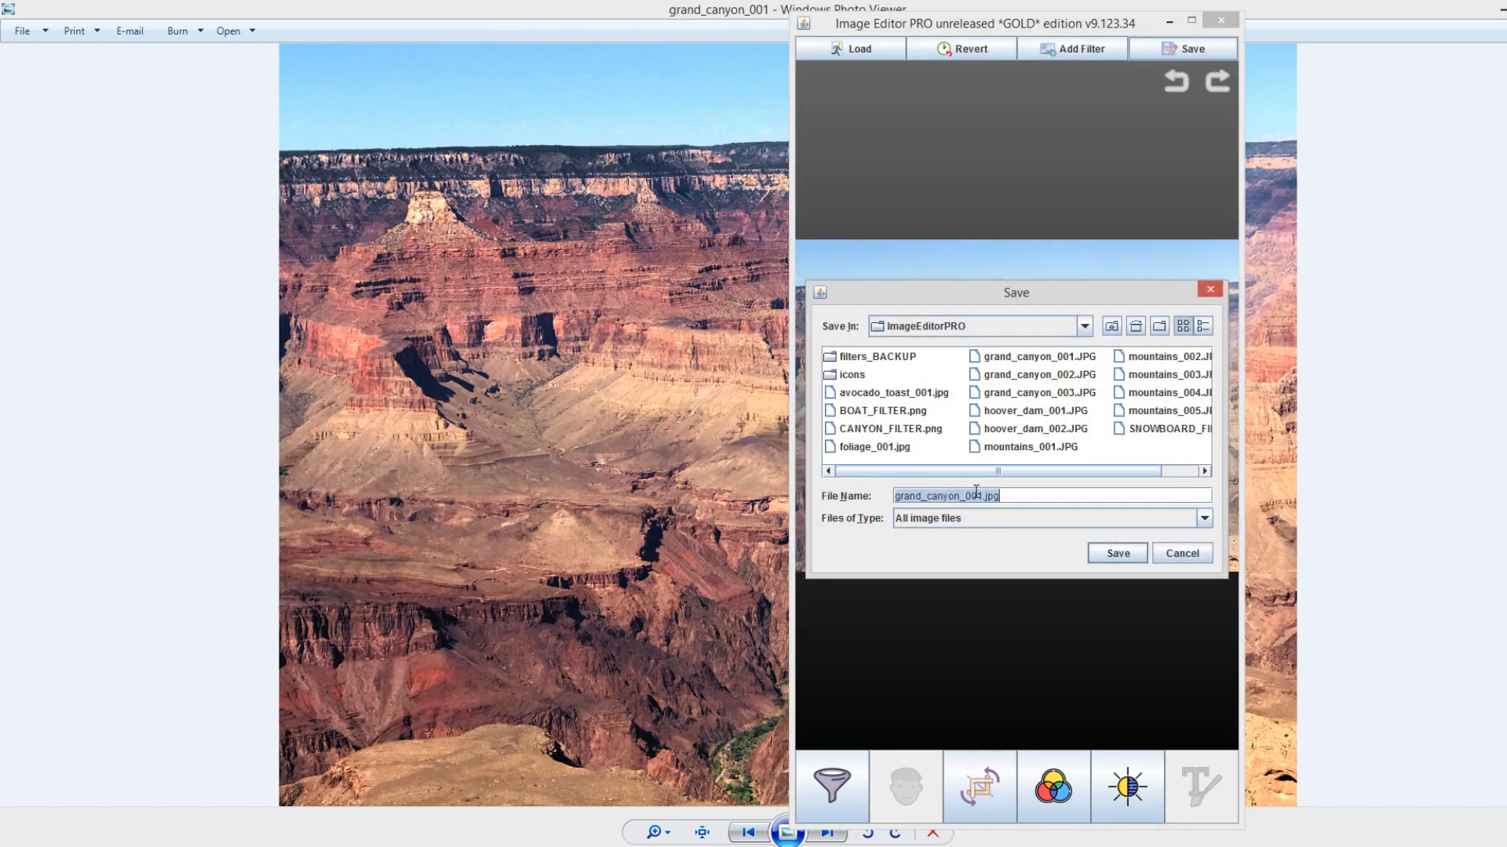
pyautogui.moveTo(982, 496); pyautogui.dragTo(968, 495)
pyautogui.write('edited')
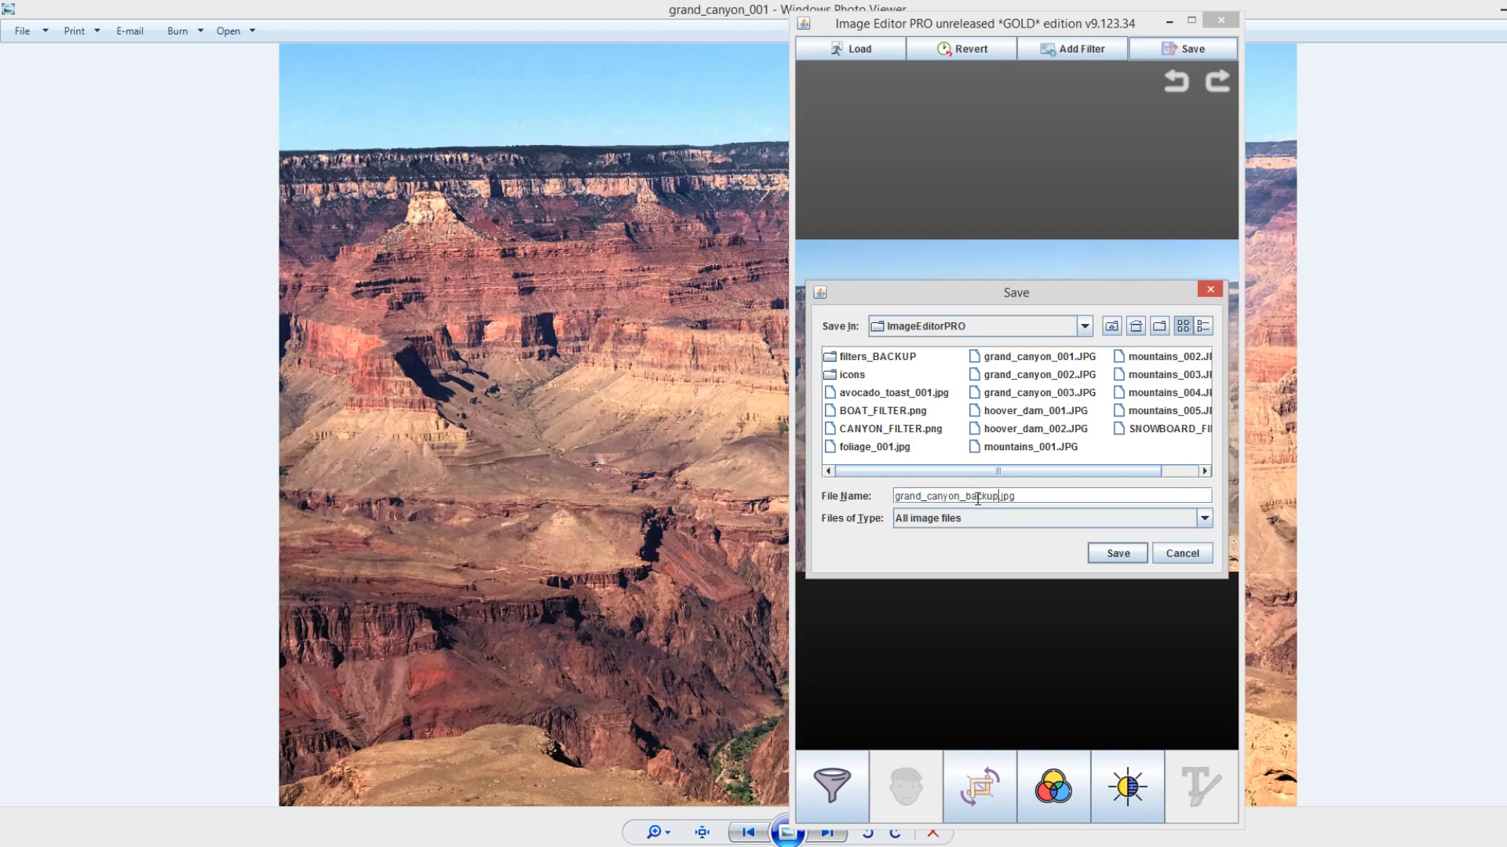
pyautogui.press('Return')
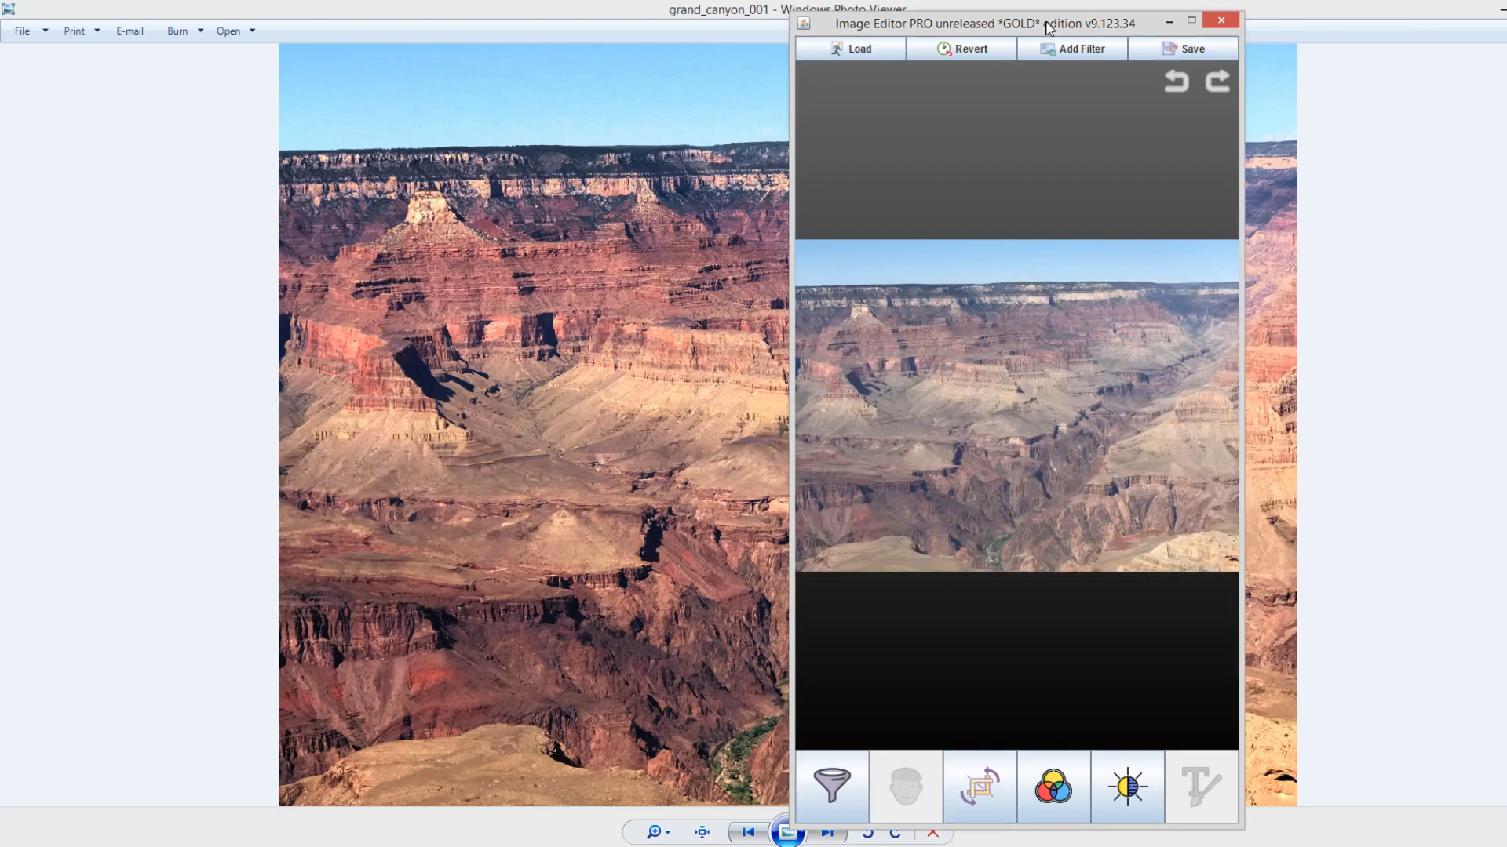
# Return to the ImageEditorPRO folder and rename the edited grand_canyon_001 file as grand_canyon_new
pyautogui.moveTo(1051, 21); pyautogui.dragTo(592, 18)
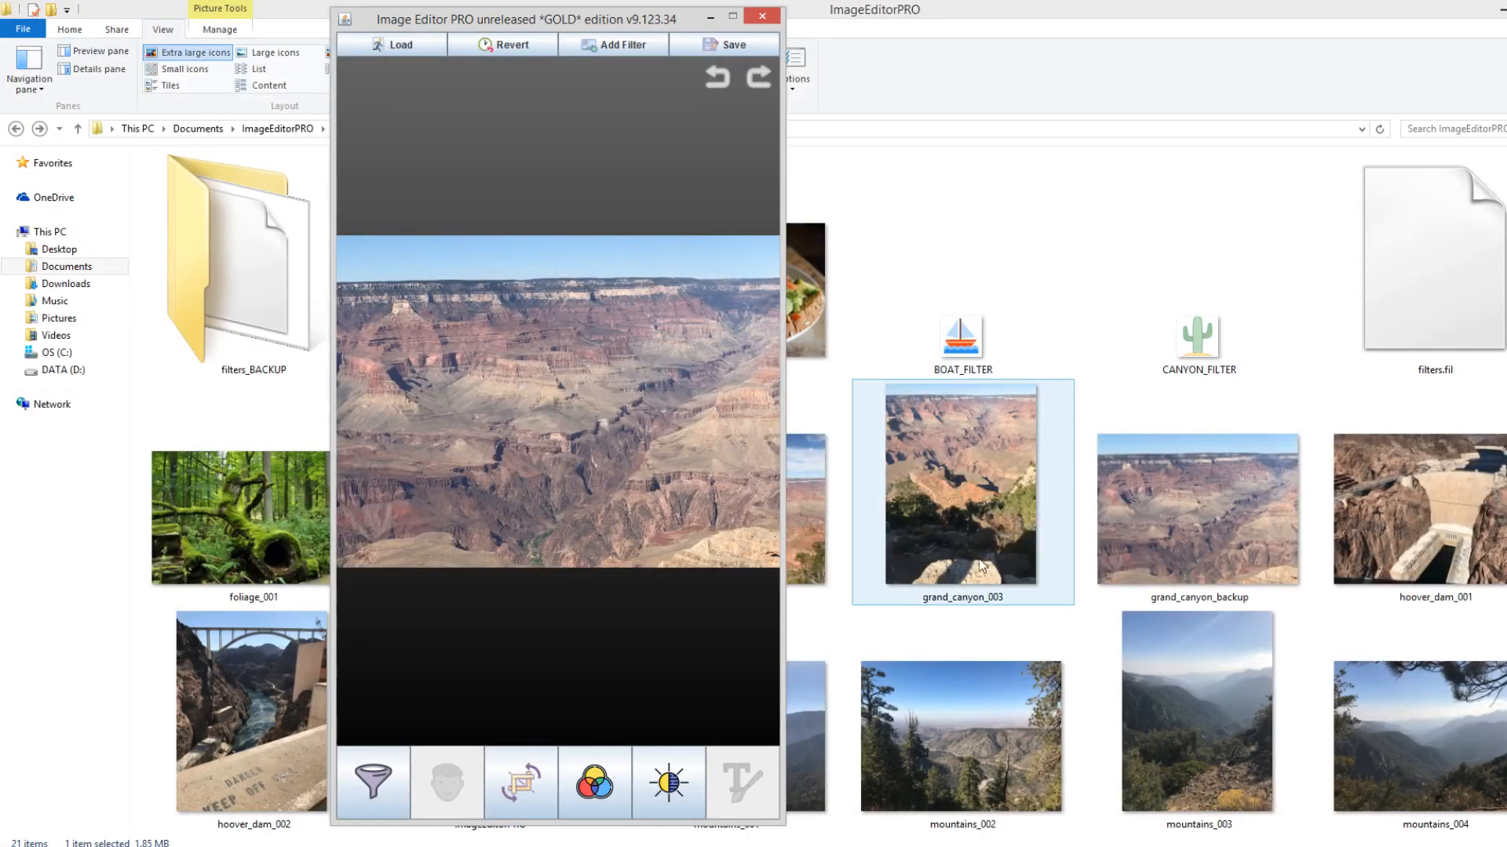
pyautogui.click(253, 525)
pyautogui.click(429, 529)
pyautogui.rightClick(428, 529)
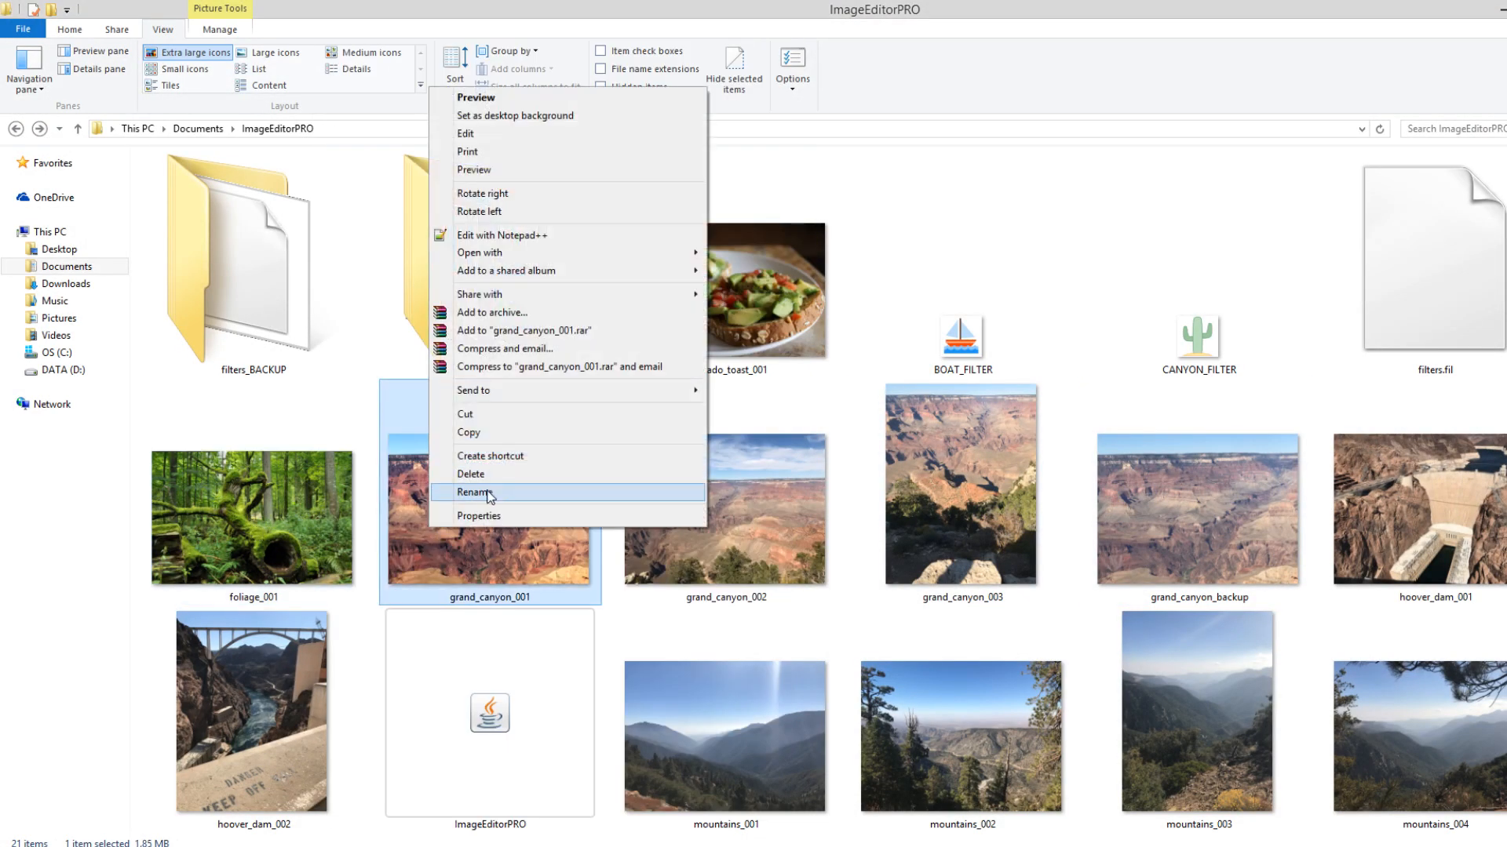
pyautogui.click(480, 493)
pyautogui.moveTo(531, 597); pyautogui.dragTo(518, 594)
pyautogui.write('new')
pyautogui.press('Return')
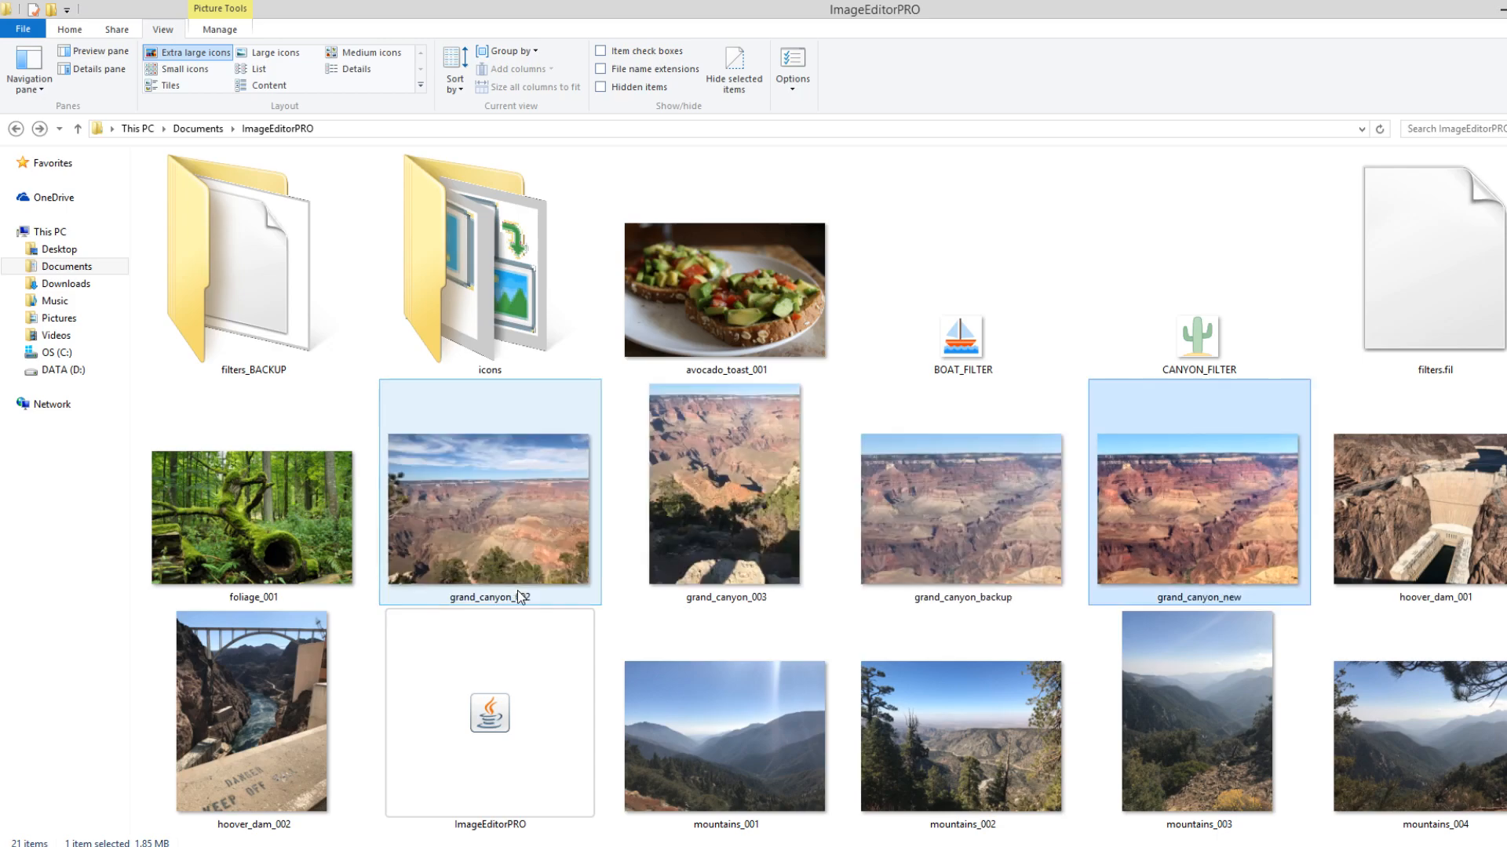
# Rename the grand_canyon_backup file as grand_canyon_001
pyautogui.click(1014, 520)
pyautogui.rightClick(1014, 519)
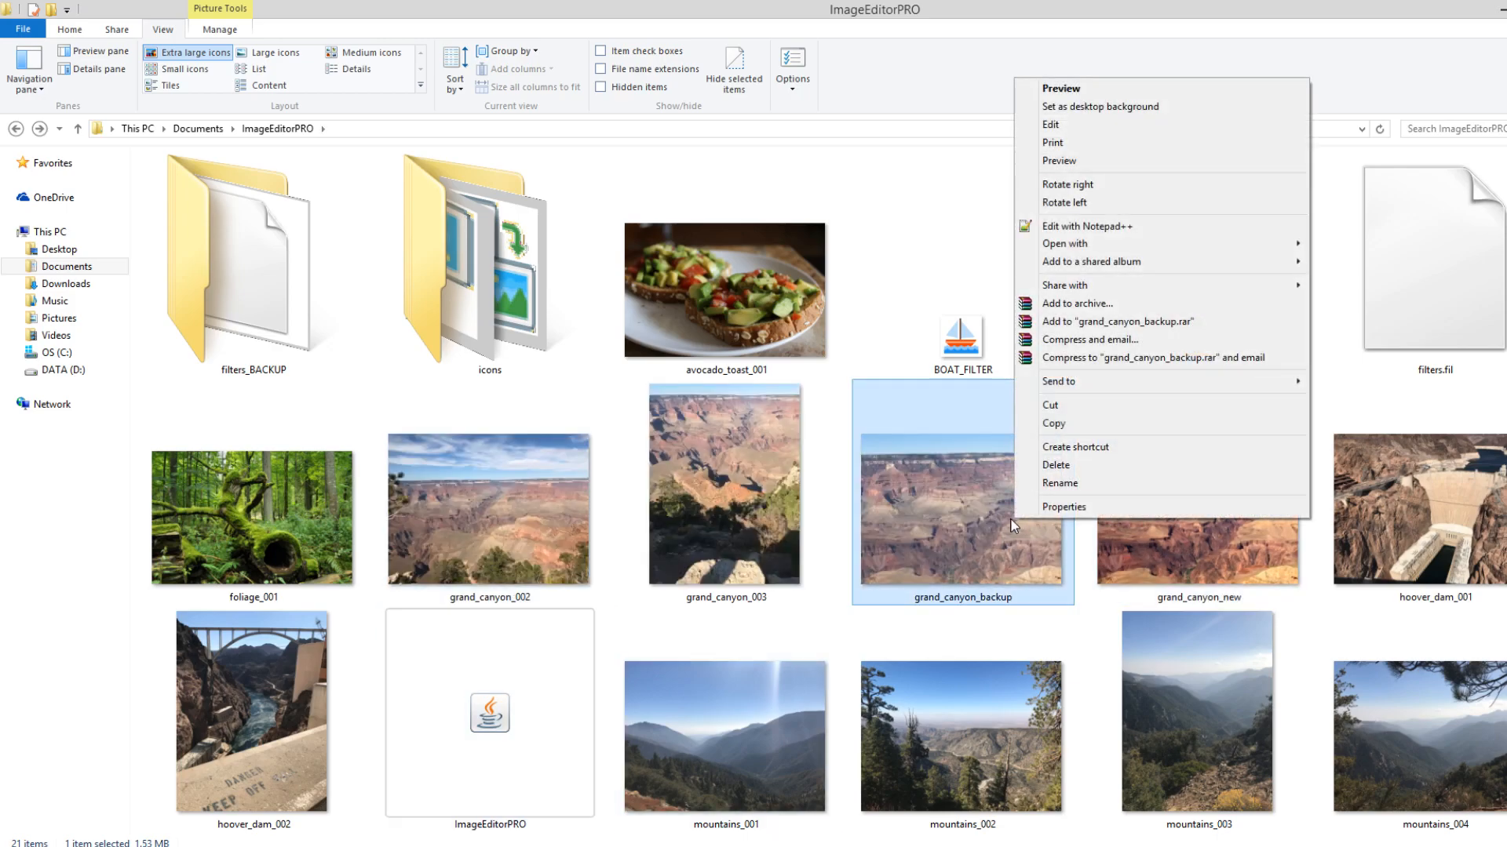
pyautogui.click(1086, 480)
pyautogui.moveTo(1020, 596); pyautogui.dragTo(1086, 605)
pyautogui.click(981, 594)
pyautogui.write('001')
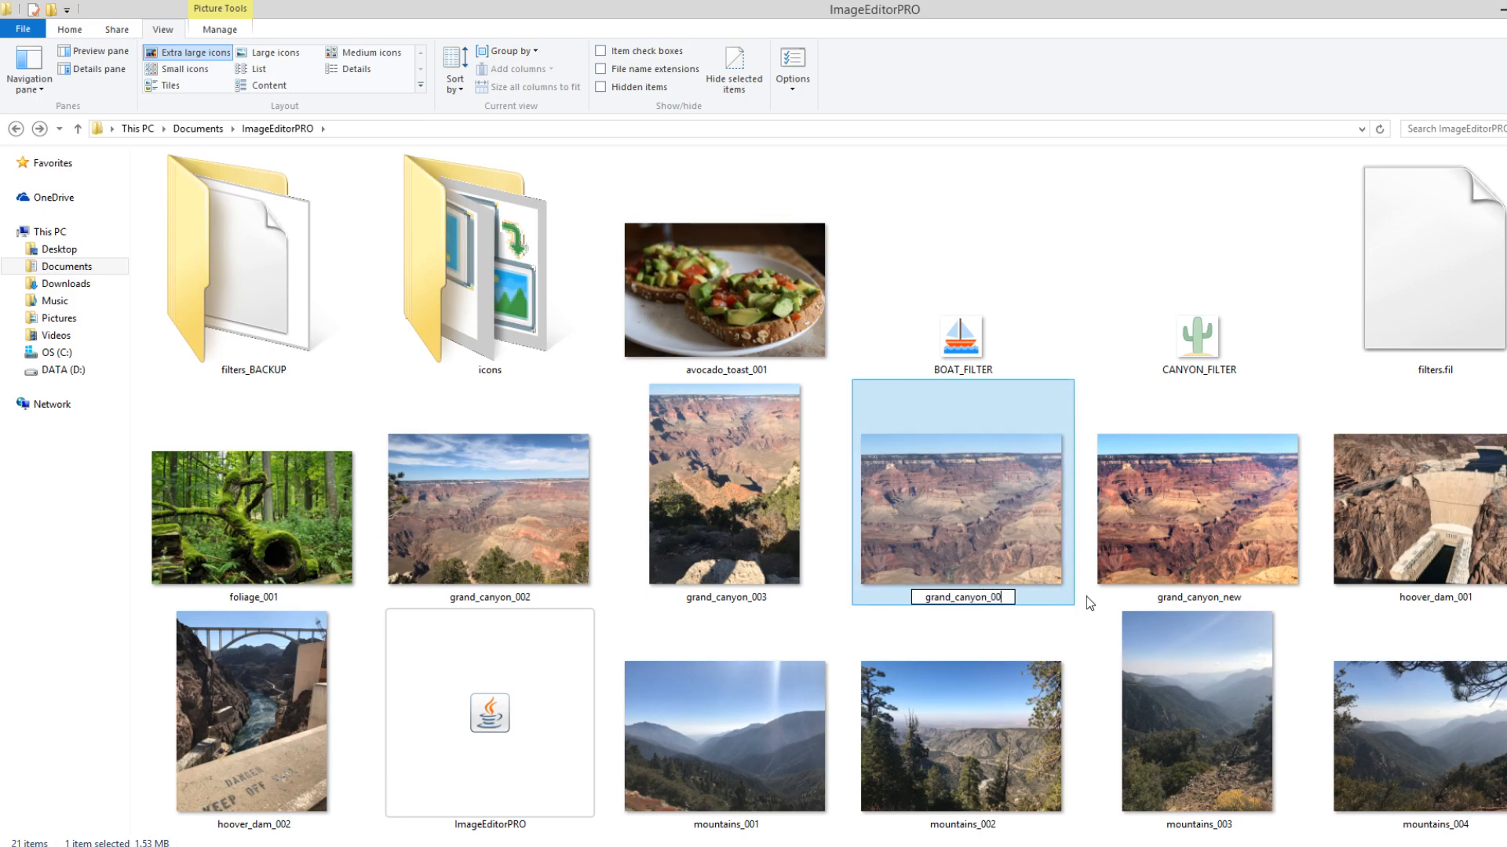
pyautogui.press('Return')
# Open grand_canyon_new in Windows Photo Viewer and examine the edited canyon's details up close
pyautogui.click(1051, 846)
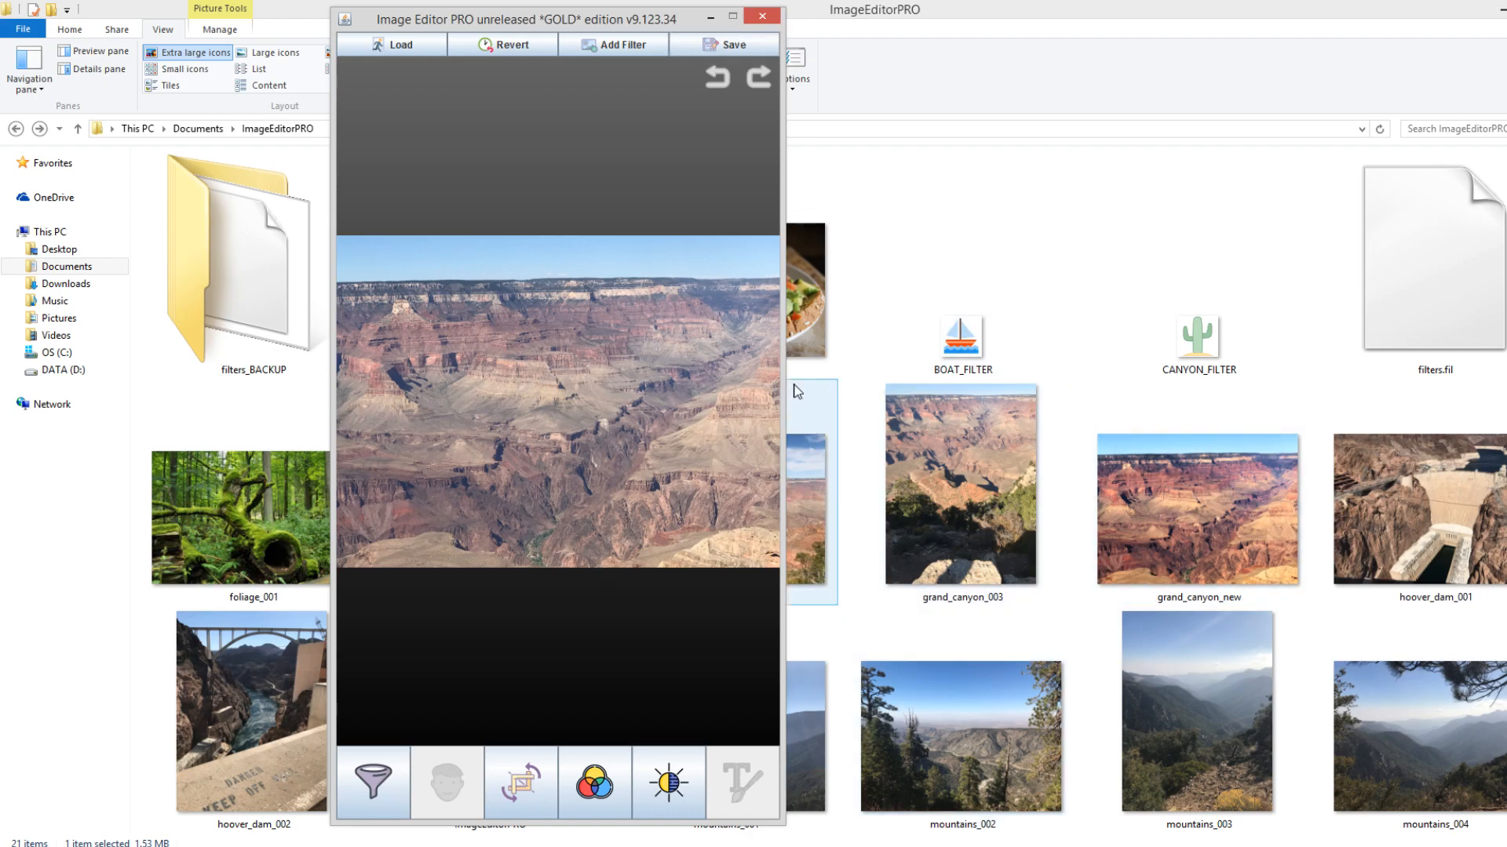
pyautogui.doubleClick(1183, 503)
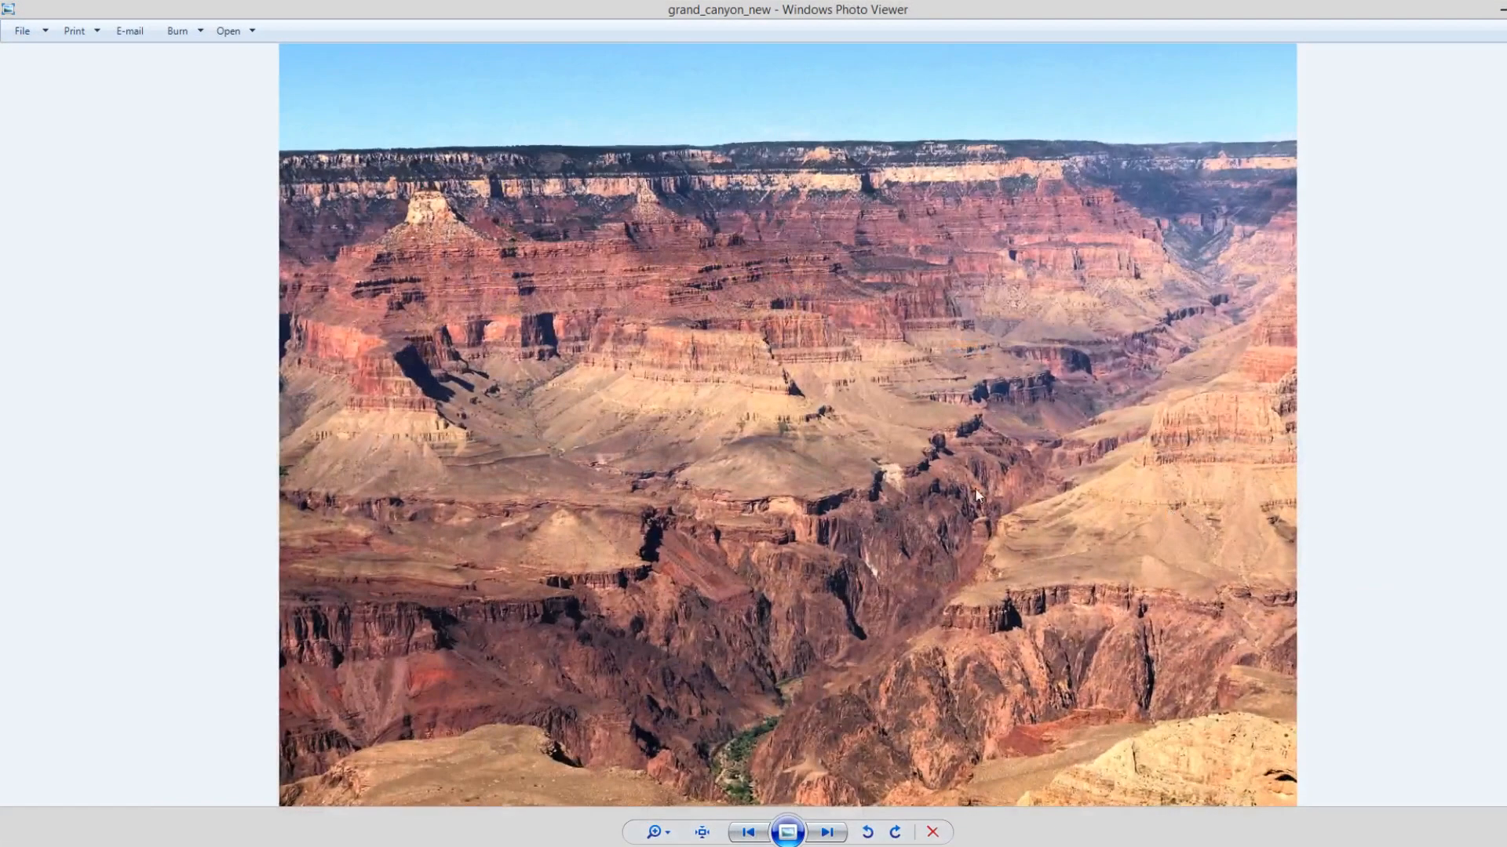
pyautogui.scroll(5, 881, 433)
pyautogui.moveTo(827, 379); pyautogui.dragTo(412, 494)
pyautogui.moveTo(772, 625); pyautogui.dragTo(1381, 287)
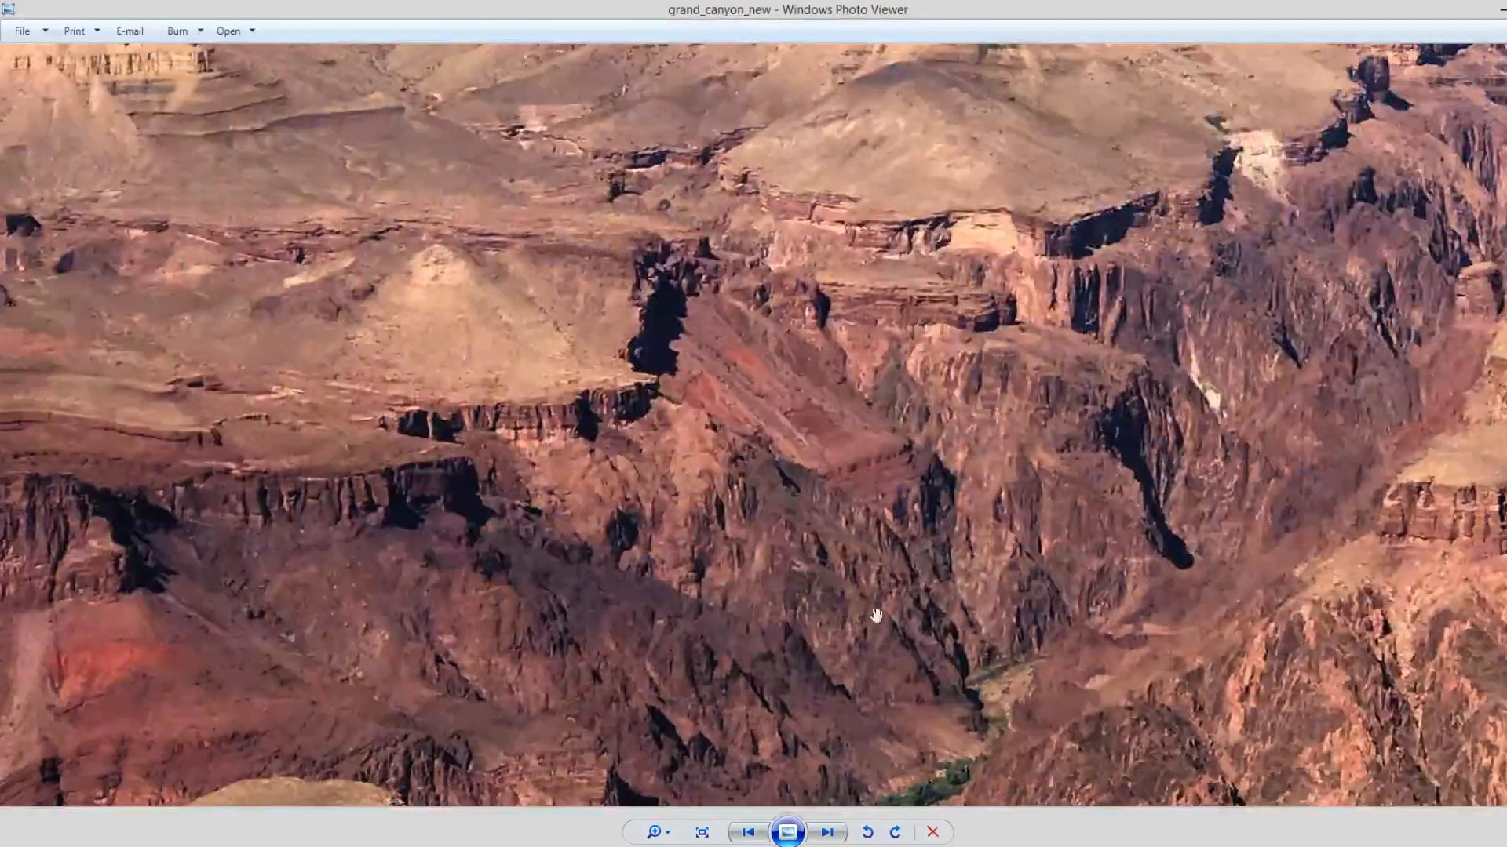
pyautogui.moveTo(939, 612); pyautogui.dragTo(1411, 288)
pyautogui.scroll(-5, 658, 491)
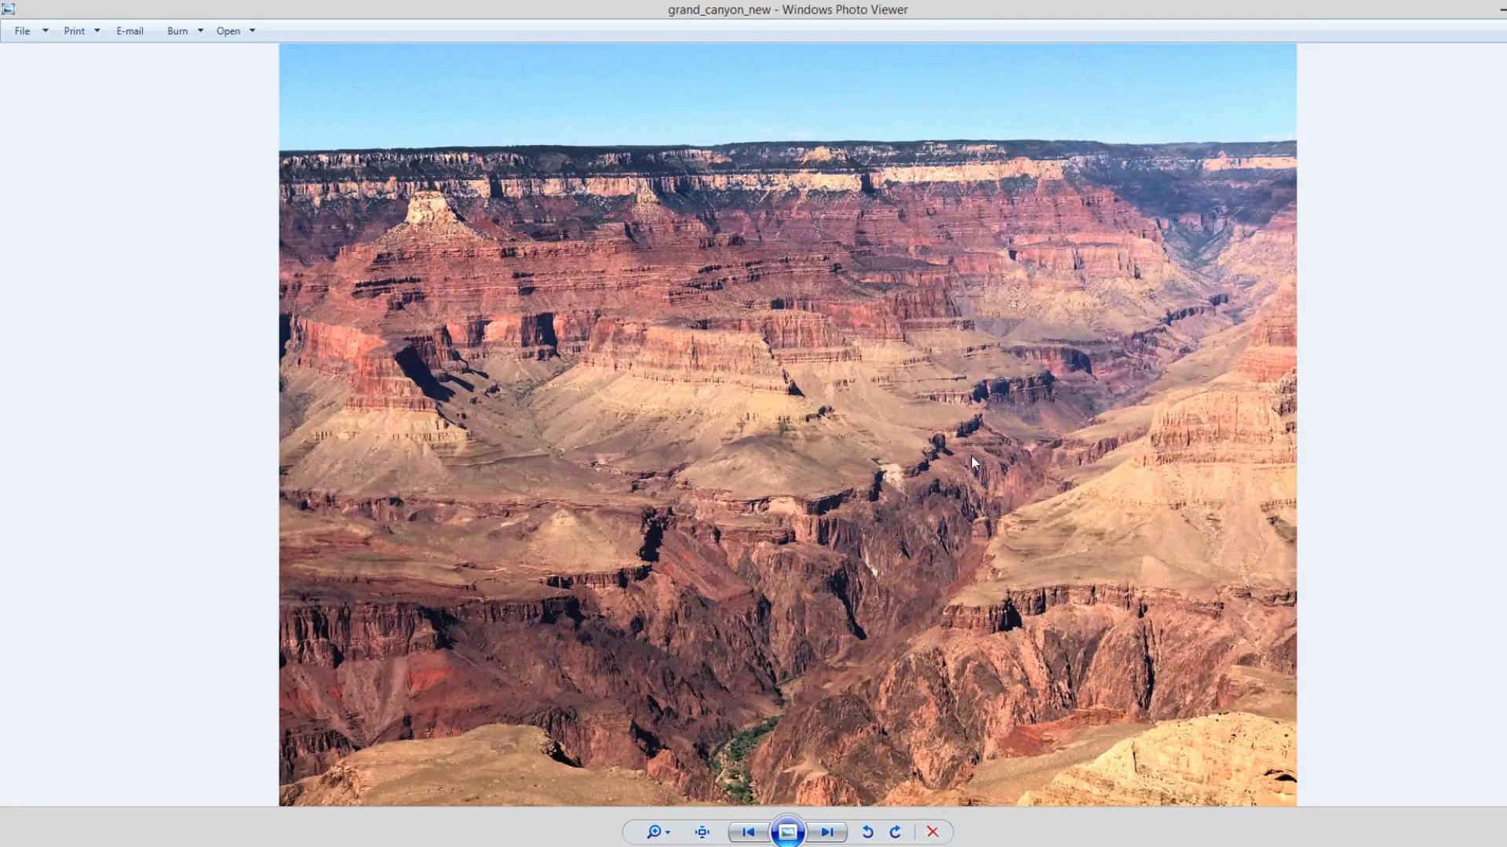
pyautogui.scroll(5, 700, 444)
pyautogui.scroll(-2, 615, 375)
pyautogui.moveTo(615, 375); pyautogui.dragTo(831, 742)
pyautogui.scroll(1, 1019, 464)
pyautogui.moveTo(1388, 480); pyautogui.dragTo(639, 530)
pyautogui.scroll(-3, 1269, 506)
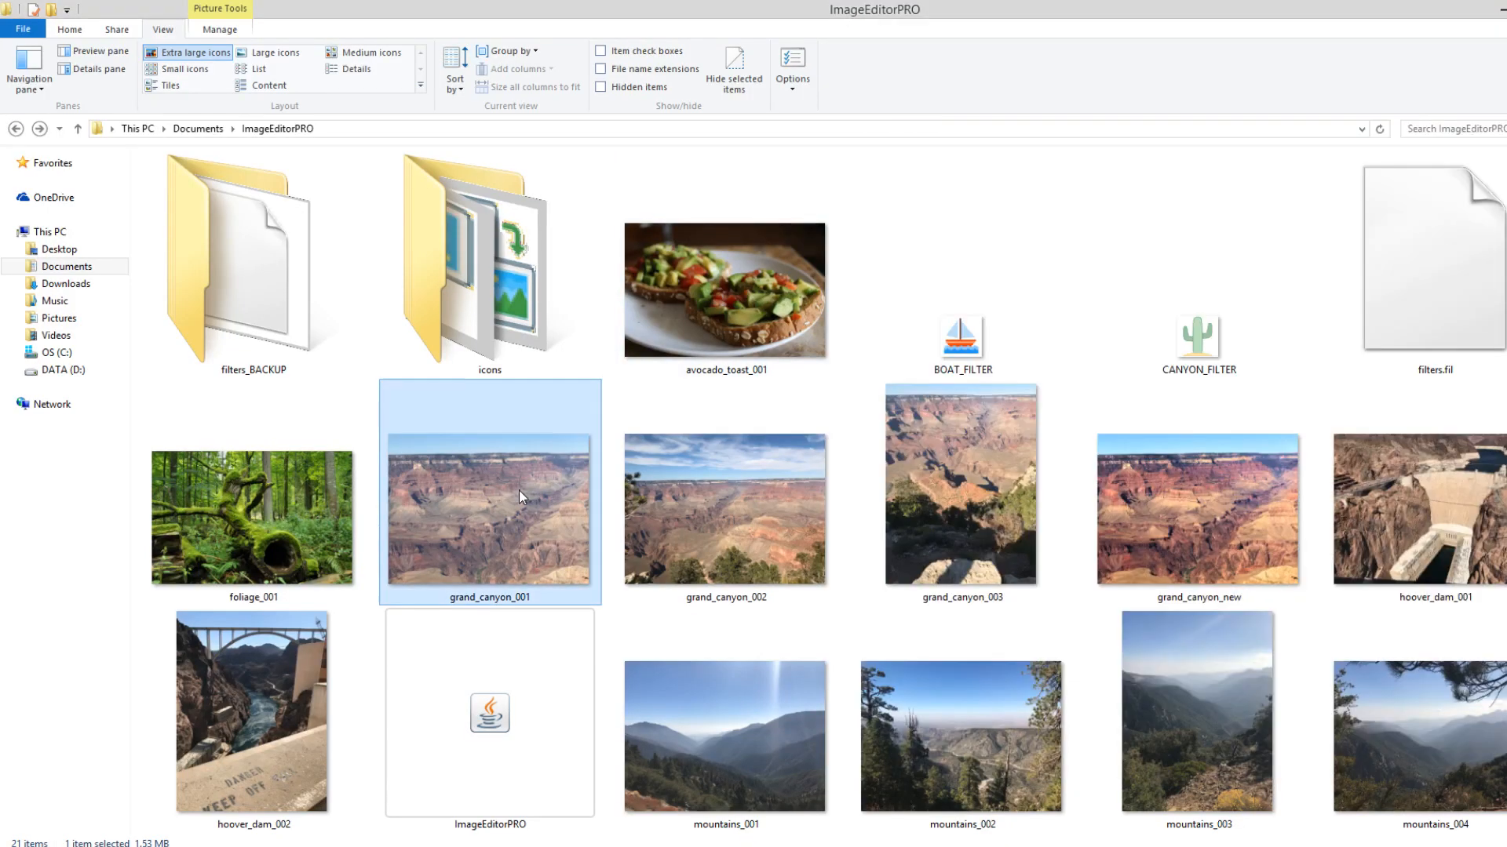
# Open the original grand_canyon_001 in Windows Photo Viewer and place its viewer in a smaller window beside the edited file's thumbnail
pyautogui.doubleClick(519, 491)
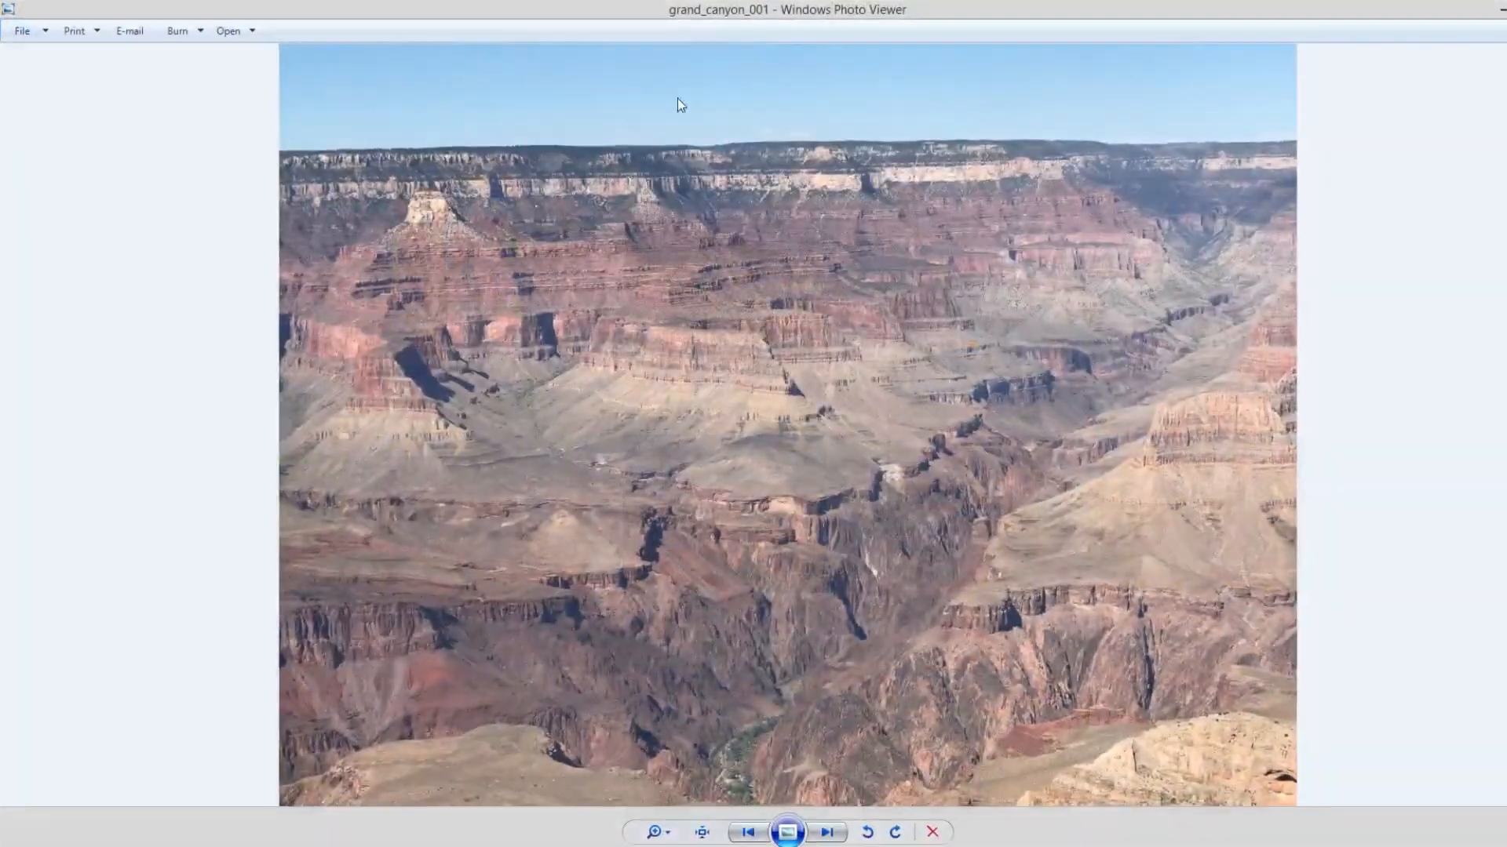
pyautogui.doubleClick(734, 12)
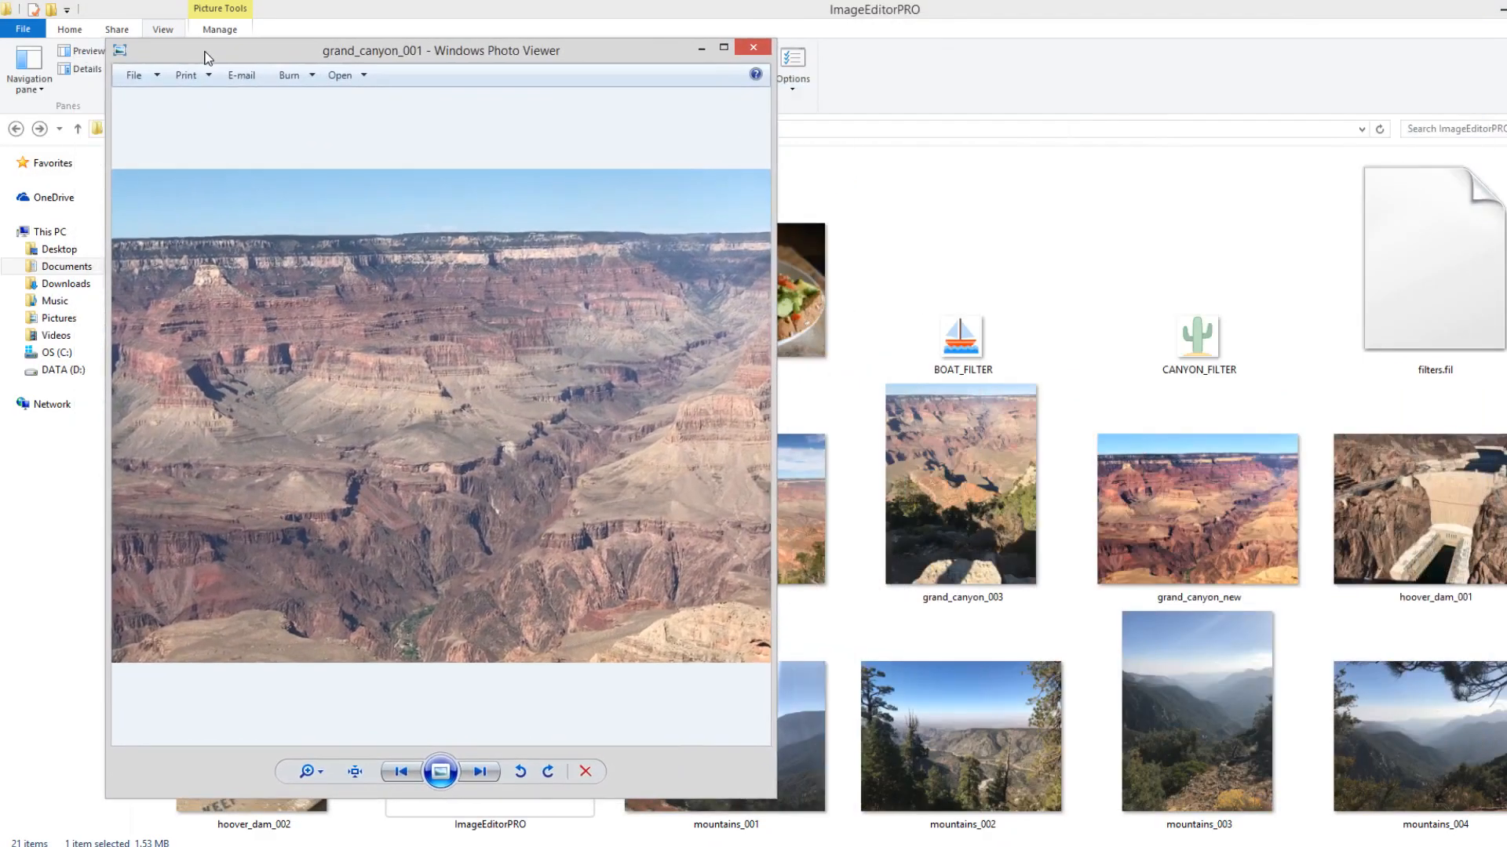
pyautogui.moveTo(204, 57); pyautogui.dragTo(177, 57)
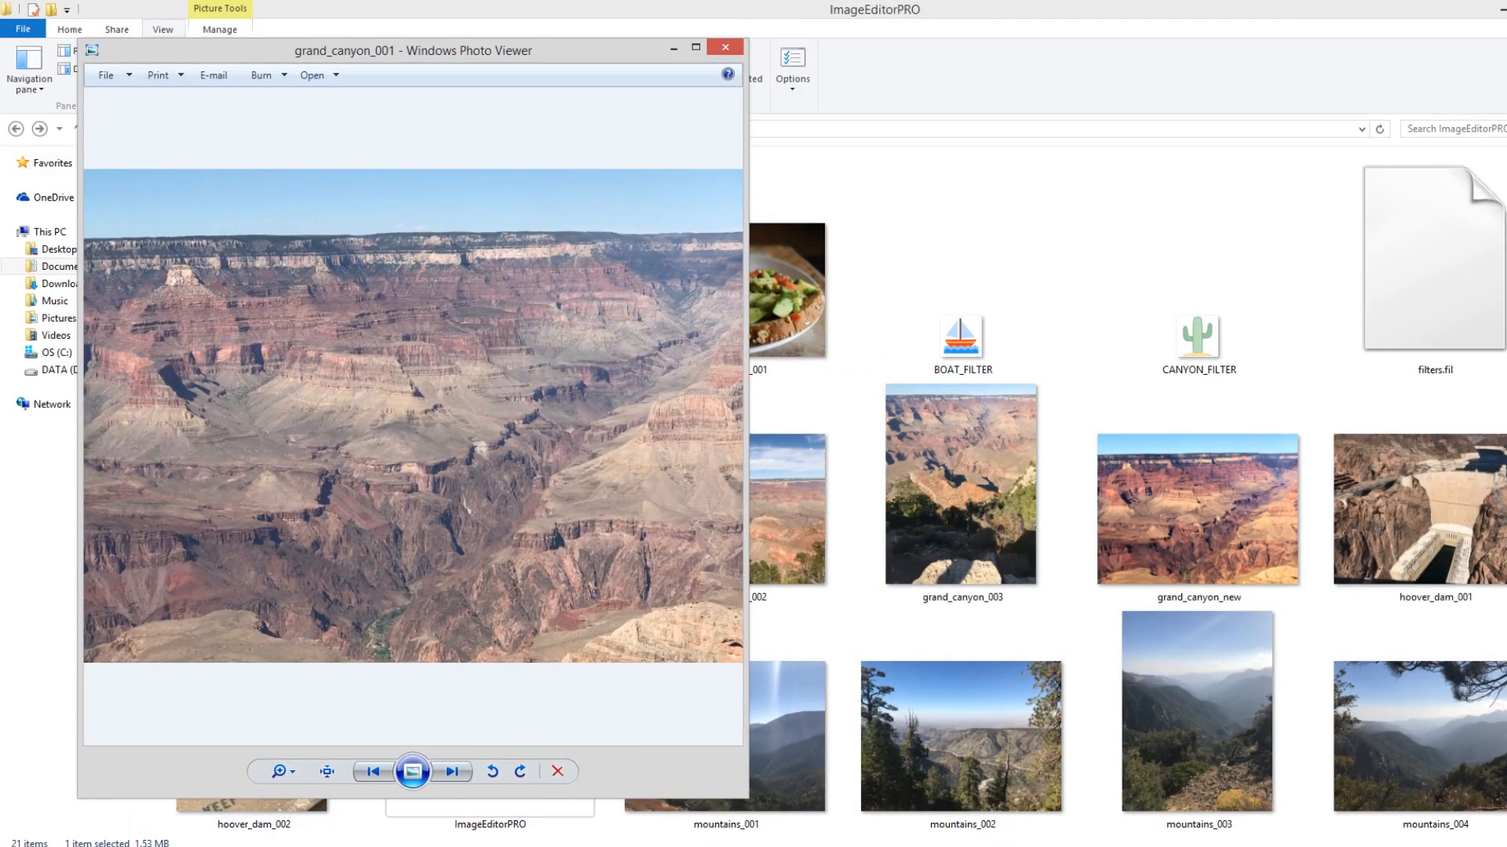
# Bring the grand_canyon_new viewer forward and place it beside the grand_canyon_001 viewer to compare the two photos
pyautogui.click(880, 846)
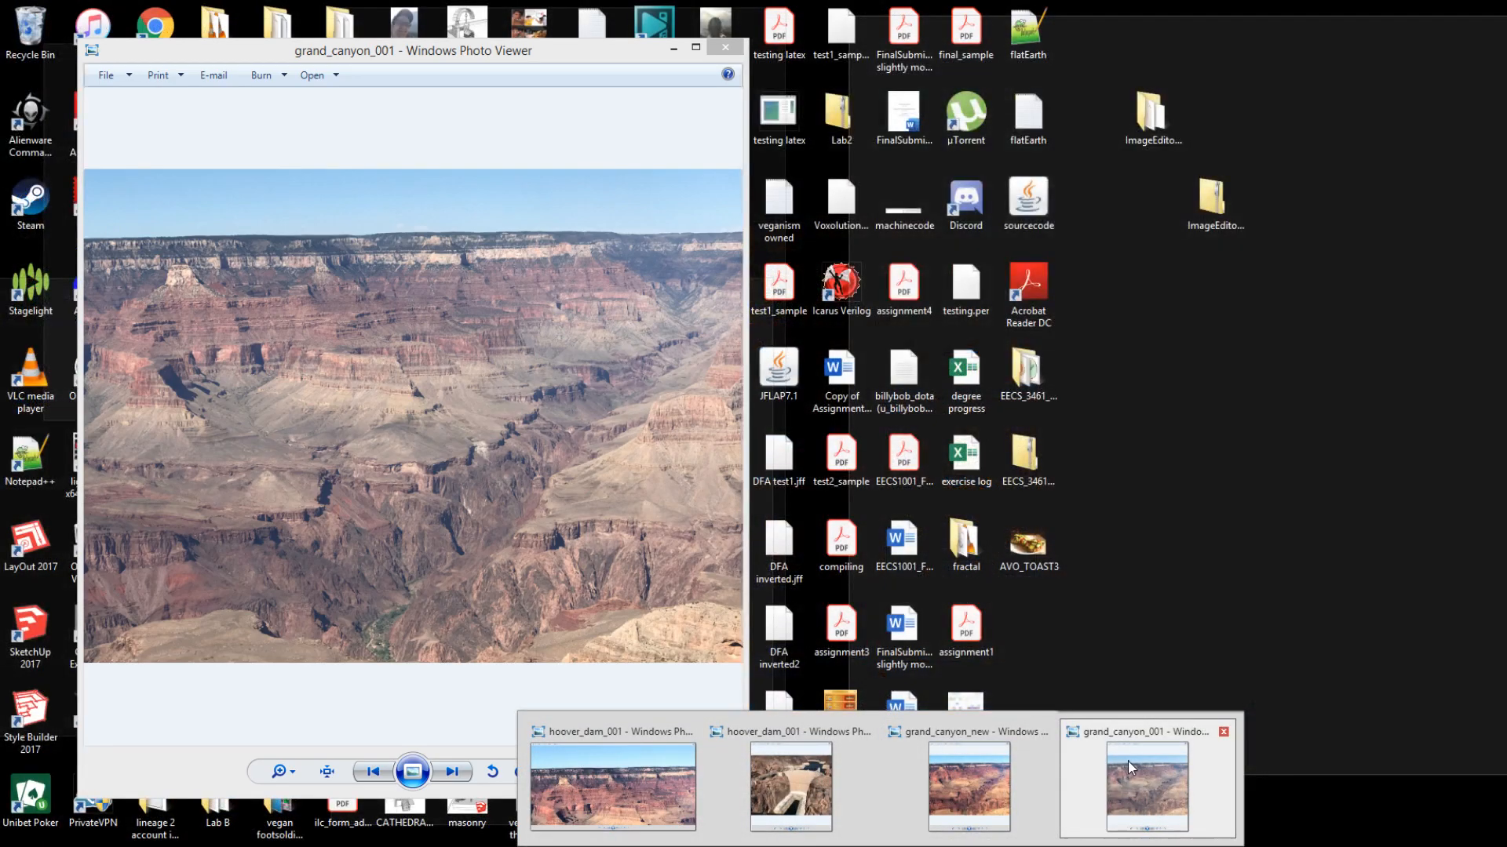
pyautogui.click(1128, 761)
pyautogui.click(880, 846)
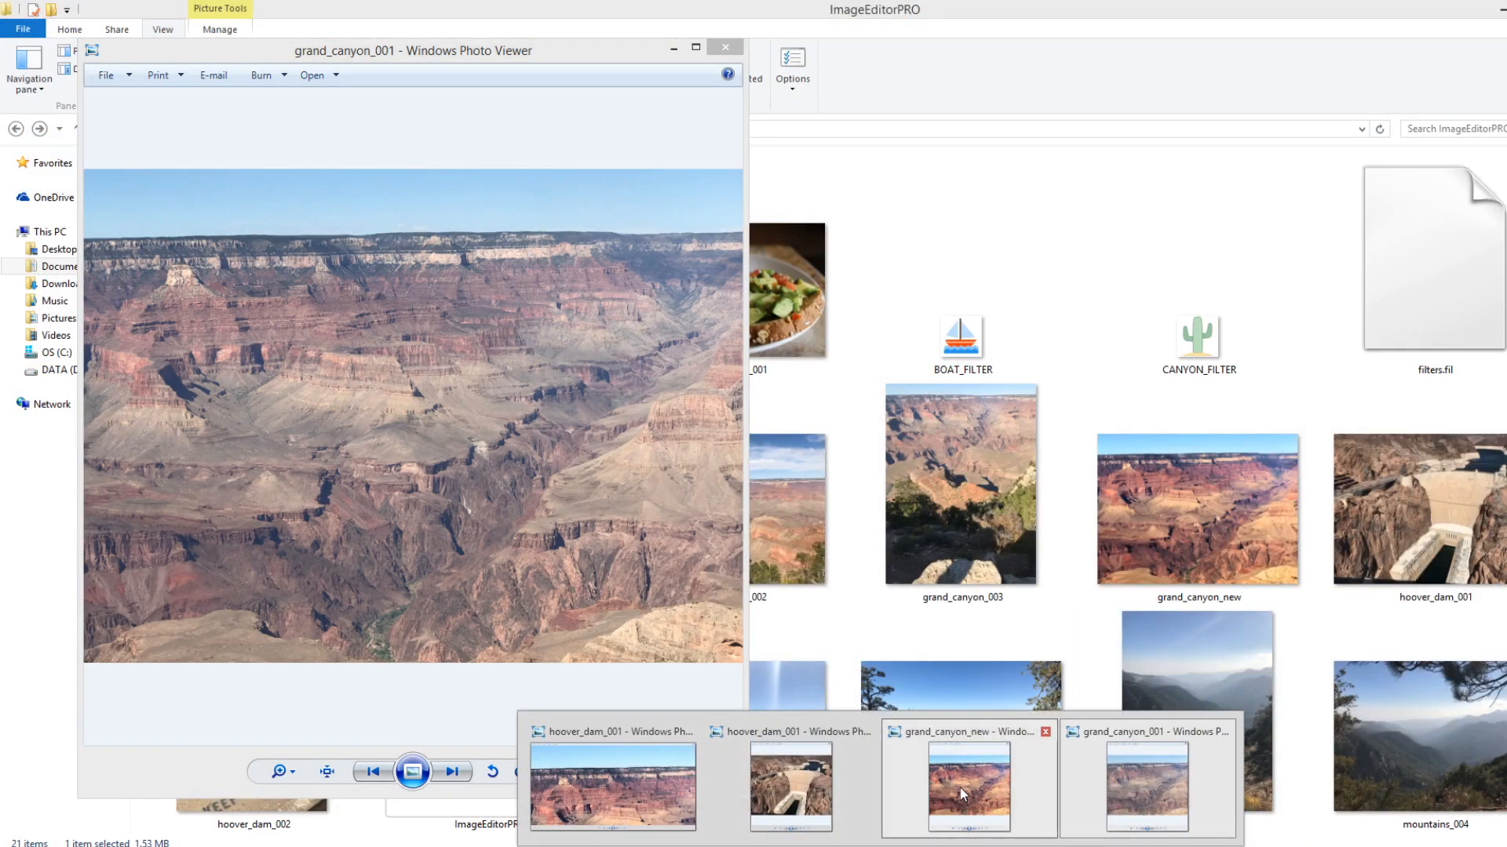
pyautogui.click(984, 794)
pyautogui.moveTo(1132, 34); pyautogui.dragTo(1032, 54)
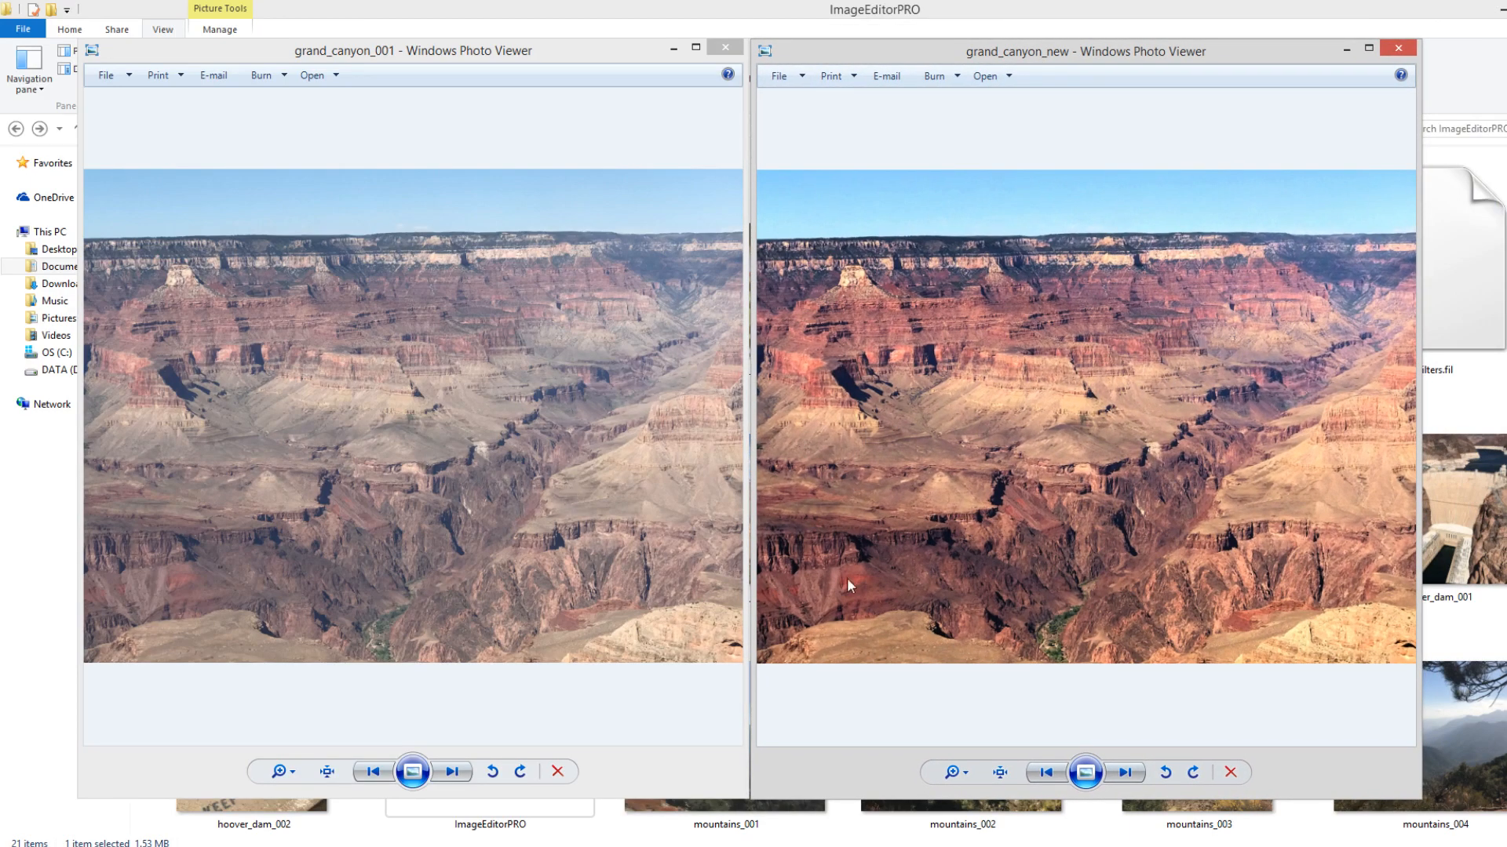
# Close the running Image Editor PRO and relaunch it from Command Prompt with java -jar ImageEditorPro.jar 540 960
pyautogui.hotkey('alt', 'Tab')
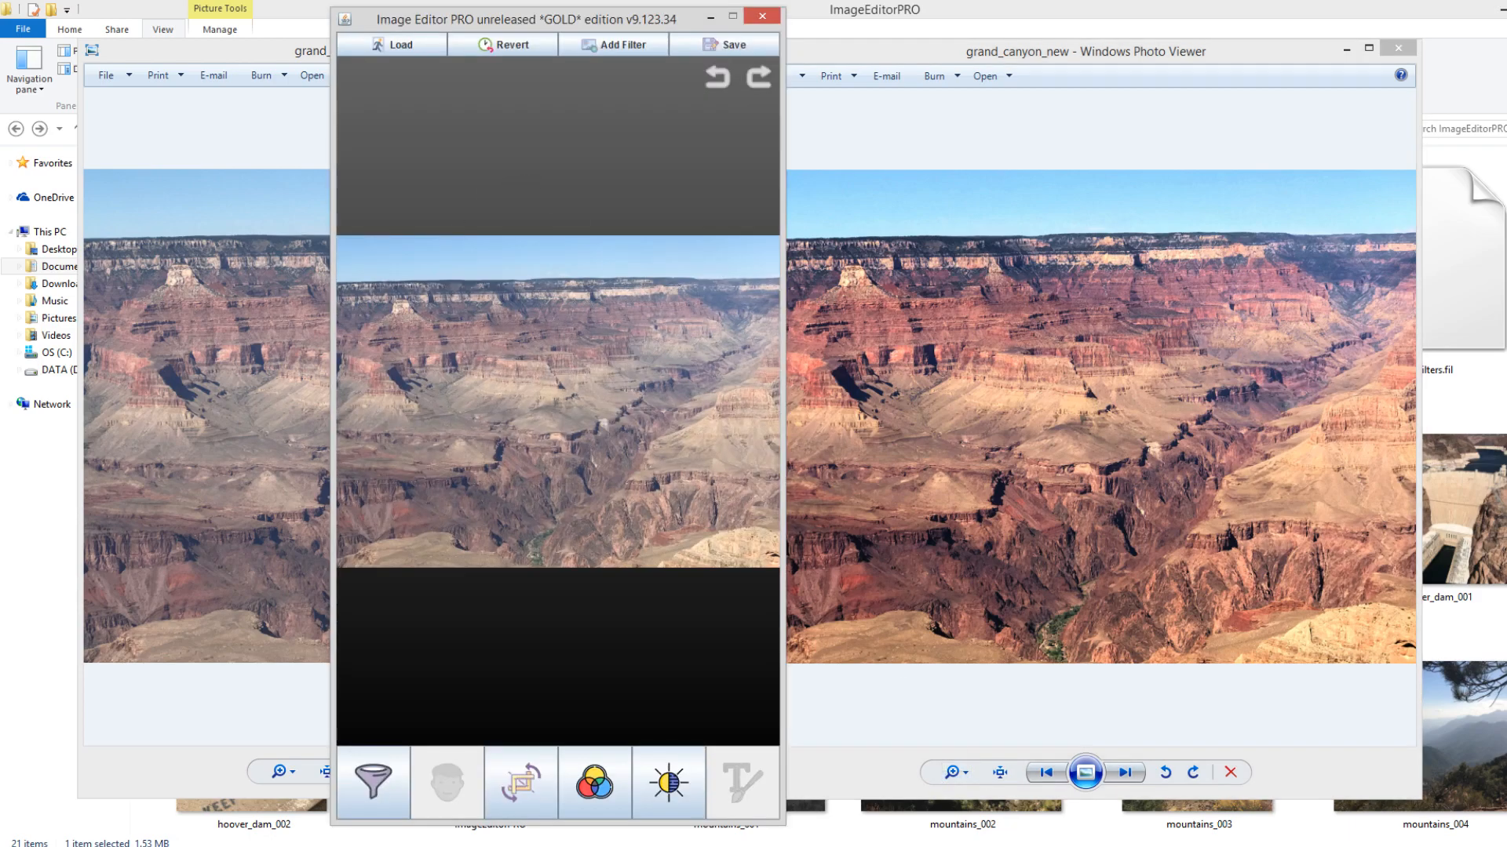
pyautogui.hotkey('alt', 'Tab')
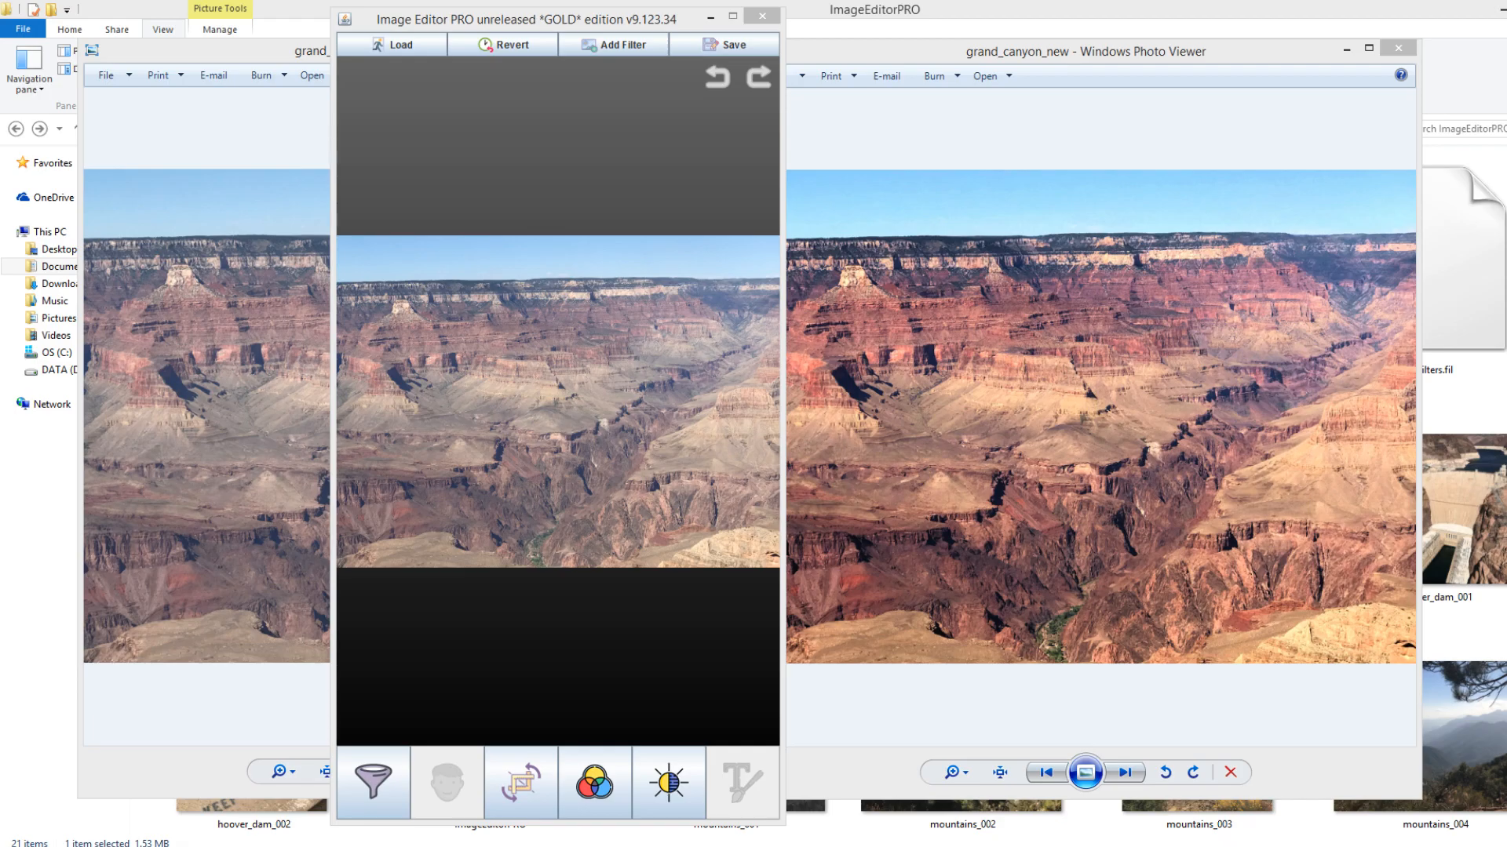
pyautogui.click(780, 24)
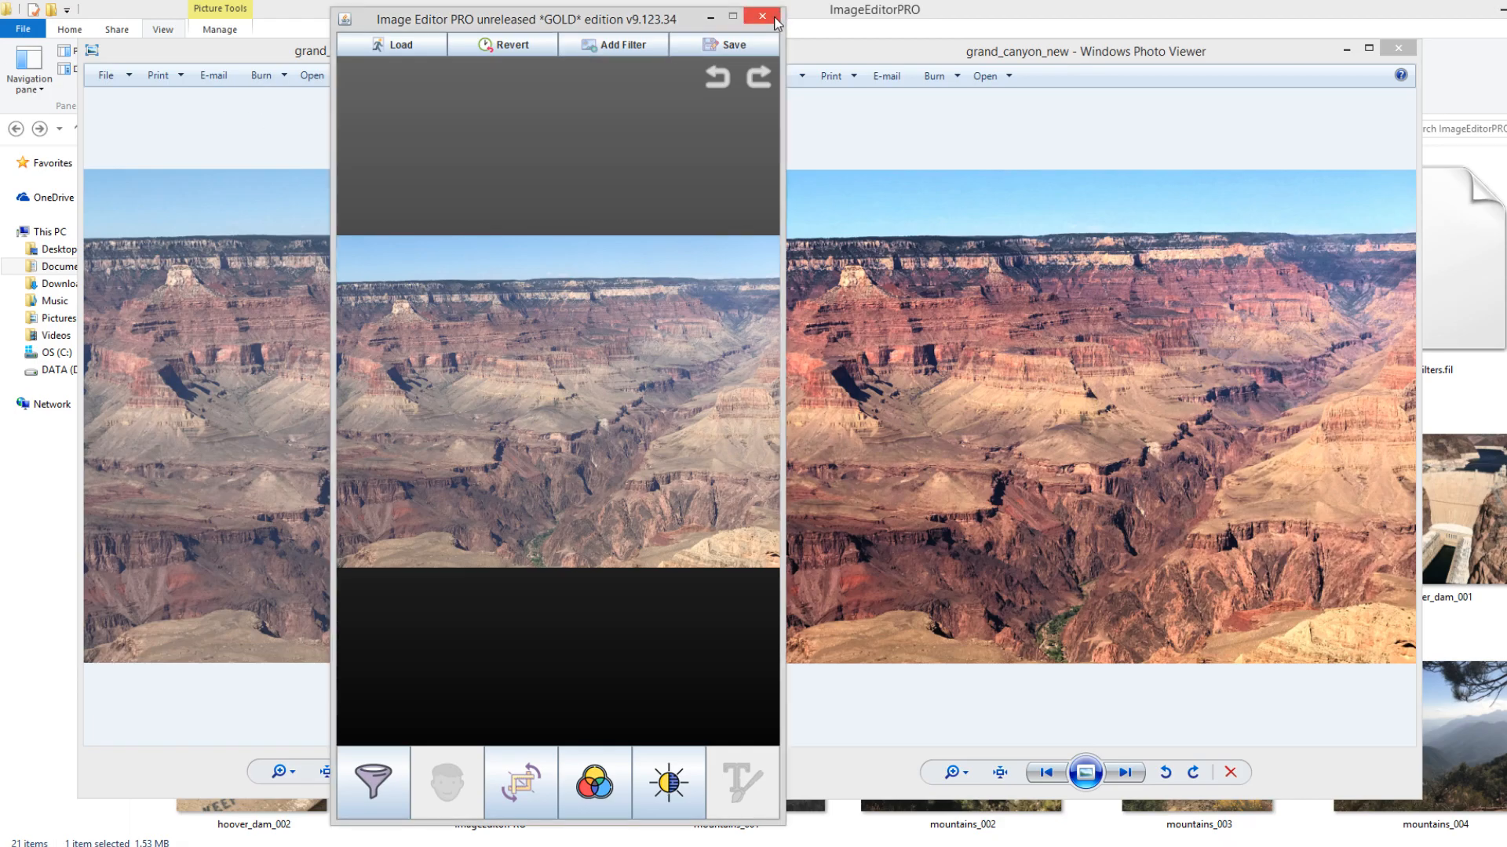
pyautogui.click(772, 18)
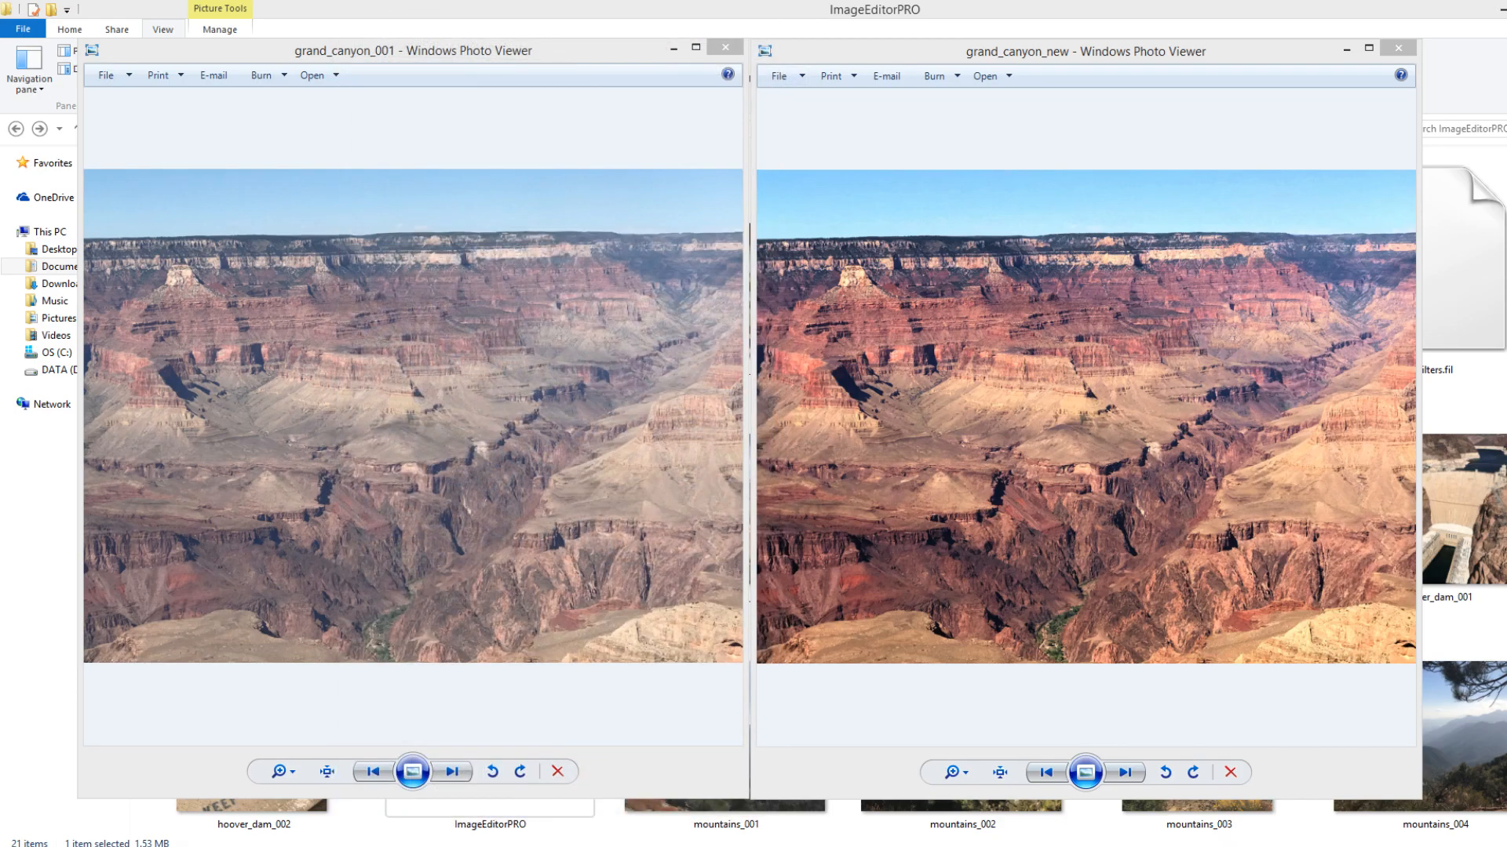
pyautogui.press('Up')
pyautogui.press('Return')
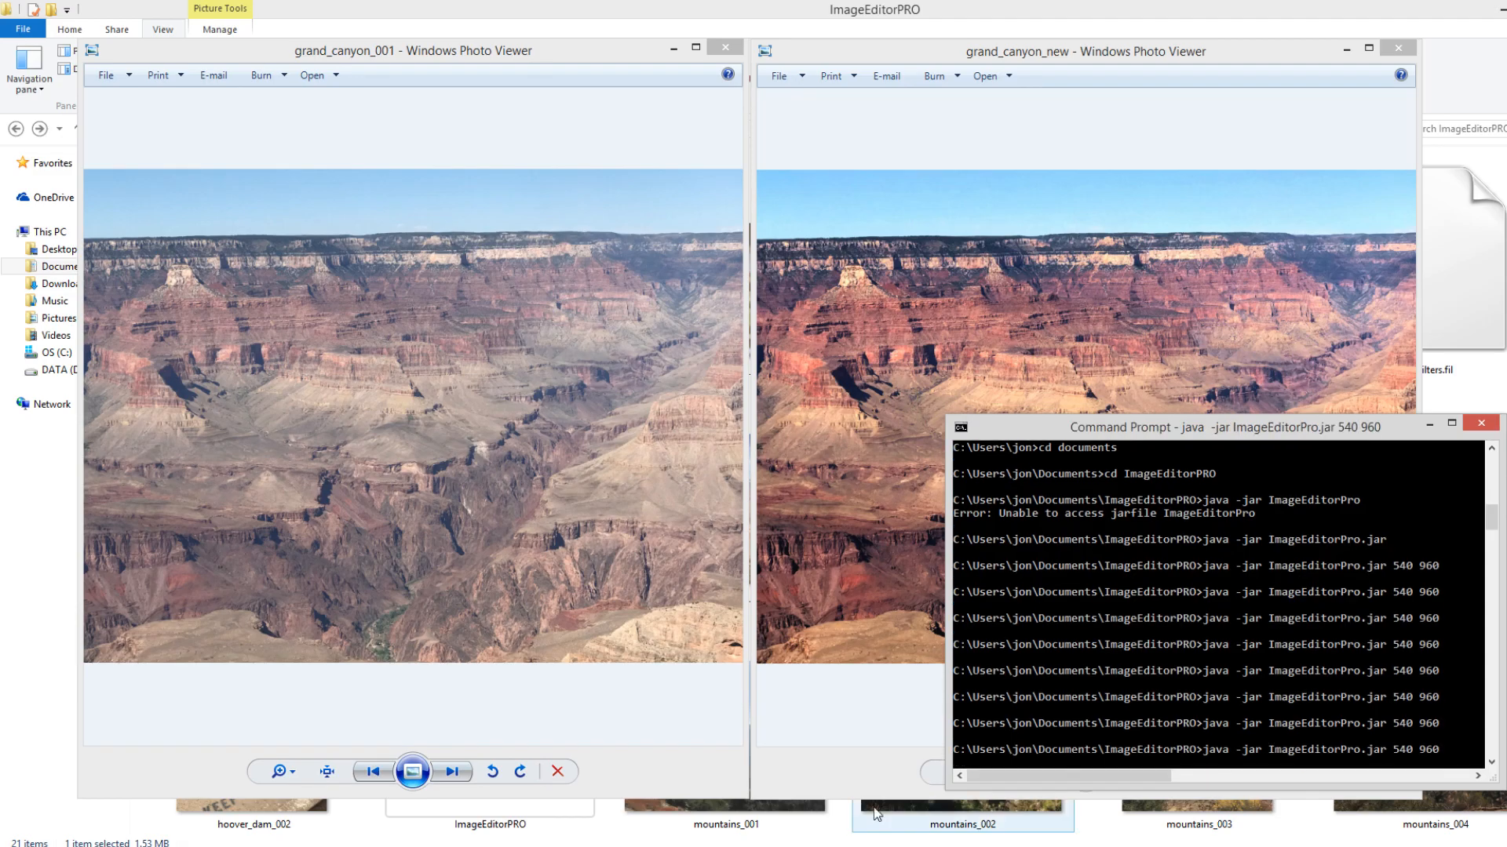
# Close both photo viewers, move the editor window over the folder and minimize Command Prompt
pyautogui.click(732, 49)
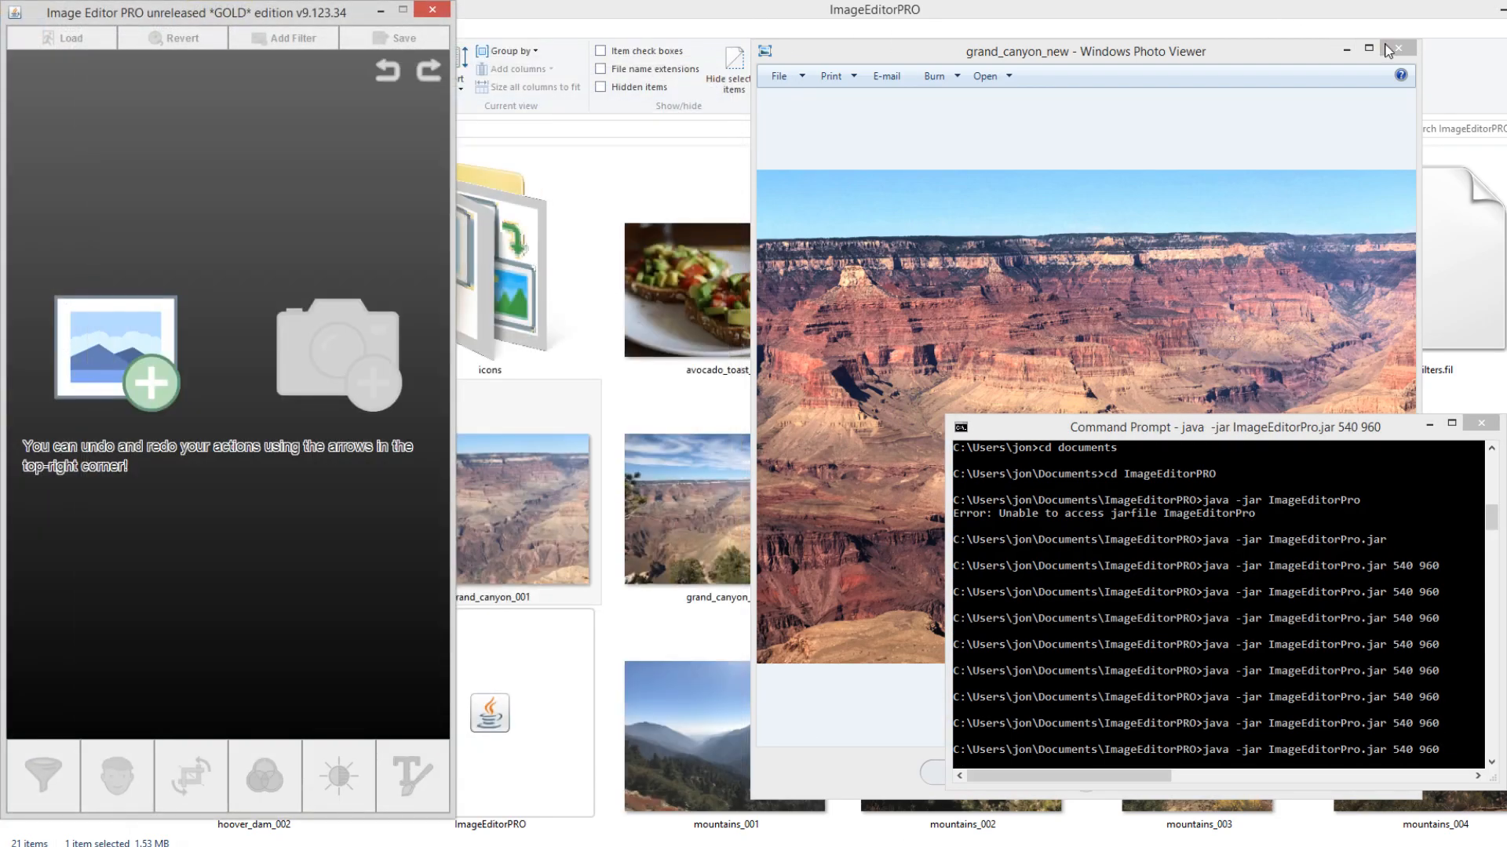
pyautogui.click(1384, 45)
pyautogui.moveTo(346, 14); pyautogui.dragTo(658, 22)
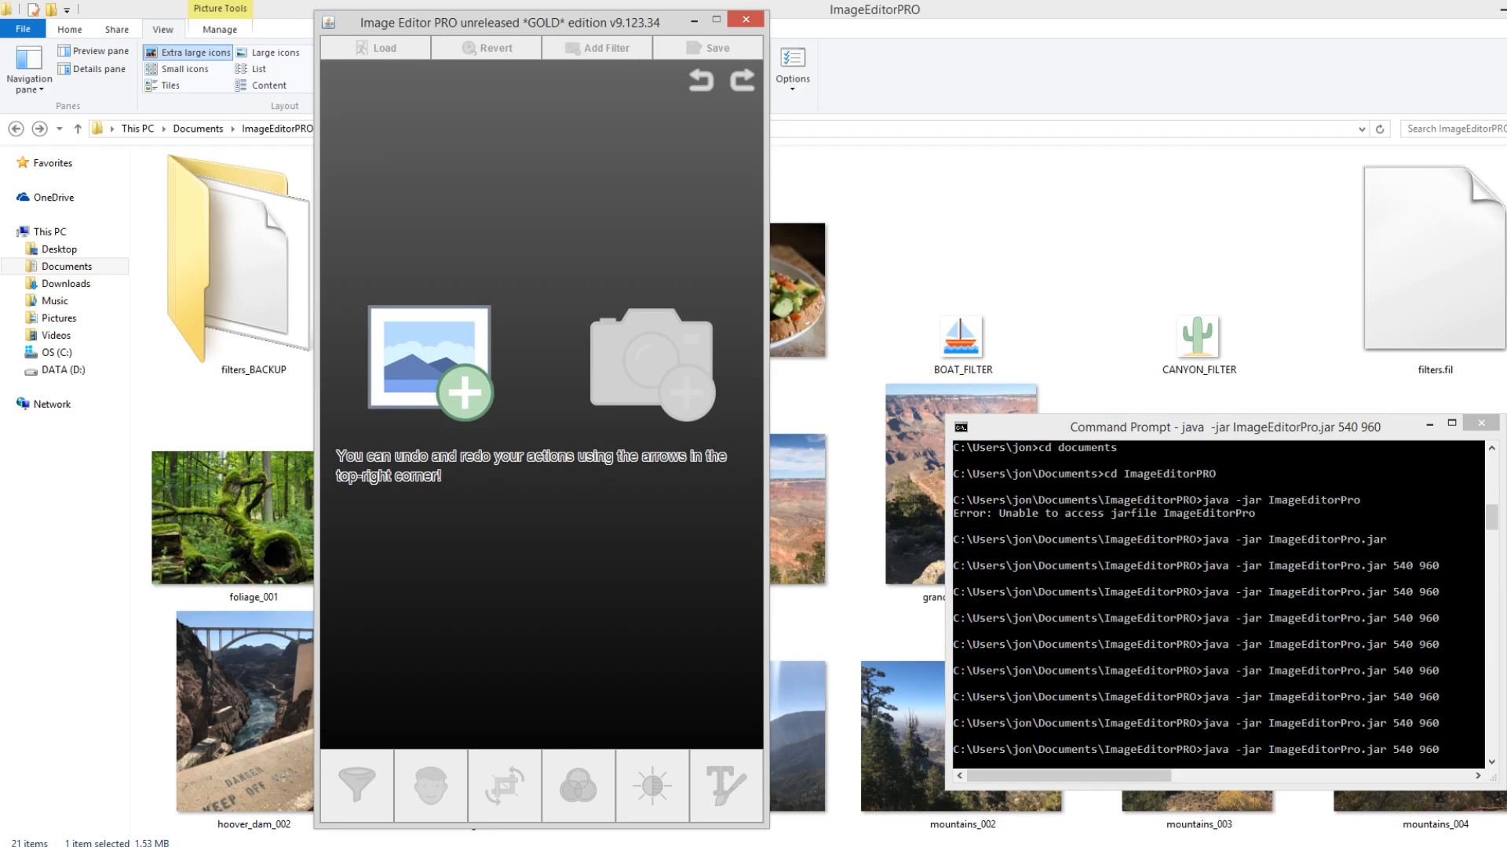
pyautogui.click(1429, 424)
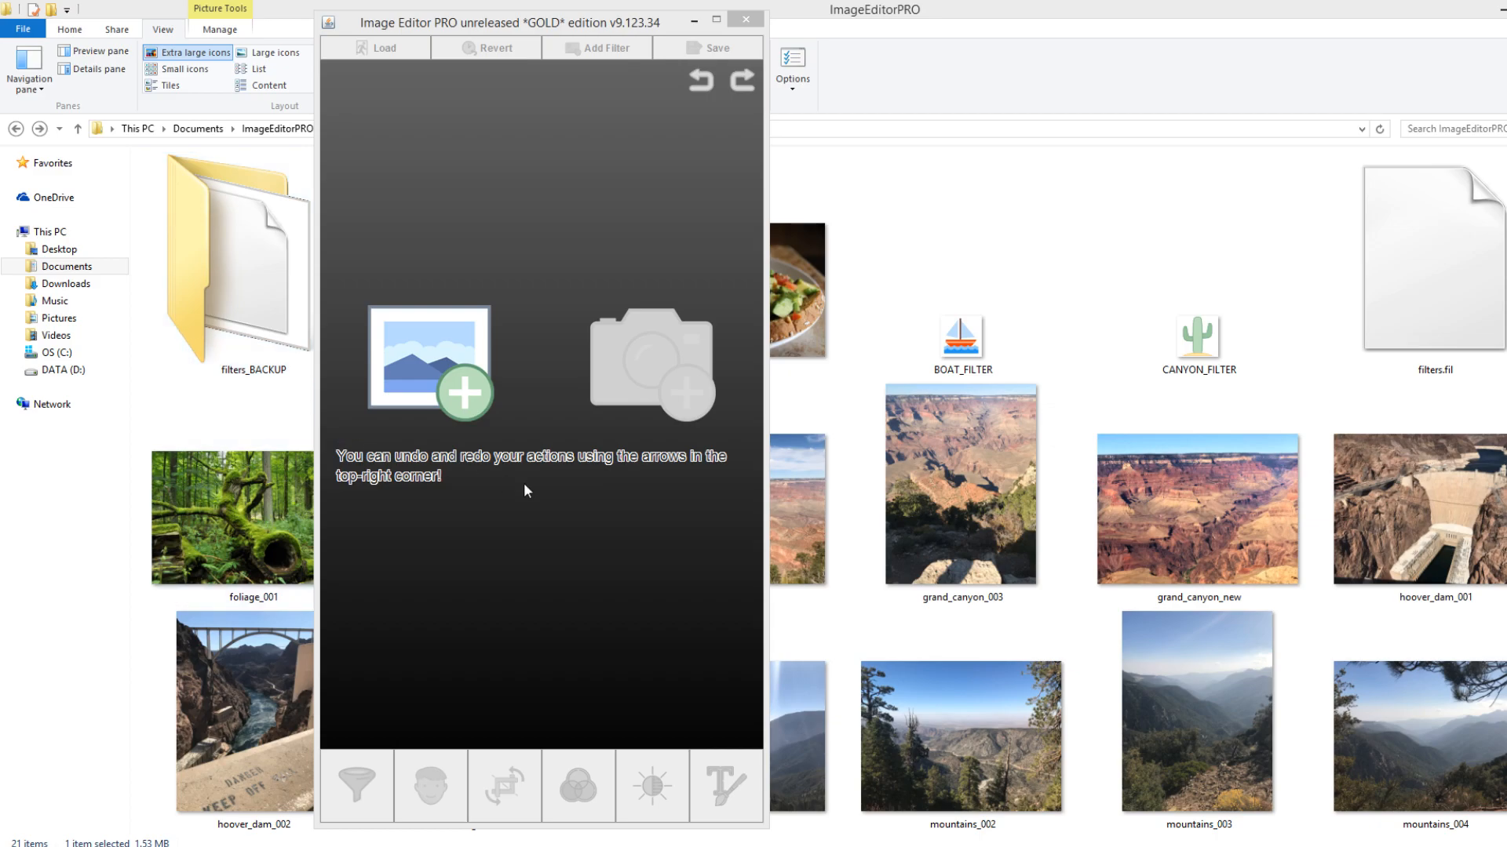
# Load grand_canyon_001.jpg into Image Editor PRO and move the editor clear of the original photo's thumbnail
pyautogui.click(466, 376)
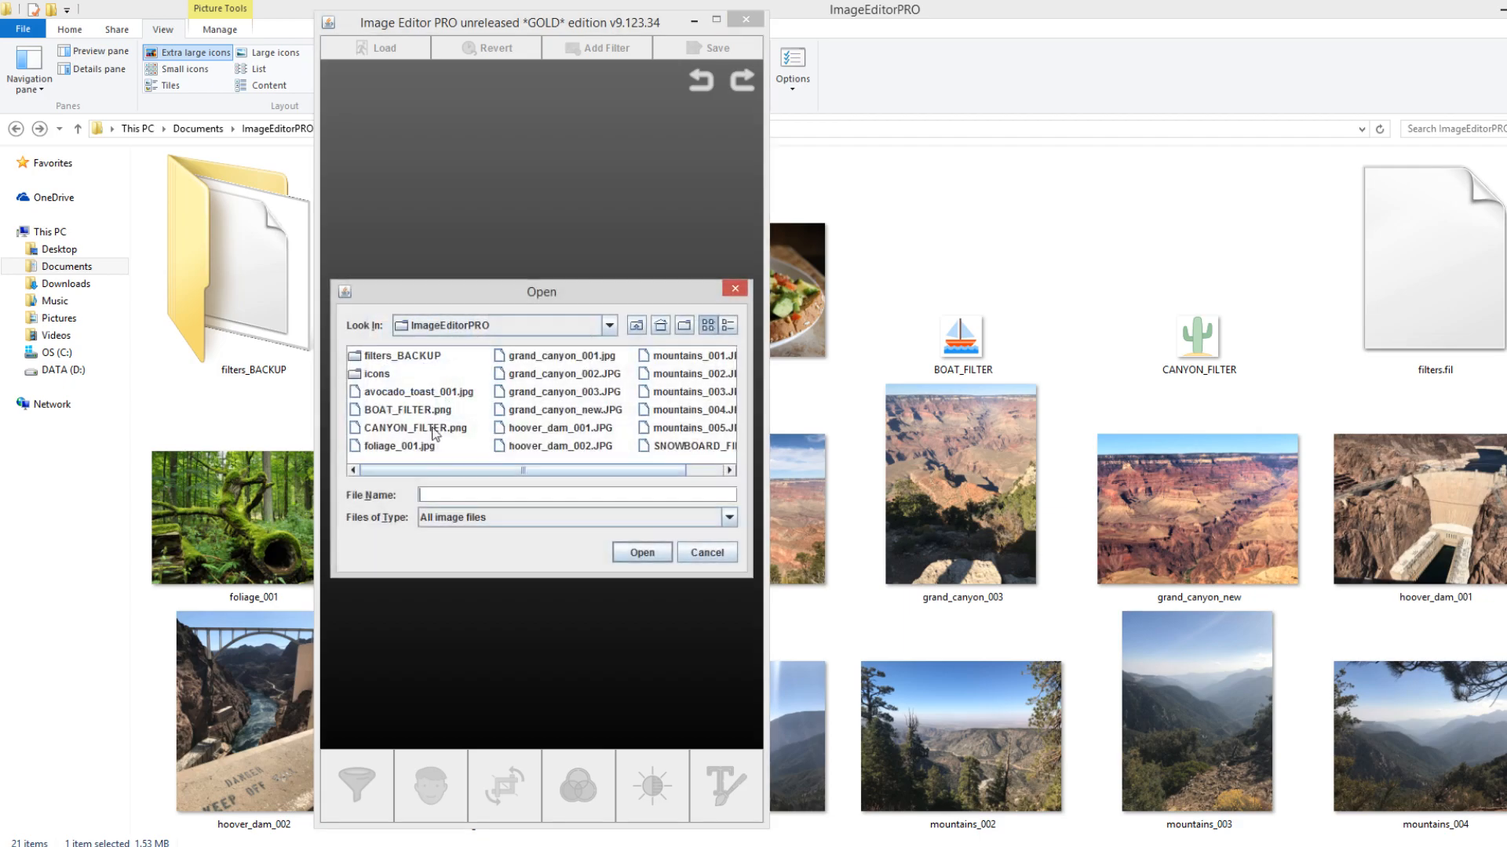
pyautogui.click(562, 359)
pyautogui.doubleClick(562, 359)
pyautogui.moveTo(459, 27); pyautogui.dragTo(975, 24)
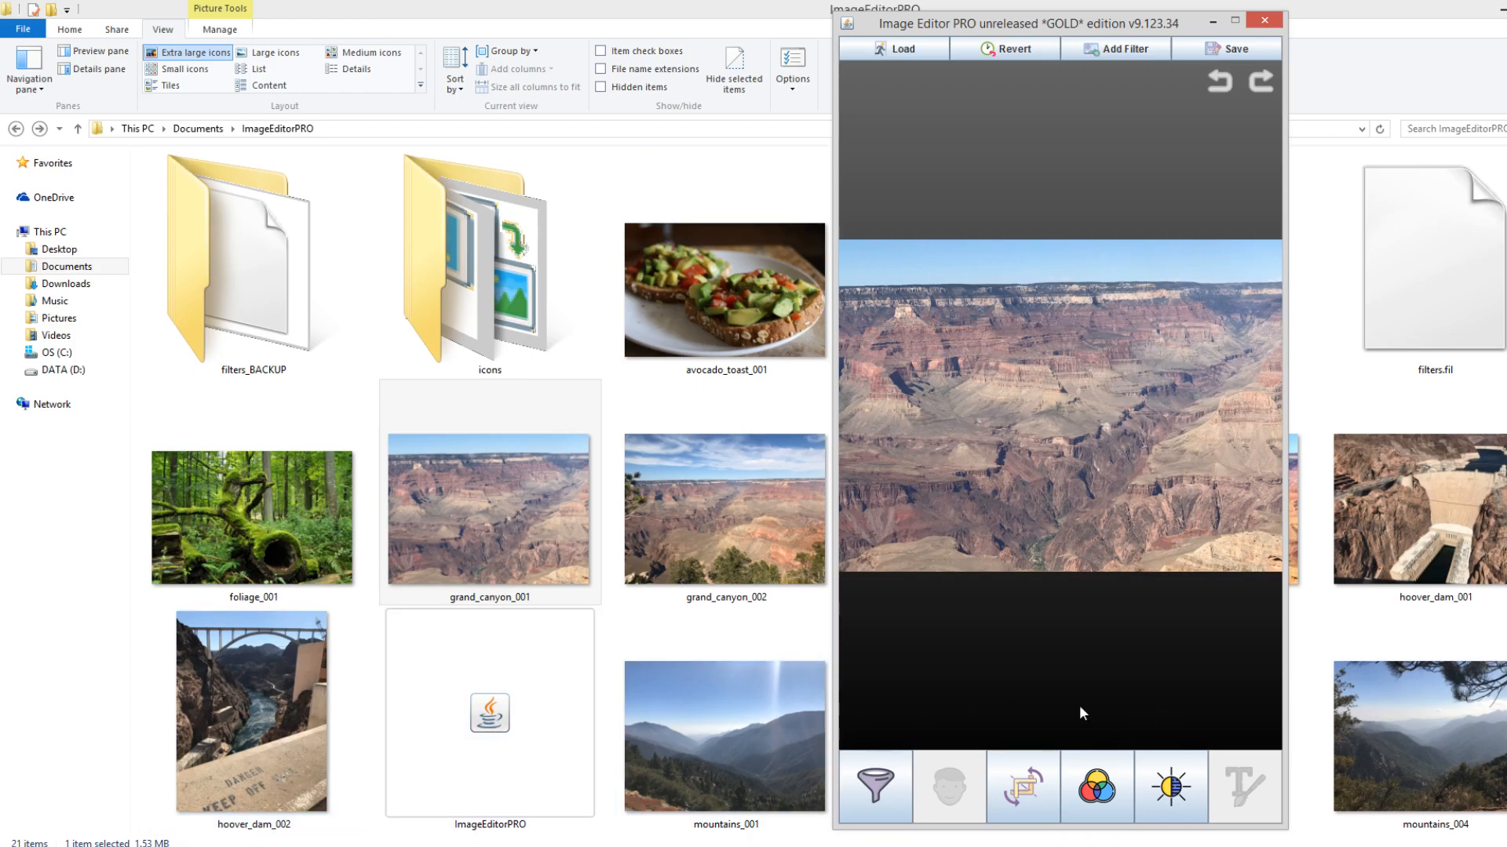
# View grand_canyon_new in Windows Photo Viewer, close it, and bring the editor back beside the edited photo's thumbnail
pyautogui.moveTo(1111, 24); pyautogui.dragTo(648, 32)
pyautogui.doubleClick(1195, 554)
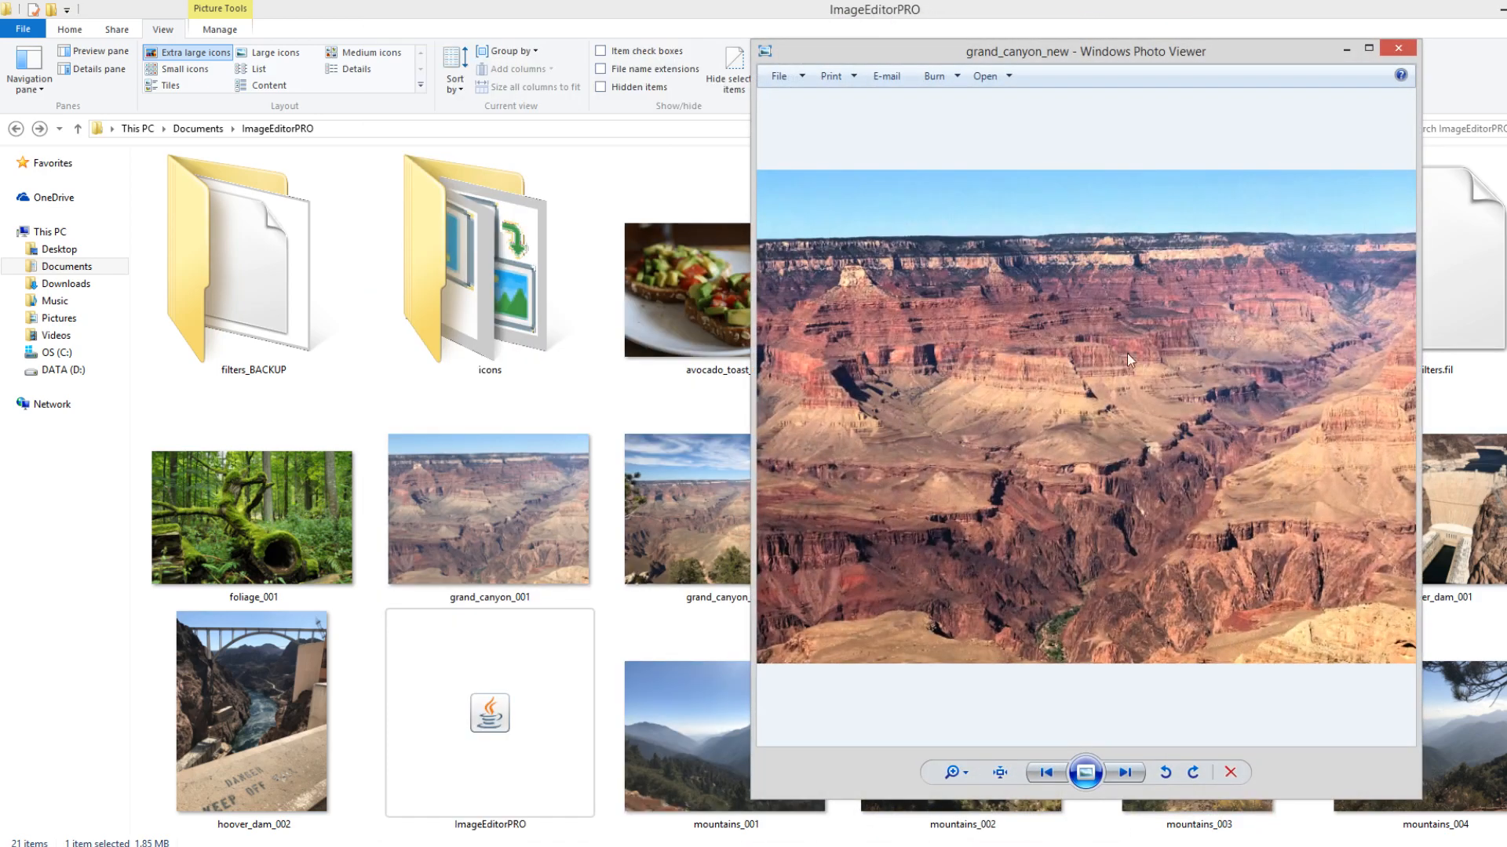
pyautogui.click(1396, 49)
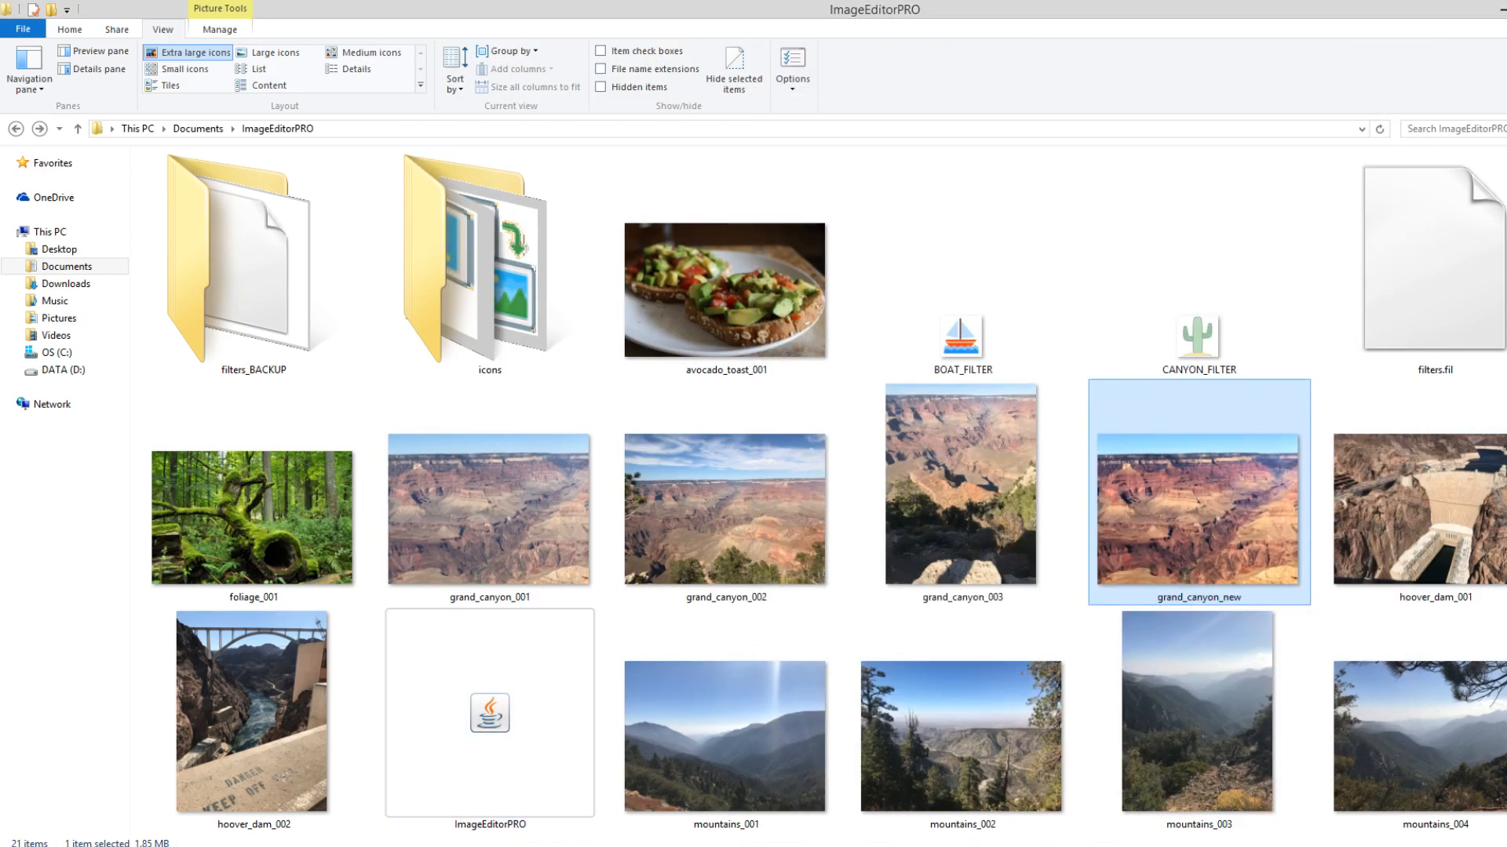
pyautogui.click(988, 846)
pyautogui.moveTo(576, 36); pyautogui.dragTo(1334, 34)
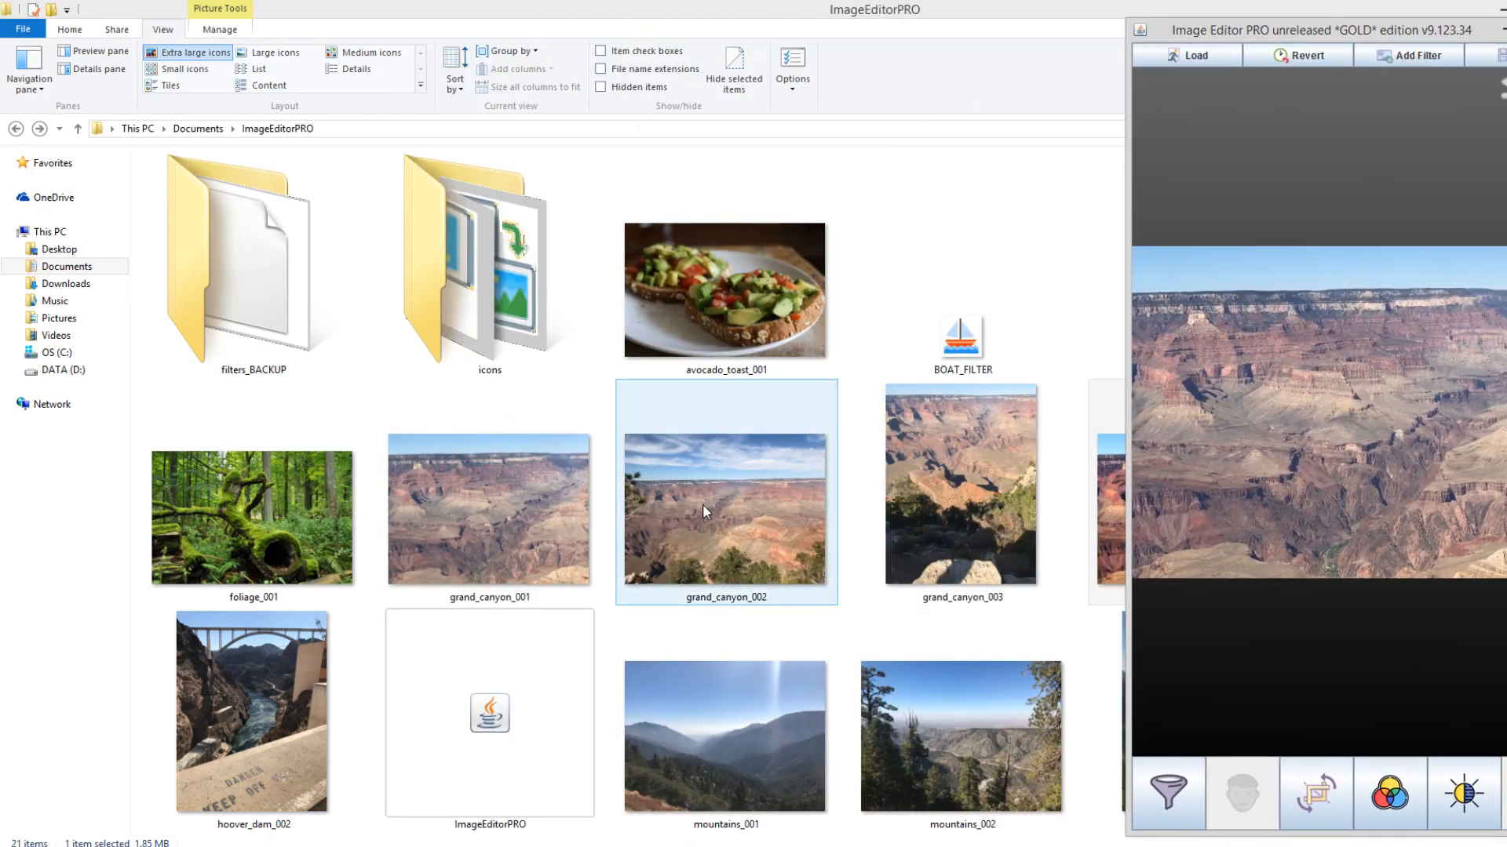
pyautogui.moveTo(1367, 35); pyautogui.dragTo(405, 28)
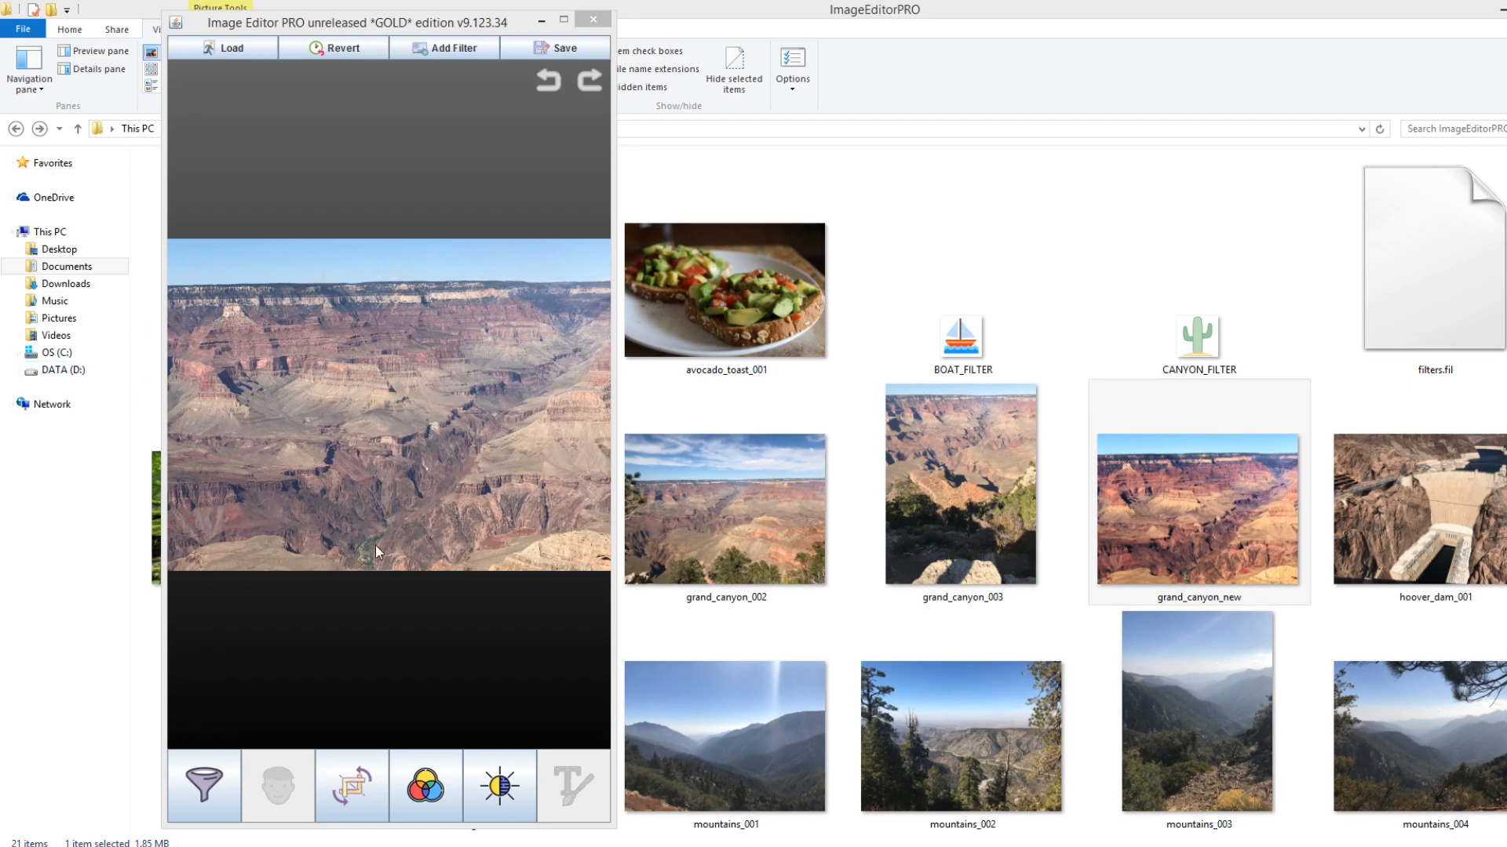
# Open the editor's filters and browse the available presets from Food through Portrait
pyautogui.click(224, 784)
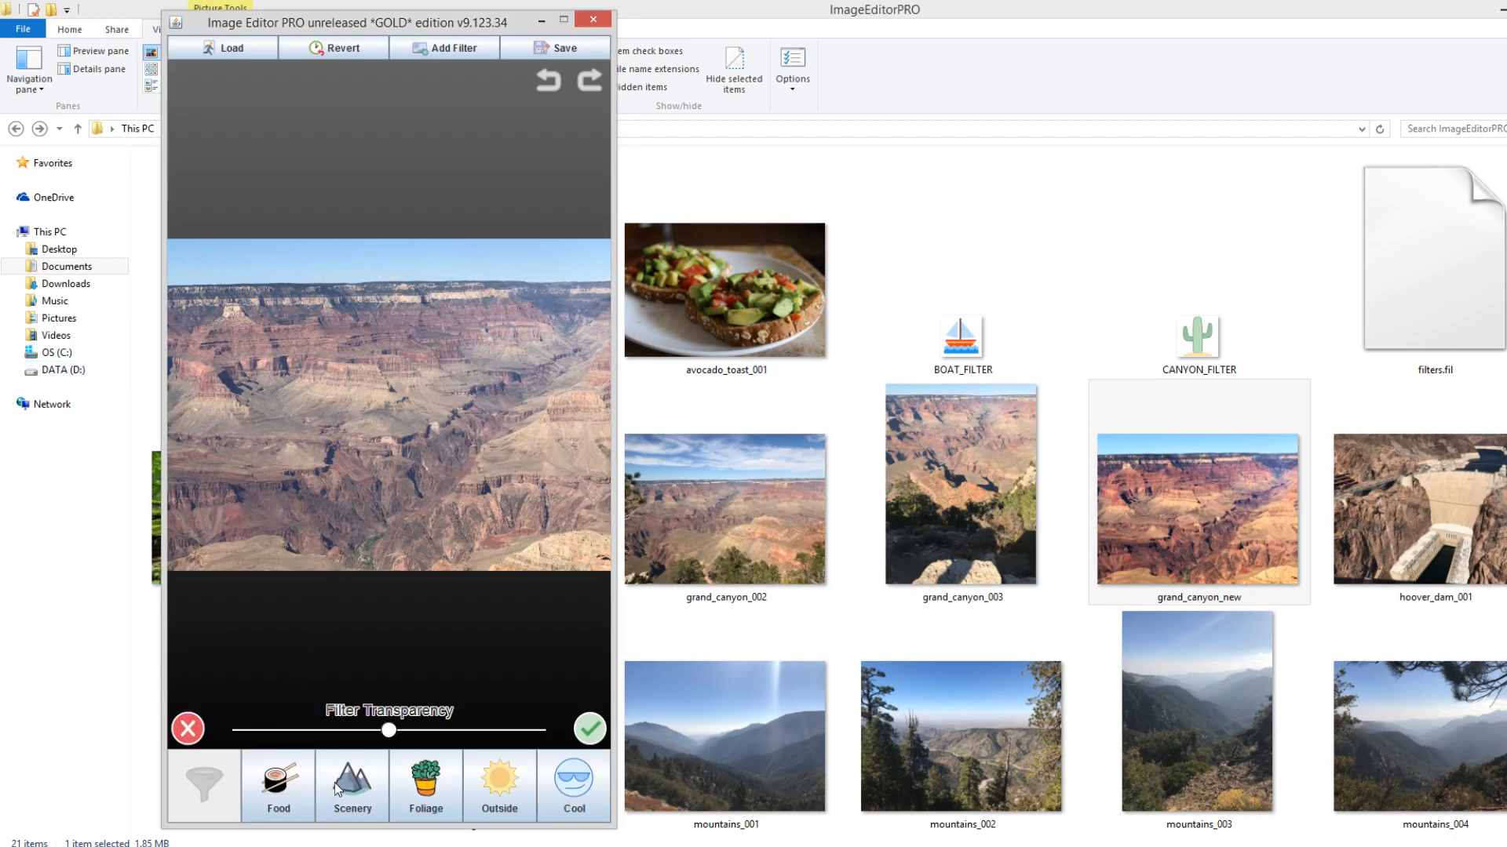
pyautogui.moveTo(508, 791); pyautogui.dragTo(486, 644)
pyautogui.moveTo(544, 820); pyautogui.dragTo(397, 797)
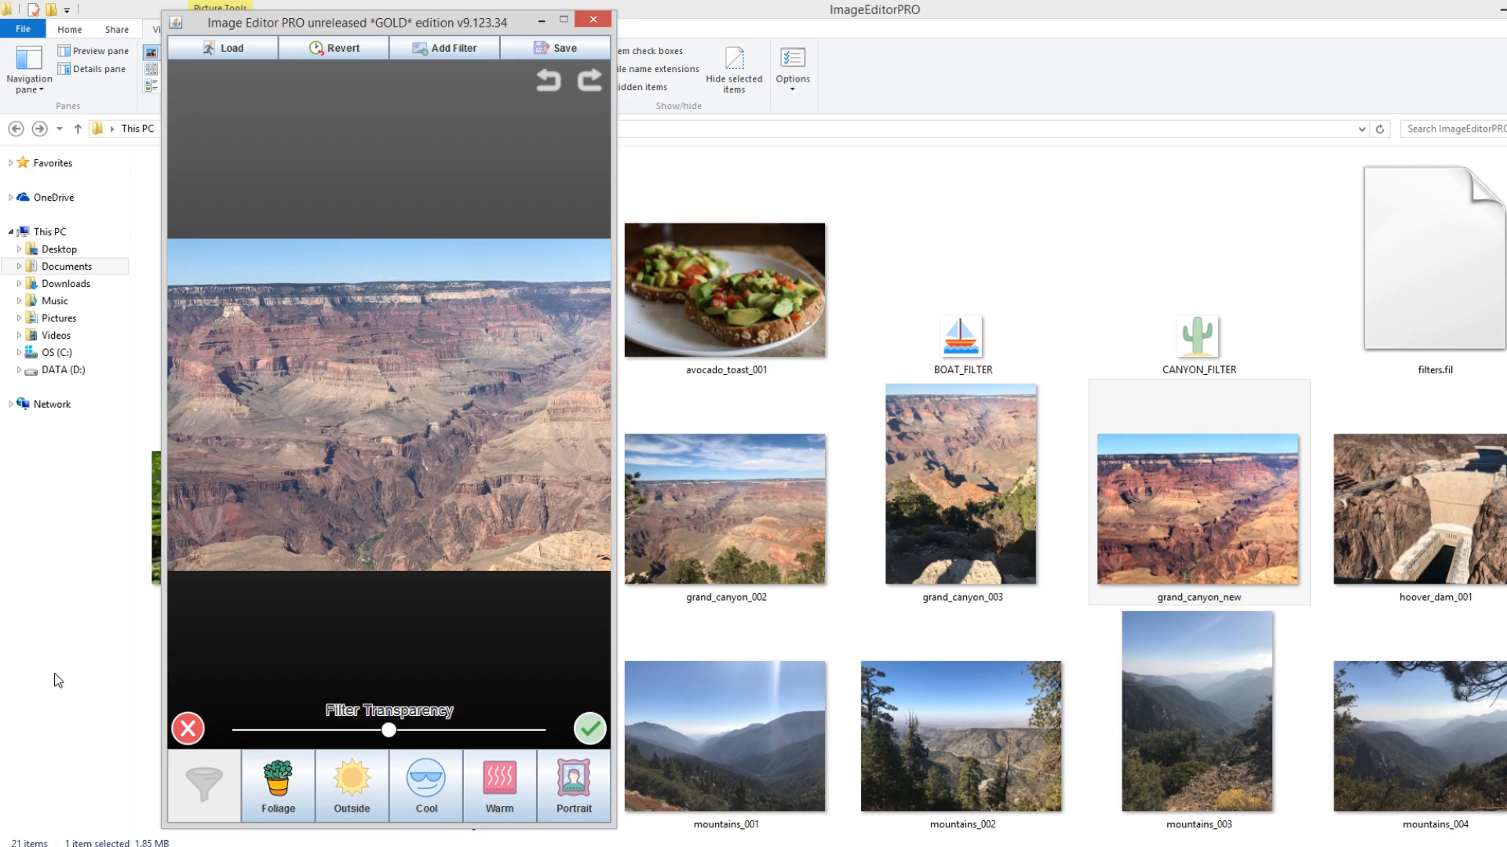
pyautogui.moveTo(261, 778); pyautogui.dragTo(411, 778)
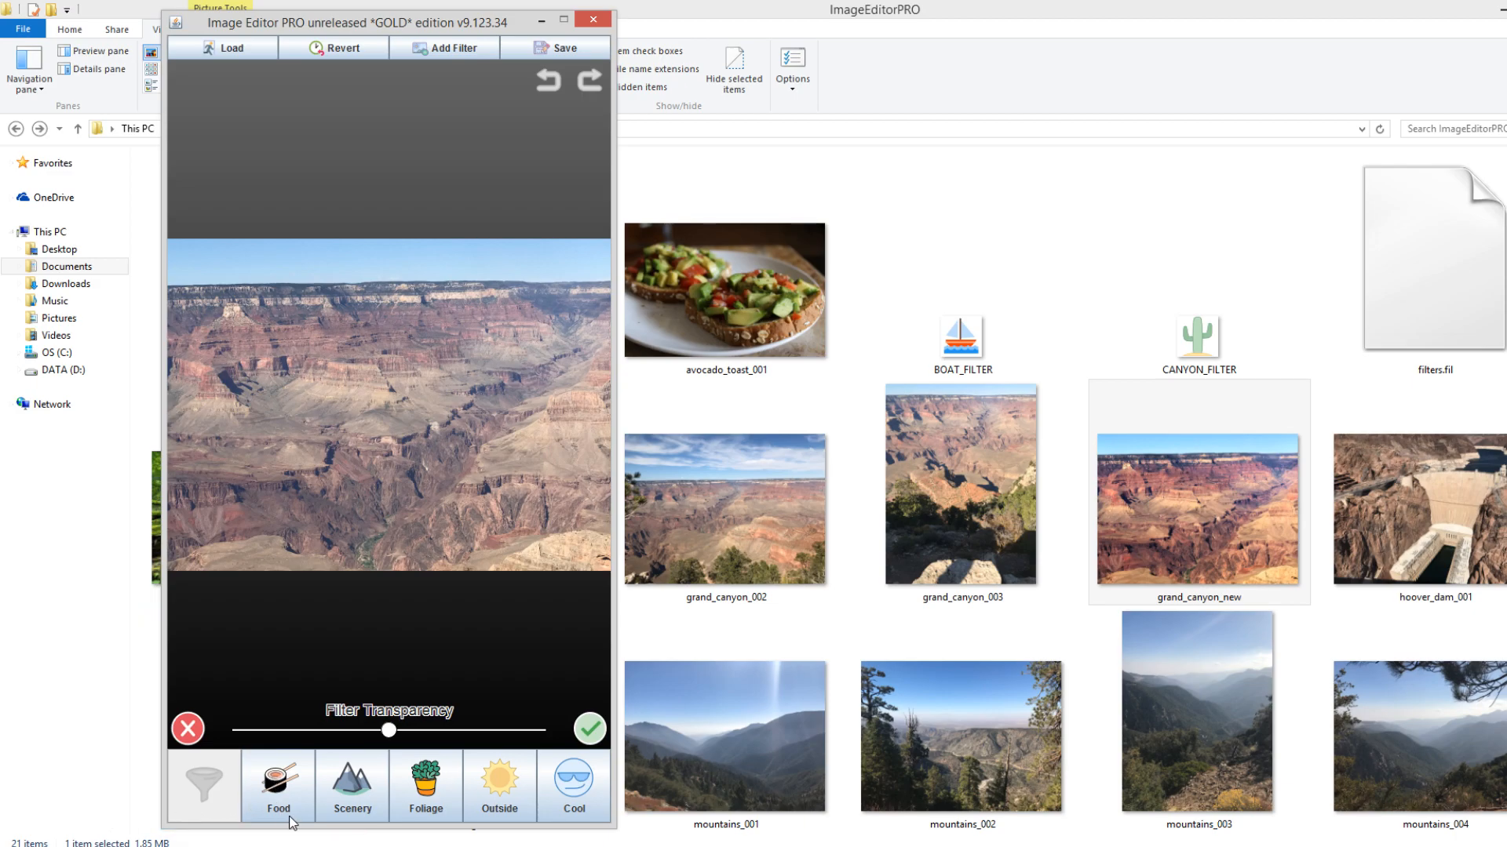
# Preview the Scenery, Foliage, Outside, Cool and Warm filters on the canyon photo, among other presets
pyautogui.click(353, 792)
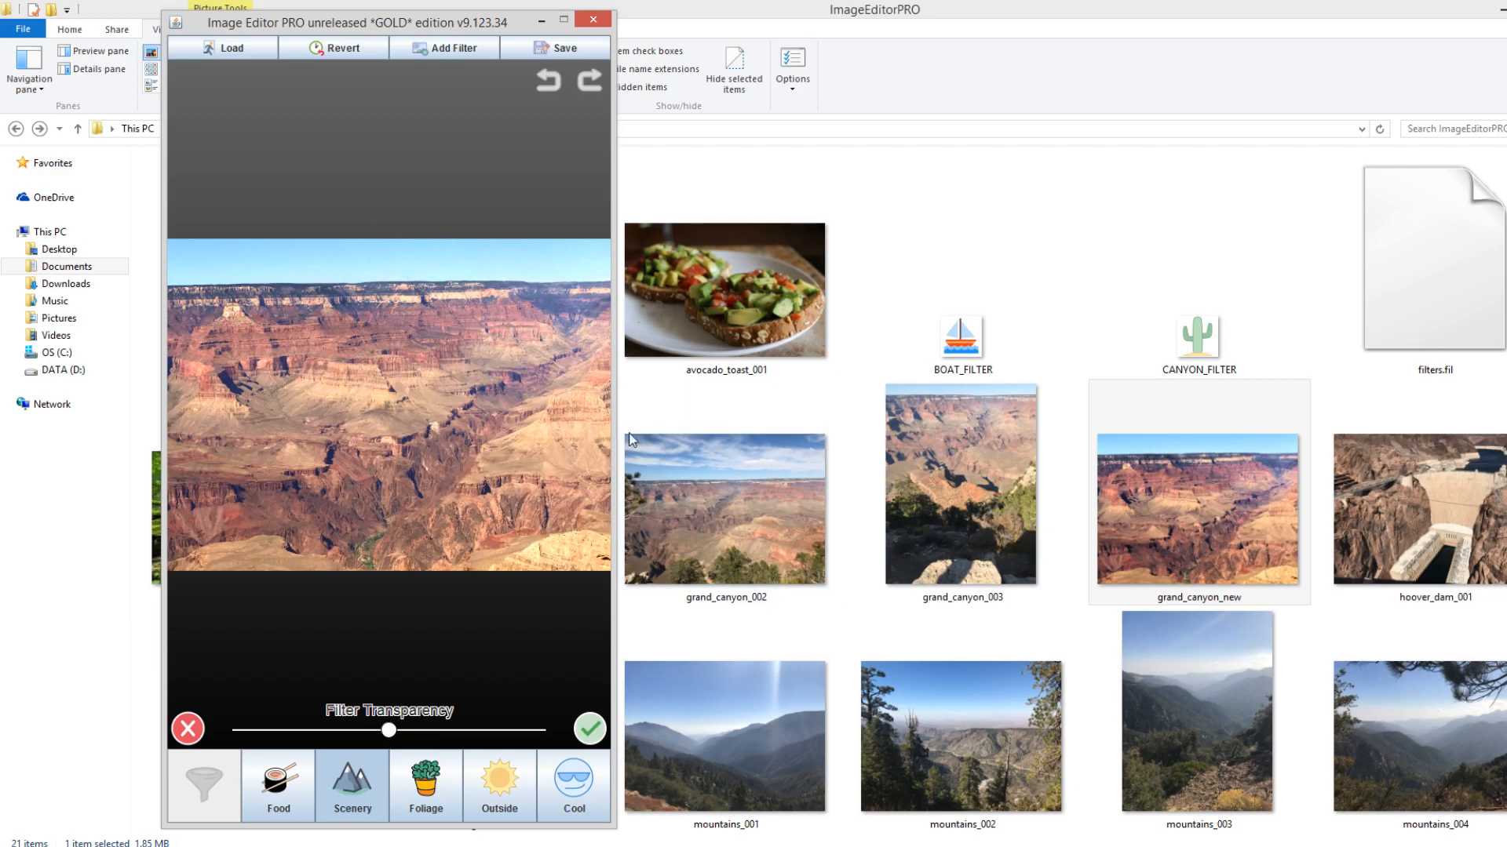
pyautogui.click(426, 793)
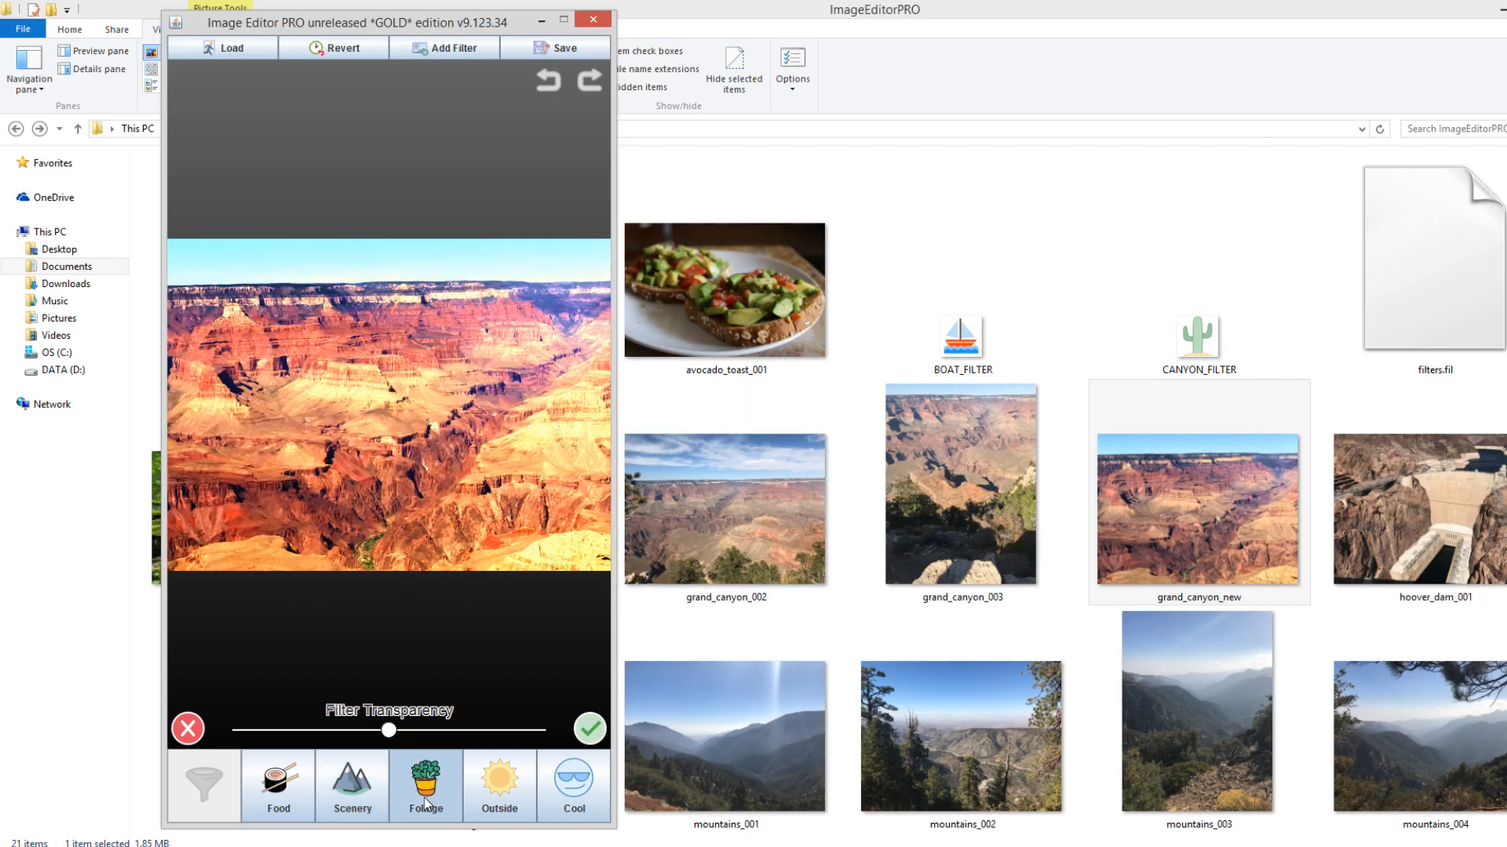
pyautogui.click(486, 777)
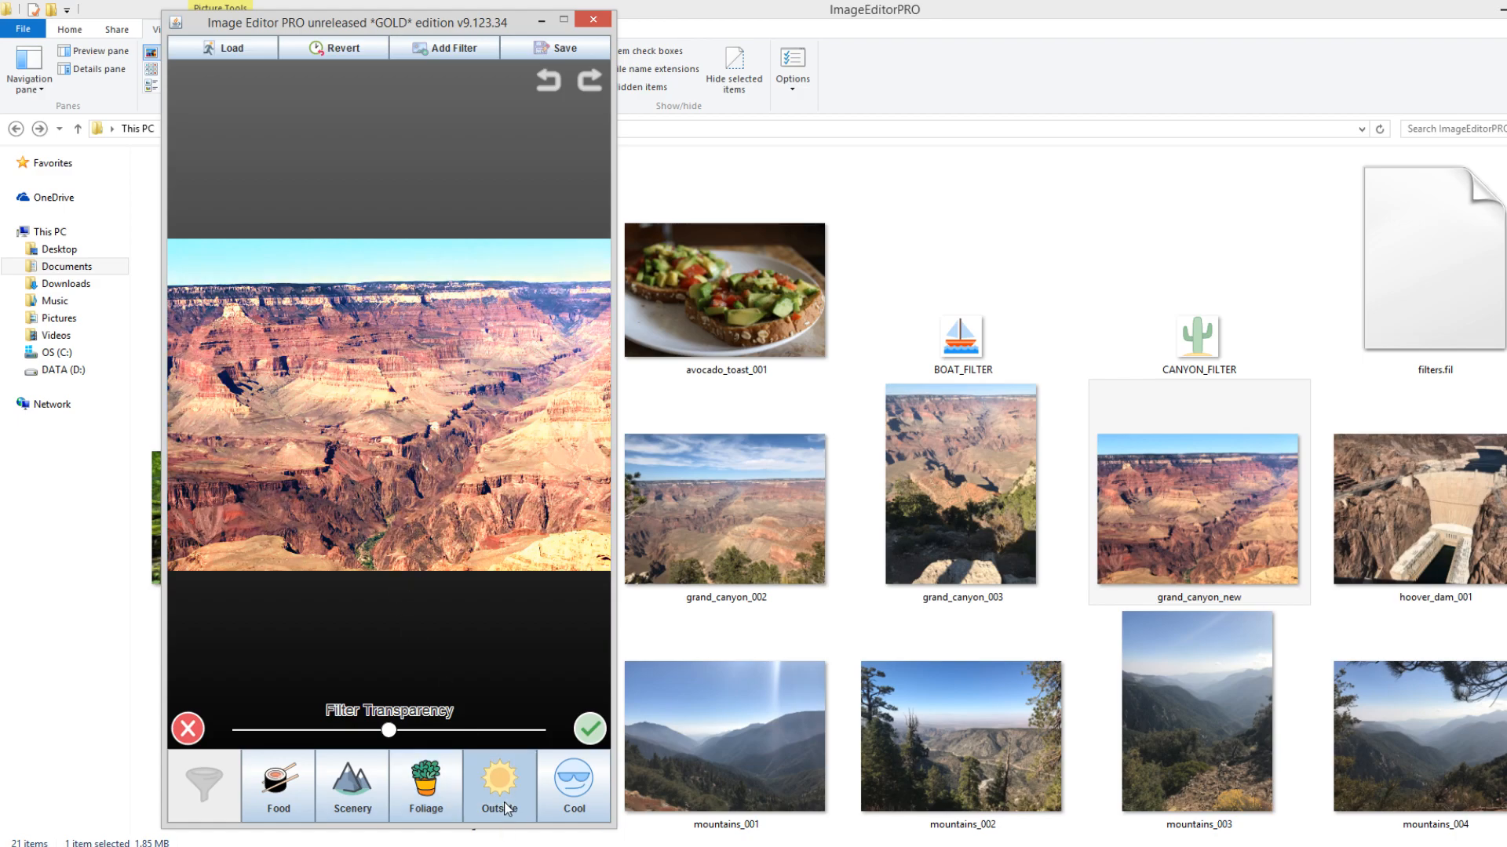
pyautogui.click(594, 800)
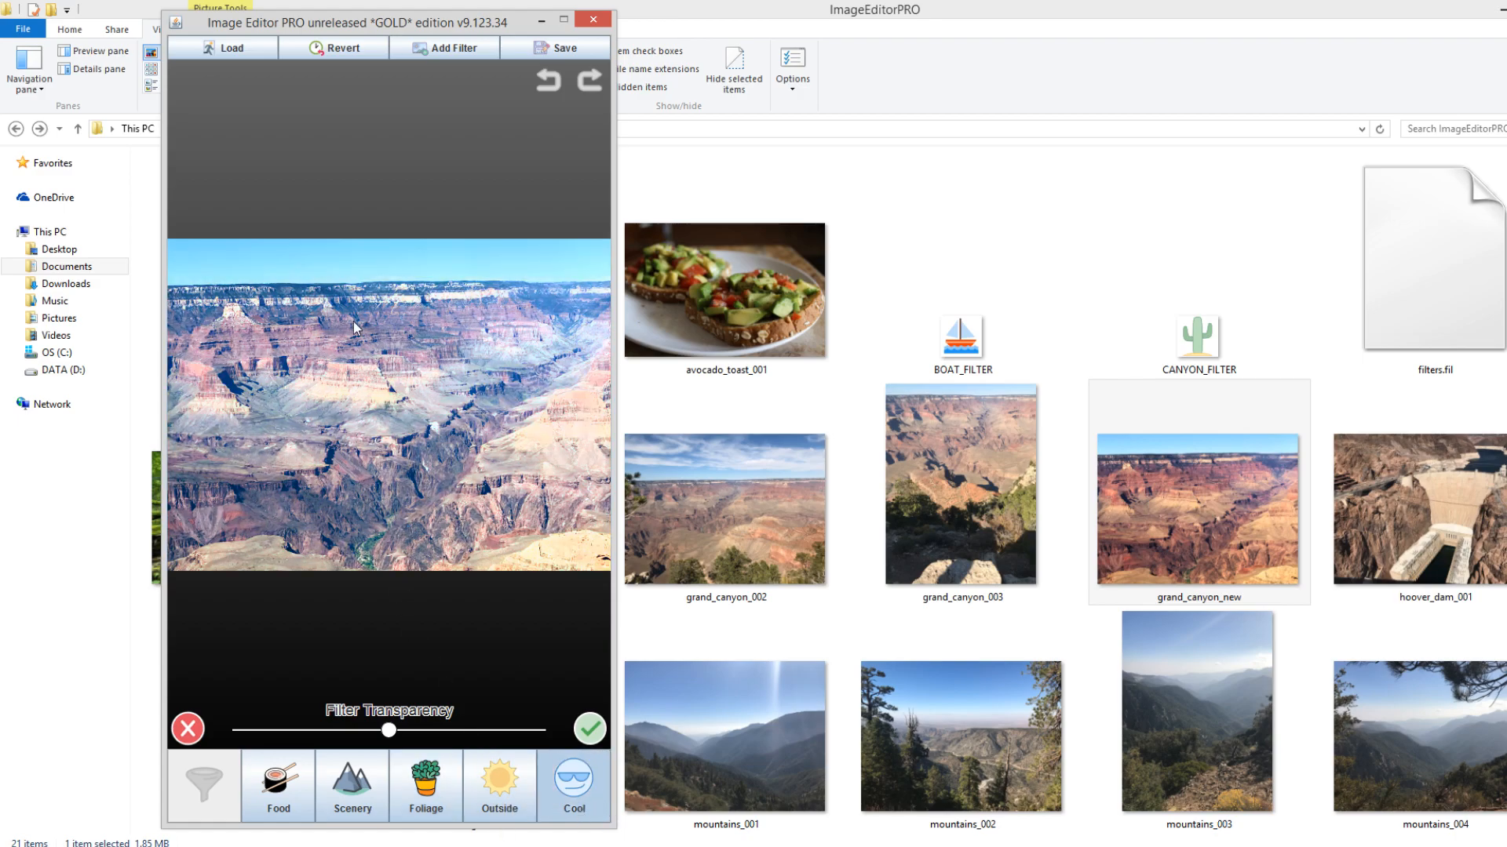
pyautogui.scroll(-2, 576, 799)
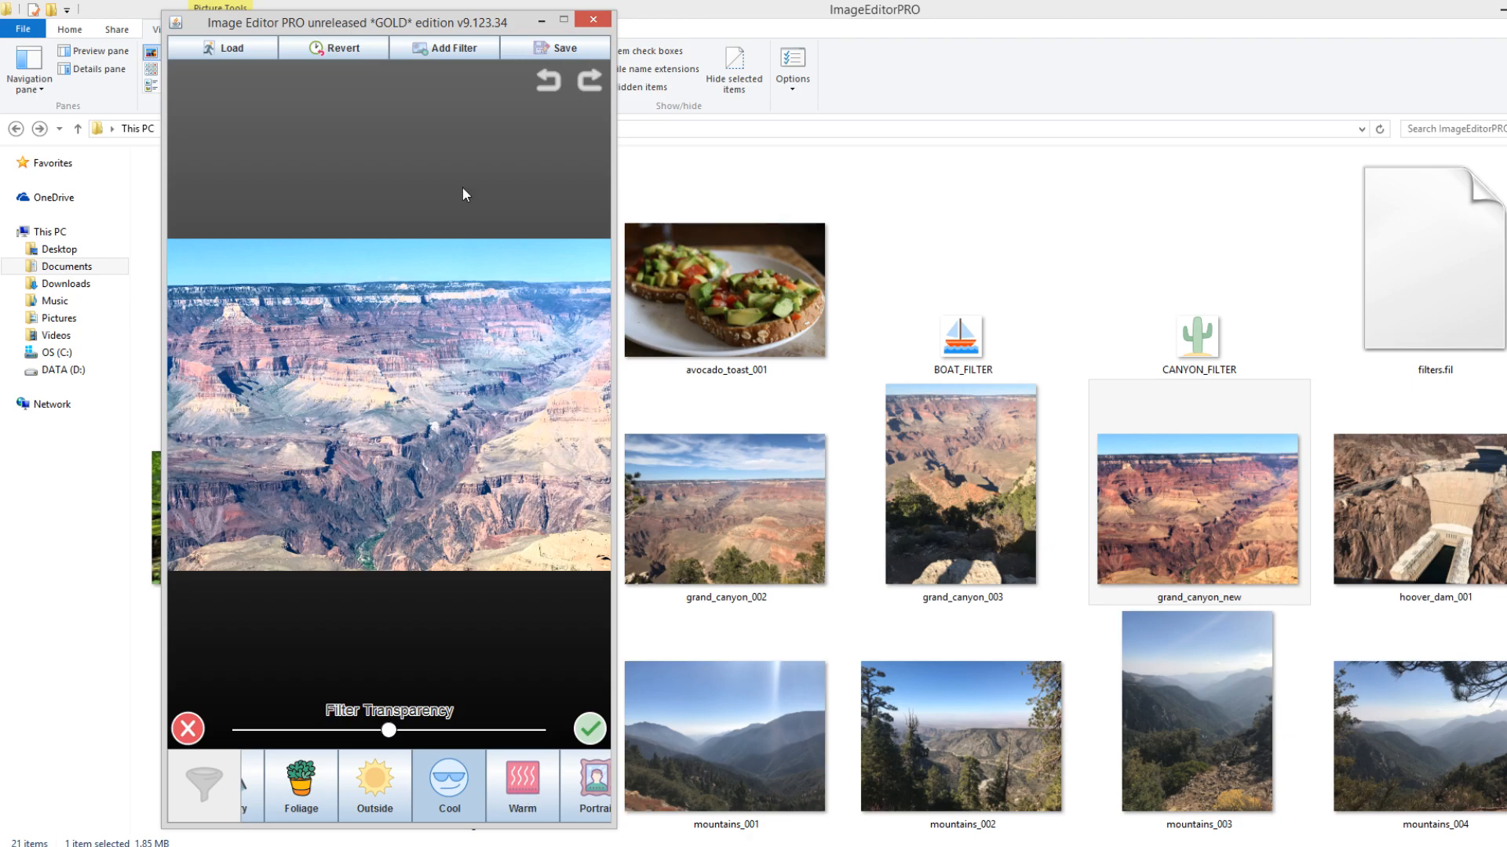
pyautogui.scroll(-1, 426, 811)
pyautogui.click(503, 809)
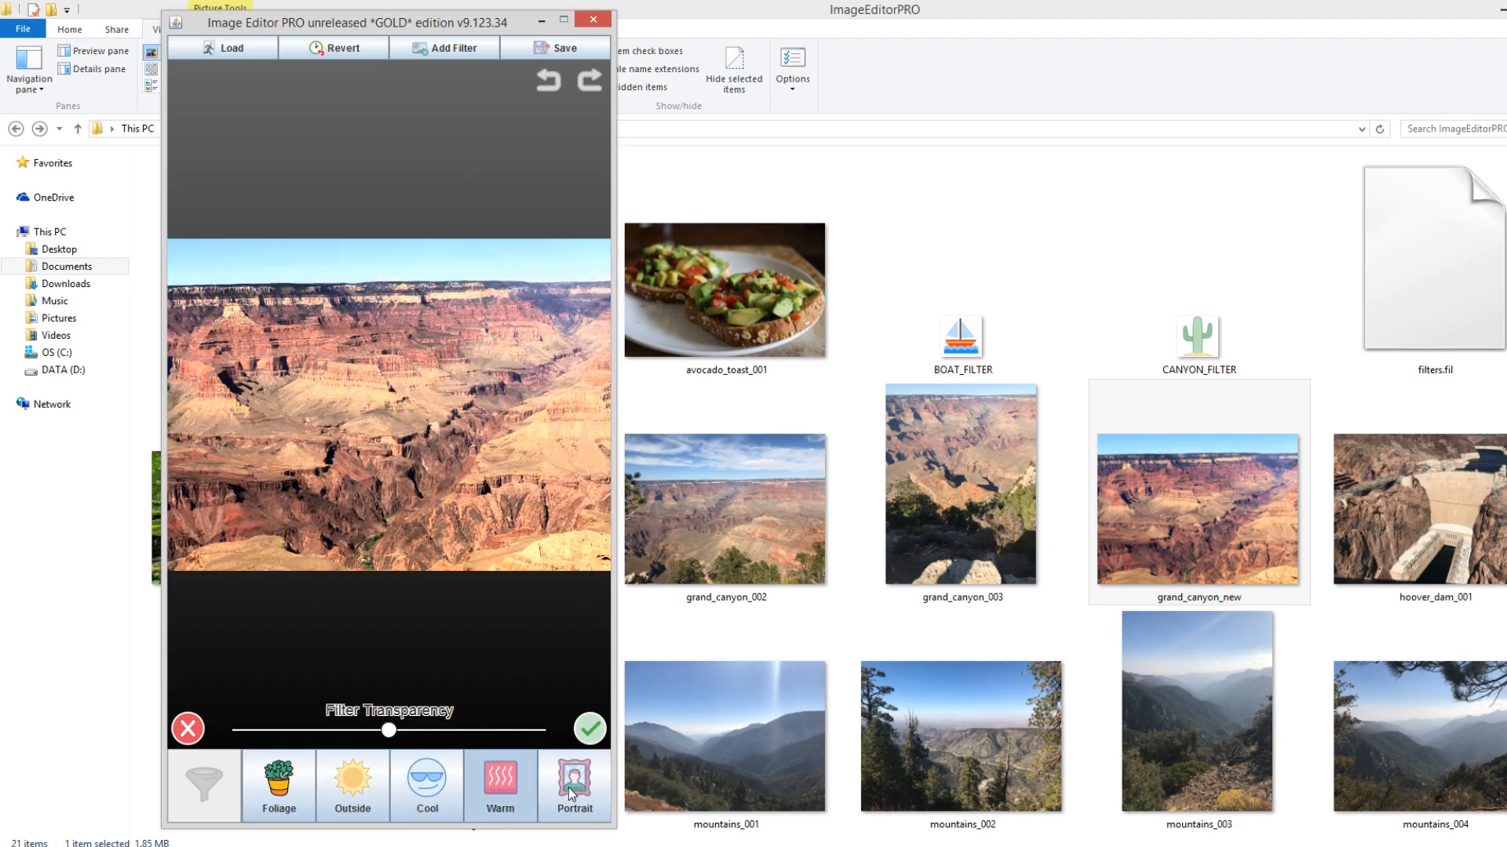
pyautogui.click(421, 783)
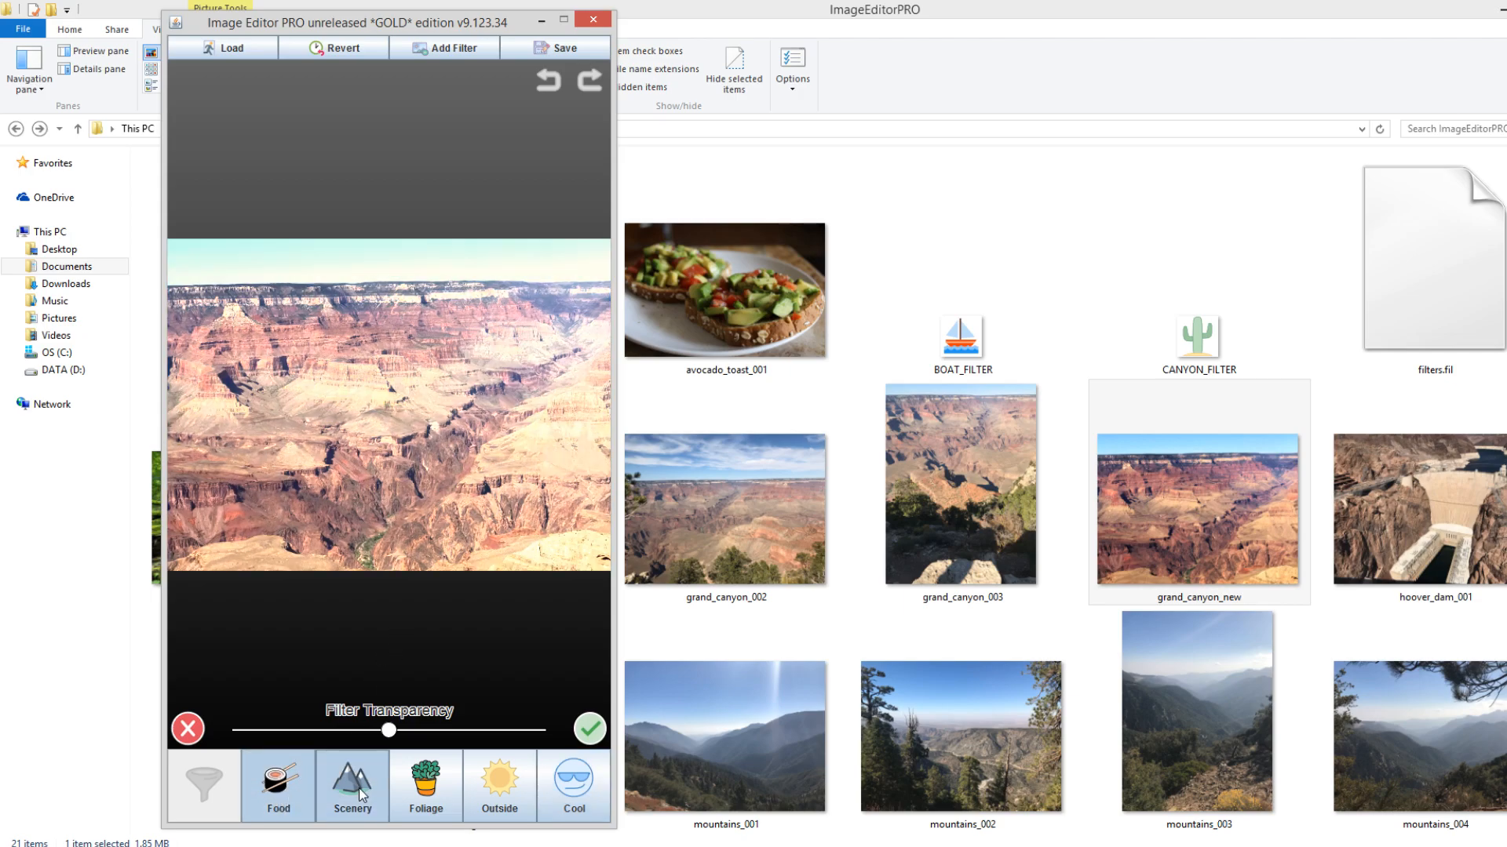
# Discard the unsaved canyon changes and load avocado_toast_001.jpg into the editor
pyautogui.click(228, 47)
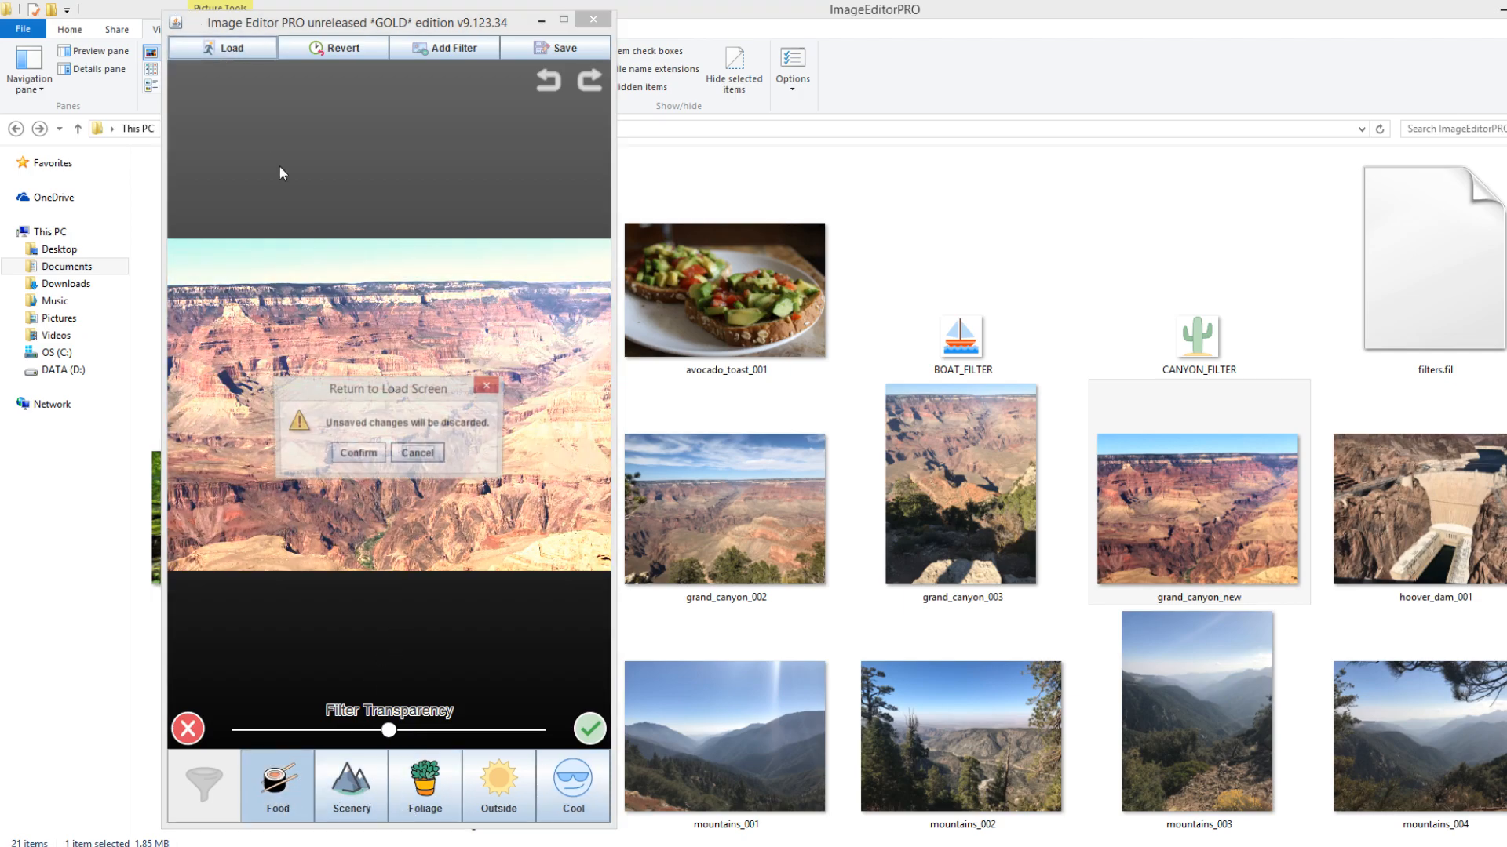
pyautogui.click(350, 453)
pyautogui.click(303, 384)
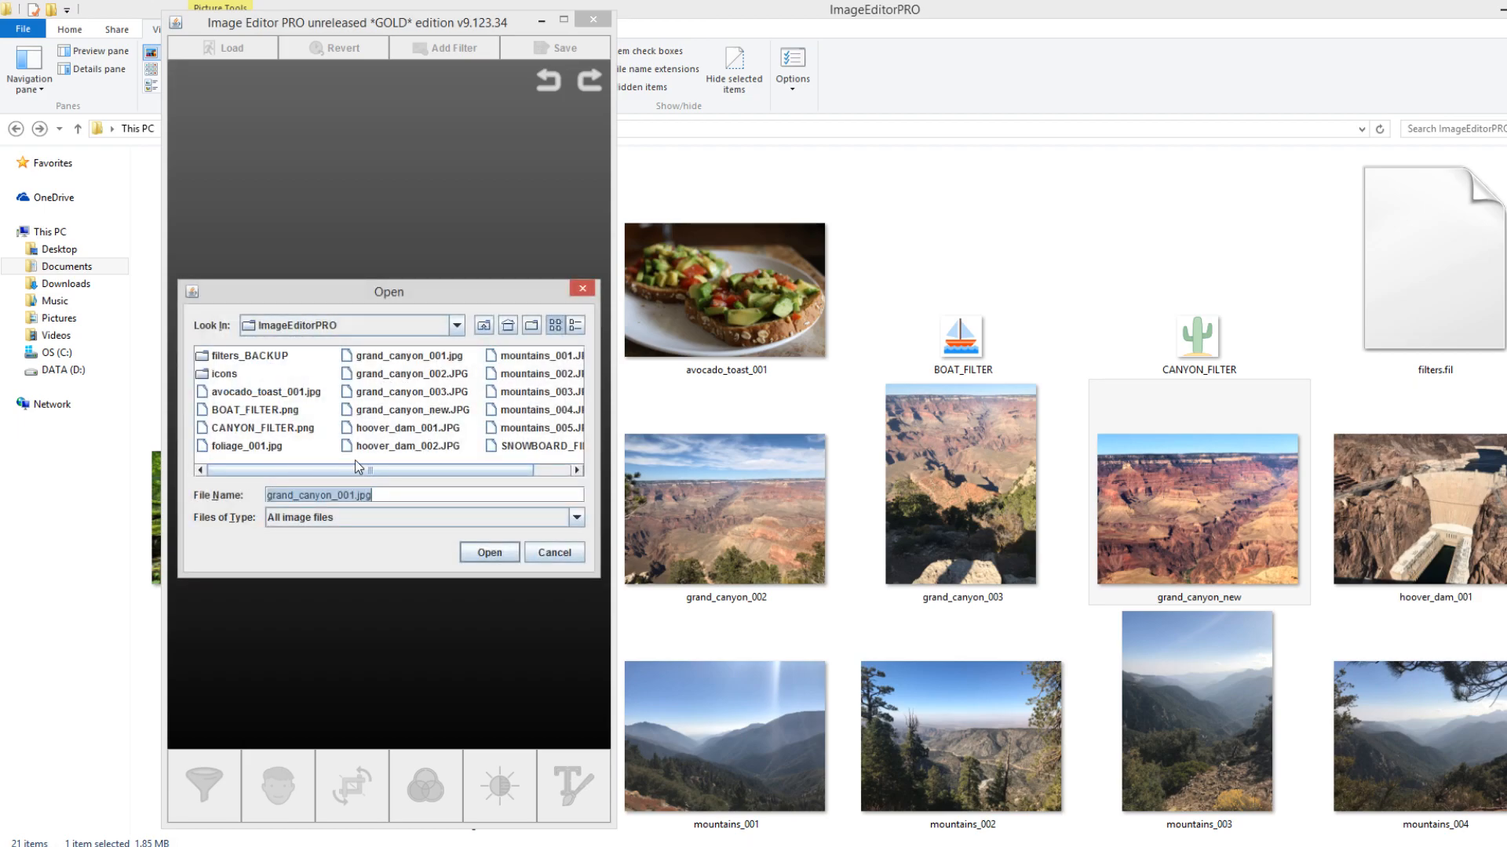
pyautogui.click(232, 394)
pyautogui.doubleClick(232, 394)
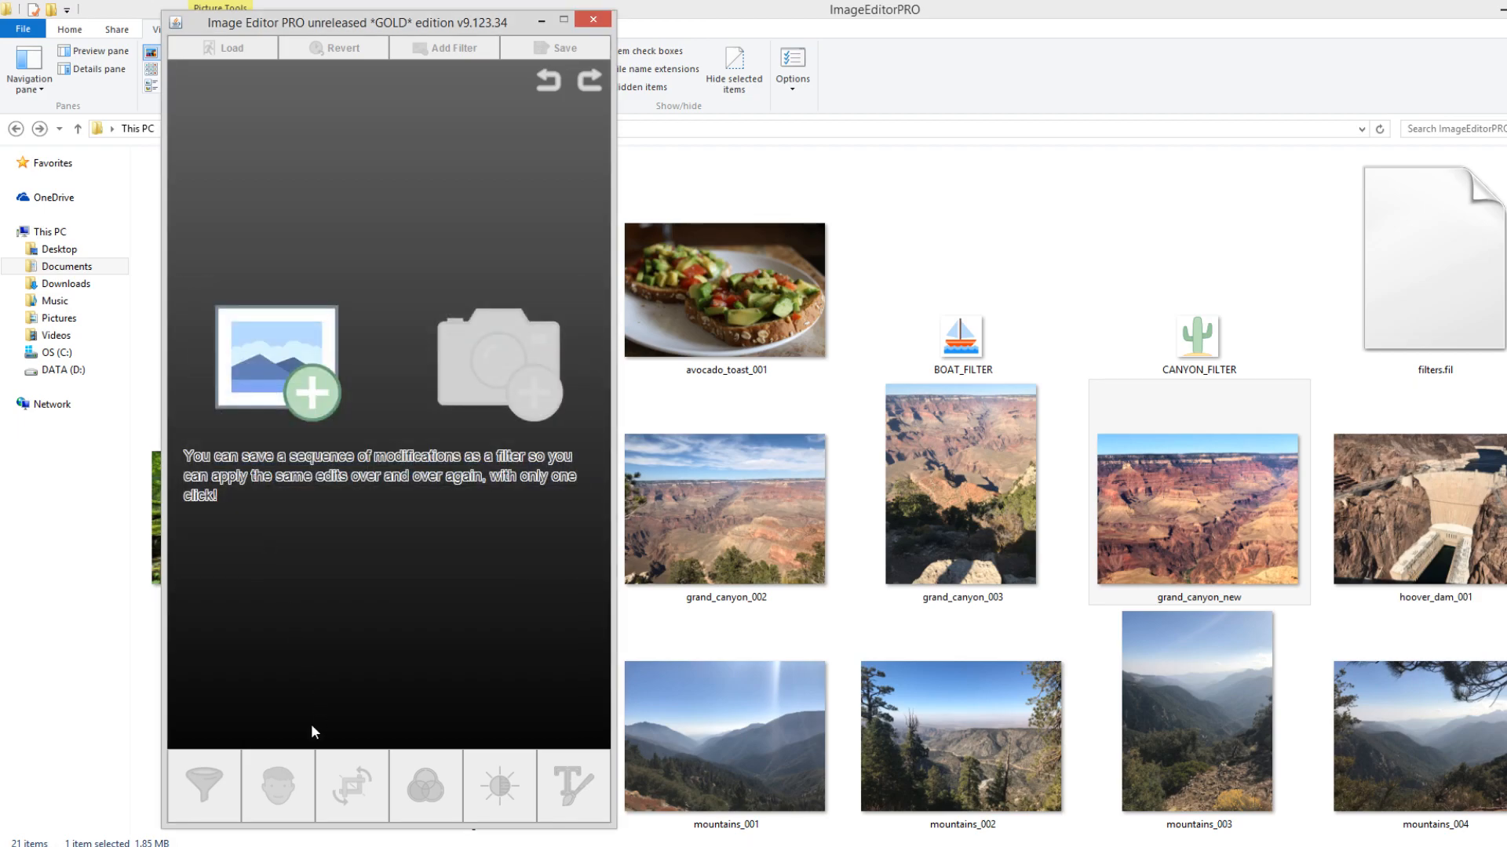
# Apply the Food filter to the avocado toast photo
pyautogui.click(210, 784)
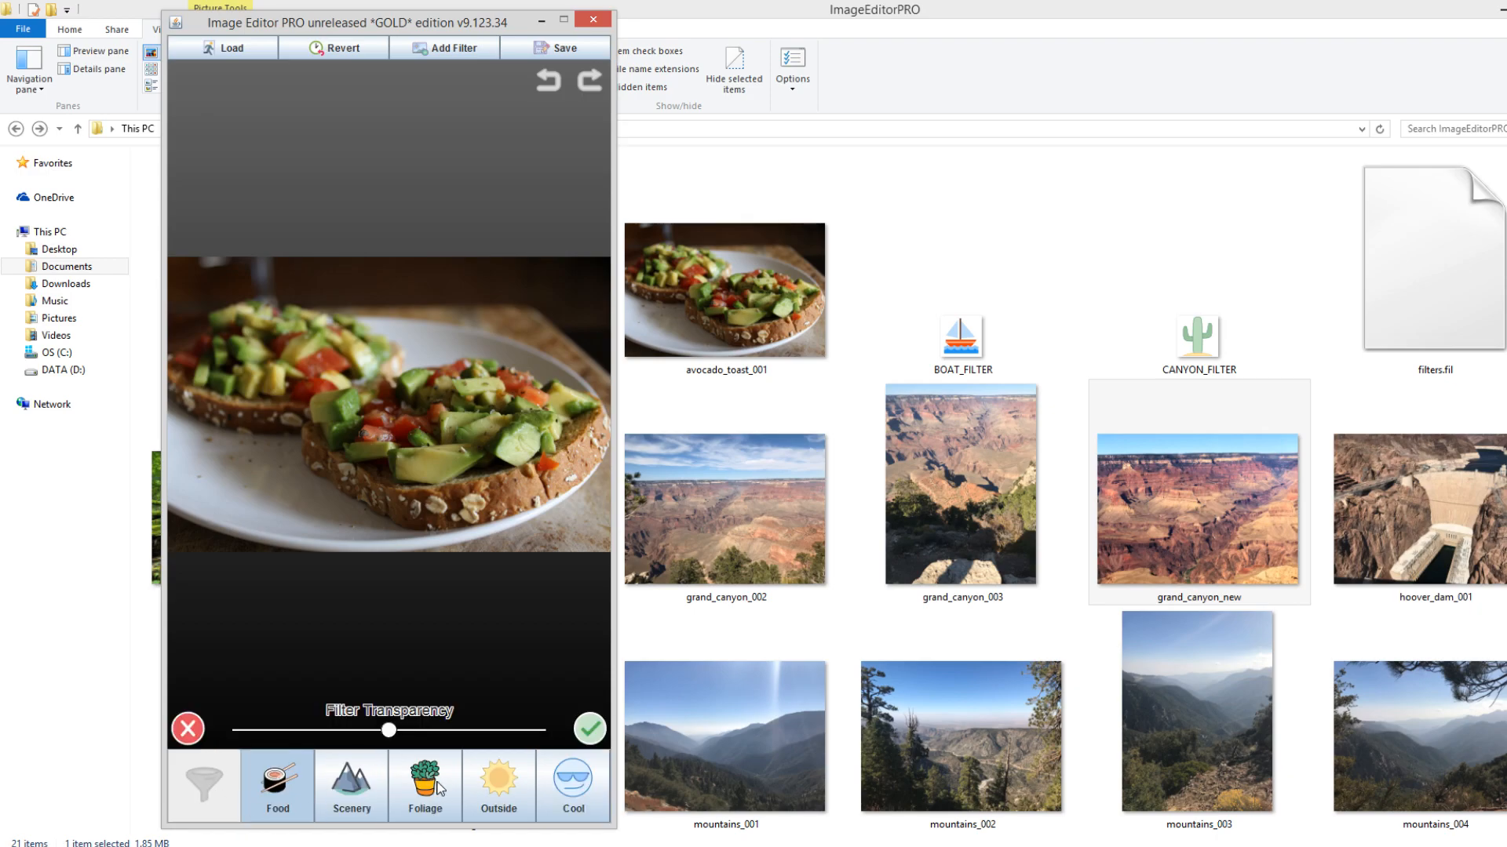
pyautogui.click(274, 787)
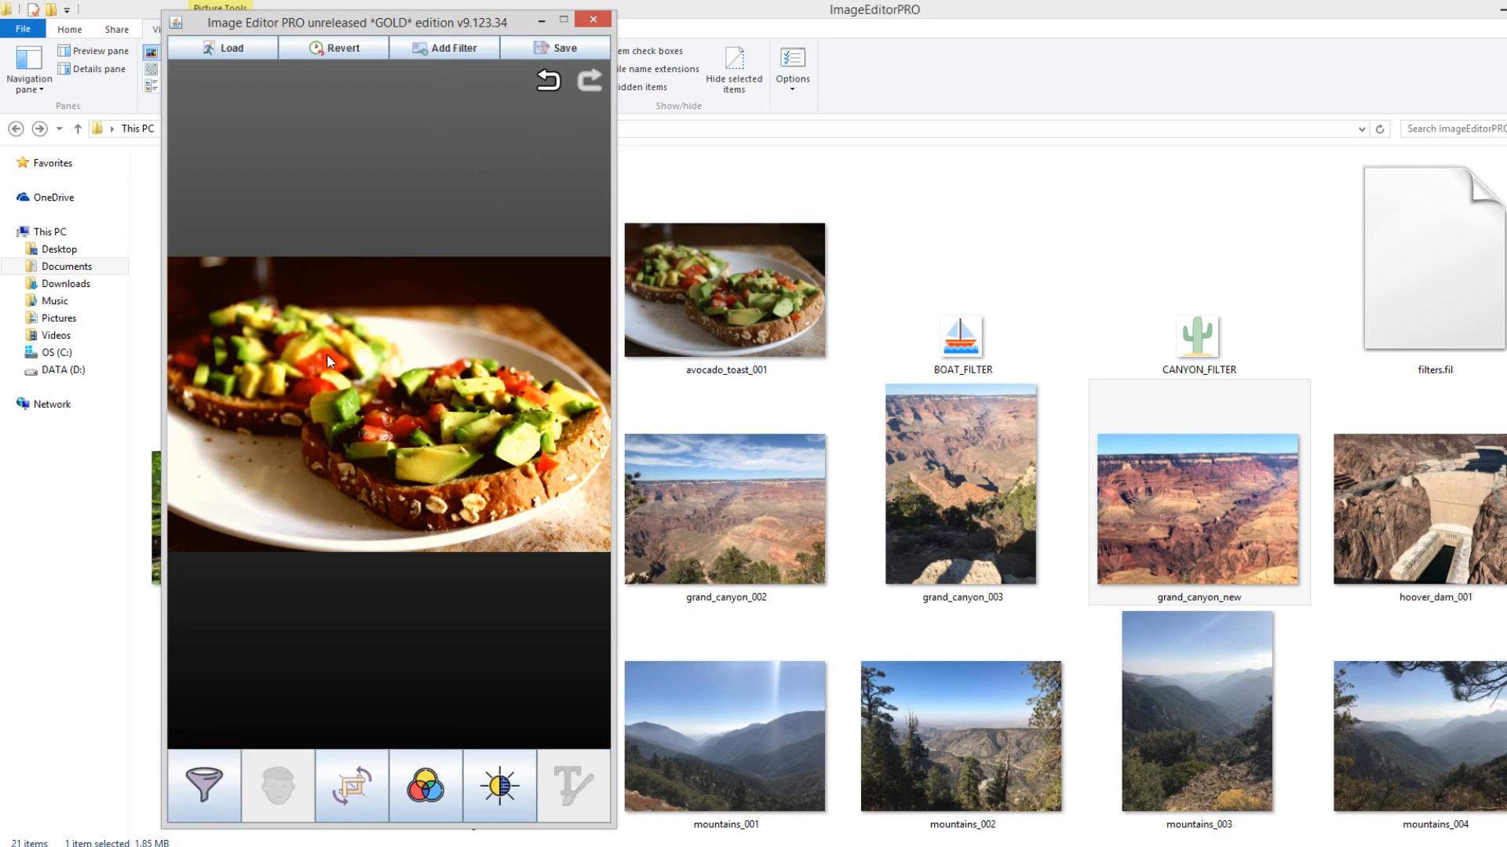
# Save the filtered toast photo as avocado_toast_new.jpg in the ImageEditorPRO folder
pyautogui.click(554, 48)
pyautogui.click(357, 495)
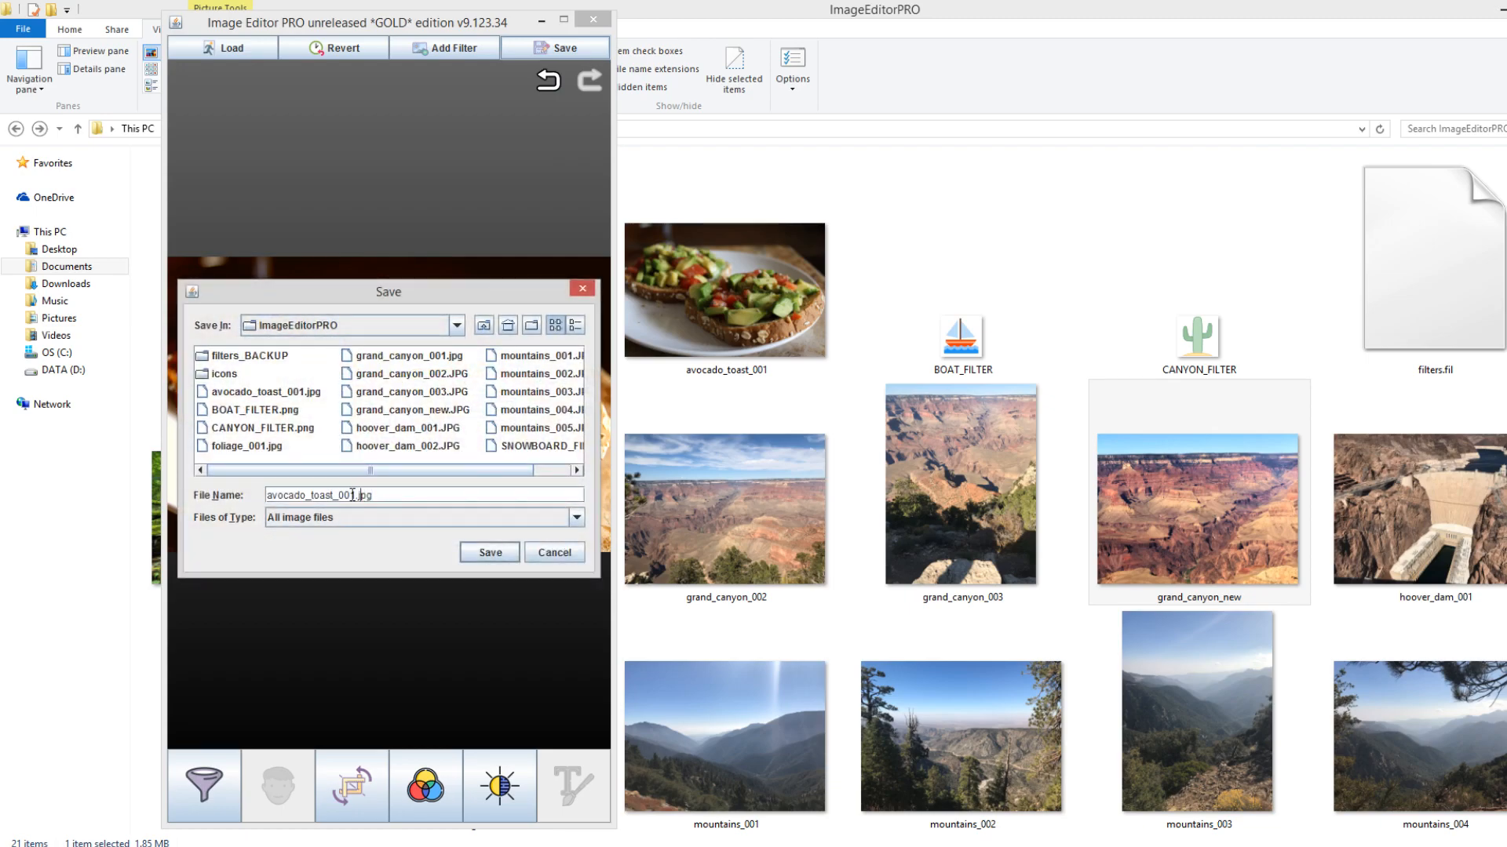
pyautogui.moveTo(340, 494); pyautogui.dragTo(353, 493)
pyautogui.write('nw')
pyautogui.press('BackSpace')
pyautogui.press('BackSpace')
pyautogui.write('new')
pyautogui.press('Return')
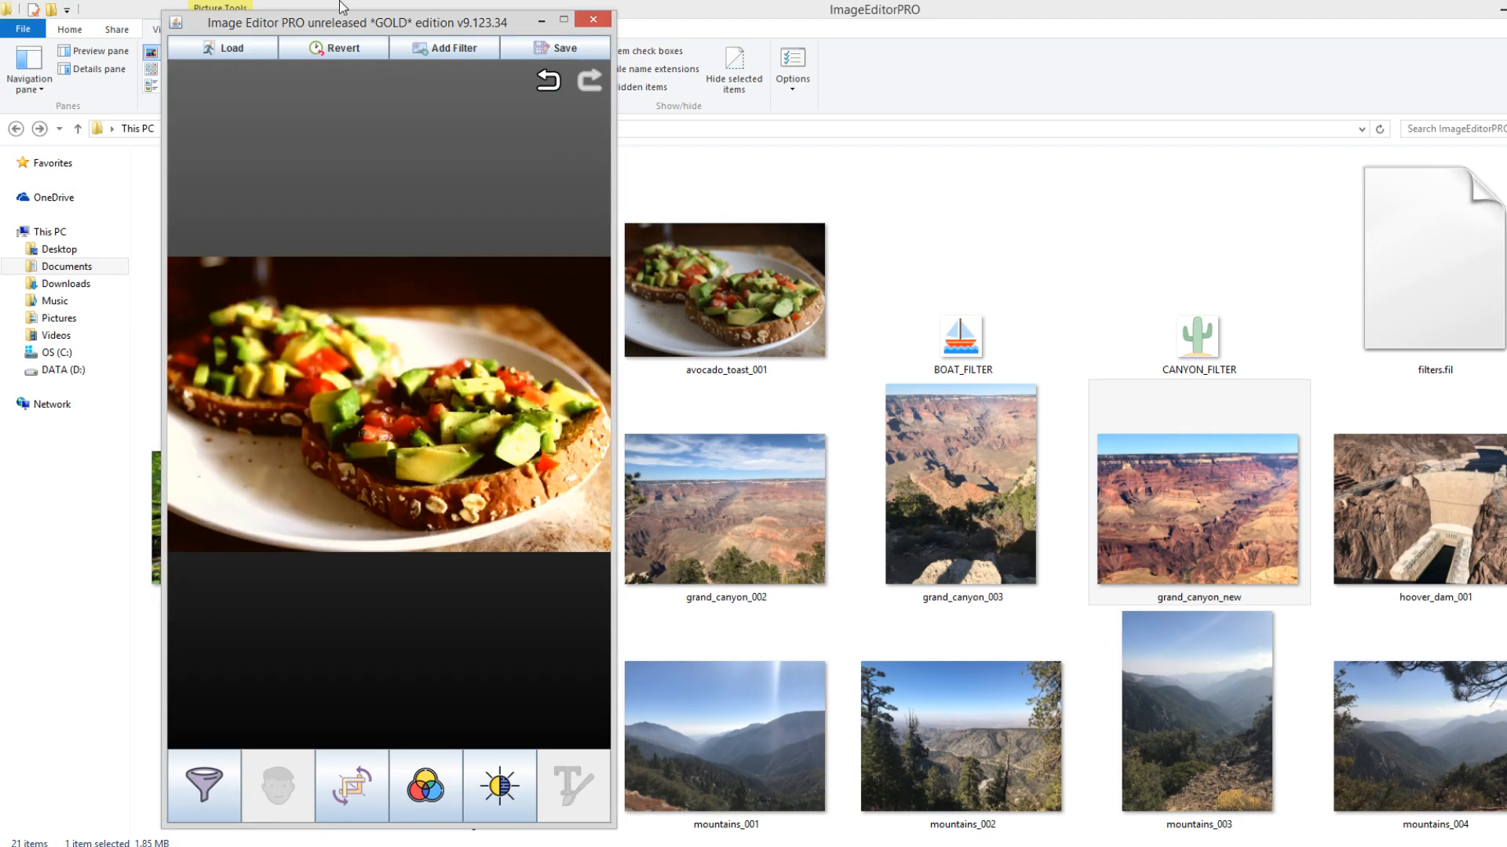
# Close the image editor and open the original avocado_toast_001 in Windows Photo Viewer
pyautogui.click(593, 19)
pyautogui.doubleClick(780, 295)
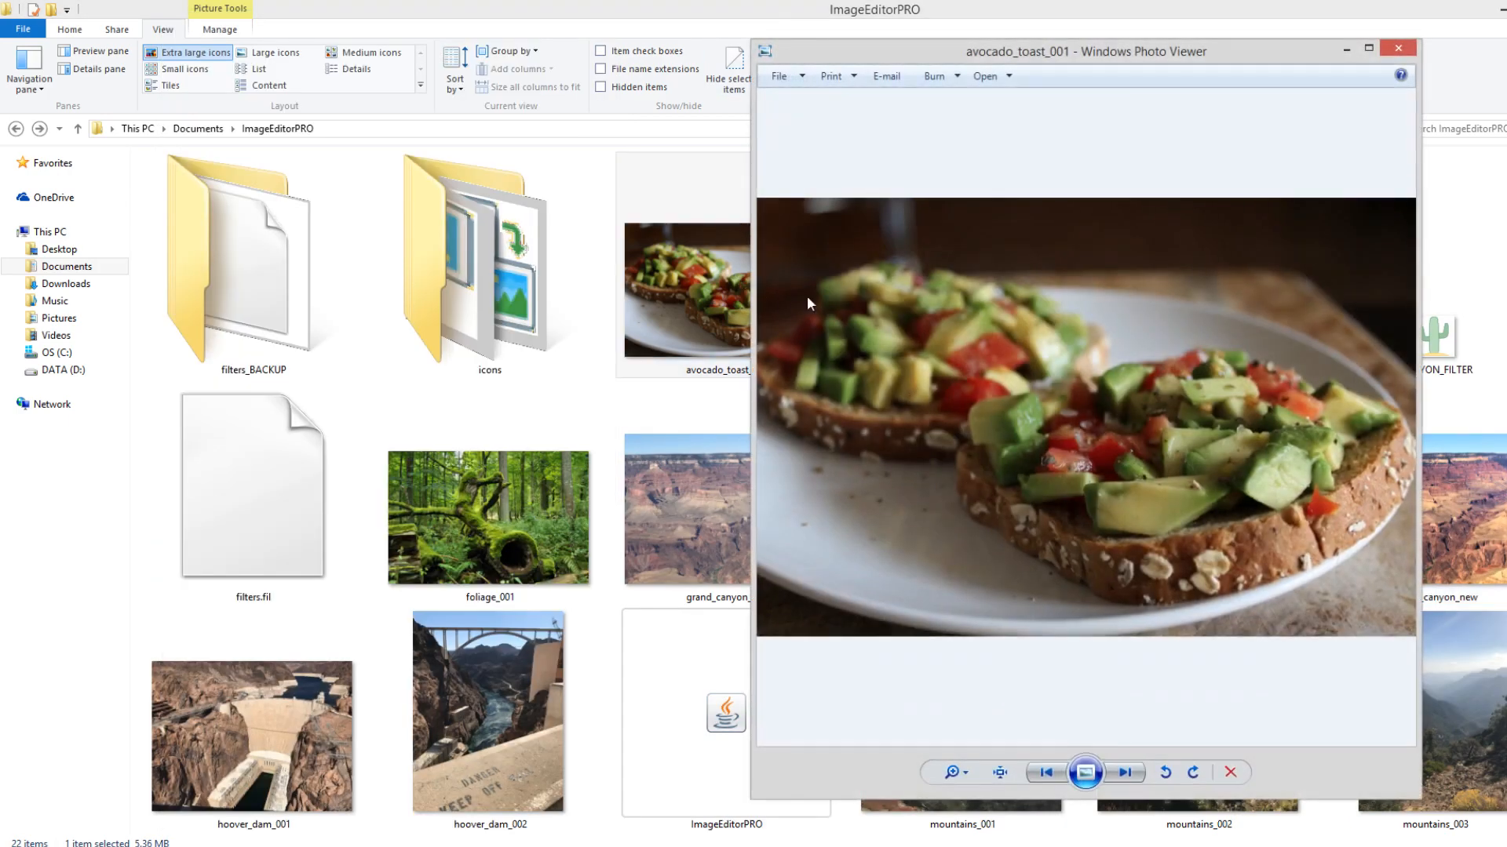
# Open avocado_toast_new in Windows Photo Viewer and place it beside avocado_toast_001 to compare the two photos
pyautogui.moveTo(980, 51); pyautogui.dragTo(324, 51)
pyautogui.click(898, 263)
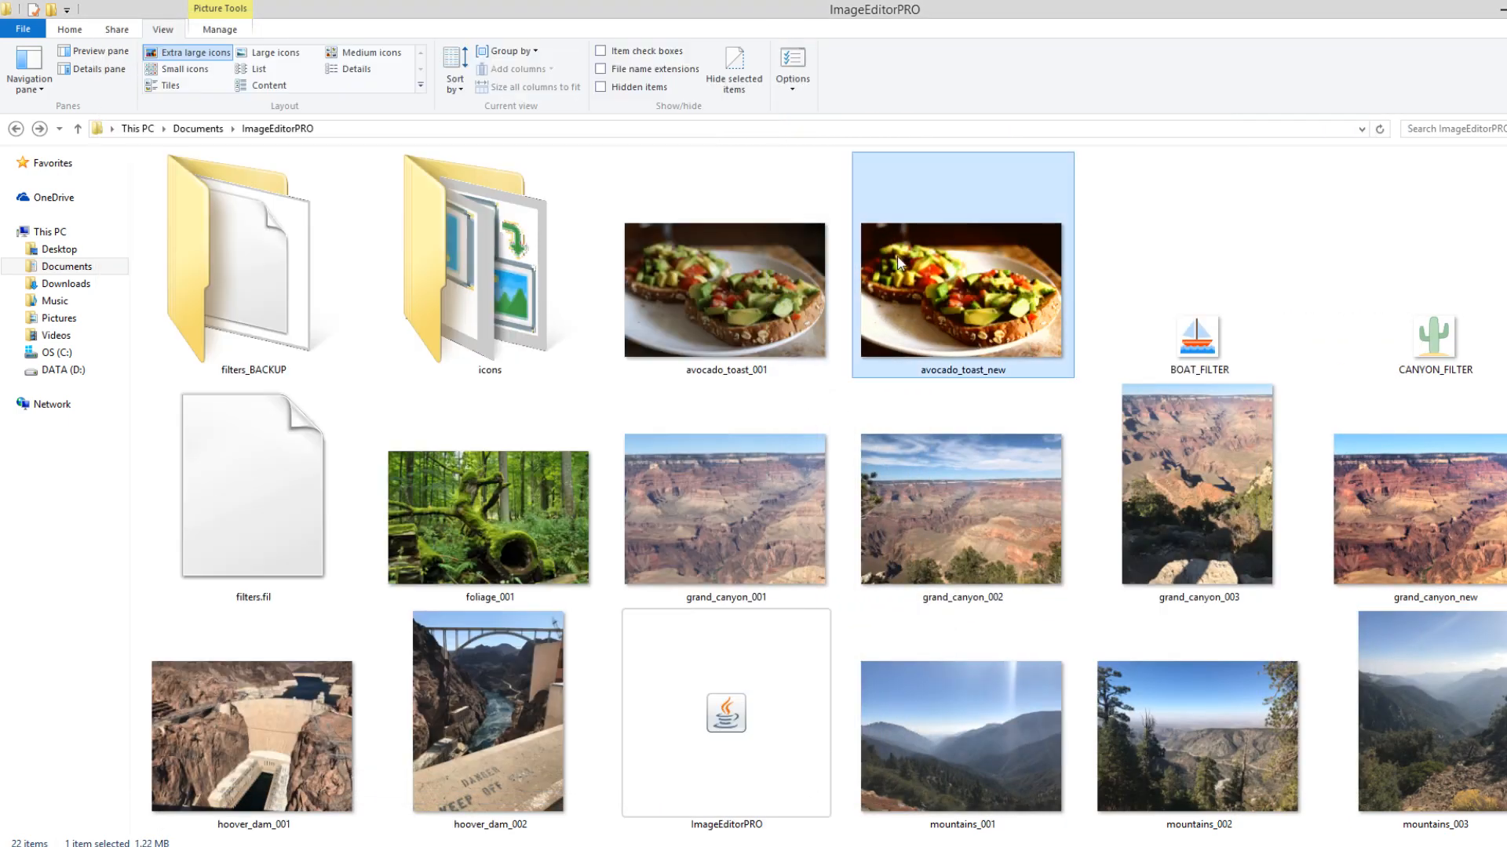
pyautogui.doubleClick(898, 263)
pyautogui.hotkey('alt', 'Tab')
pyautogui.hotkey('alt', 'Tab')
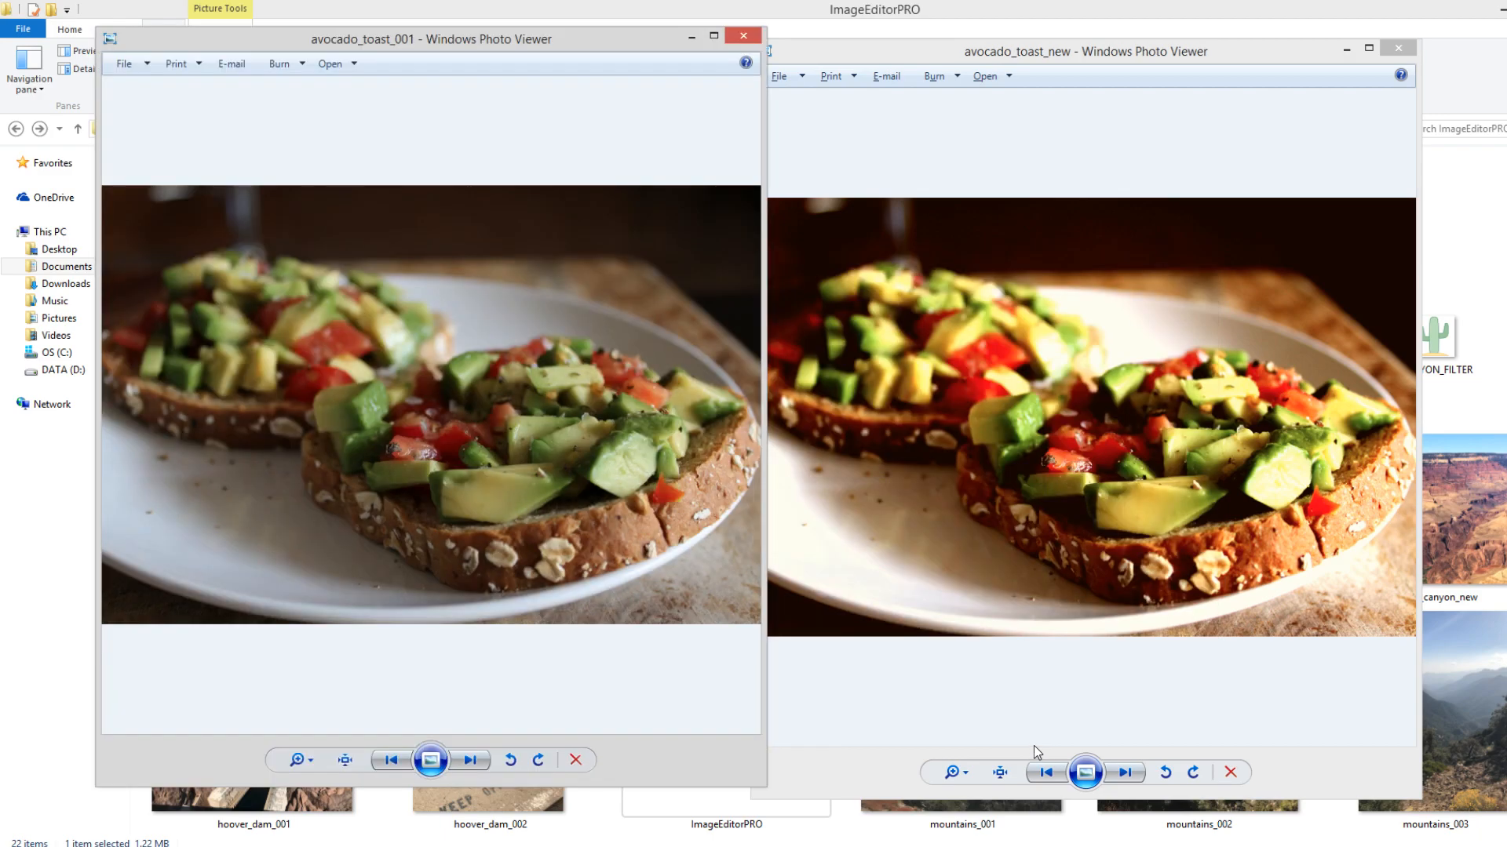
pyautogui.moveTo(830, 50); pyautogui.dragTo(846, 43)
pyautogui.click(448, 349)
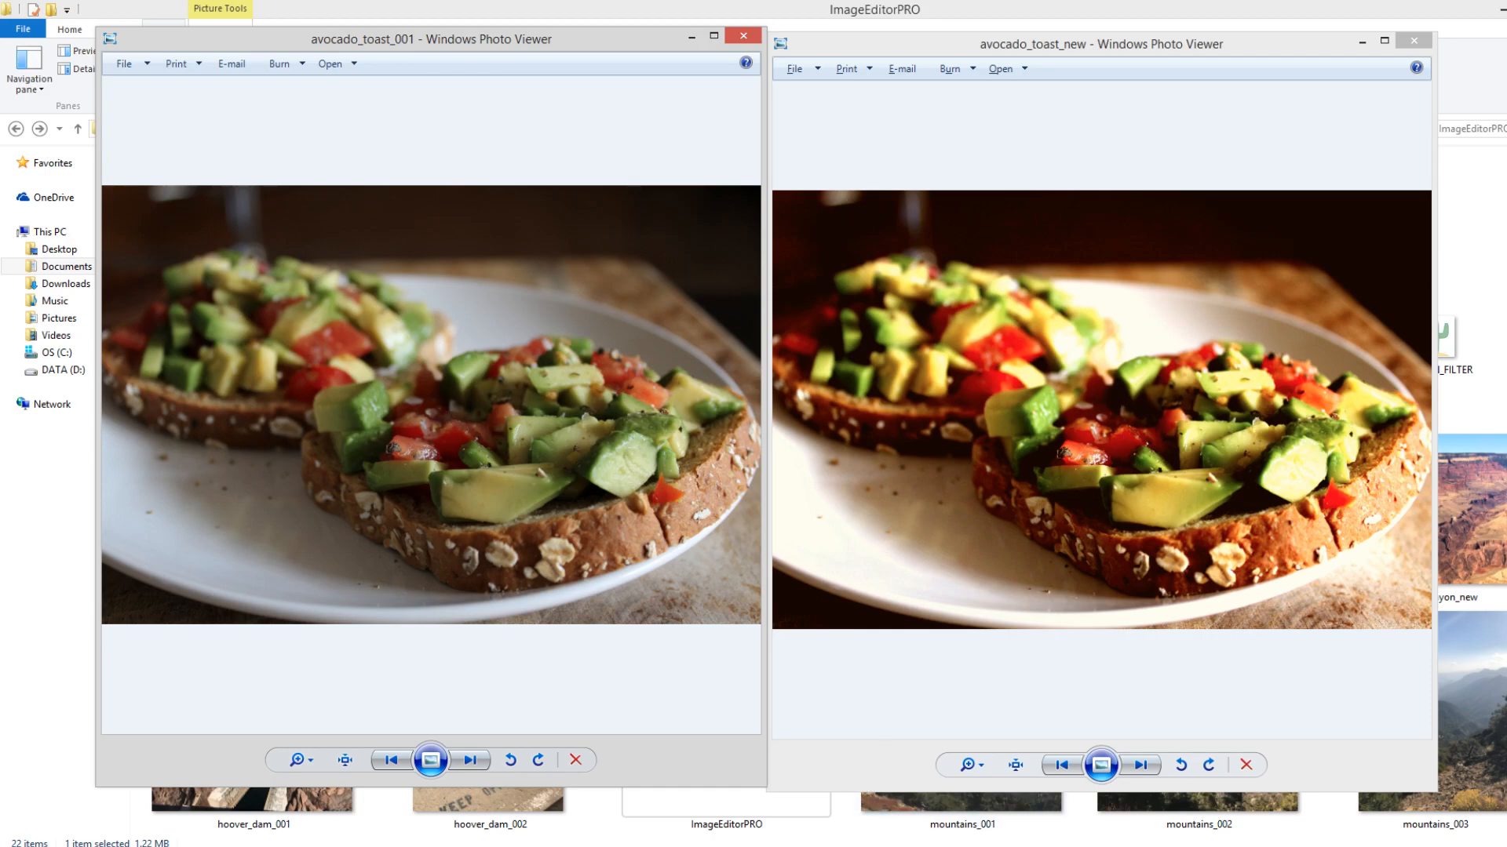
# Switch to Image Editor PRO and undo and redo the Food filter repeatedly to compare the toast photo before and after
pyautogui.click(1020, 846)
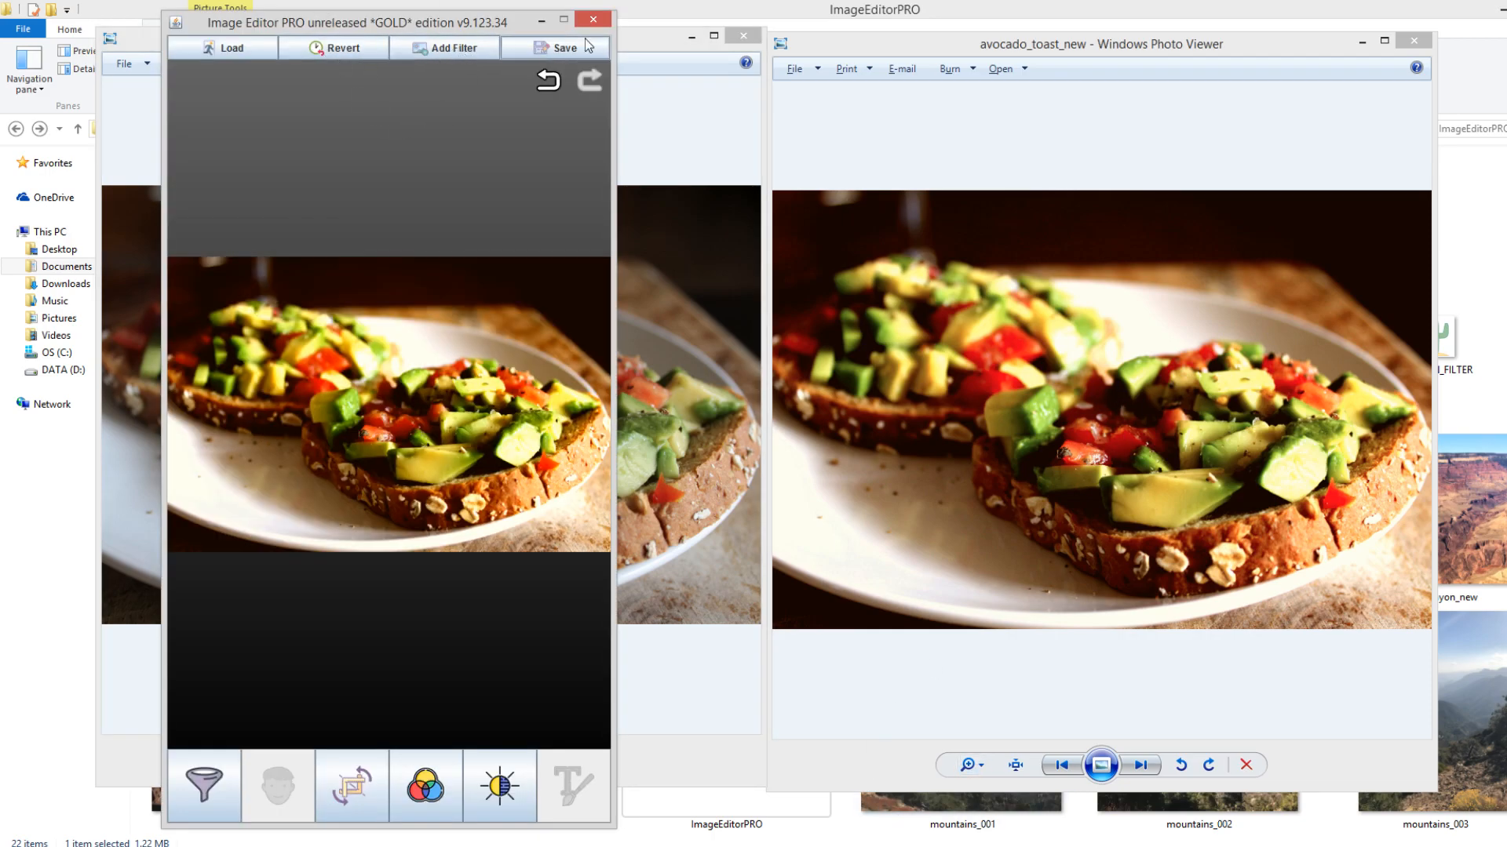
pyautogui.click(549, 80)
pyautogui.click(585, 84)
pyautogui.click(548, 81)
pyautogui.click(589, 82)
pyautogui.click(548, 81)
pyautogui.click(588, 81)
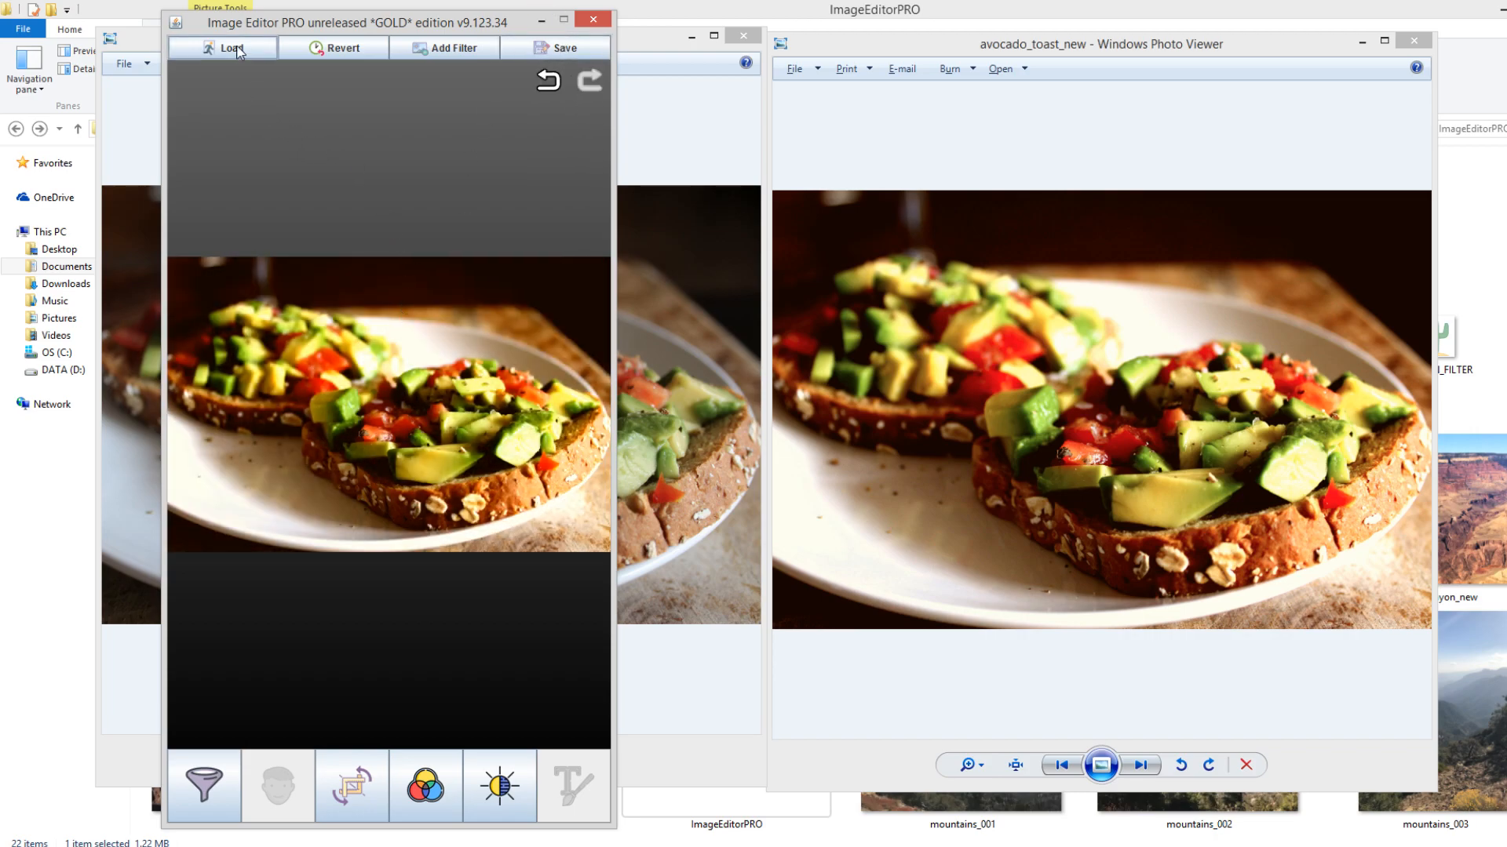
# Revert the toast photo to its original, return to the load screen and load grand_canyon_001.jpg
pyautogui.click(339, 48)
pyautogui.click(360, 455)
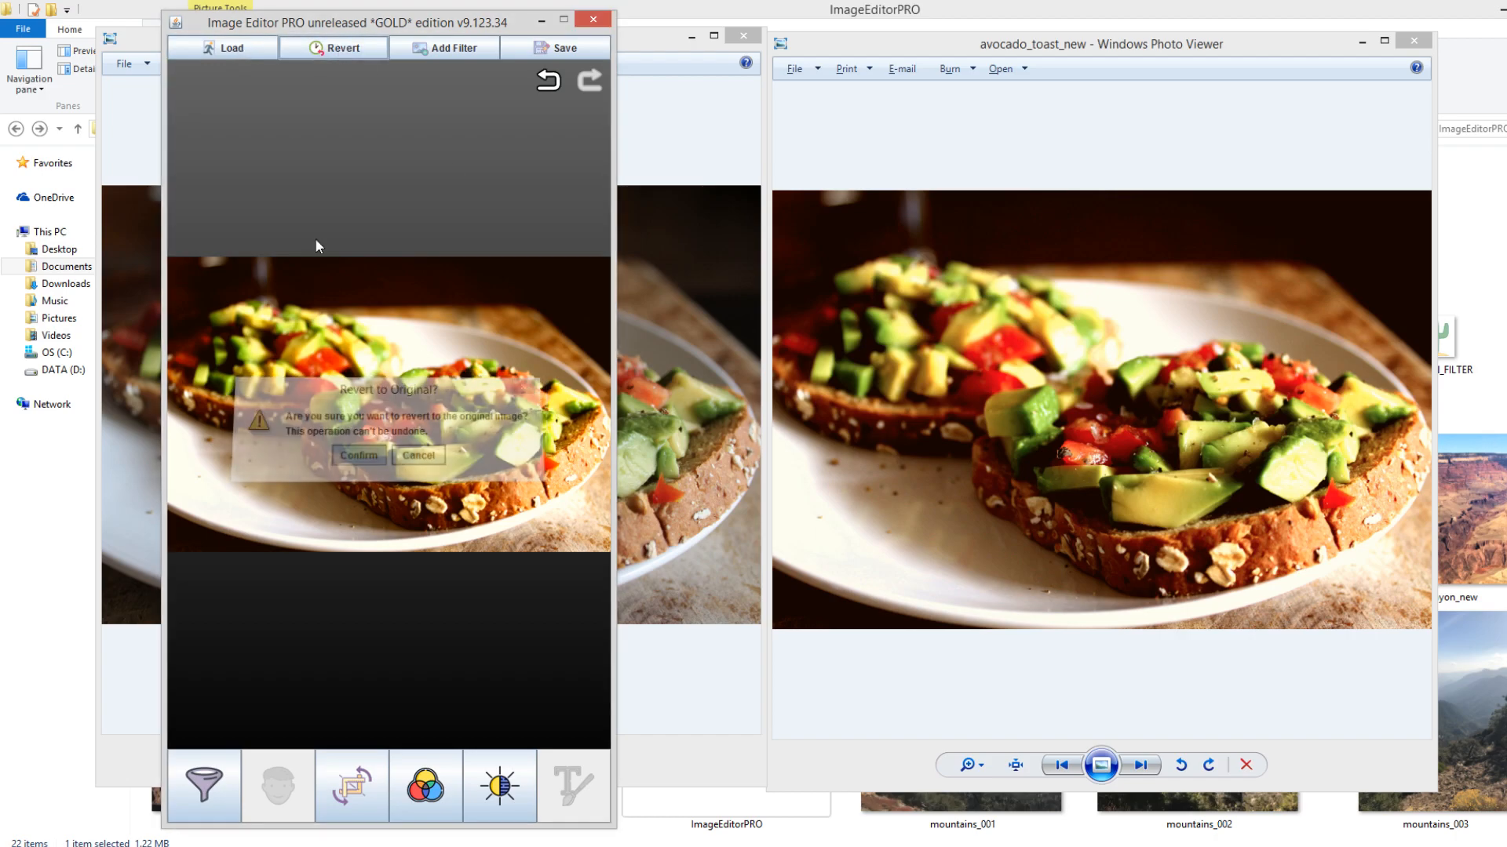
pyautogui.click(210, 52)
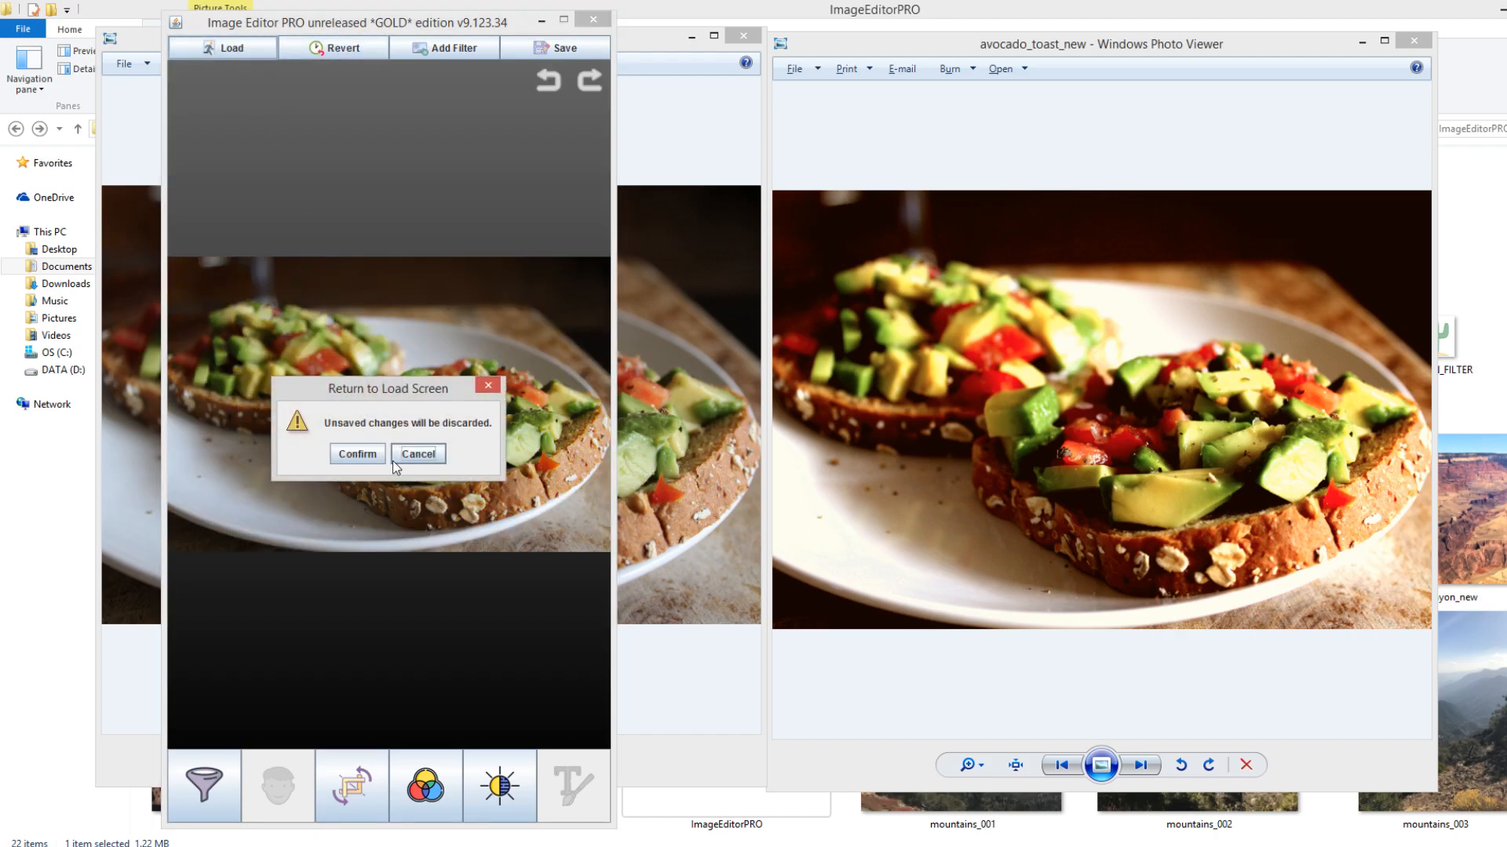
pyautogui.click(358, 457)
pyautogui.click(313, 395)
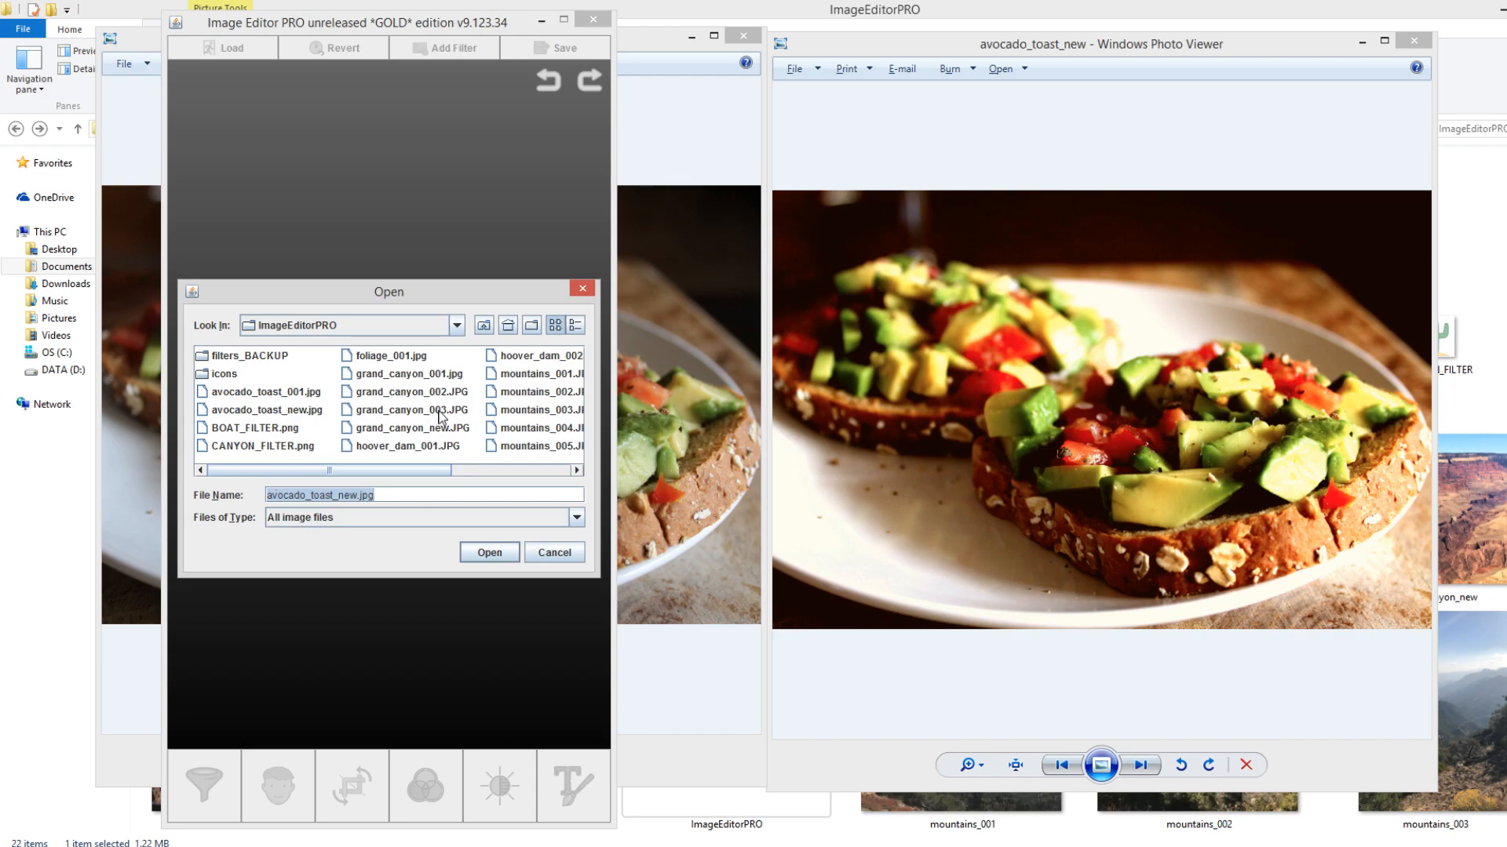
pyautogui.doubleClick(404, 376)
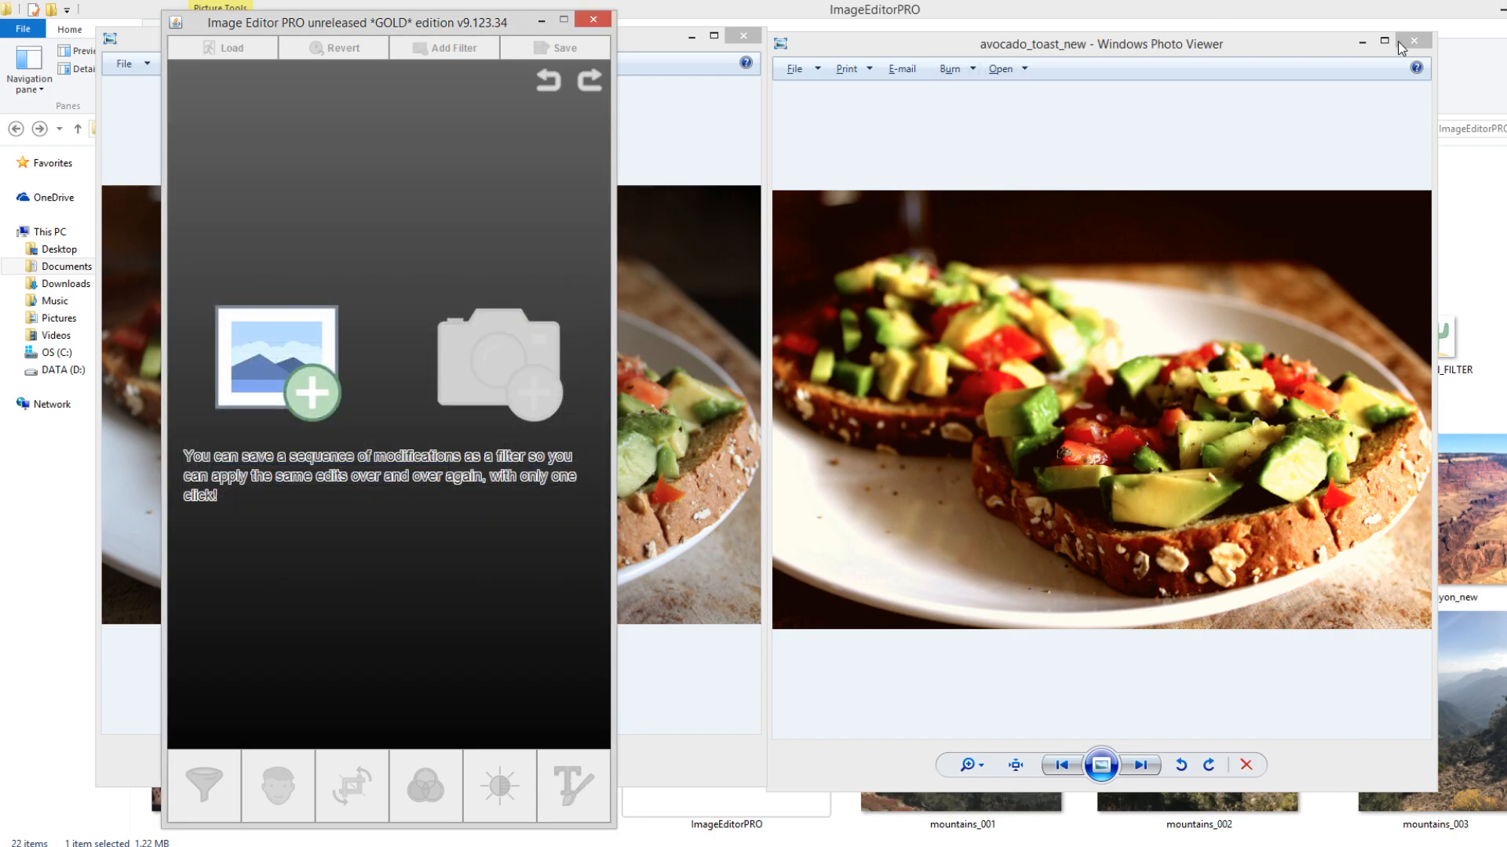
# Close both Windows Photo Viewer windows and move the image editor clear of the first folder thumbnails
pyautogui.click(1413, 41)
pyautogui.click(751, 34)
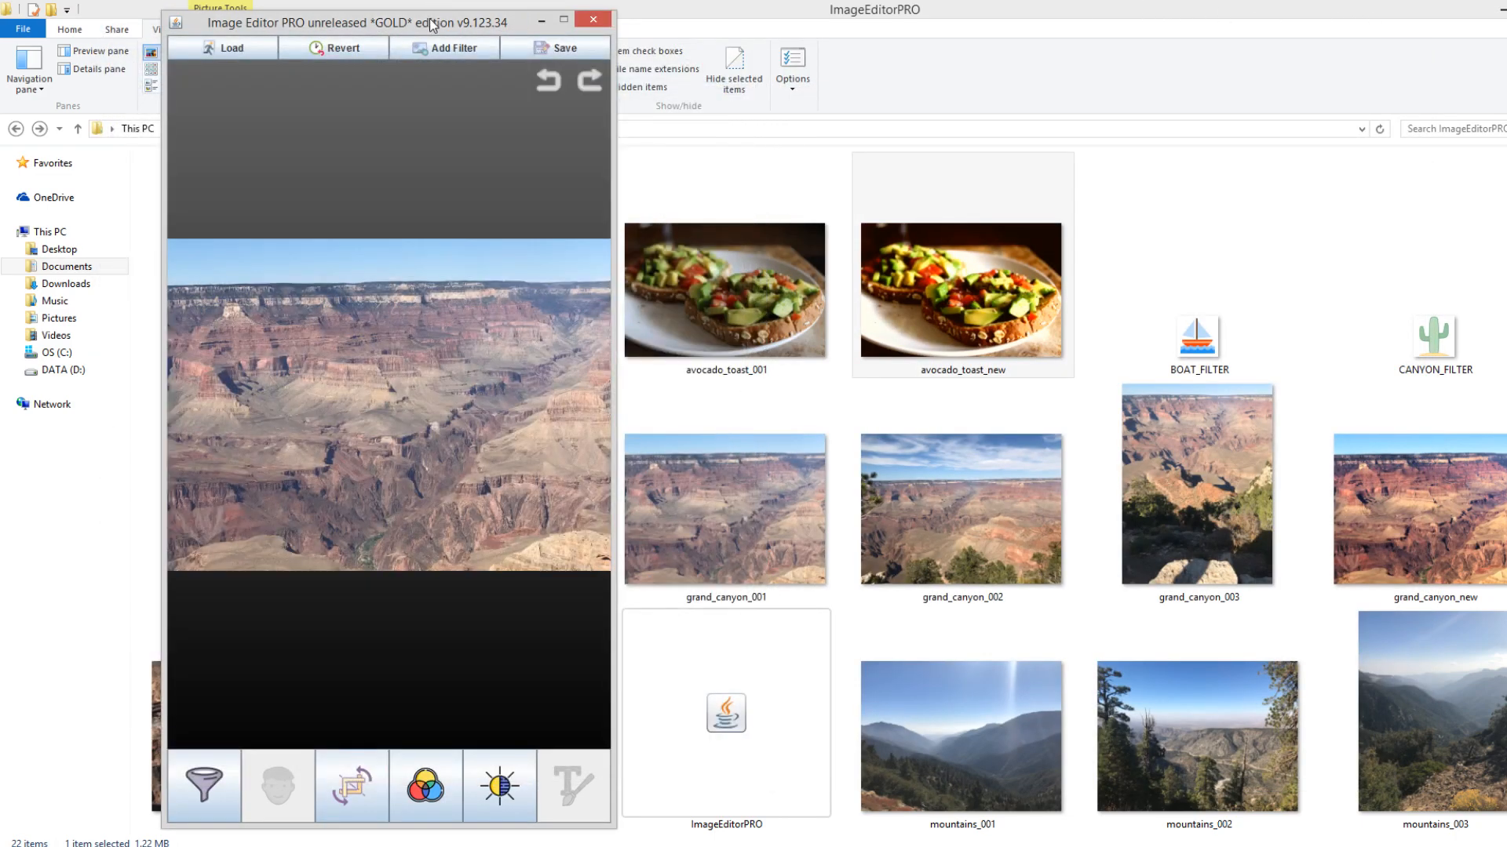
pyautogui.moveTo(430, 20); pyautogui.dragTo(987, 35)
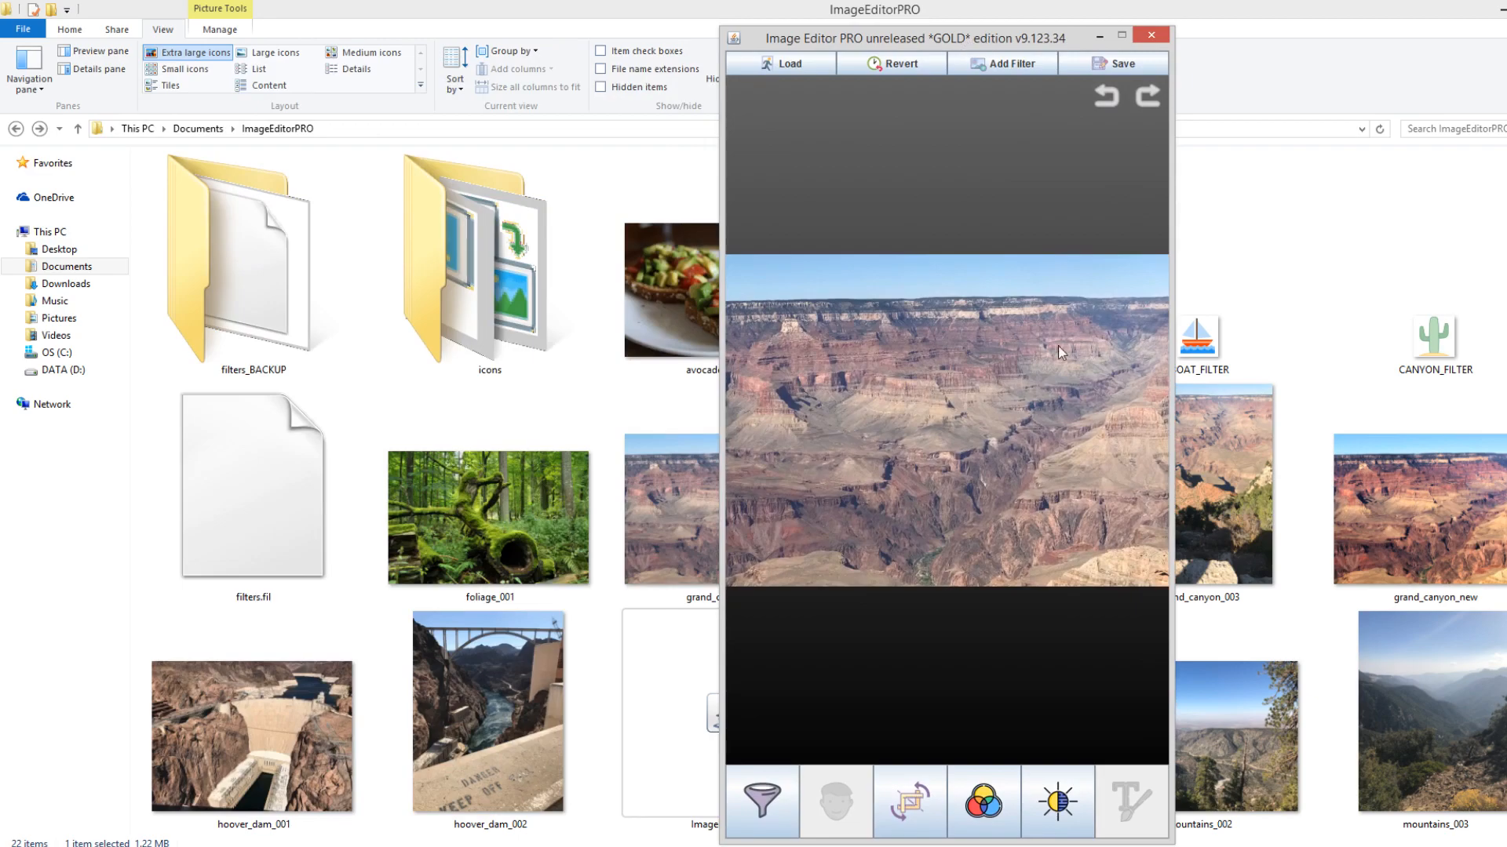
# Raise the canyon photo's intensity and warmth slightly, increase its contrast a bit more, and apply the colour adjustments
pyautogui.click(983, 808)
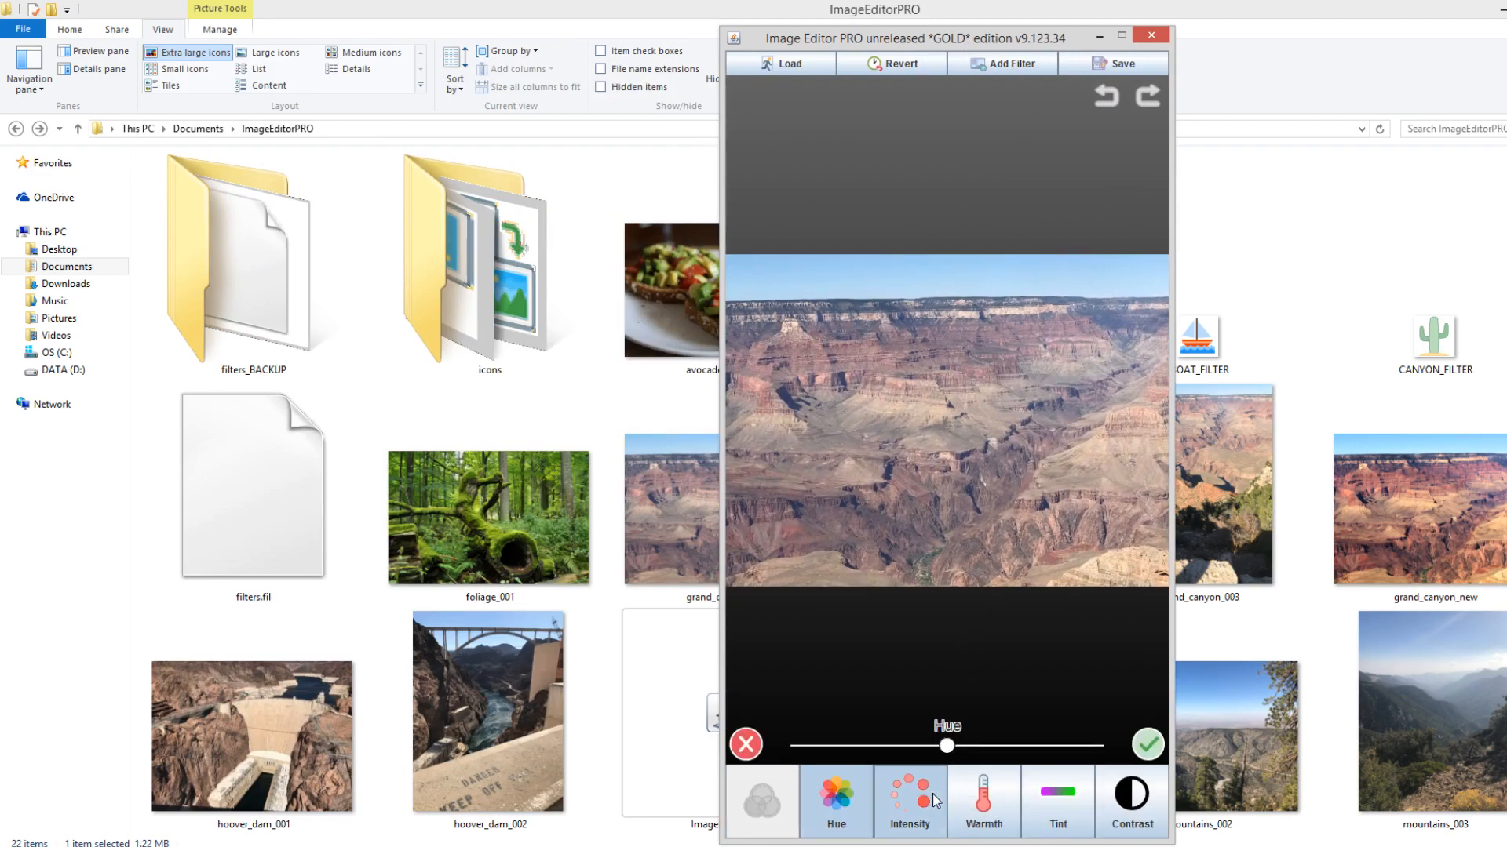
pyautogui.click(911, 800)
pyautogui.moveTo(948, 747); pyautogui.dragTo(963, 758)
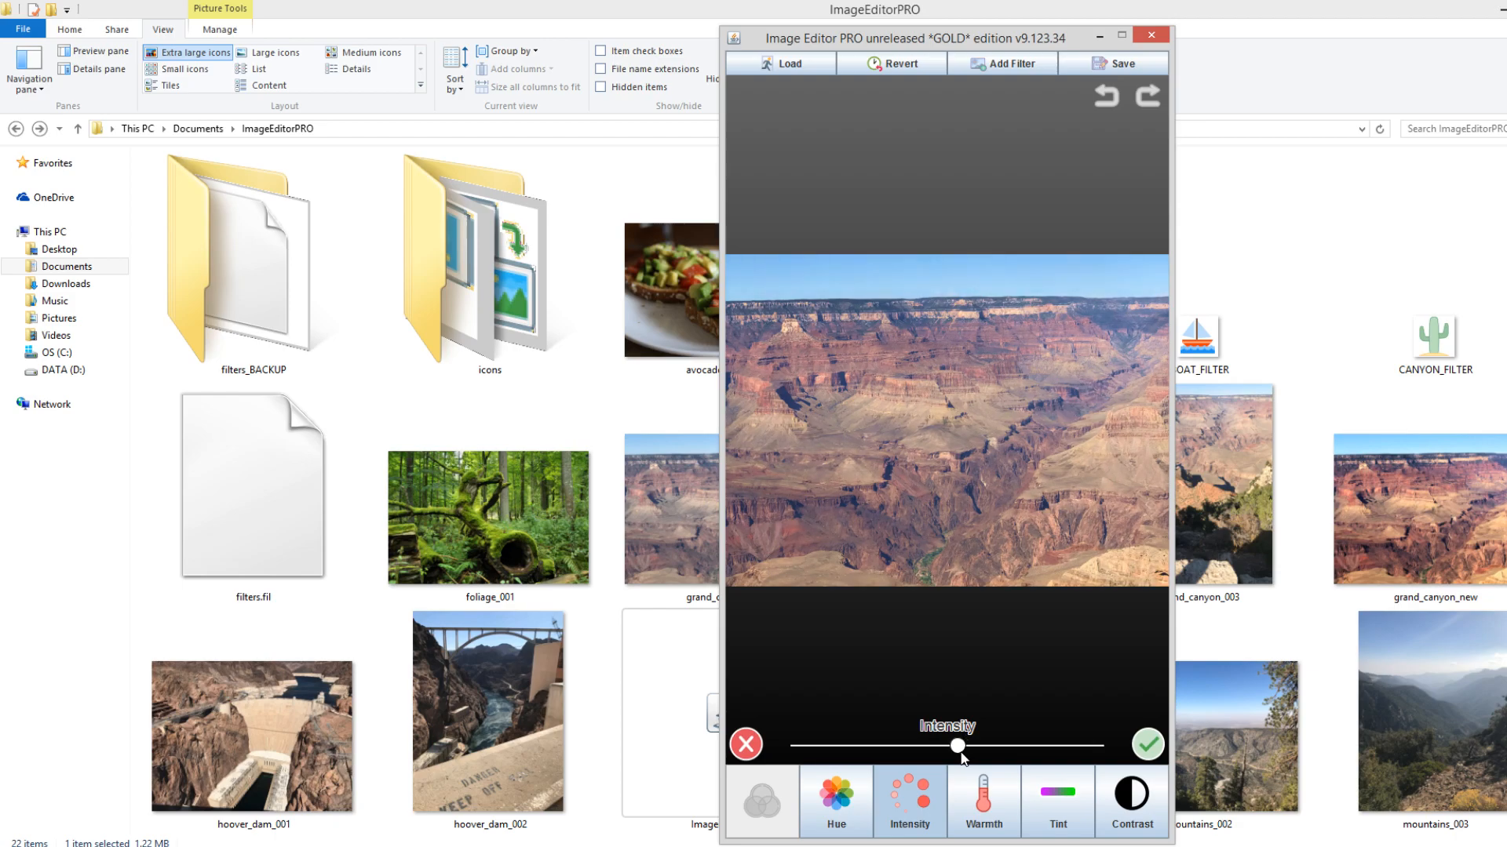
pyautogui.click(1004, 795)
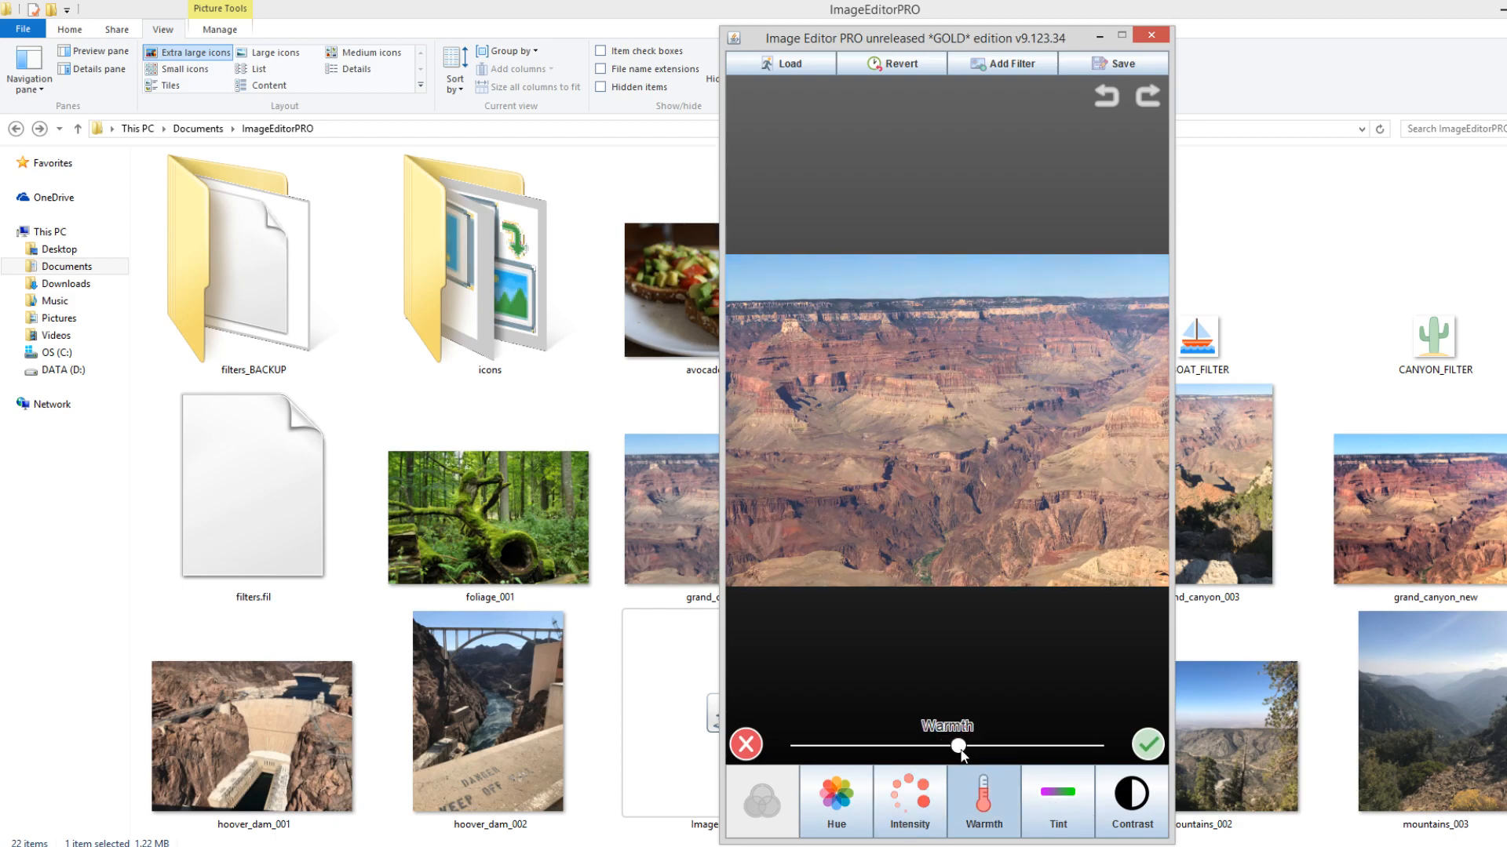
pyautogui.click(1113, 809)
pyautogui.moveTo(951, 747); pyautogui.dragTo(977, 750)
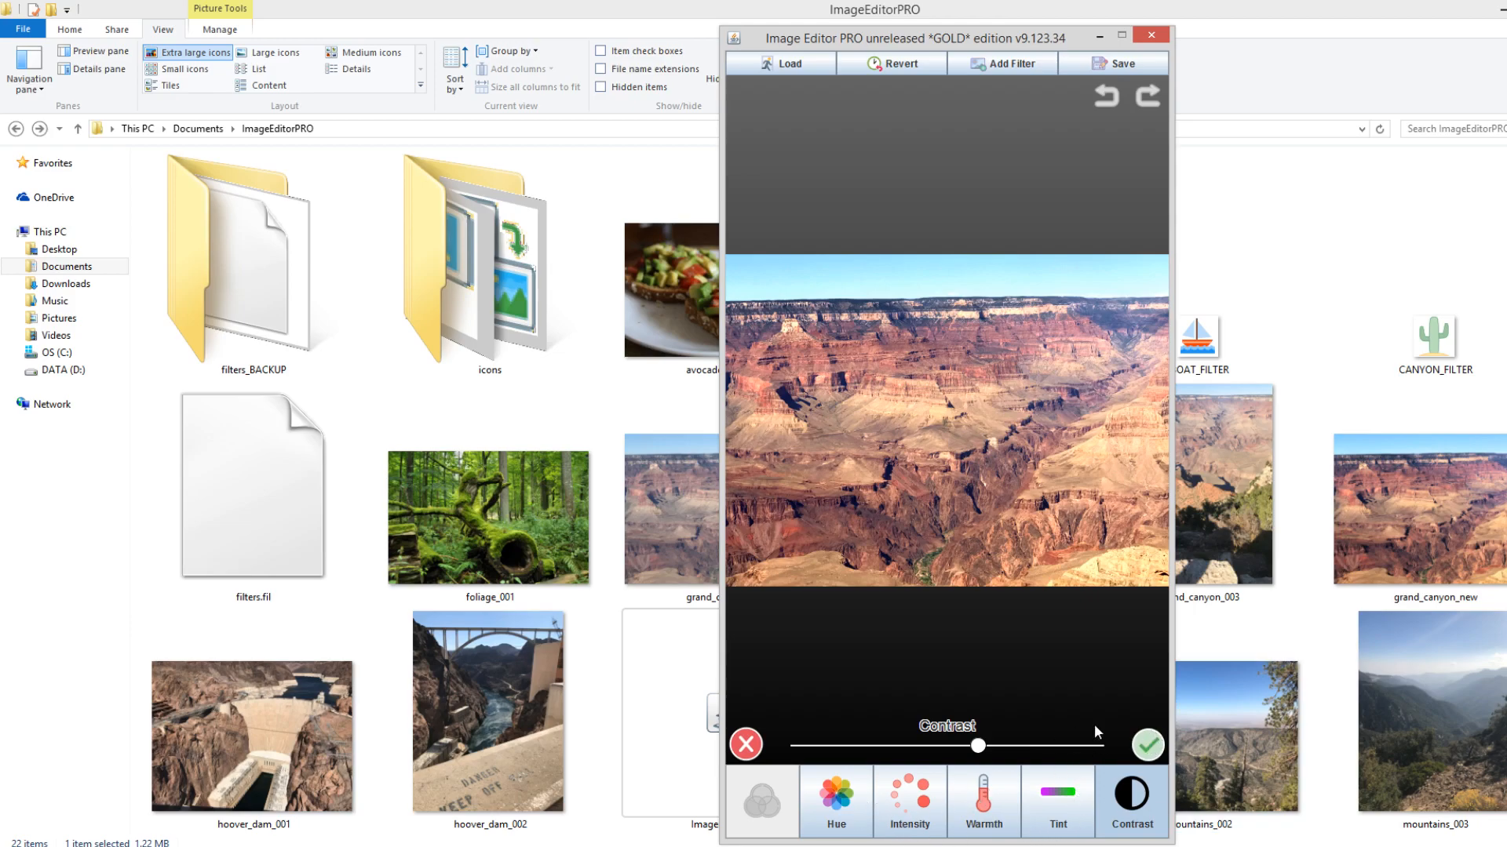
pyautogui.click(1148, 745)
# Raise the canyon photo's brightness slightly, add moderate light and shadows, and apply the lighting adjustments
pyautogui.click(1042, 804)
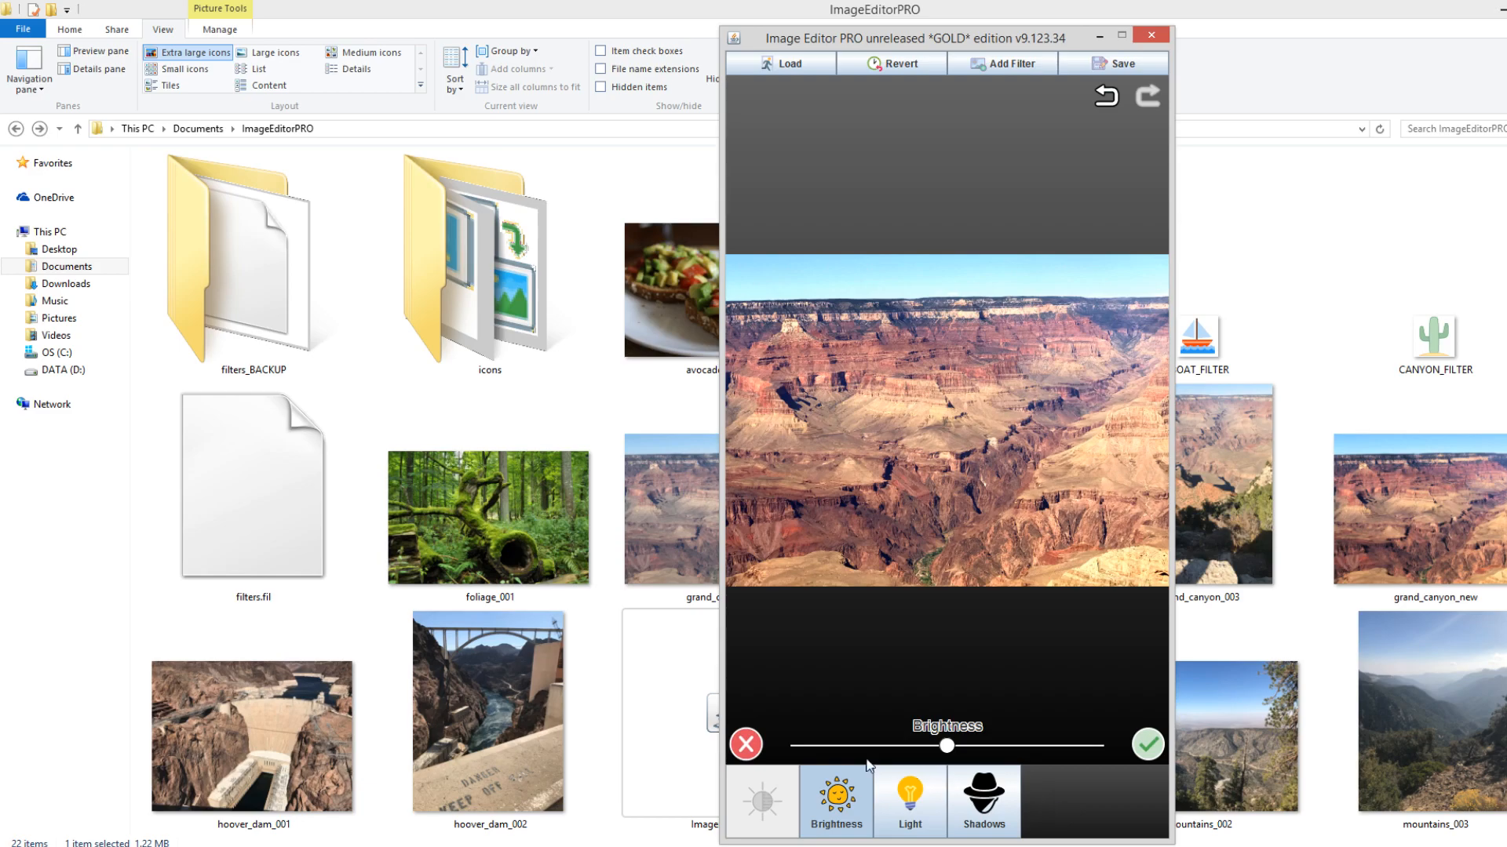
pyautogui.moveTo(951, 748)
pyautogui.mouseDown()
pyautogui.moveTo(935, 749)
pyautogui.moveTo(956, 753)
pyautogui.mouseUp()
pyautogui.click(877, 814)
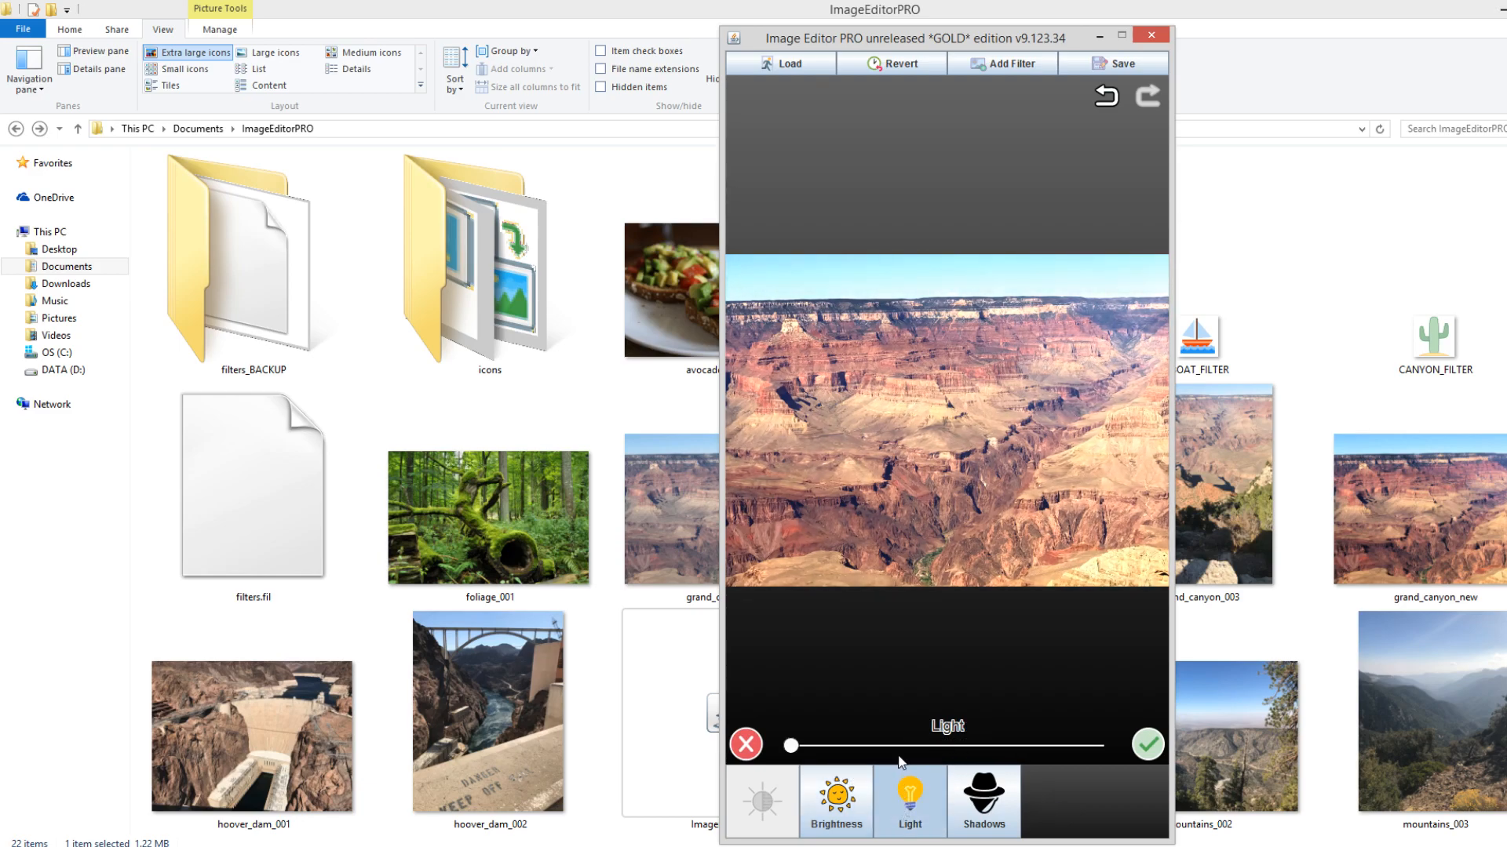
pyautogui.moveTo(791, 749); pyautogui.dragTo(853, 750)
pyautogui.click(954, 797)
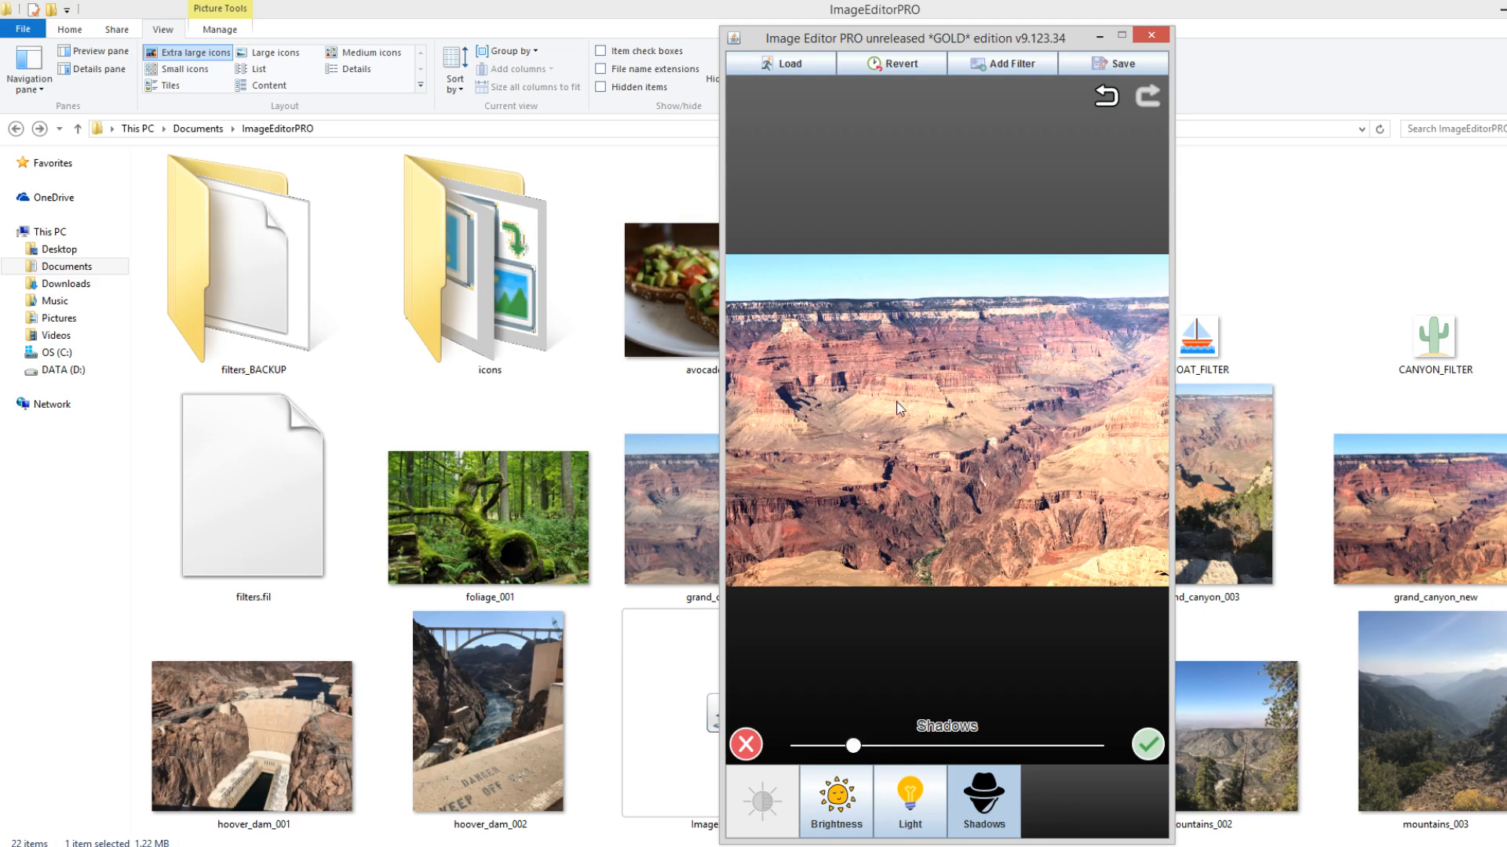
pyautogui.click(1142, 752)
# Fine-tune the canyon photo with slight increases in warmth, intensity and contrast, and apply them
pyautogui.click(973, 813)
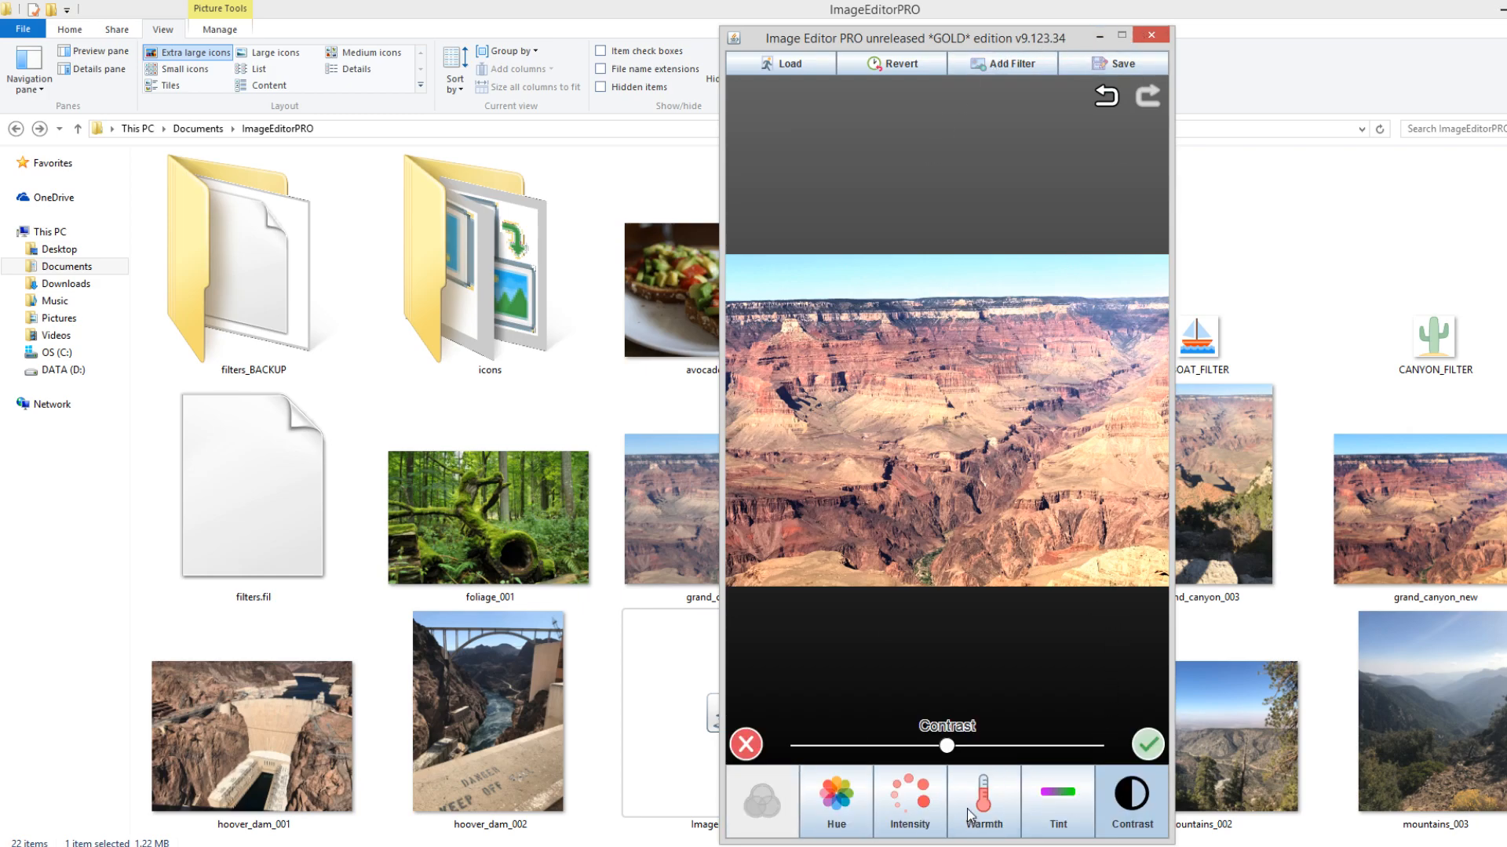
pyautogui.click(970, 817)
pyautogui.moveTo(946, 746)
pyautogui.mouseDown()
pyautogui.moveTo(978, 750)
pyautogui.moveTo(954, 750)
pyautogui.mouseUp()
pyautogui.click(917, 813)
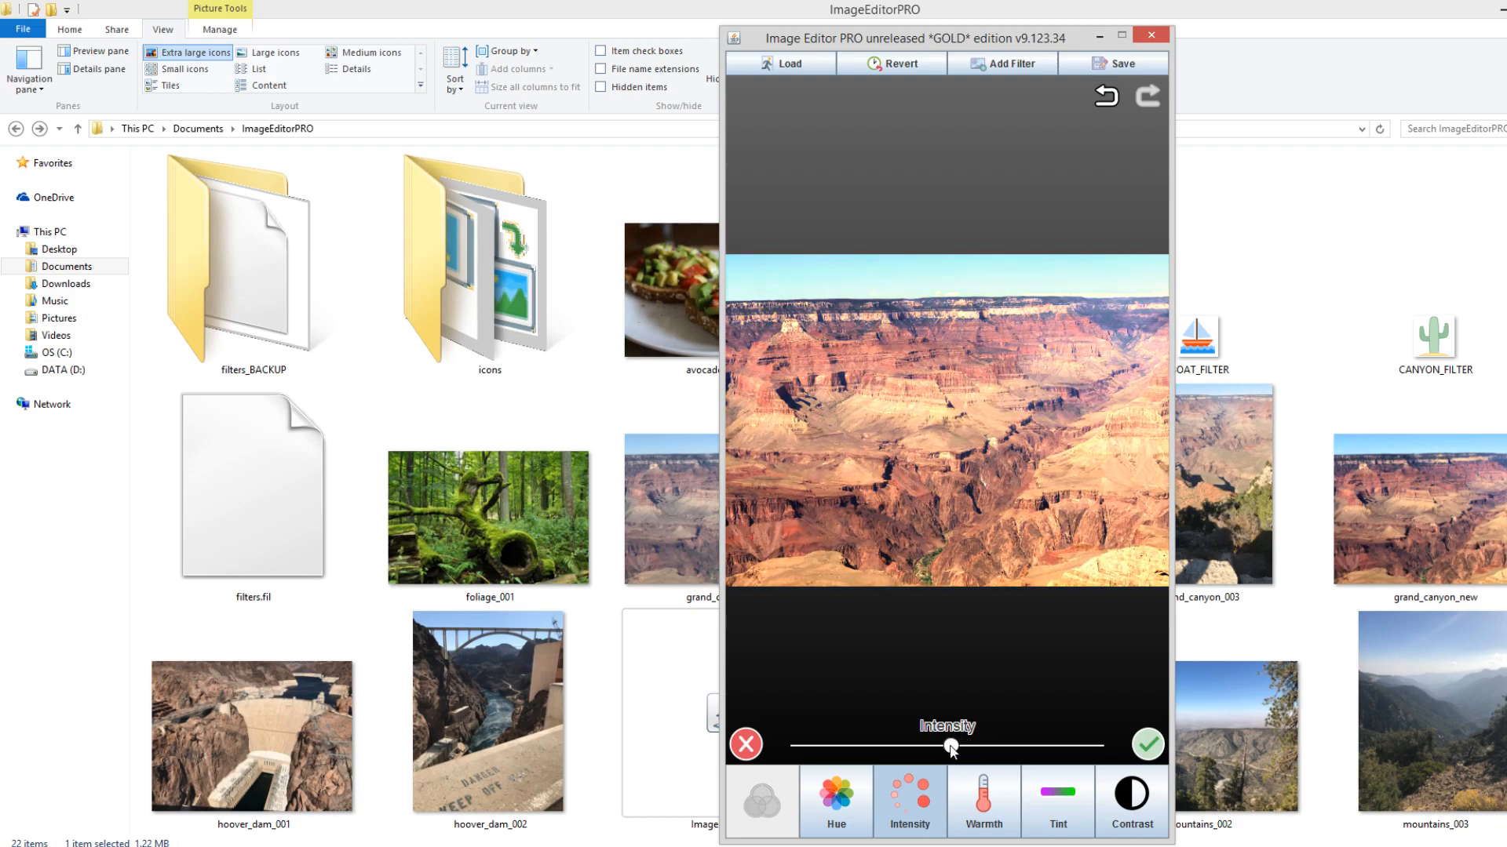
pyautogui.click(1122, 798)
pyautogui.moveTo(953, 745)
pyautogui.mouseDown()
pyautogui.moveTo(973, 745)
pyautogui.moveTo(958, 745)
pyautogui.mouseUp()
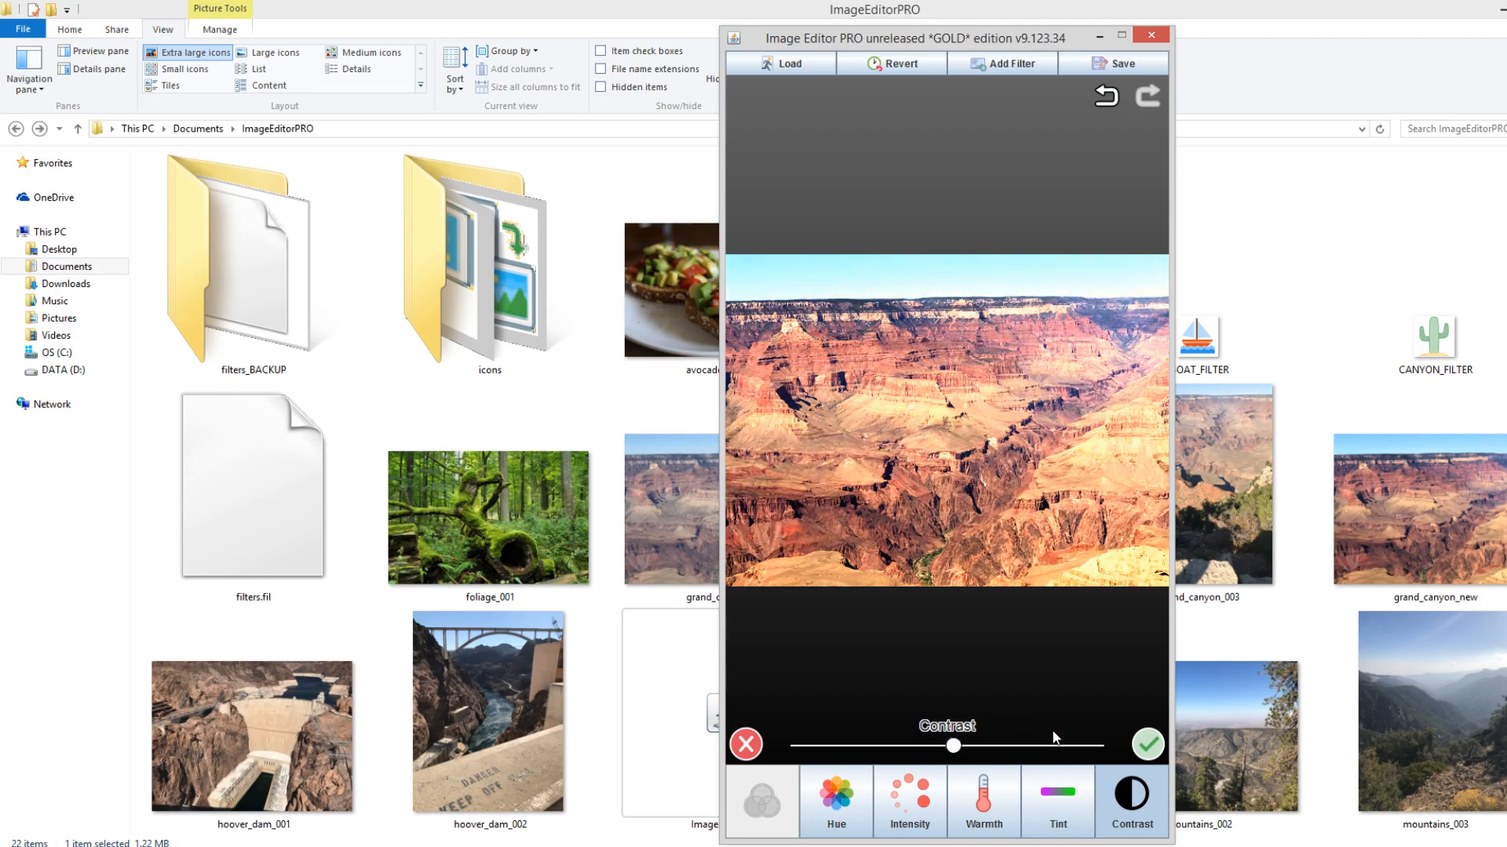
pyautogui.click(1148, 747)
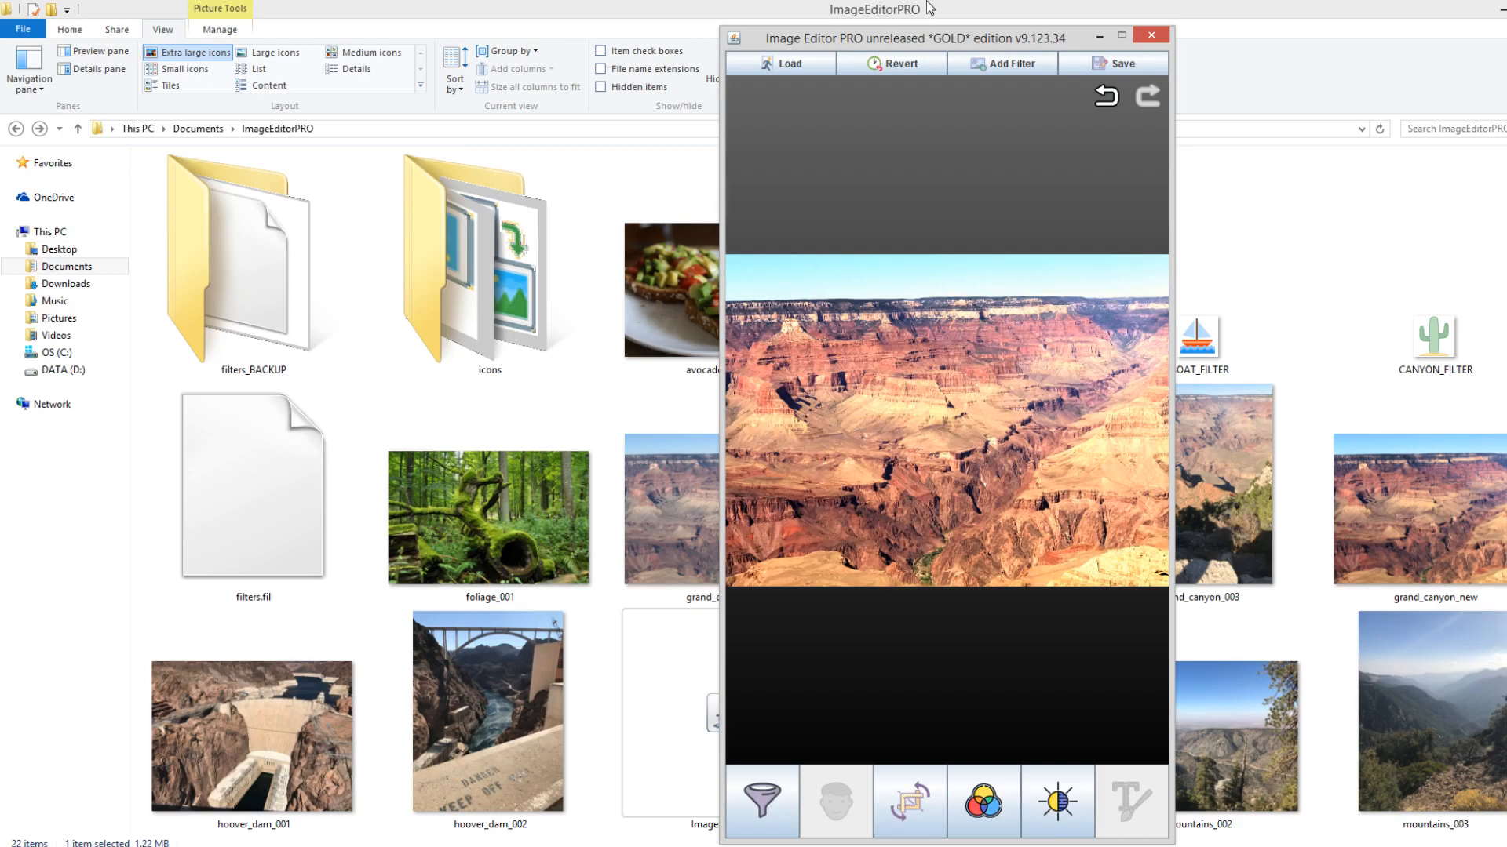
# Save the canyon edits as a filter named Canyon with the icon CANYON_FILTER.png, and check it among the available filters
pyautogui.moveTo(916, 36); pyautogui.dragTo(281, 25)
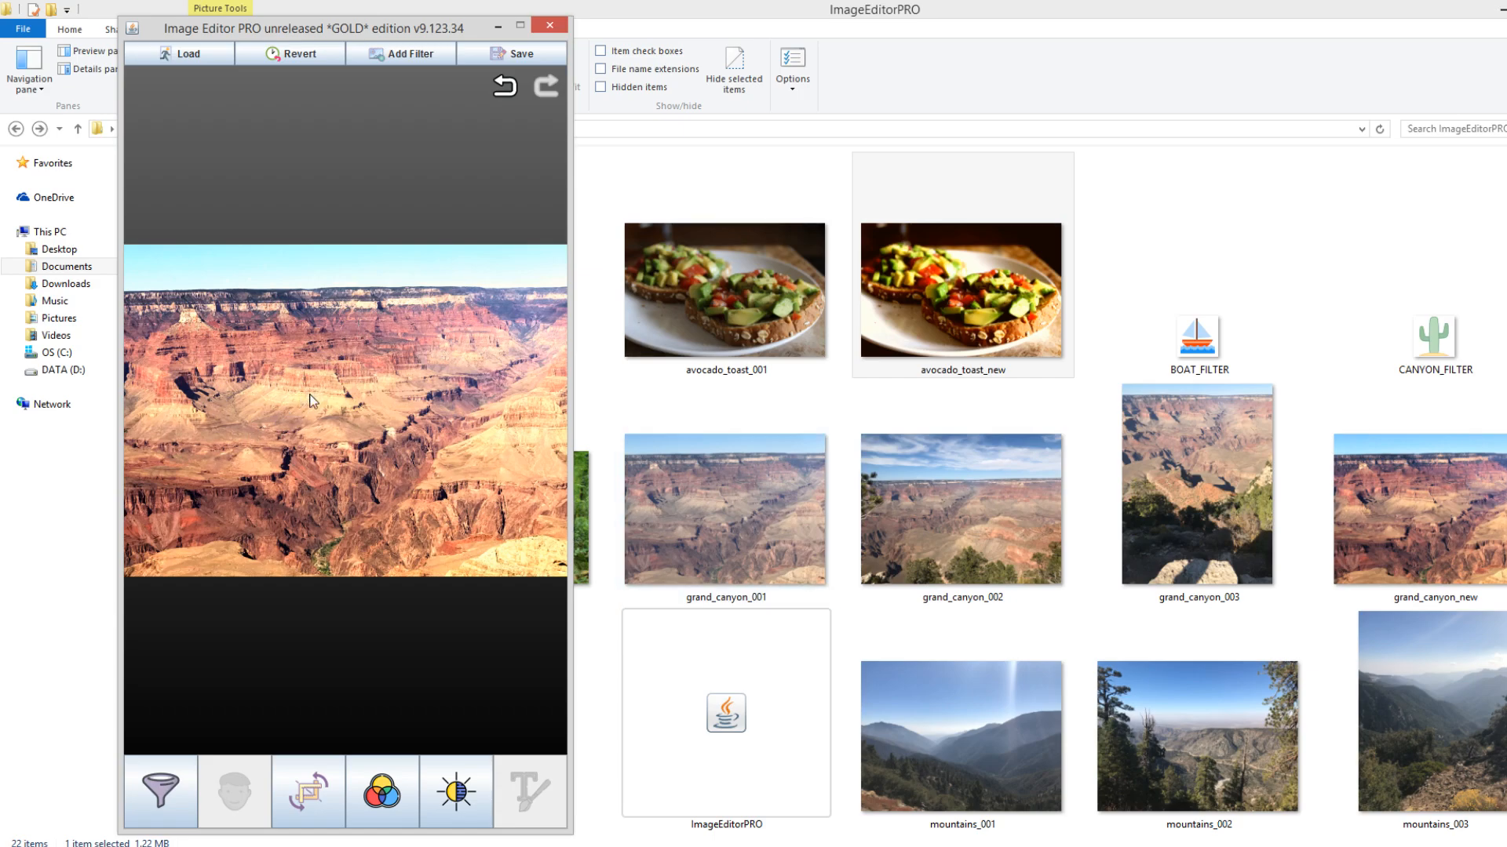
pyautogui.click(388, 58)
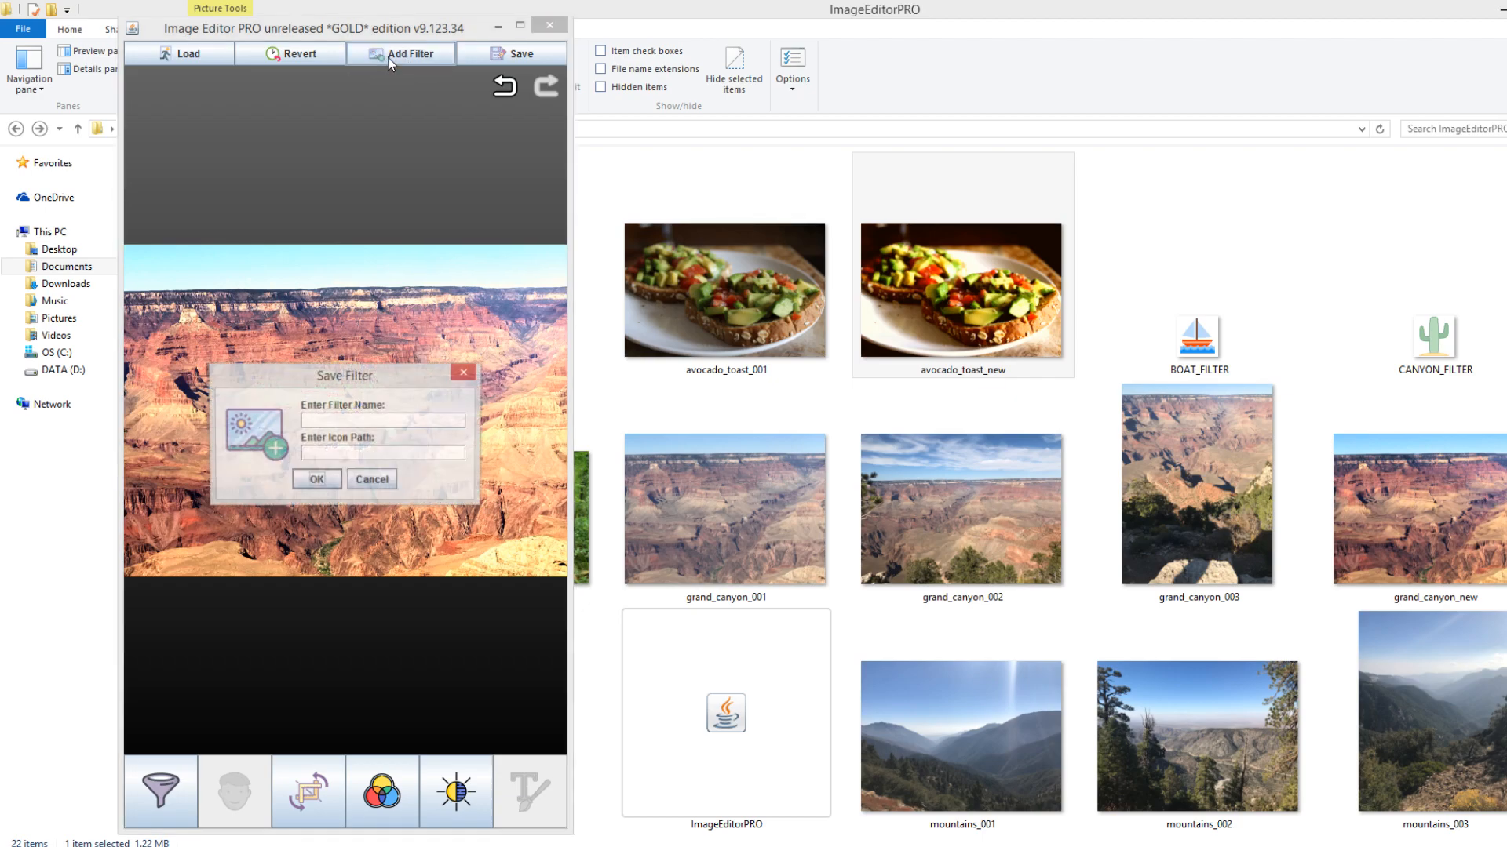
pyautogui.moveTo(313, 380)
pyautogui.mouseDown()
pyautogui.moveTo(314, 403)
pyautogui.moveTo(322, 388)
pyautogui.mouseUp()
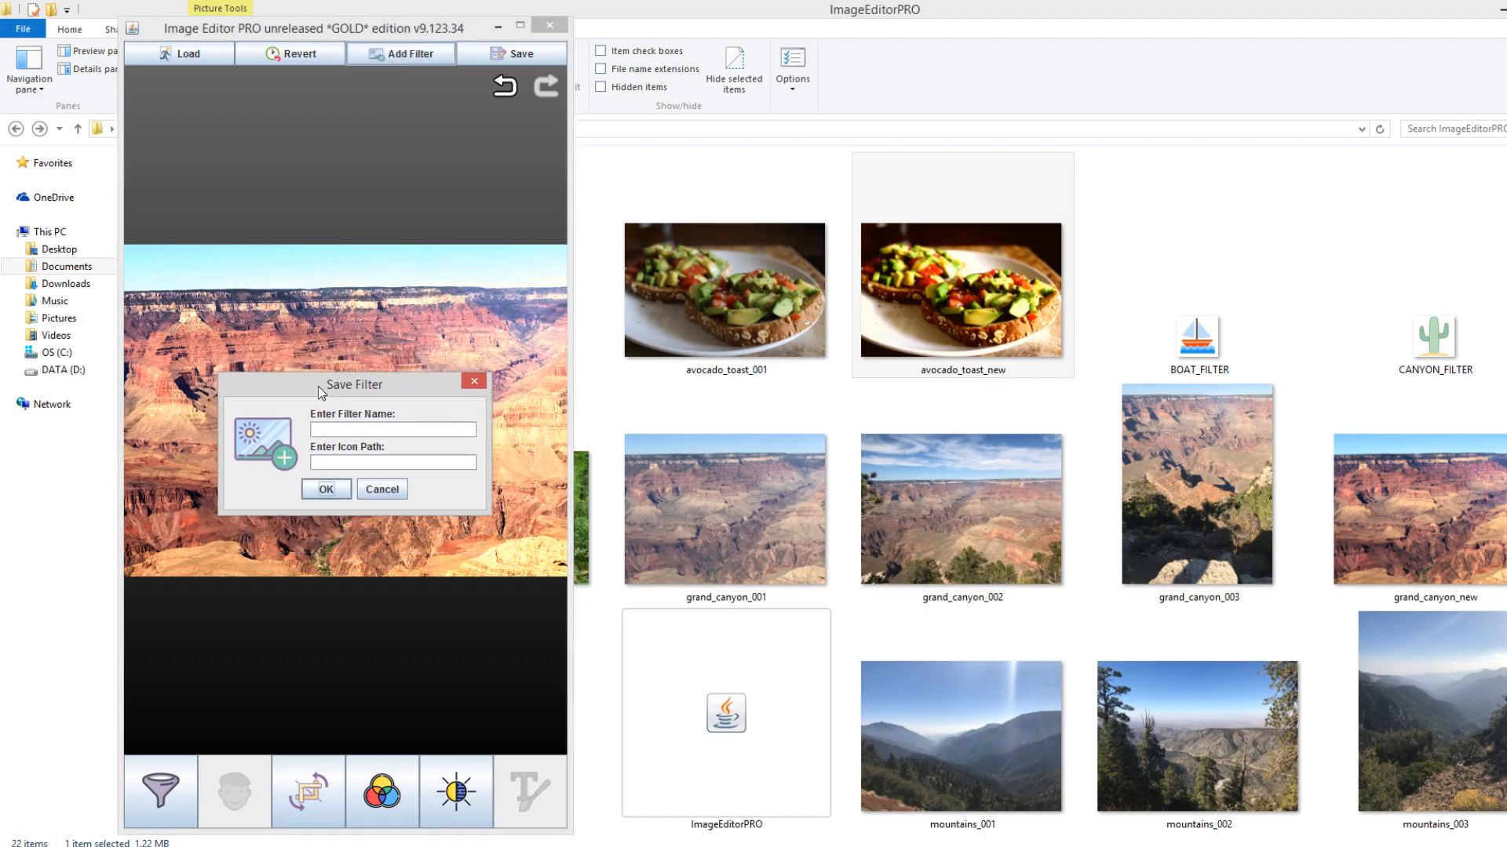
pyautogui.click(353, 463)
pyautogui.write('N_FILTER.png')
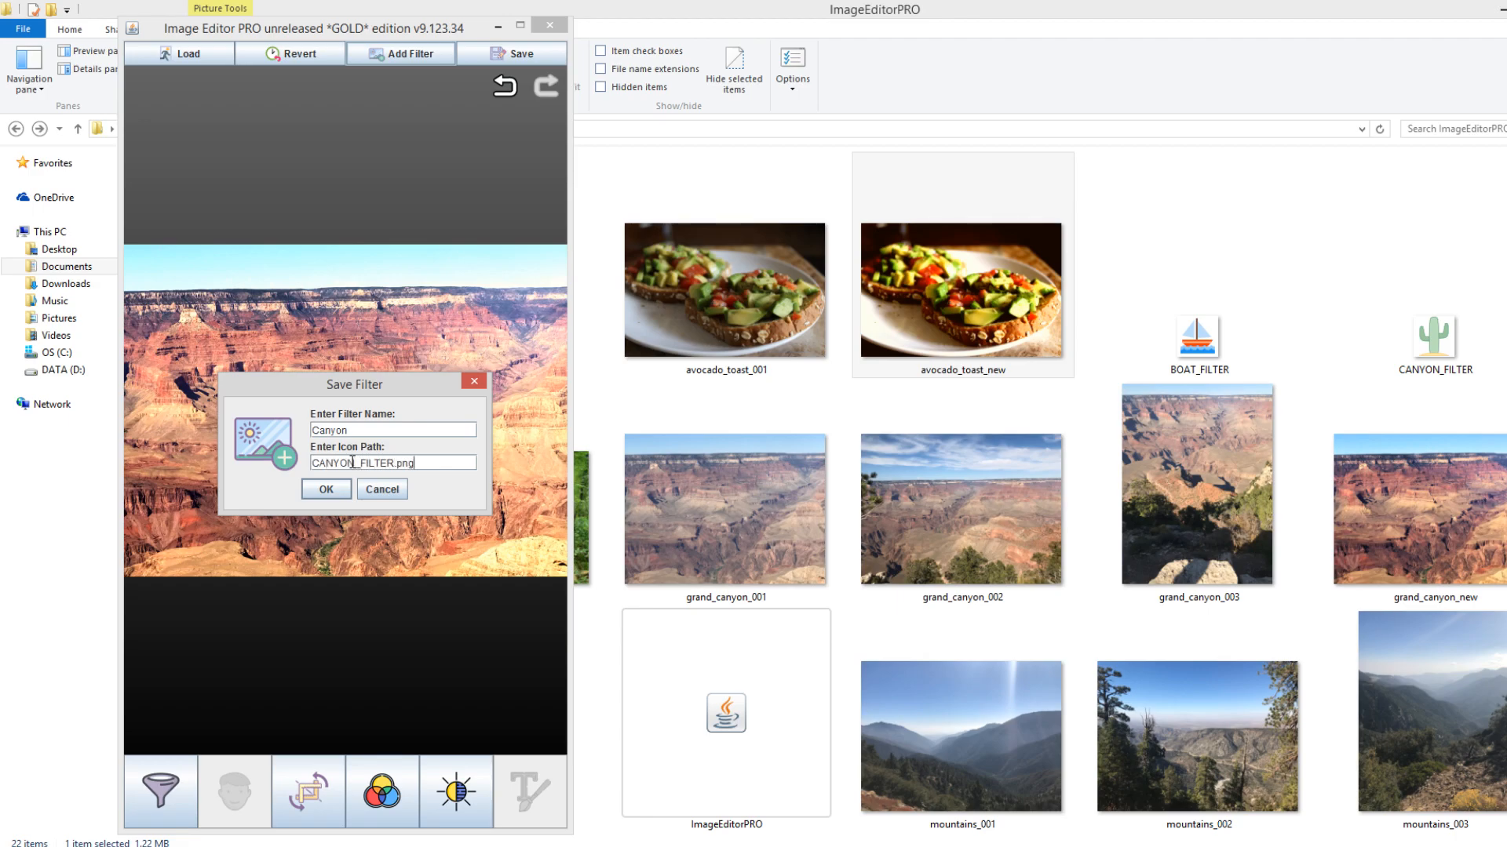
pyautogui.click(327, 491)
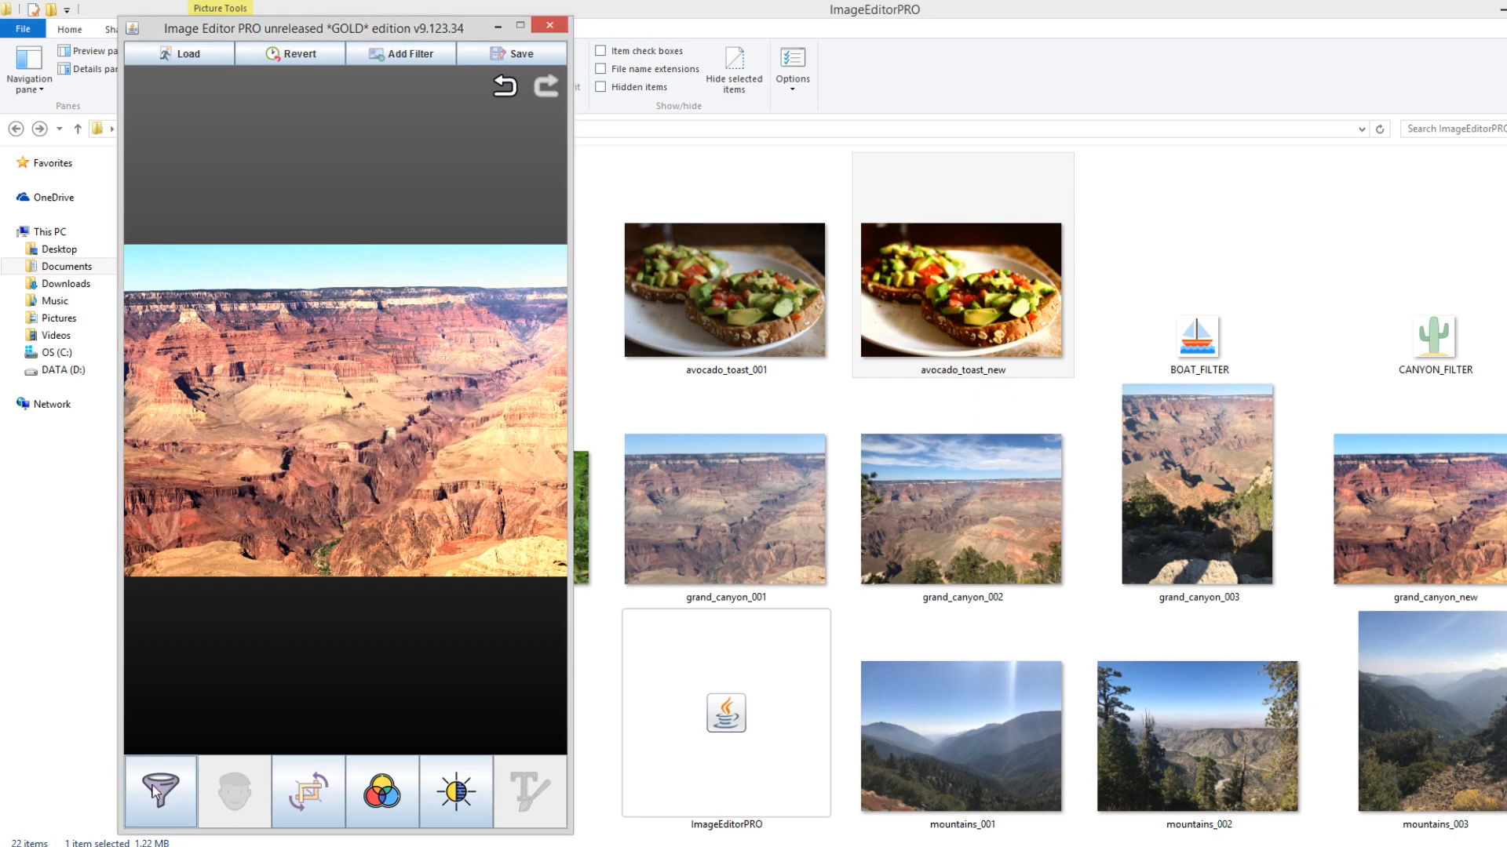
pyautogui.click(181, 813)
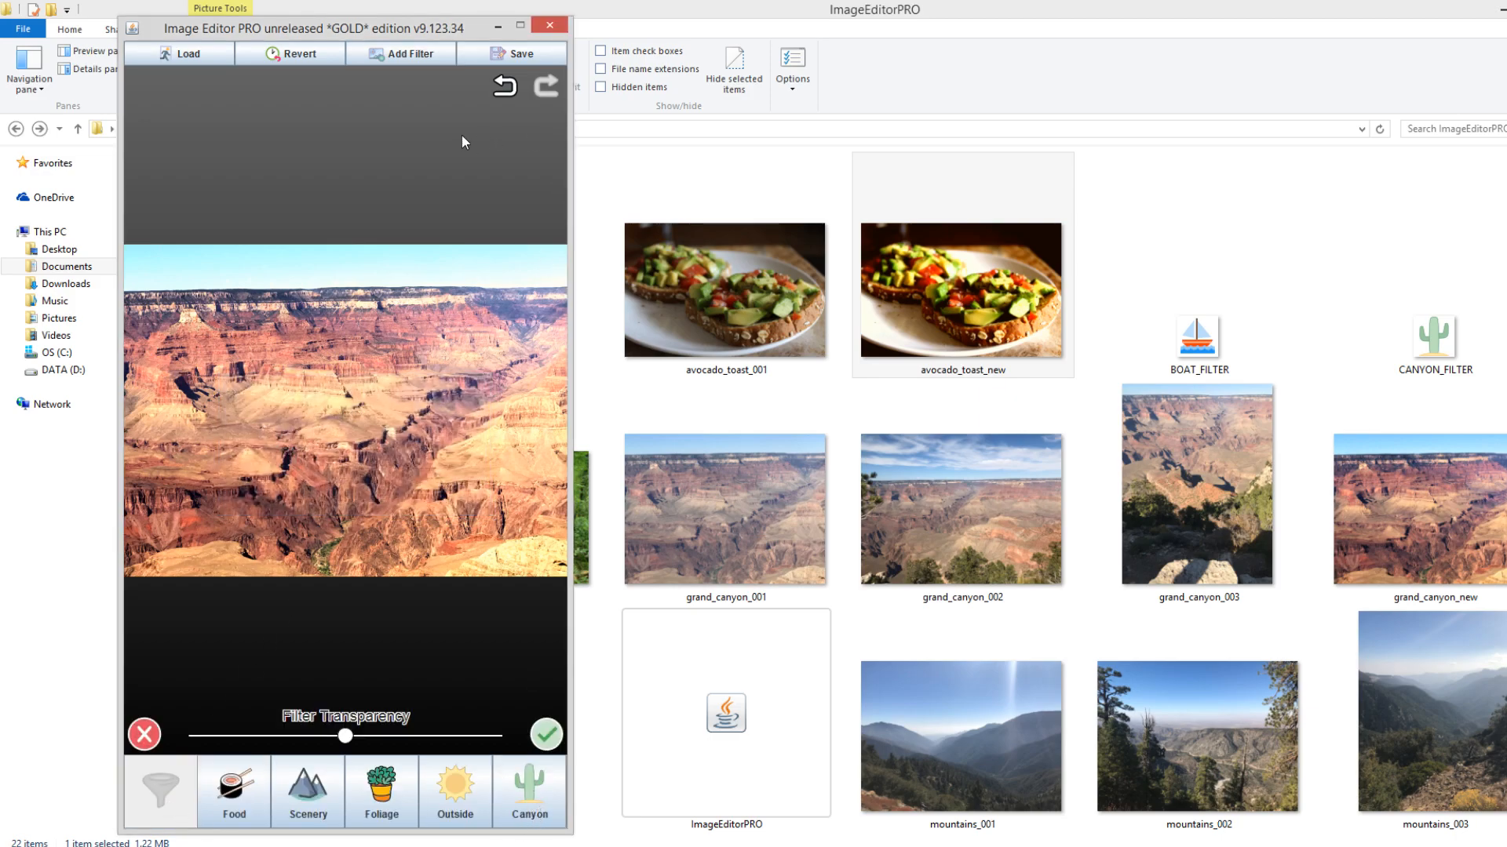
pyautogui.click(159, 740)
# Save the edited canyon photo as grand_canyon_new2.JPG in the ImageEditorPRO folder
pyautogui.click(502, 57)
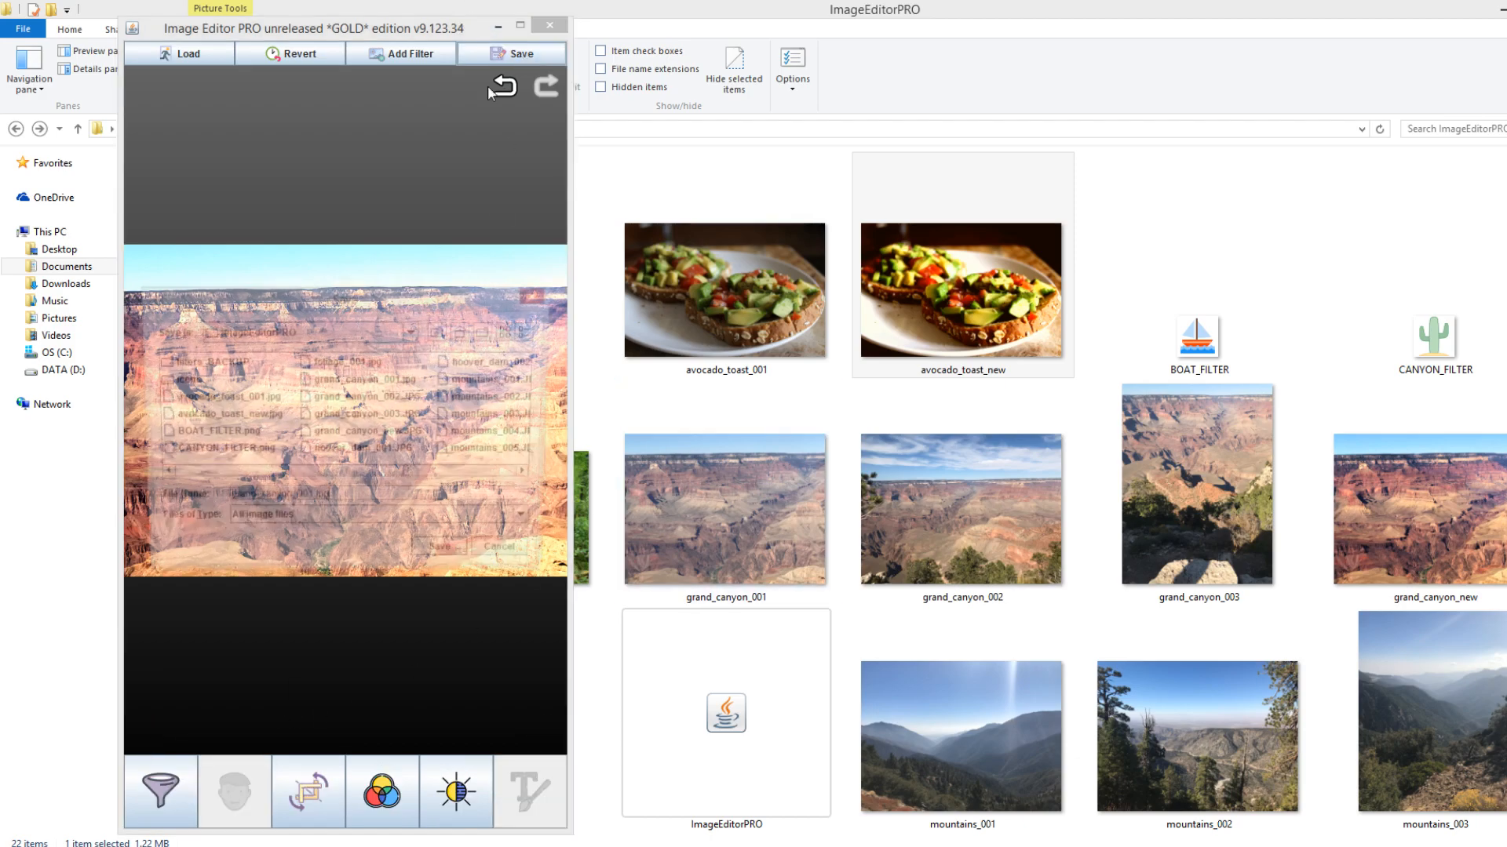
pyautogui.click(343, 434)
pyautogui.click(316, 499)
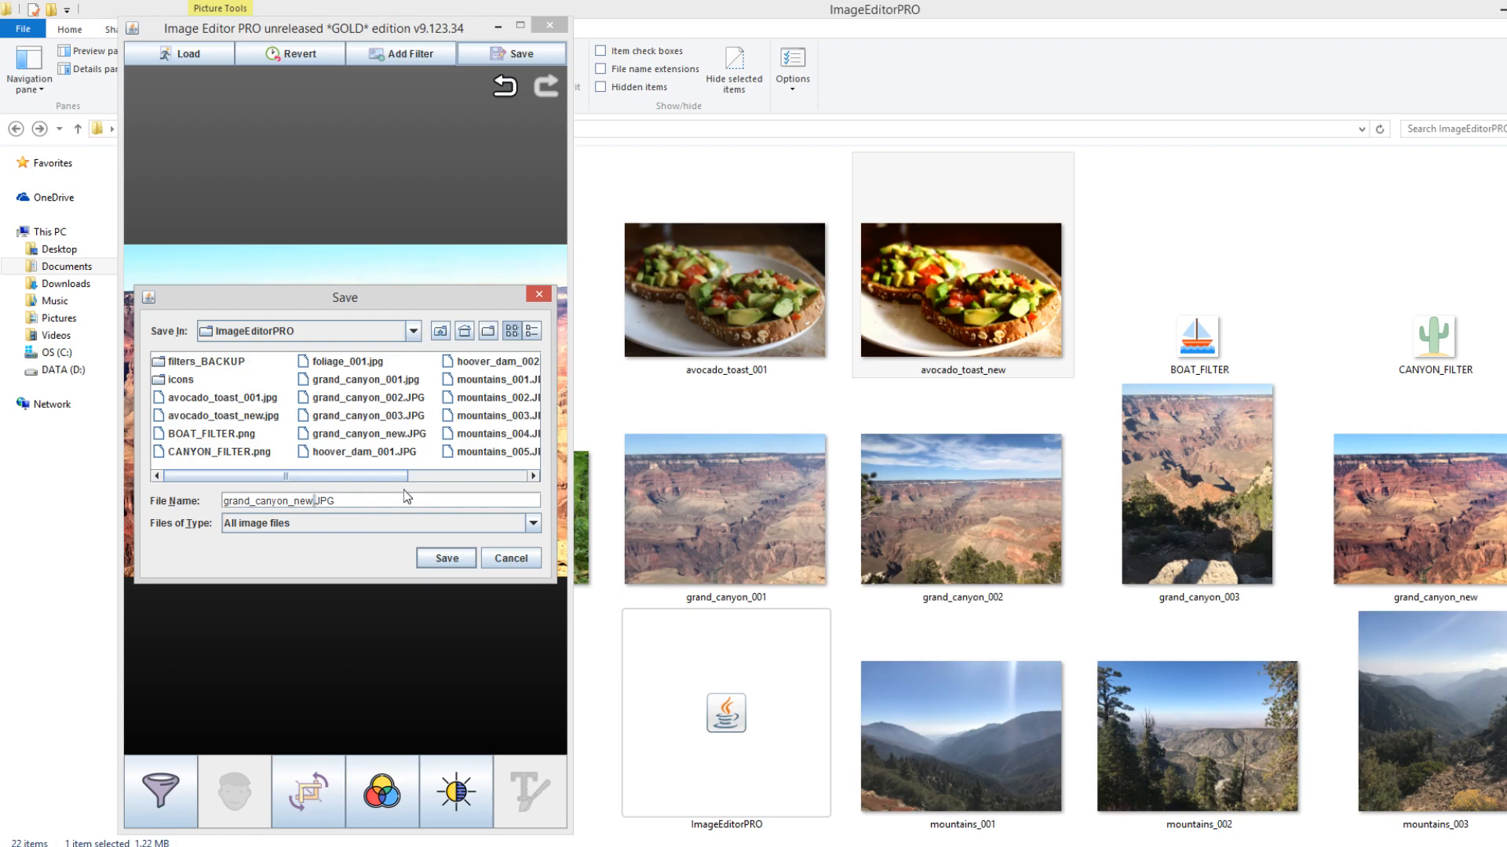
pyautogui.press('Return')
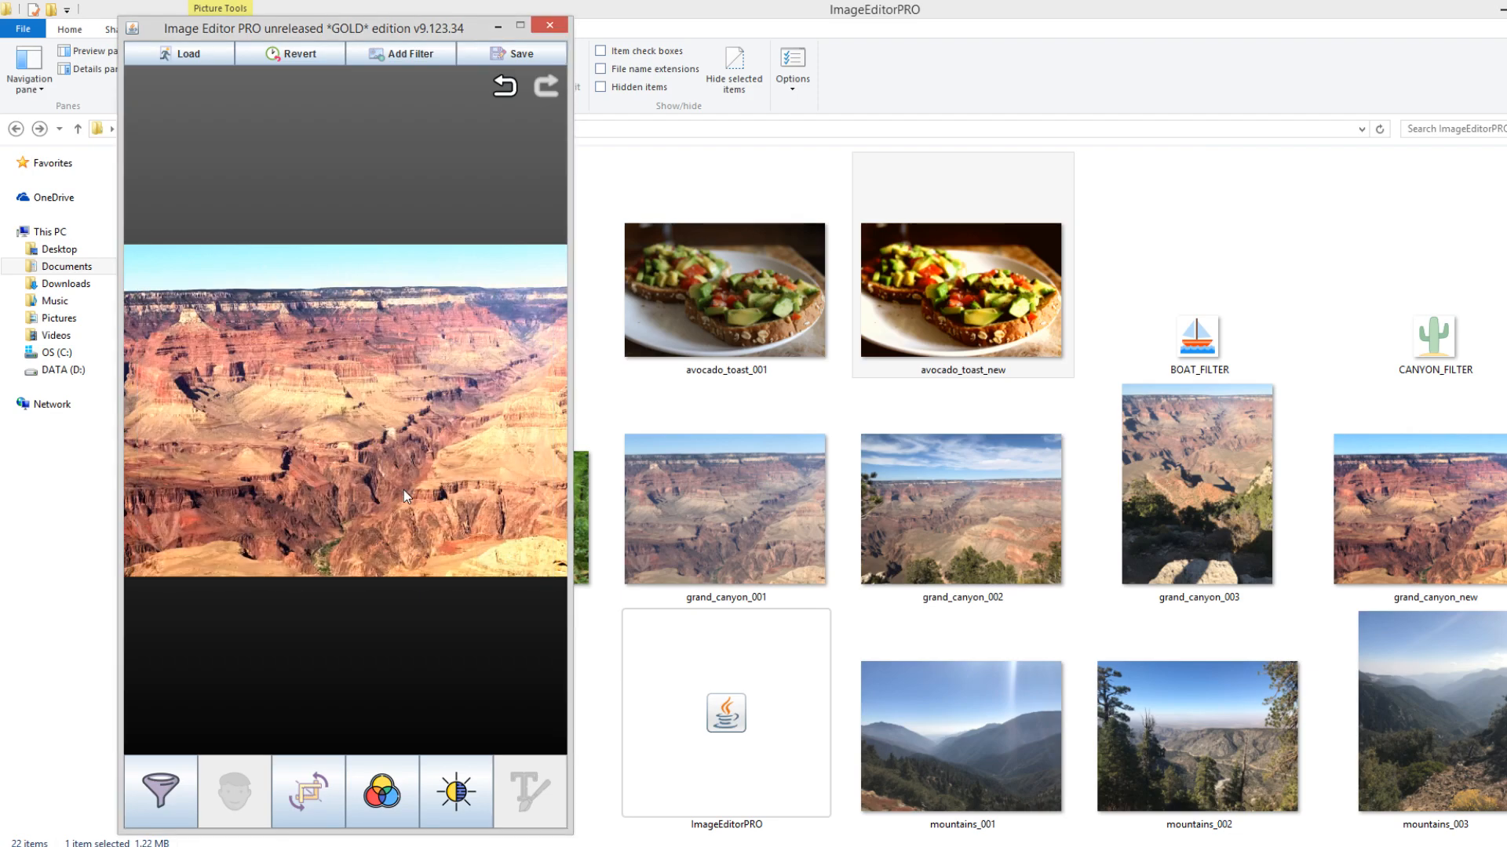
# Return to the load screen, discarding the current canyon image, and load the original grand_canyon_001.jpg
pyautogui.moveTo(299, 30); pyautogui.dragTo(171, 25)
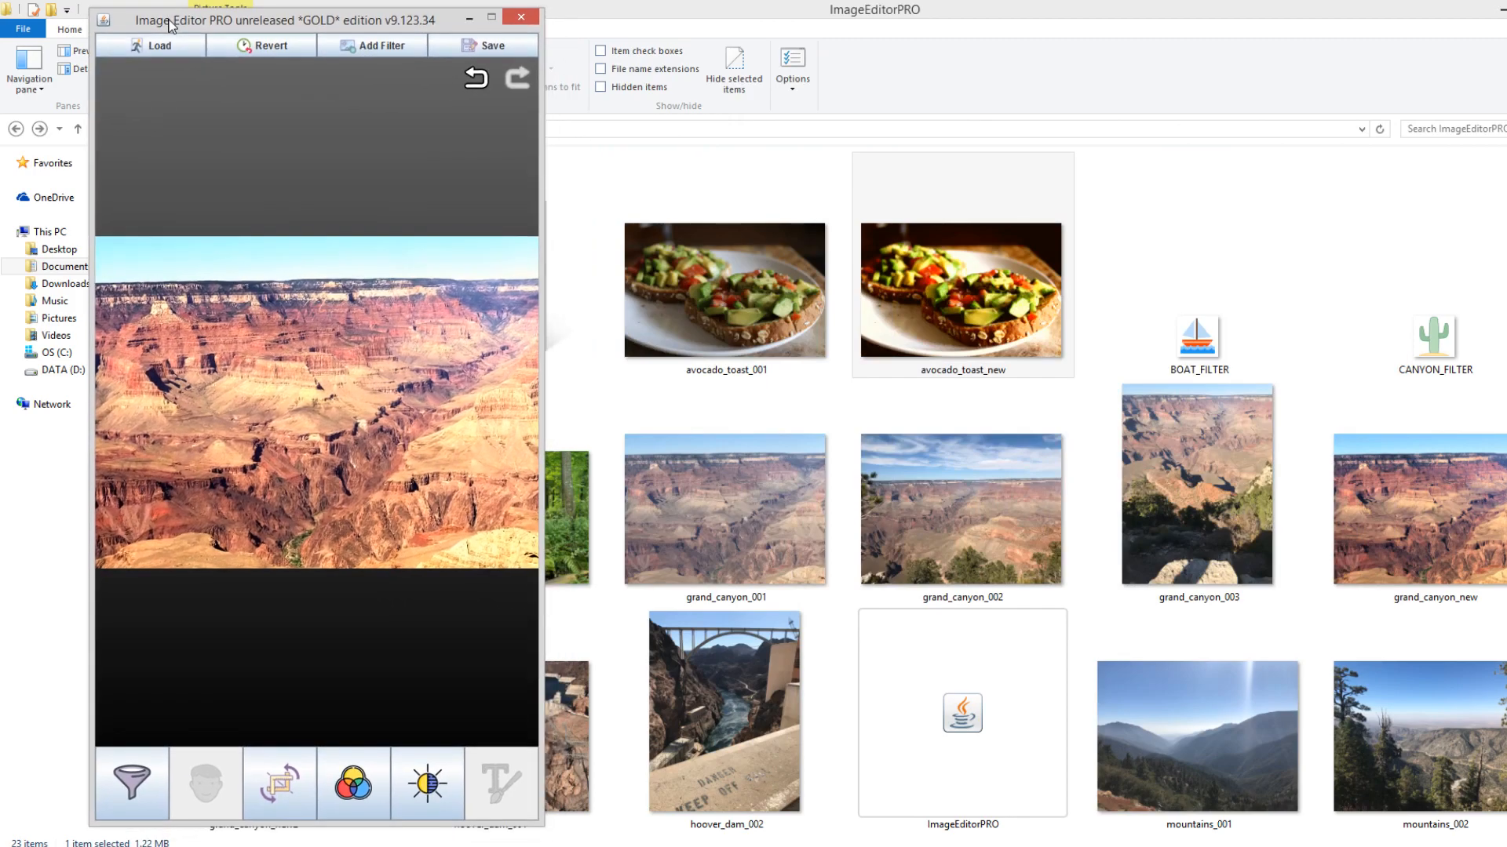
pyautogui.click(160, 45)
pyautogui.click(284, 452)
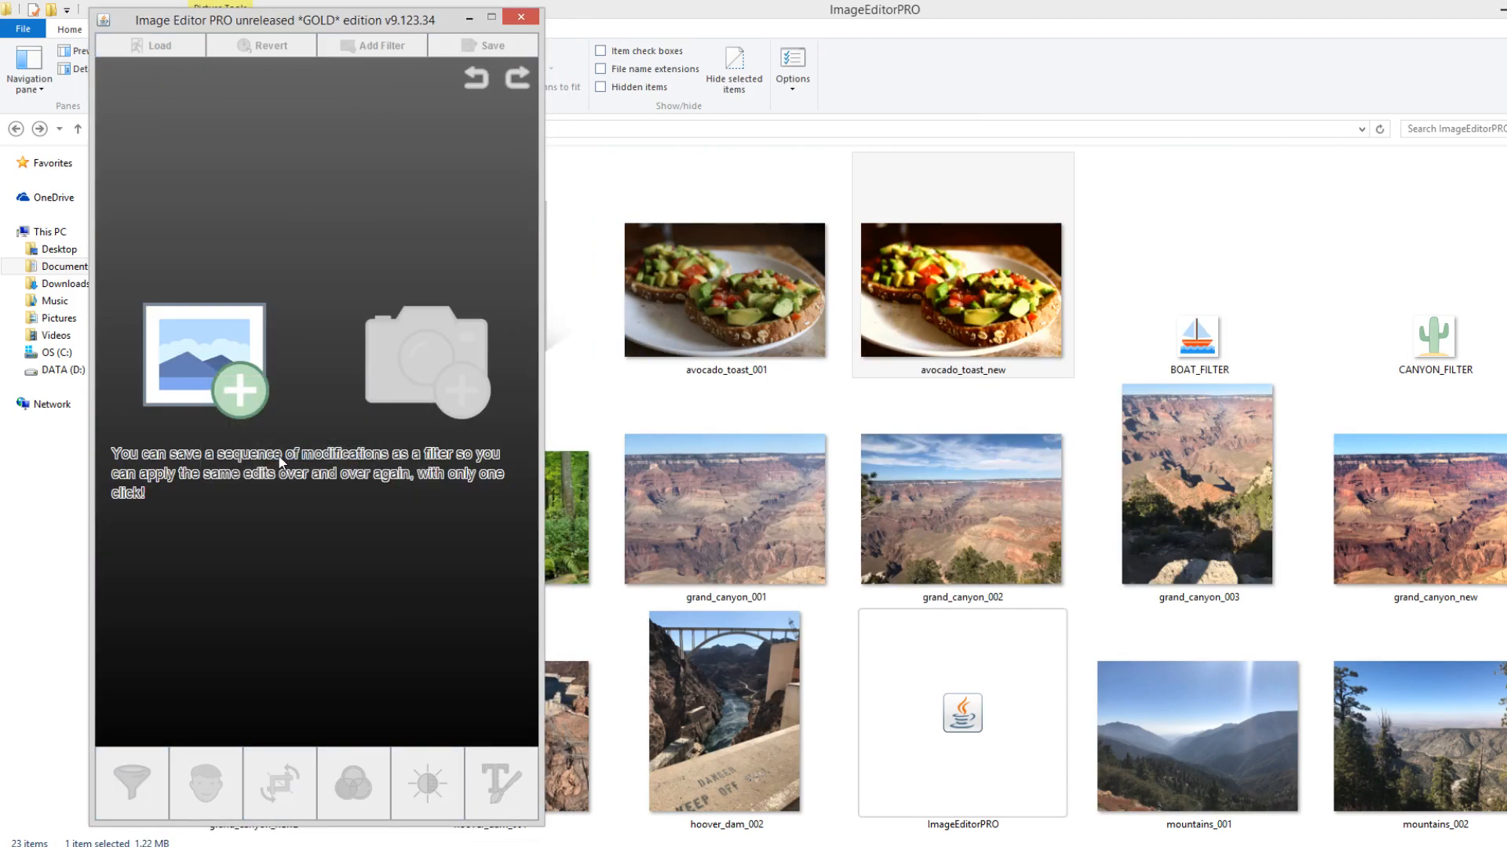
pyautogui.click(243, 377)
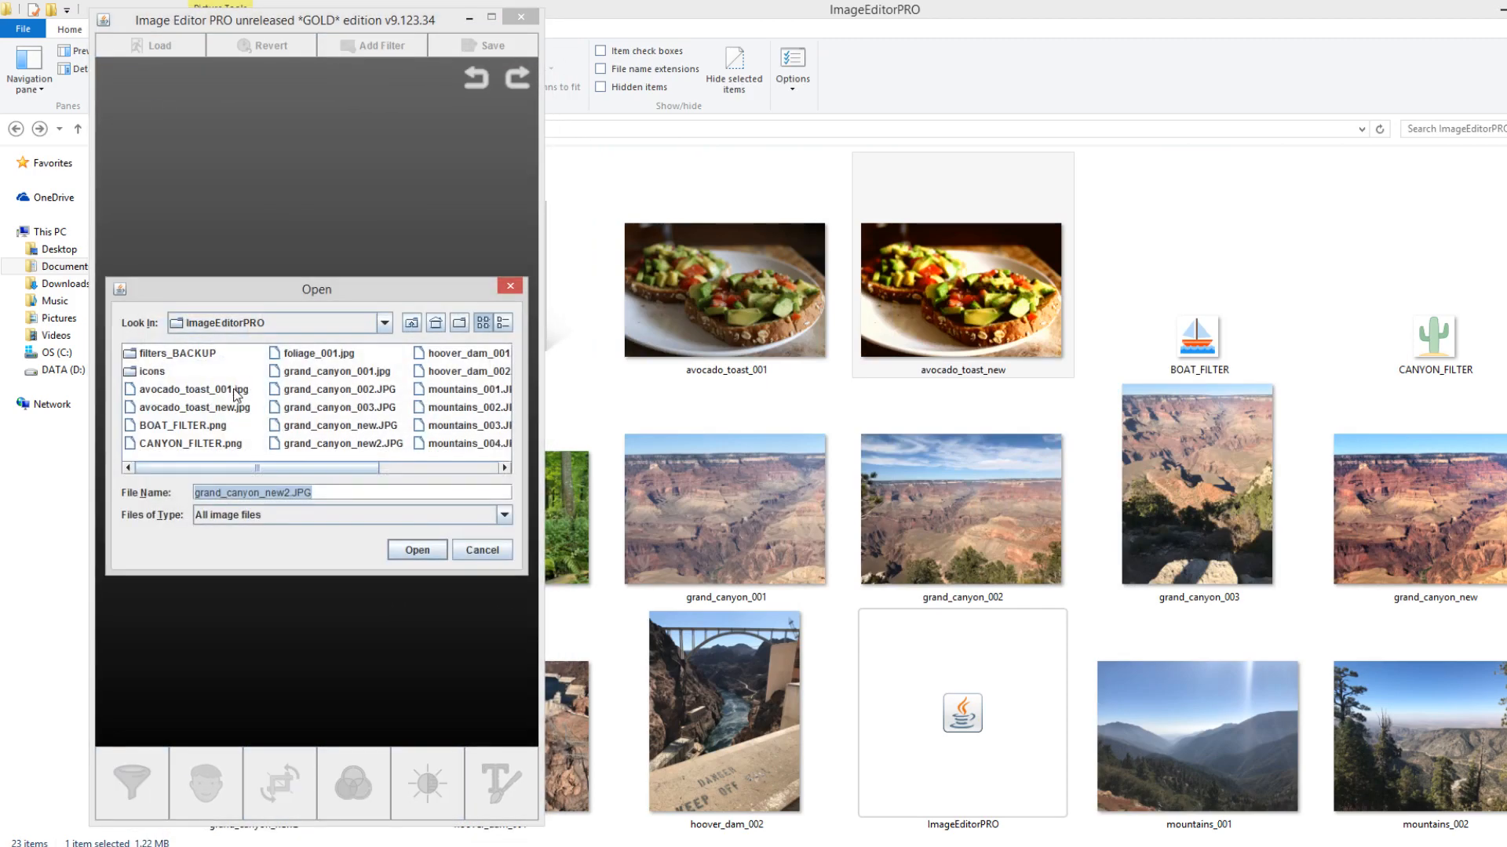
pyautogui.click(326, 388)
pyautogui.doubleClick(326, 372)
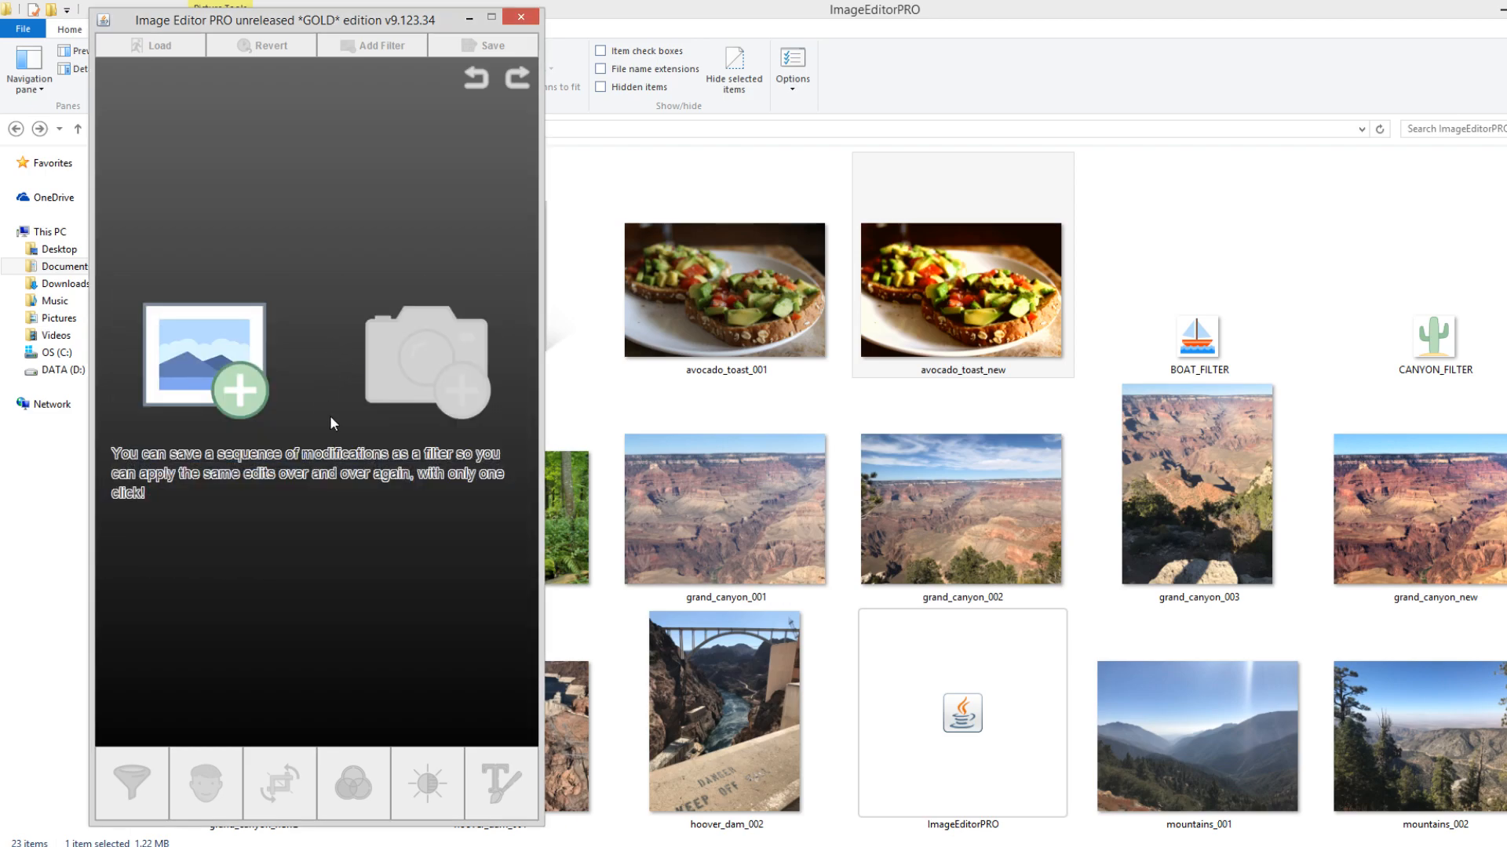
# Preview the Canyon filter on the loaded canyon photo and save the image as grand_canyon_new3.JPG in the ImageEditorPRO folder
pyautogui.click(132, 781)
pyautogui.click(506, 791)
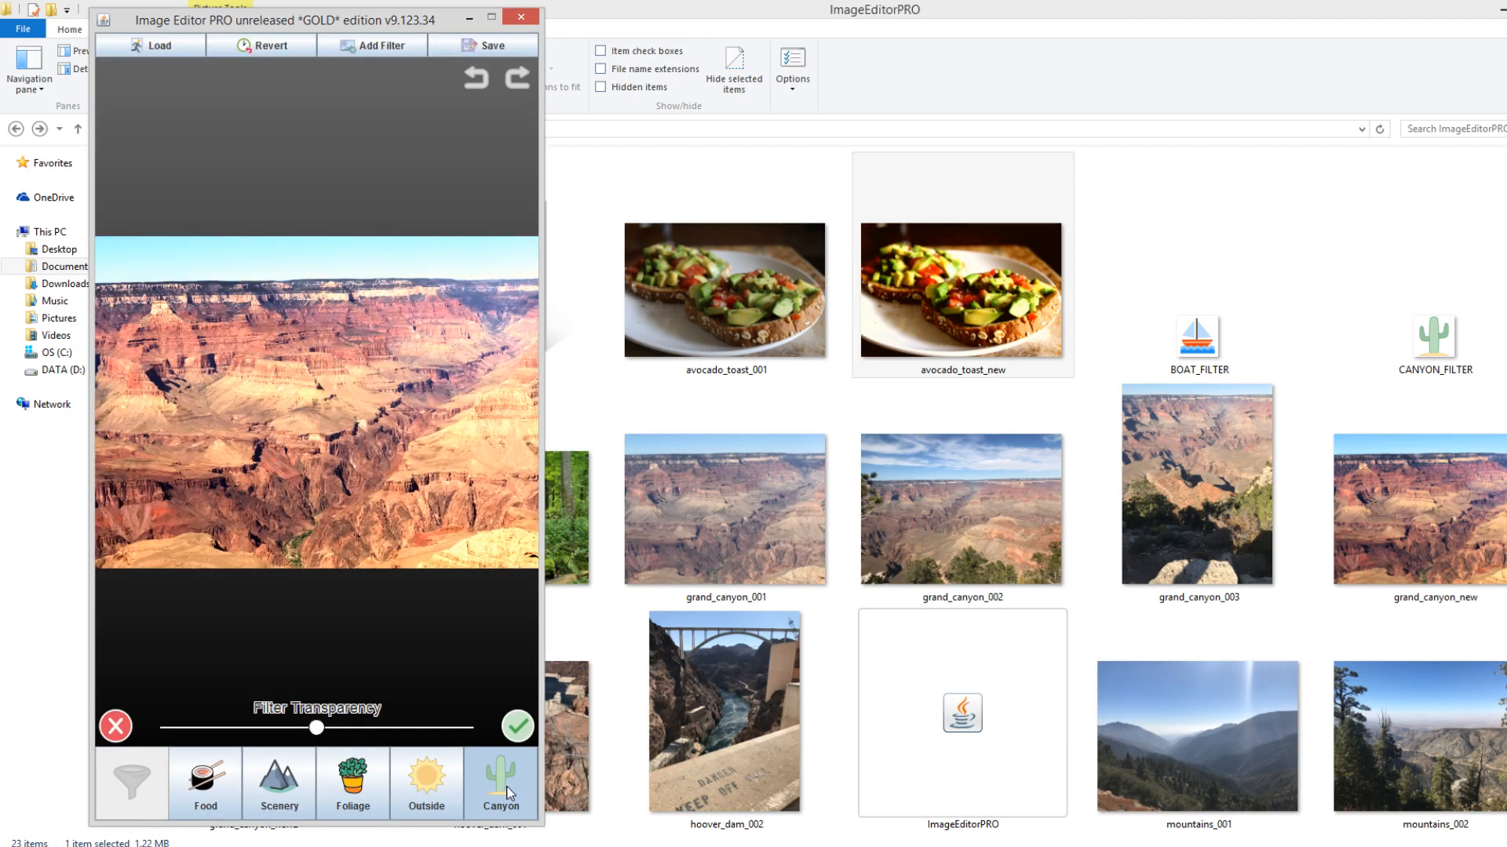
pyautogui.moveTo(301, 23); pyautogui.dragTo(735, 36)
pyautogui.click(929, 56)
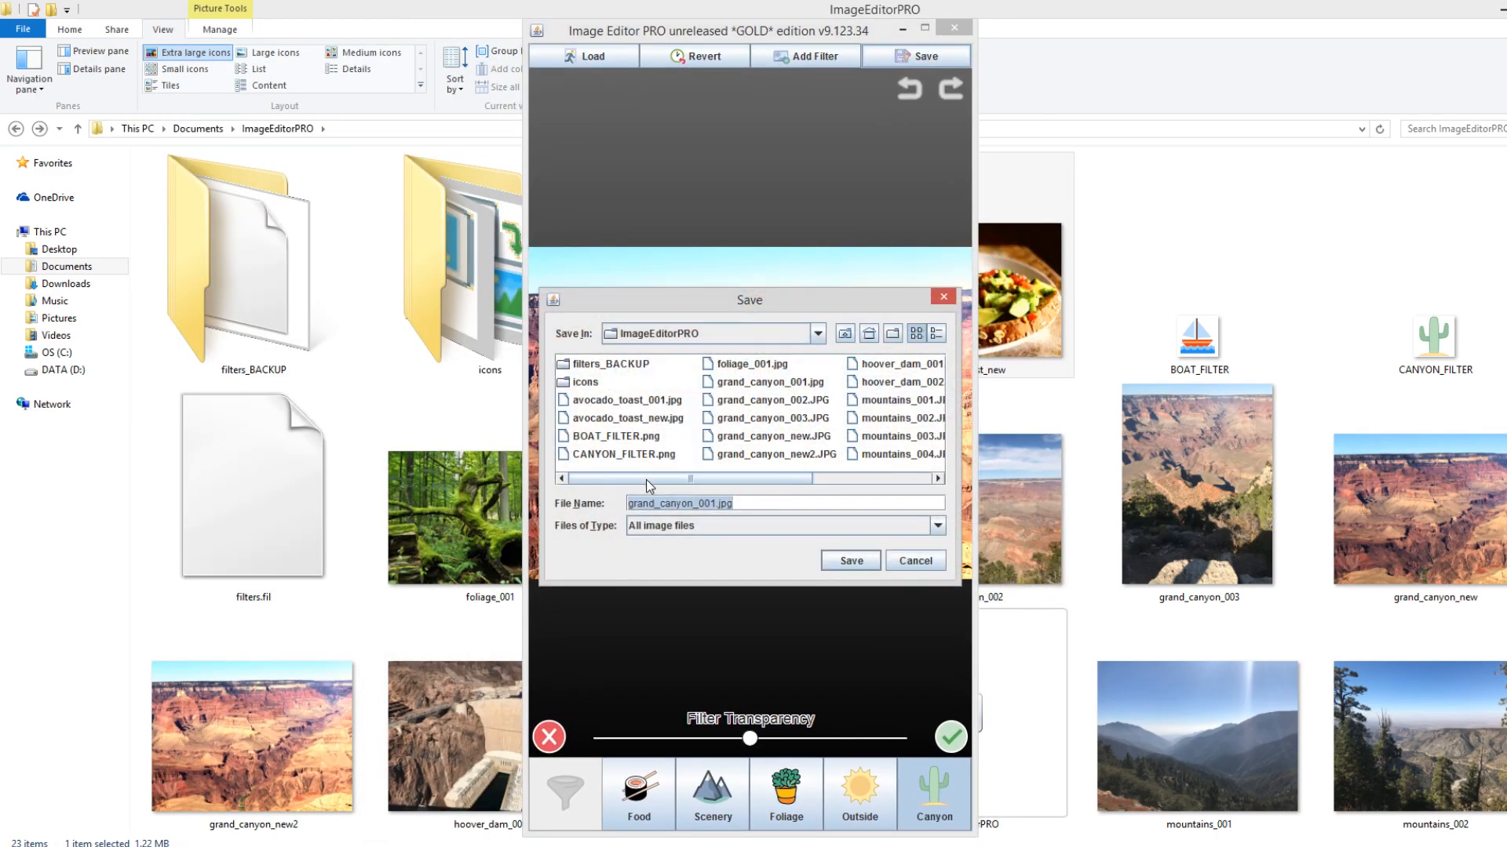
pyautogui.click(793, 454)
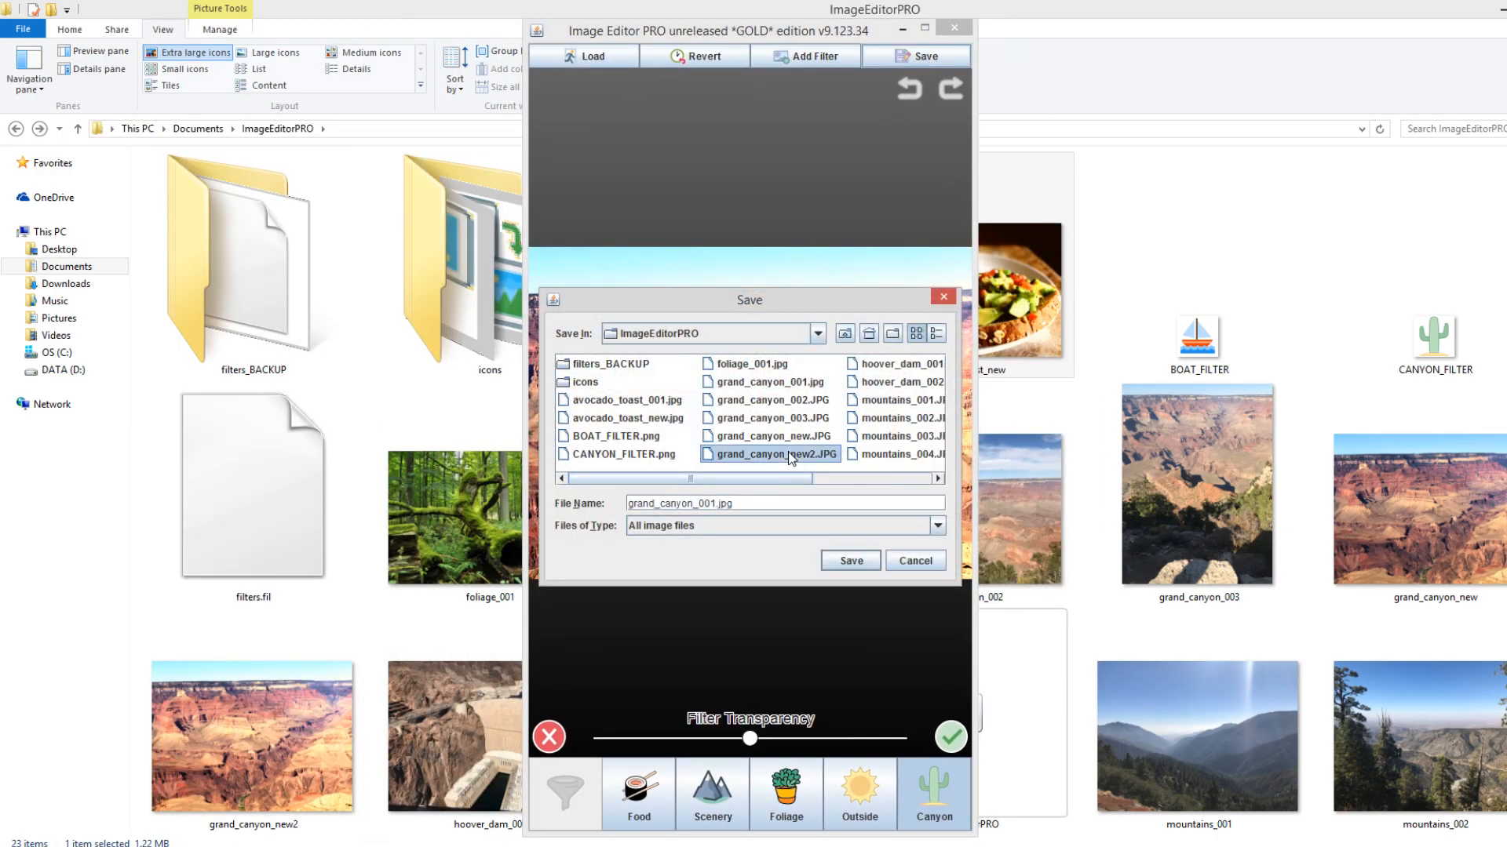
pyautogui.click(722, 505)
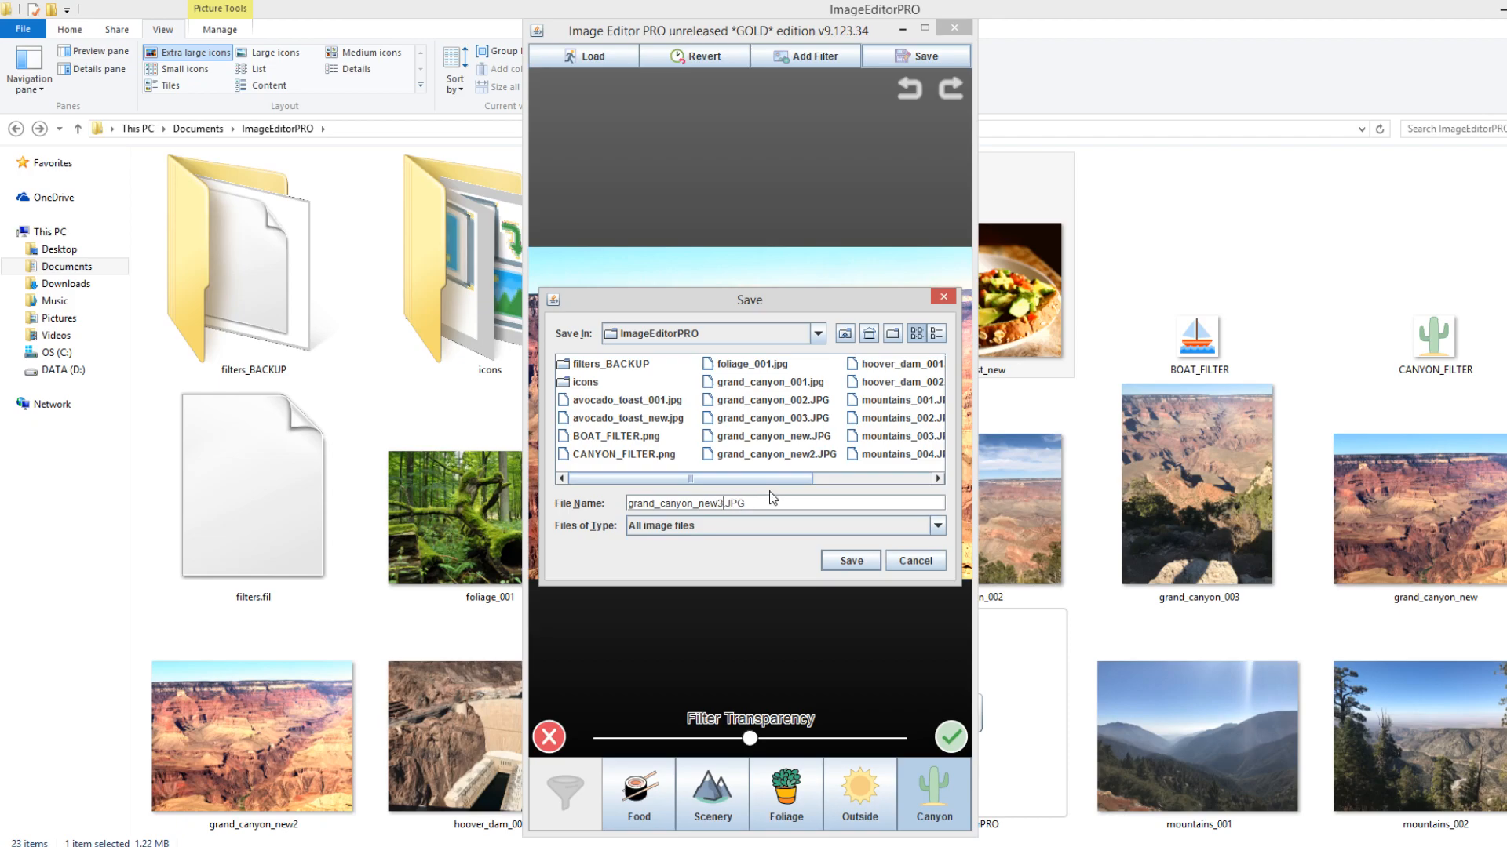
pyautogui.press('Return')
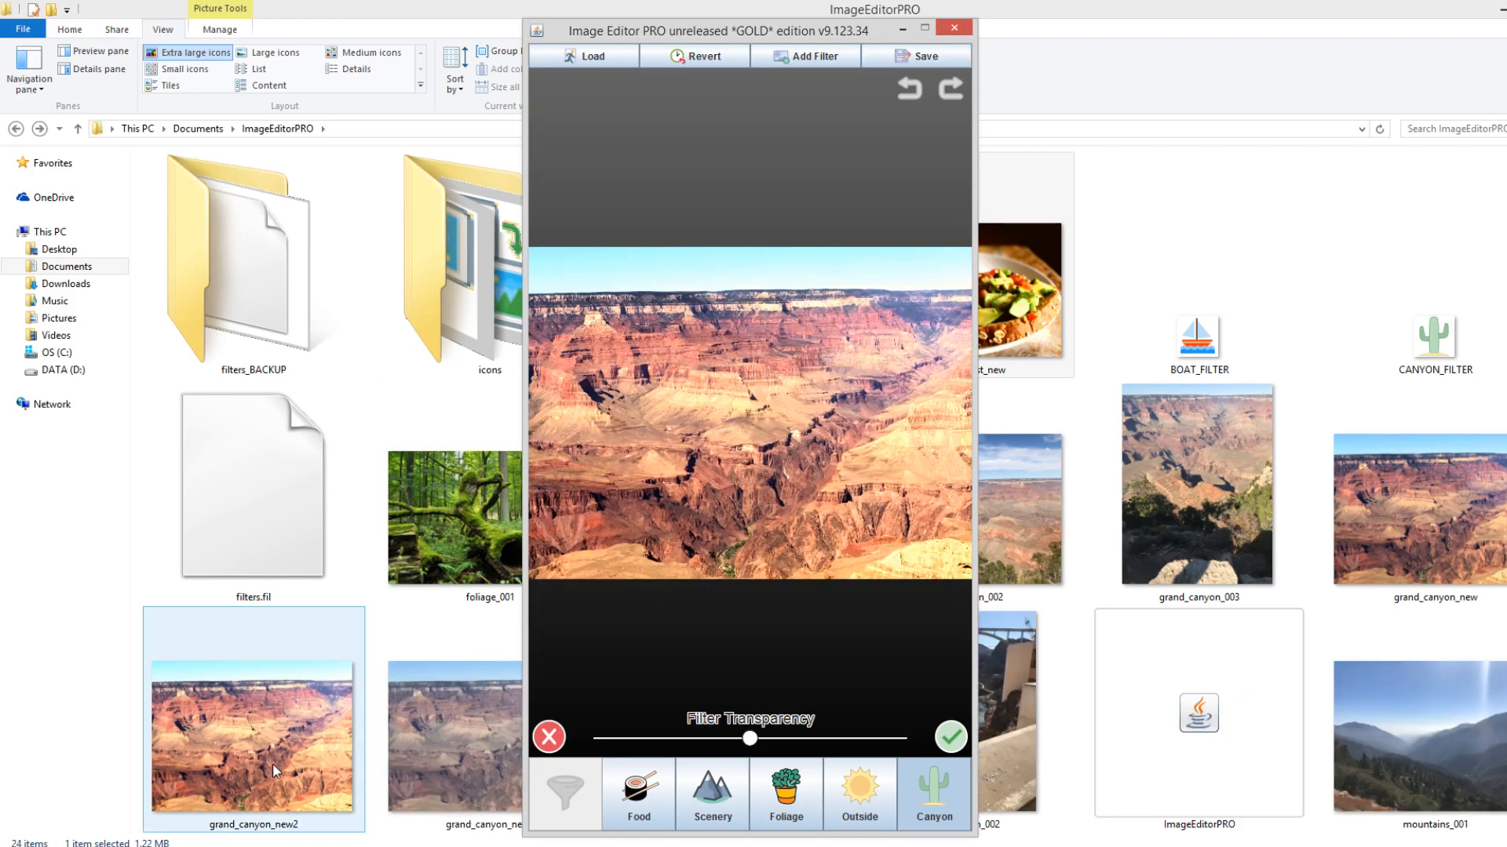
# Apply the Canyon filter to the photo and save it again, overwriting grand_canyon_new3.JPG
pyautogui.moveTo(647, 35); pyautogui.dragTo(831, 33)
pyautogui.click(471, 746)
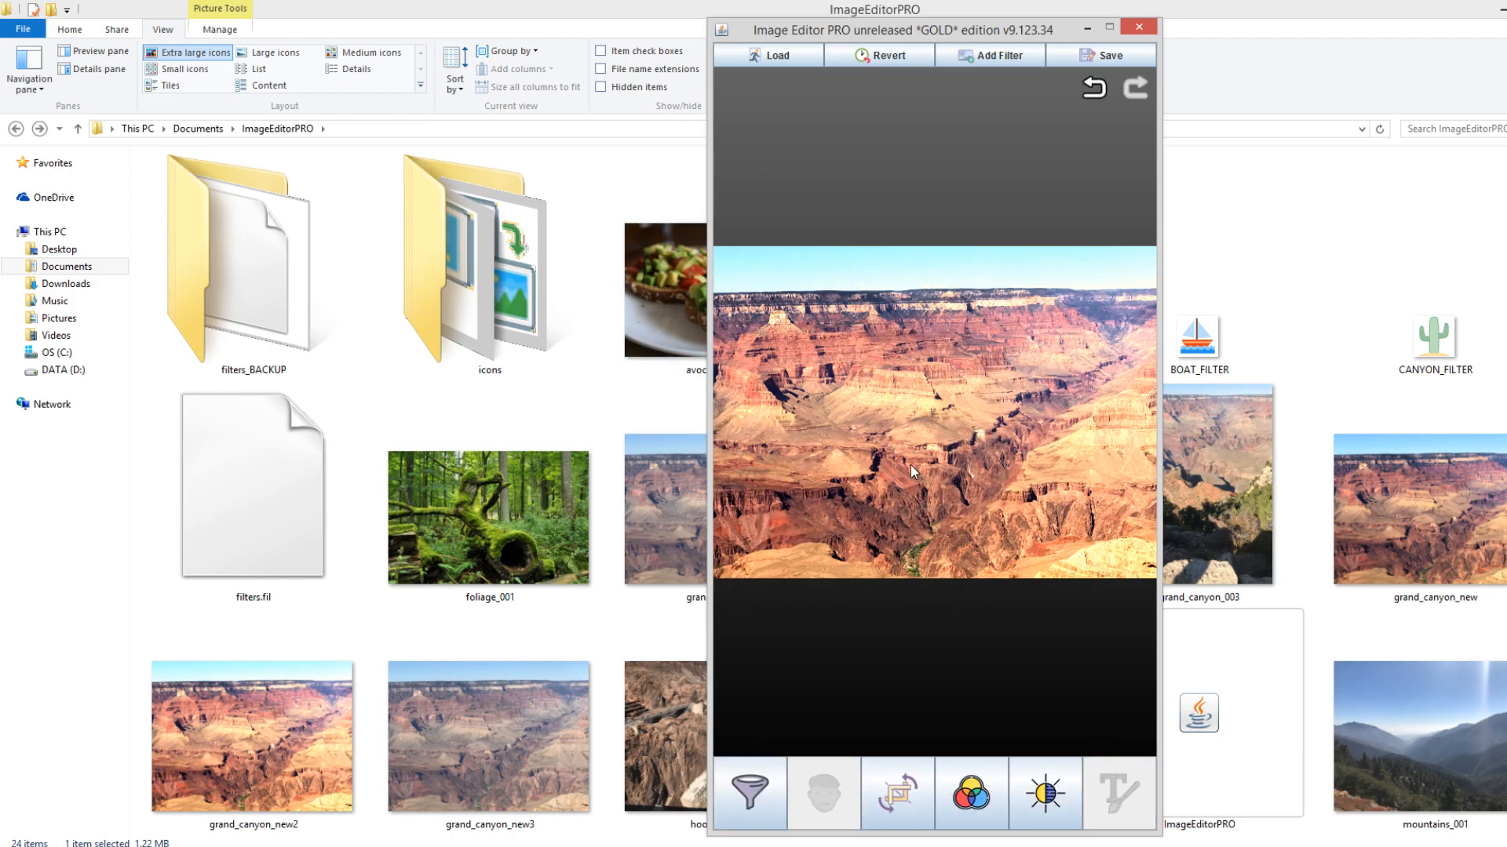
pyautogui.click(1103, 53)
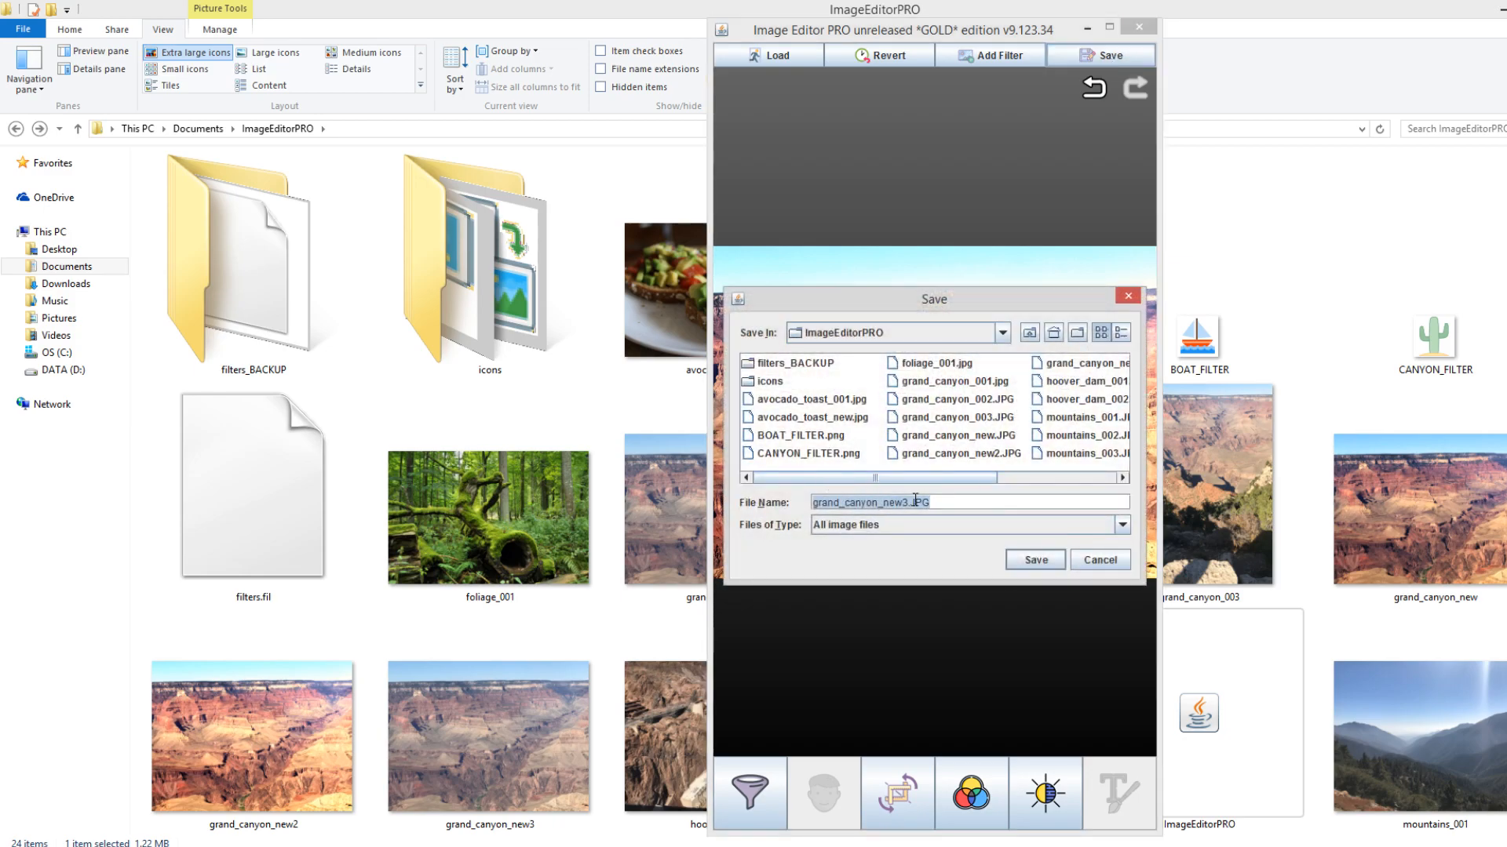
pyautogui.click(1030, 559)
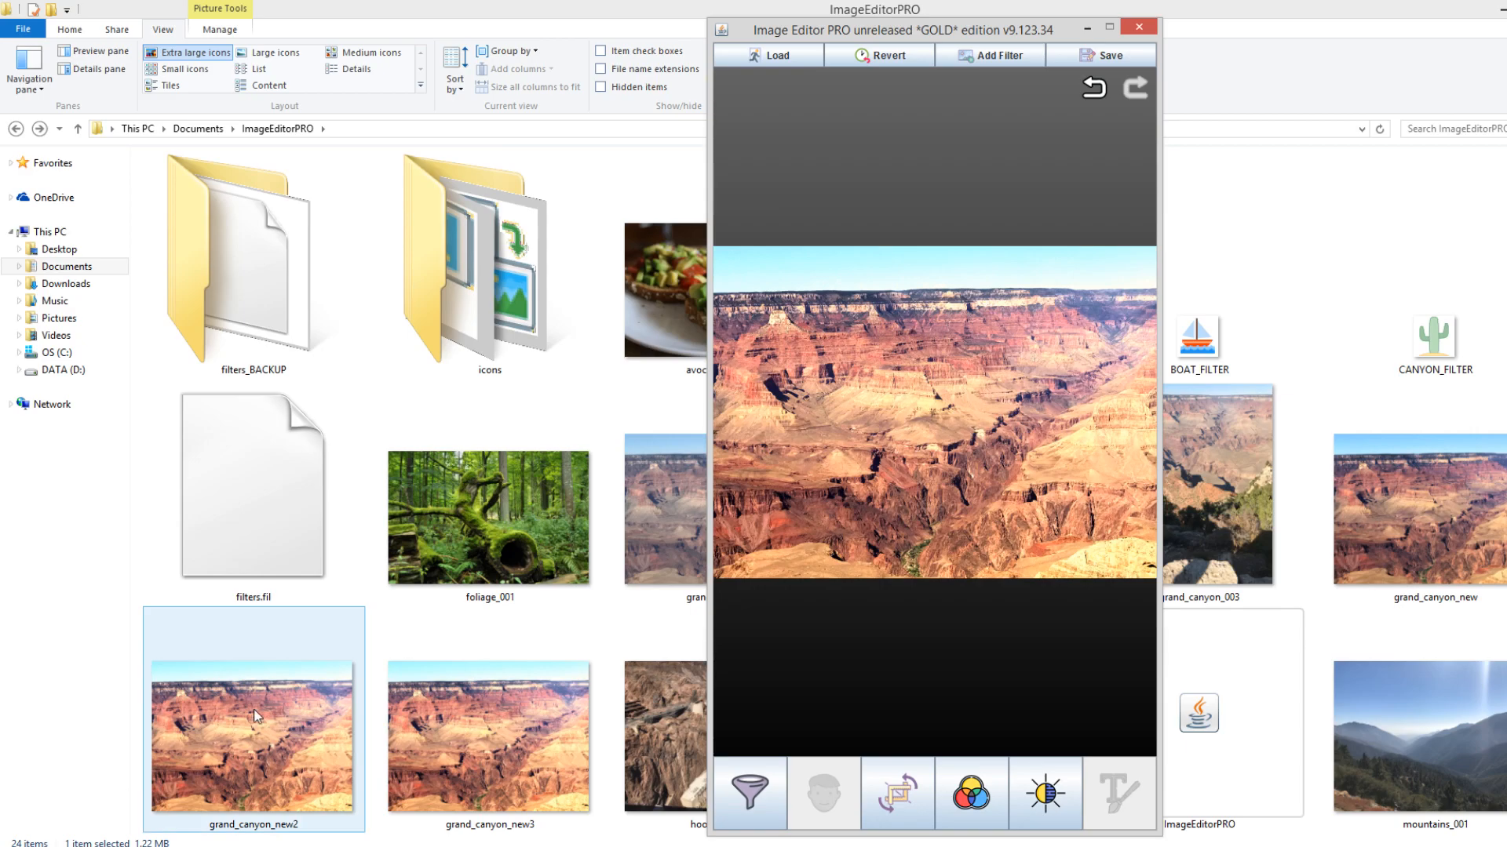
# Open grand_canyon_new3 in Windows Photo Viewer, compare it side by side with grand_canyon_new2, and close both viewer windows
pyautogui.click(300, 691)
pyautogui.doubleClick(471, 714)
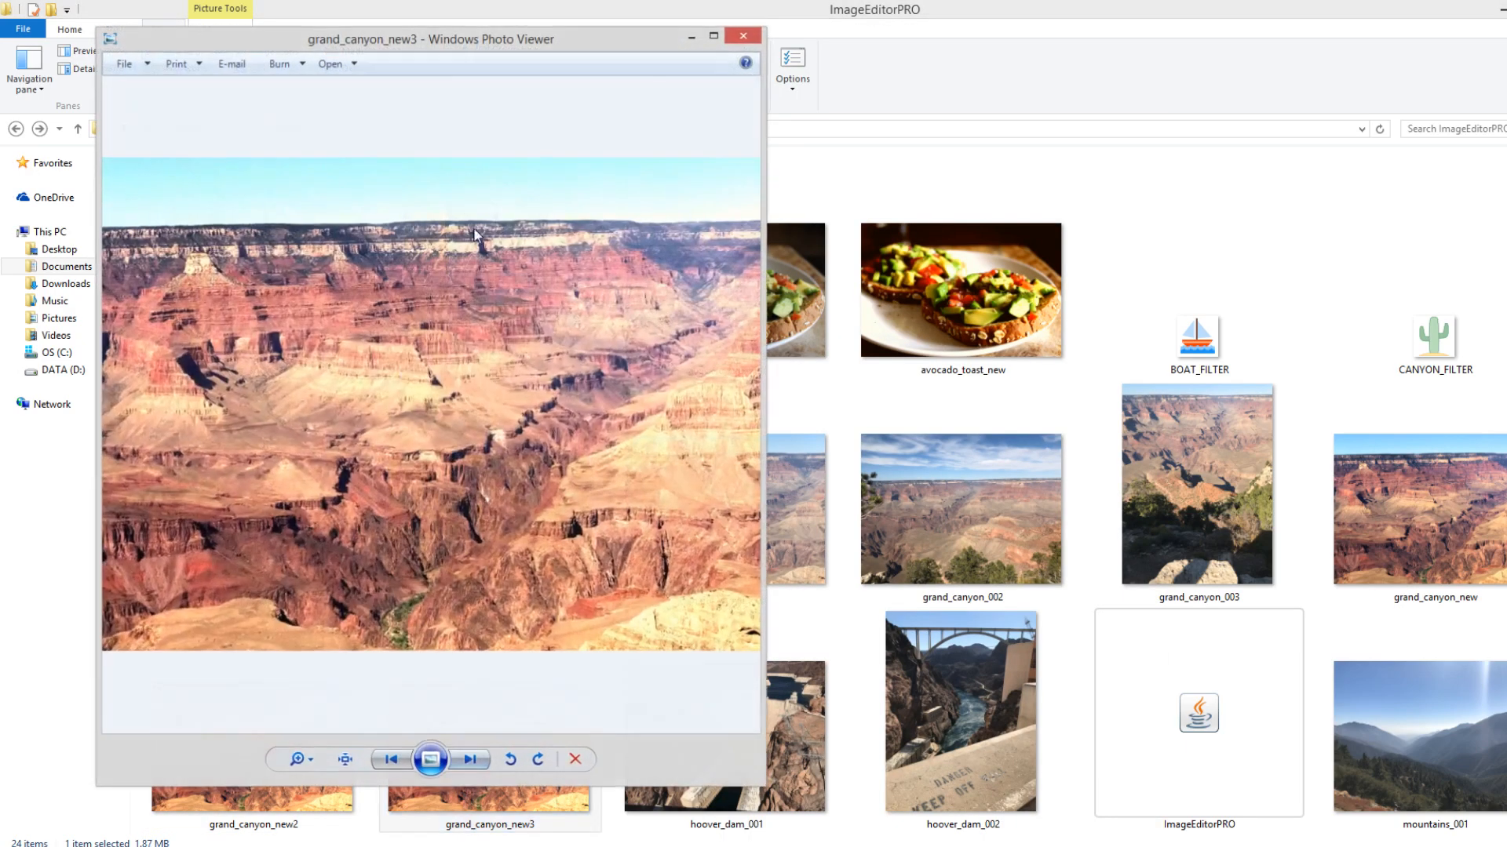
pyautogui.moveTo(440, 38); pyautogui.dragTo(1185, 39)
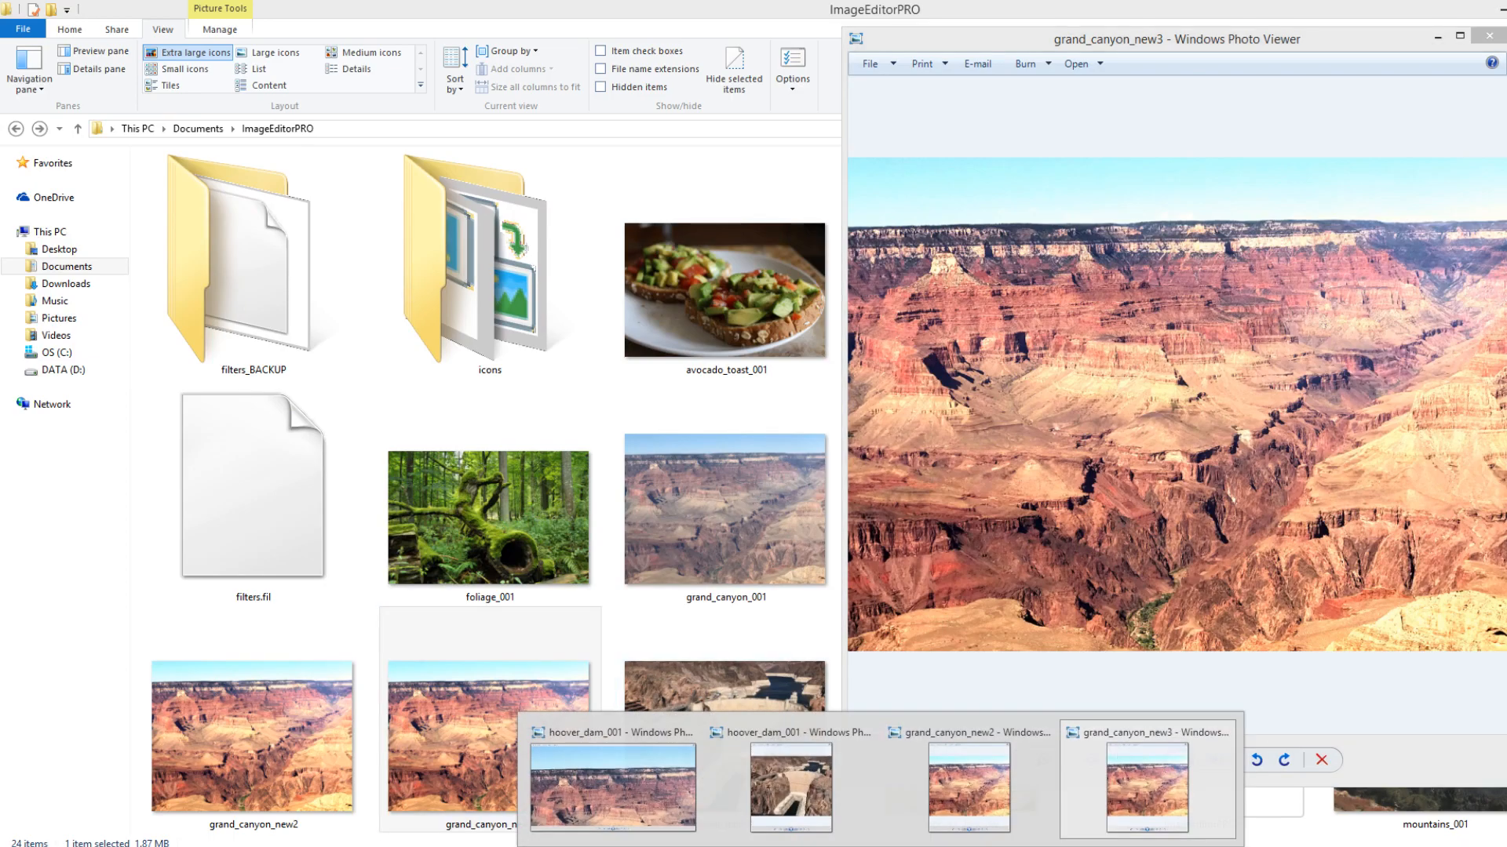
pyautogui.click(972, 787)
pyautogui.moveTo(969, 29); pyautogui.dragTo(182, 39)
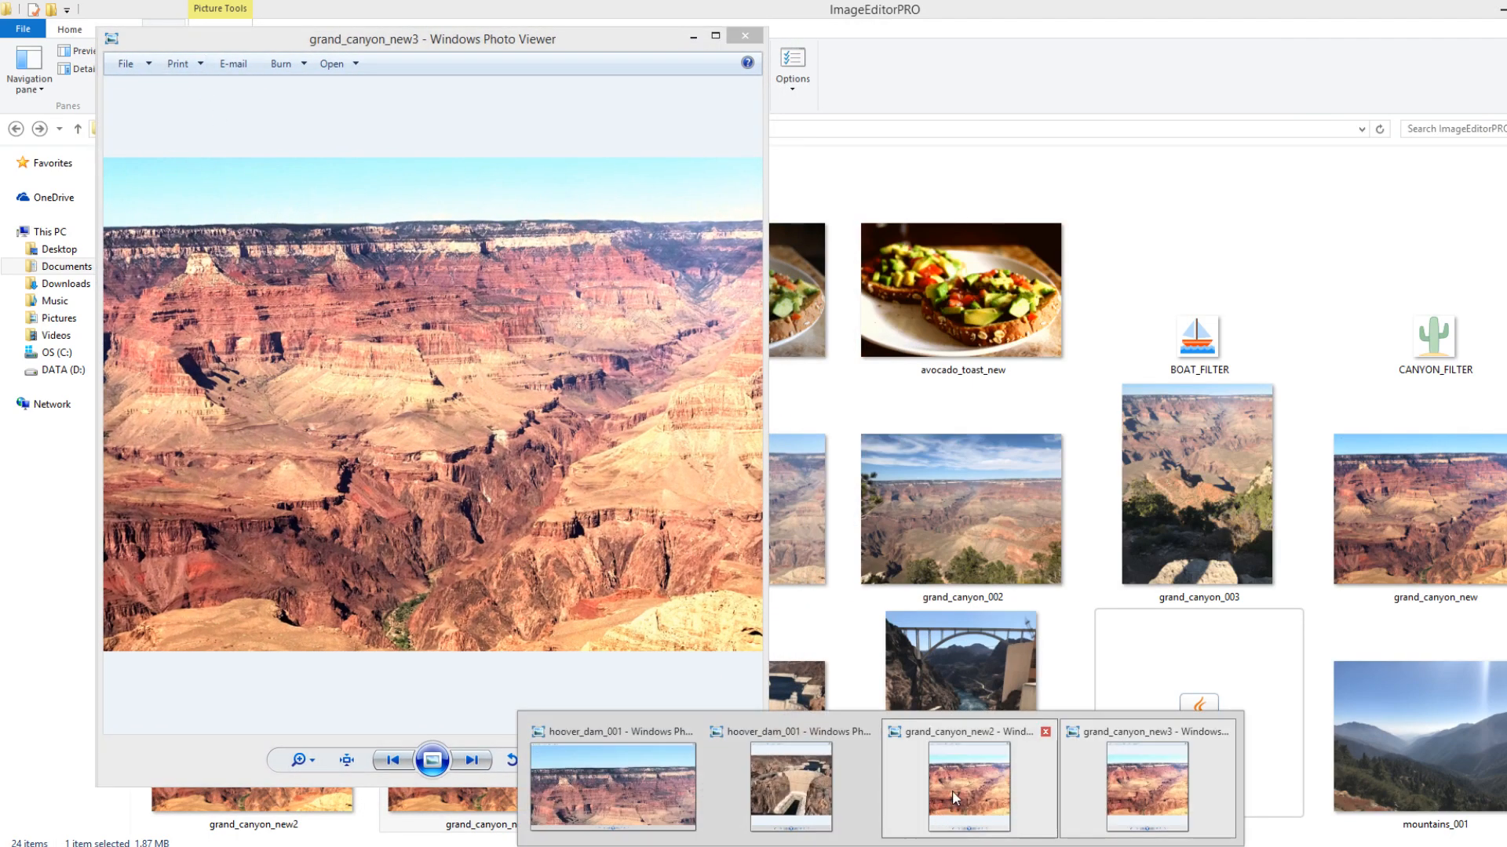
pyautogui.click(971, 784)
pyautogui.moveTo(545, 41); pyautogui.dragTo(1218, 39)
pyautogui.click(744, 35)
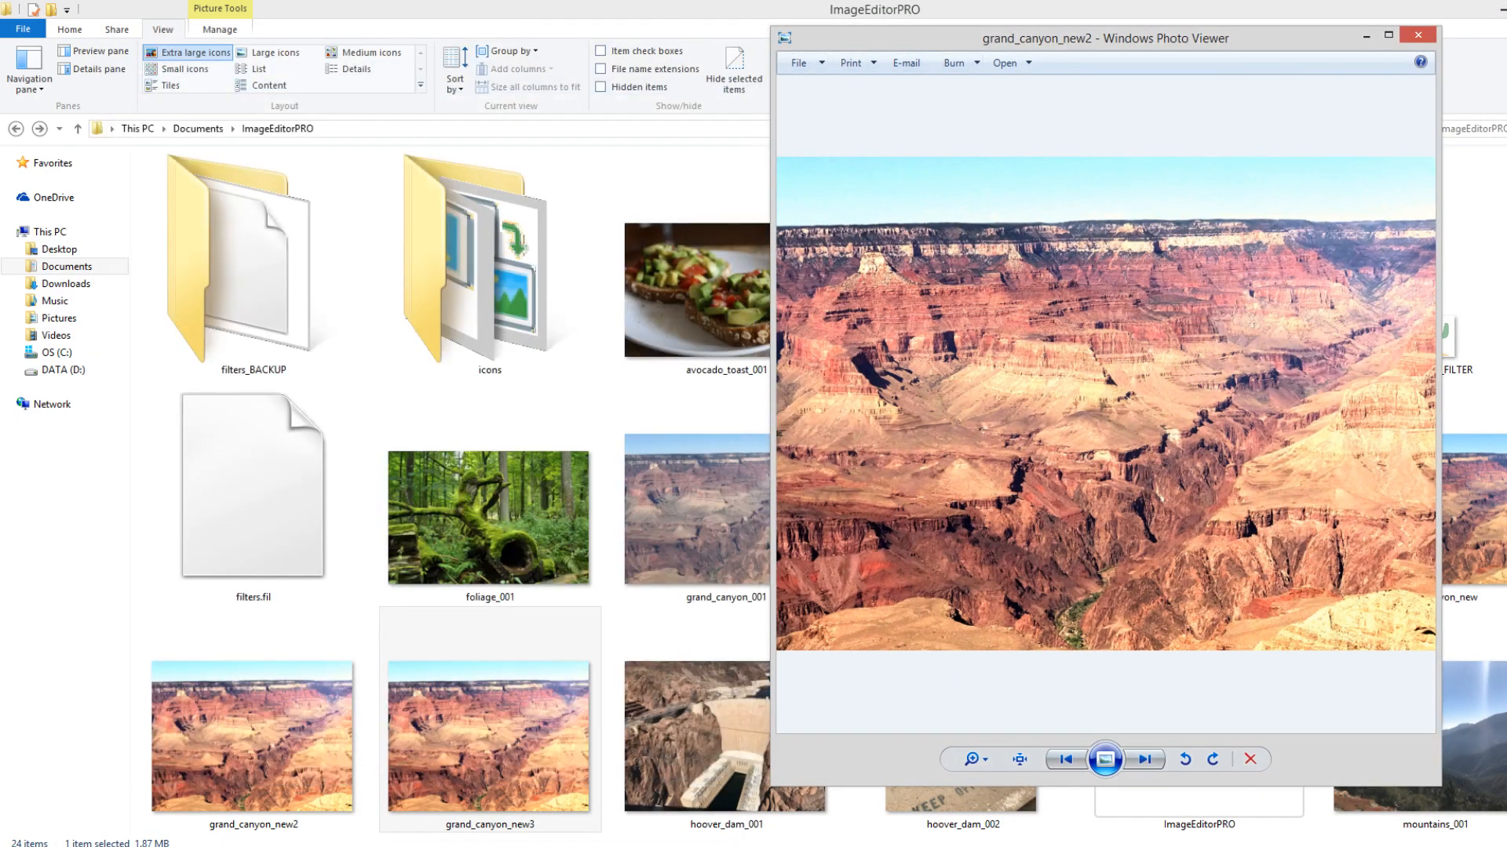
pyautogui.click(1418, 35)
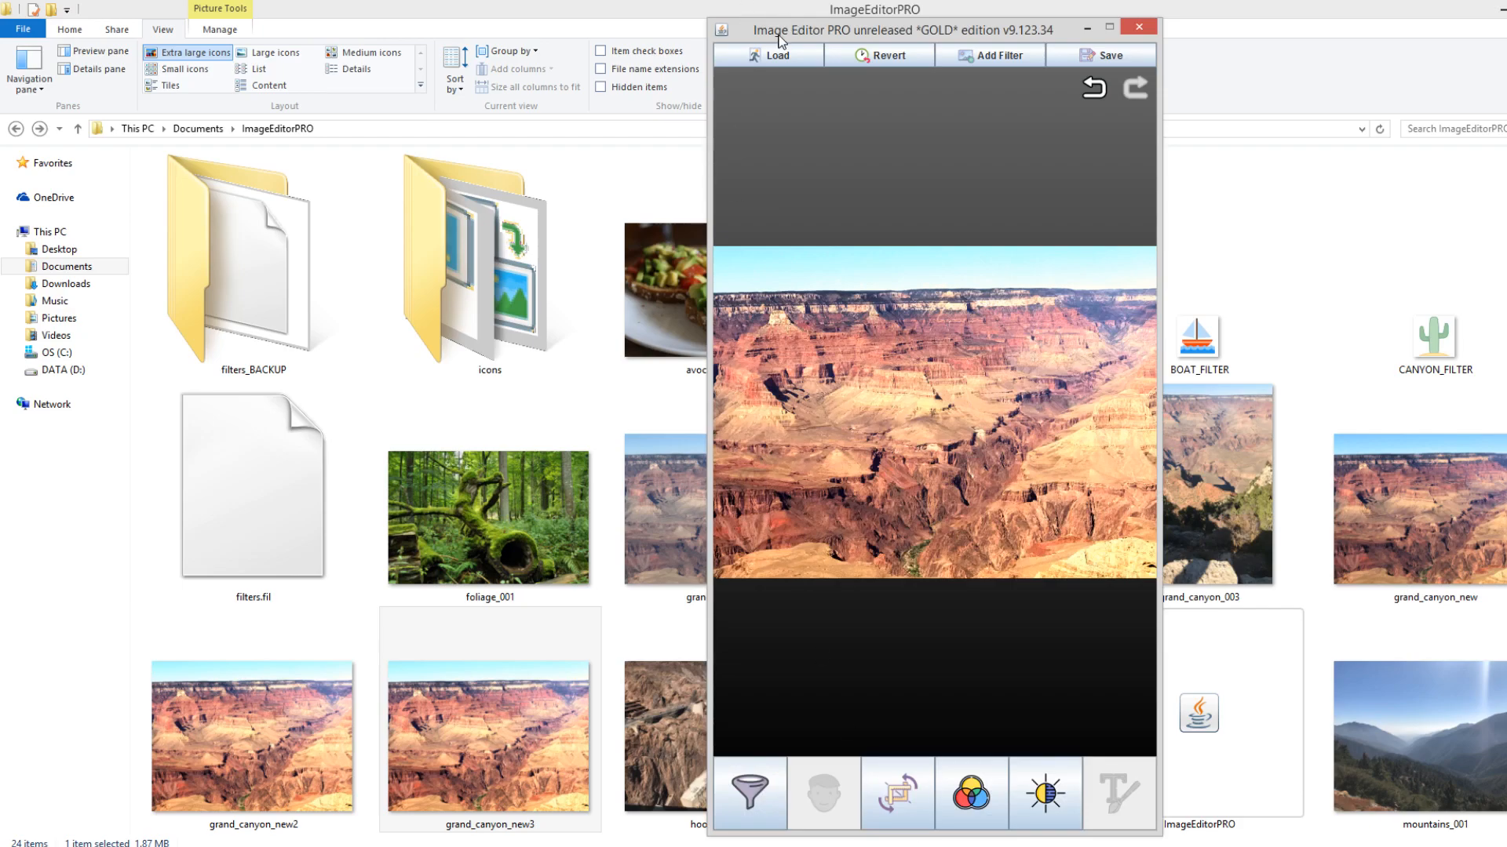
# Return to the load screen of Image Editor PRO, discarding the current photo, and load grand_canyon_002.JPG
pyautogui.moveTo(780, 33); pyautogui.dragTo(199, 37)
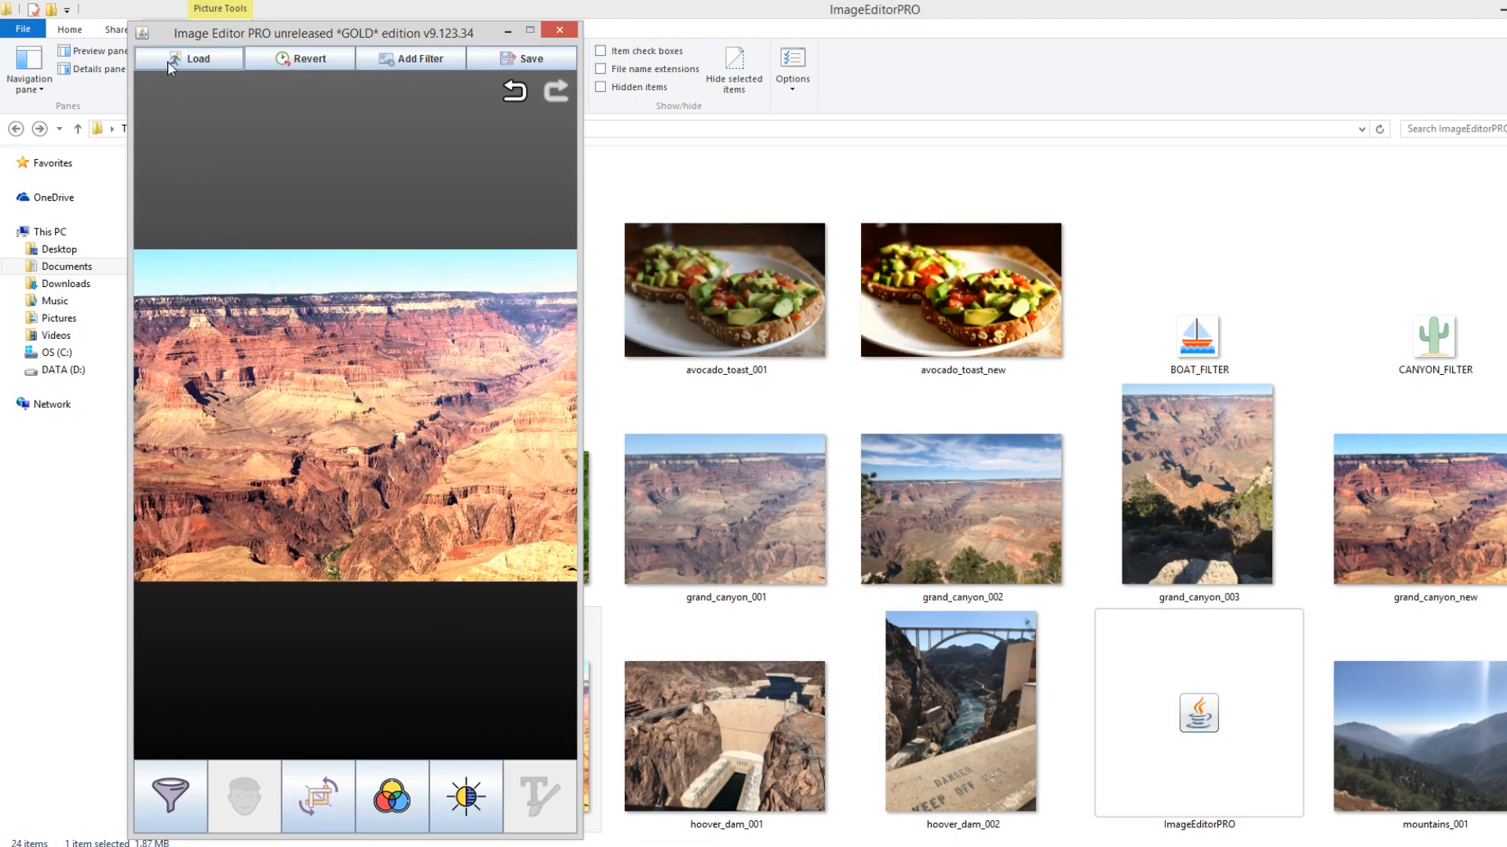
pyautogui.click(170, 63)
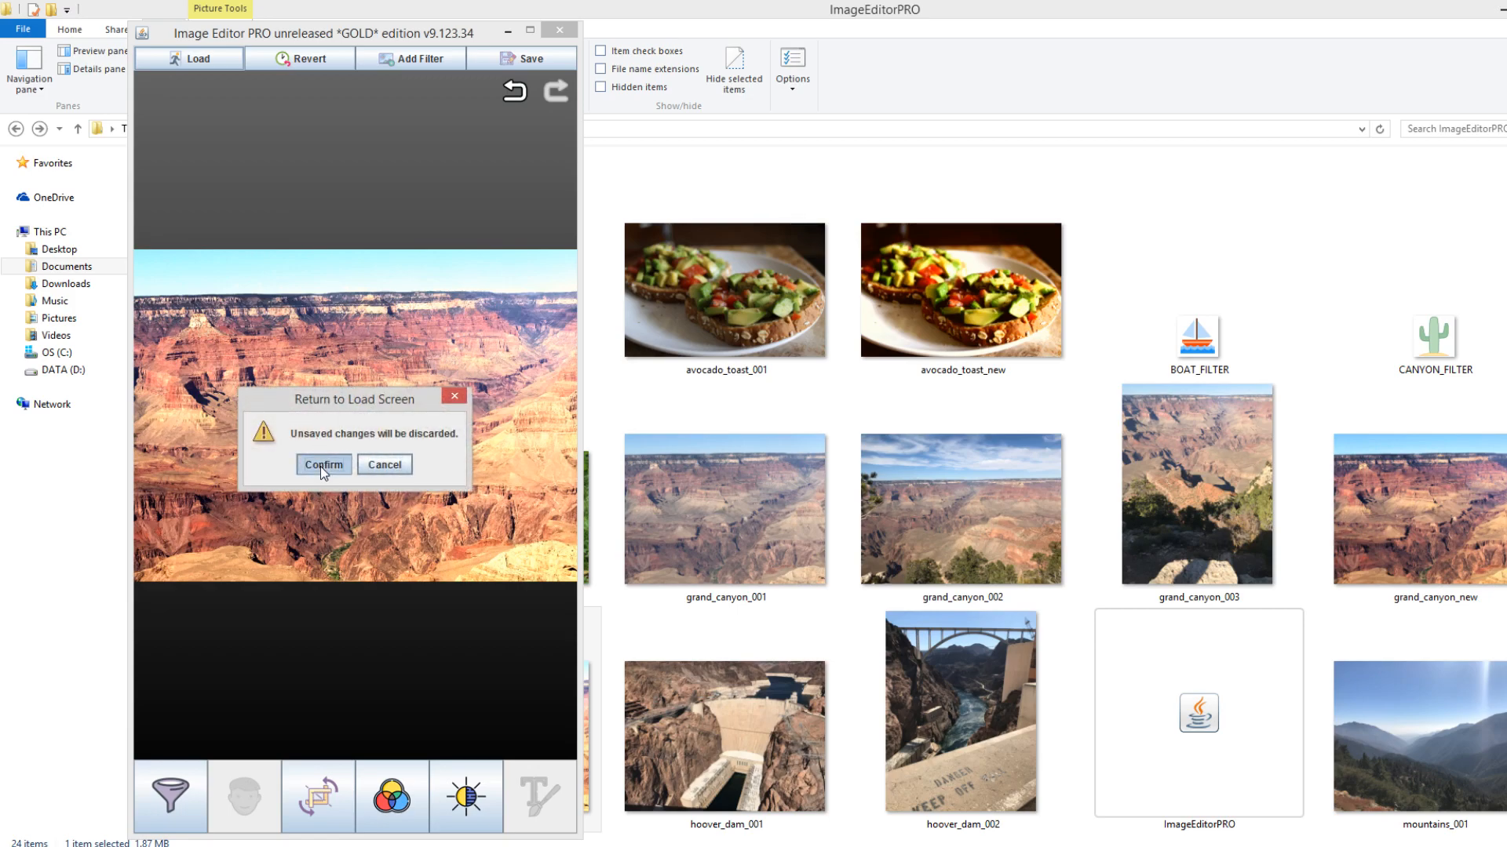
pyautogui.click(321, 464)
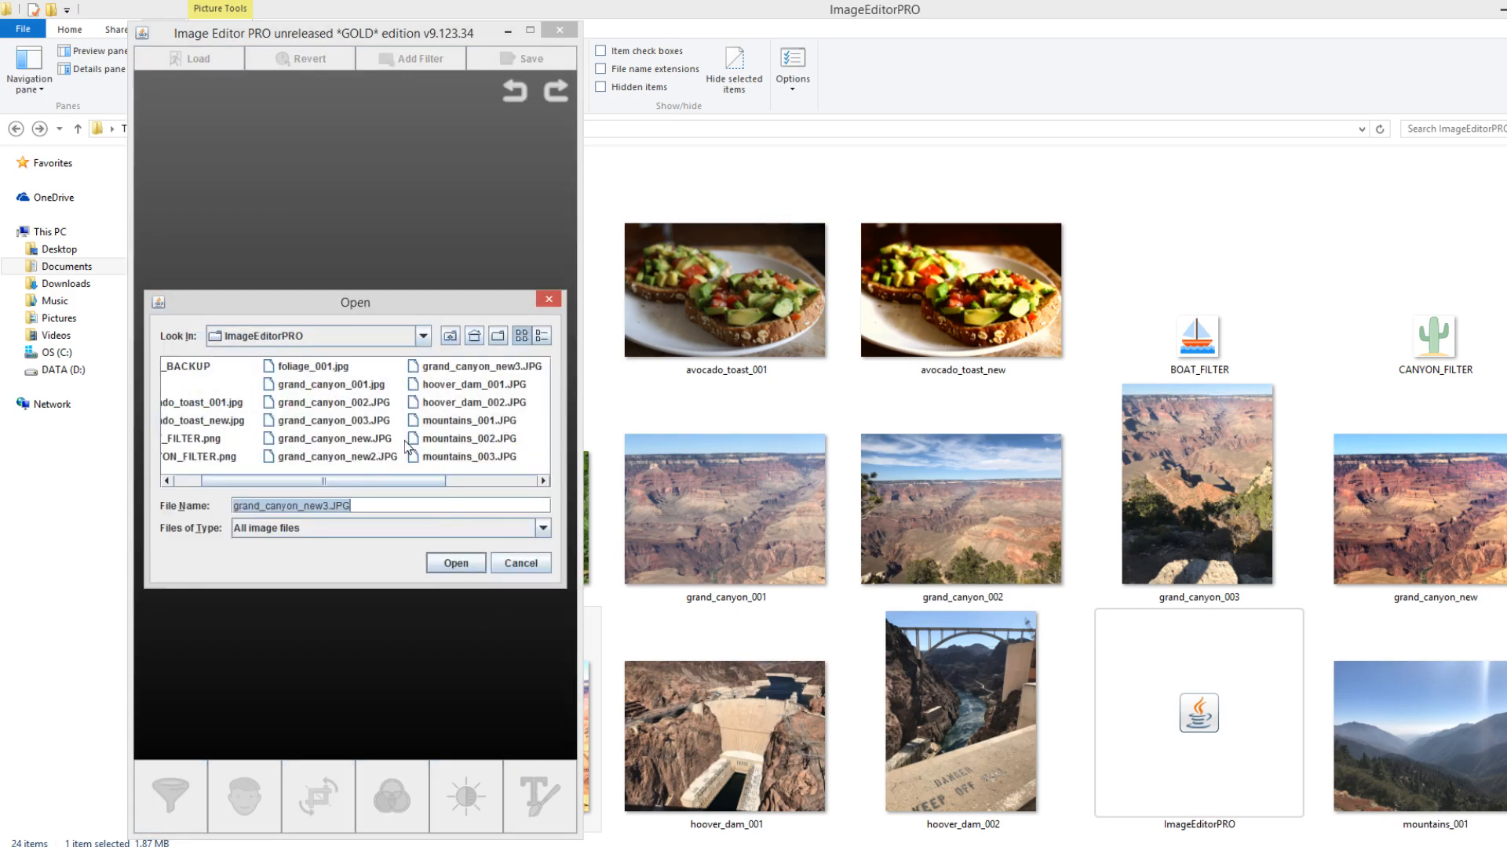
pyautogui.doubleClick(321, 404)
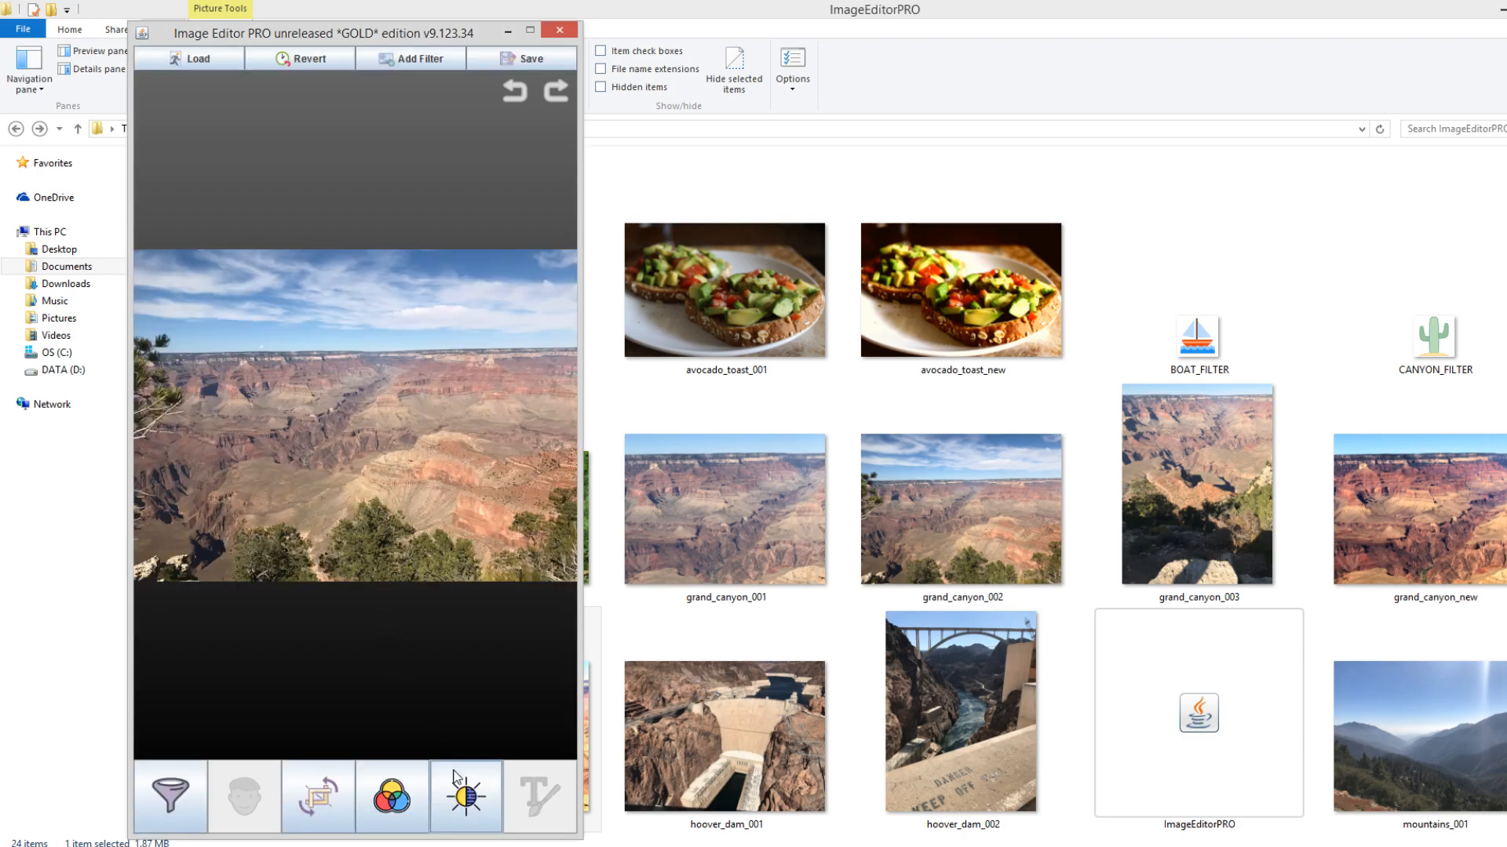
# Apply the Canyon filter to this photo and save the result as grand_canyon_new4.JPG
pyautogui.click(170, 797)
pyautogui.click(542, 801)
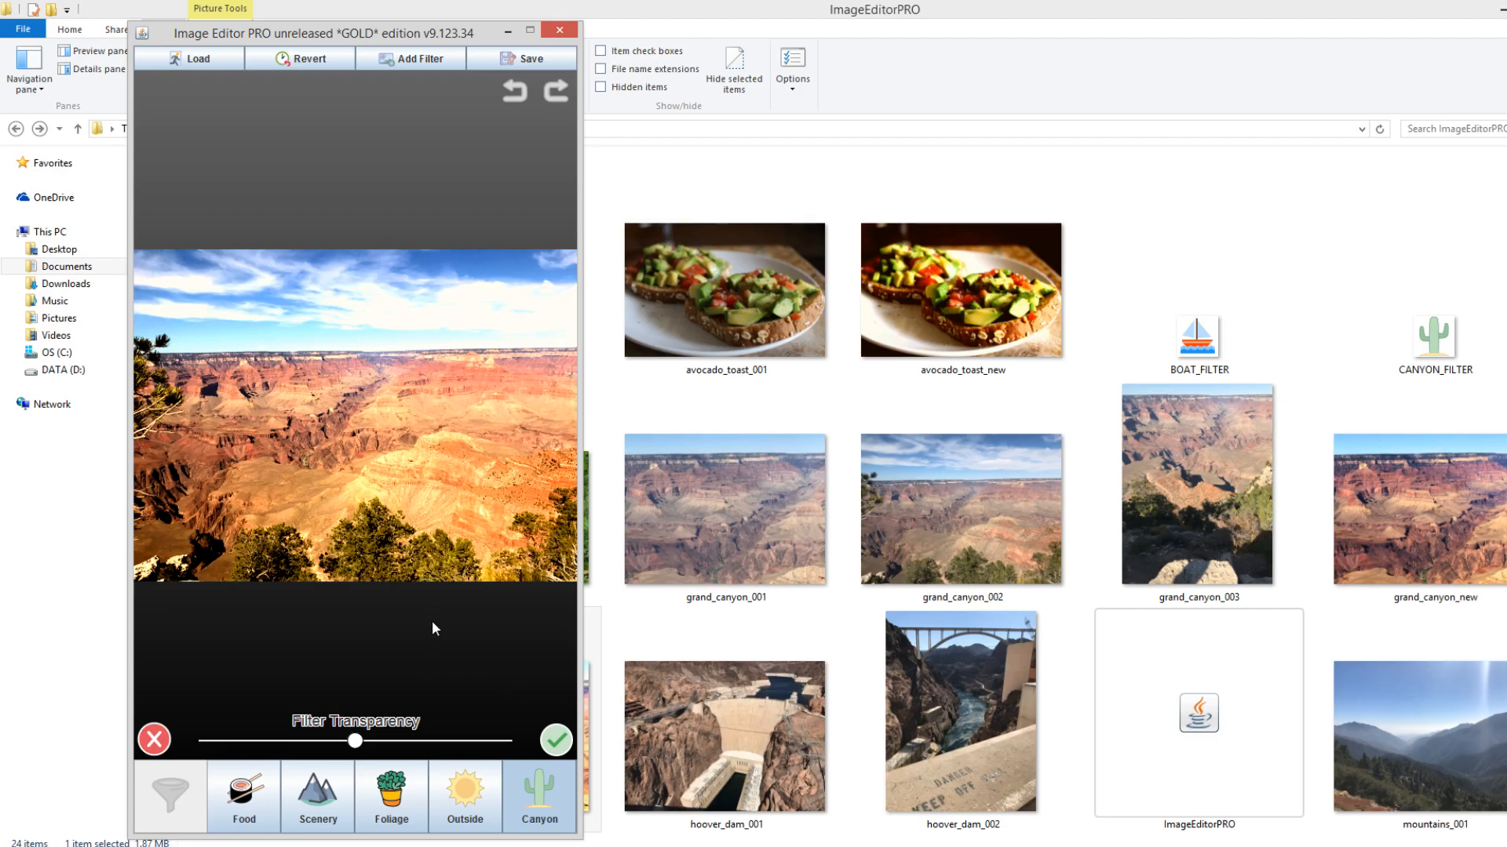
pyautogui.moveTo(296, 33); pyautogui.dragTo(947, 43)
pyautogui.click(1195, 68)
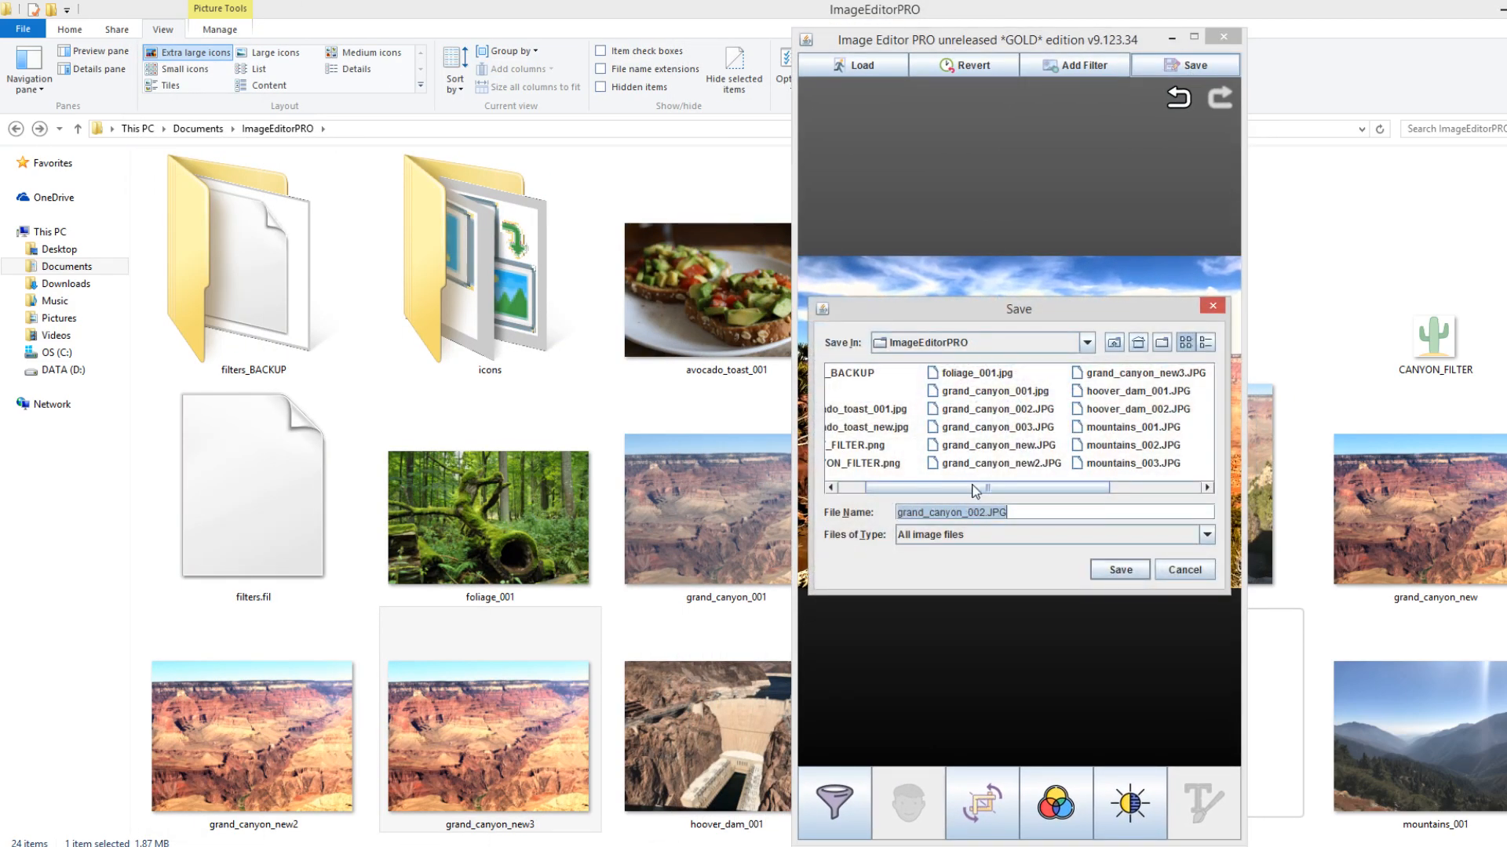
pyautogui.click(1165, 376)
pyautogui.click(993, 512)
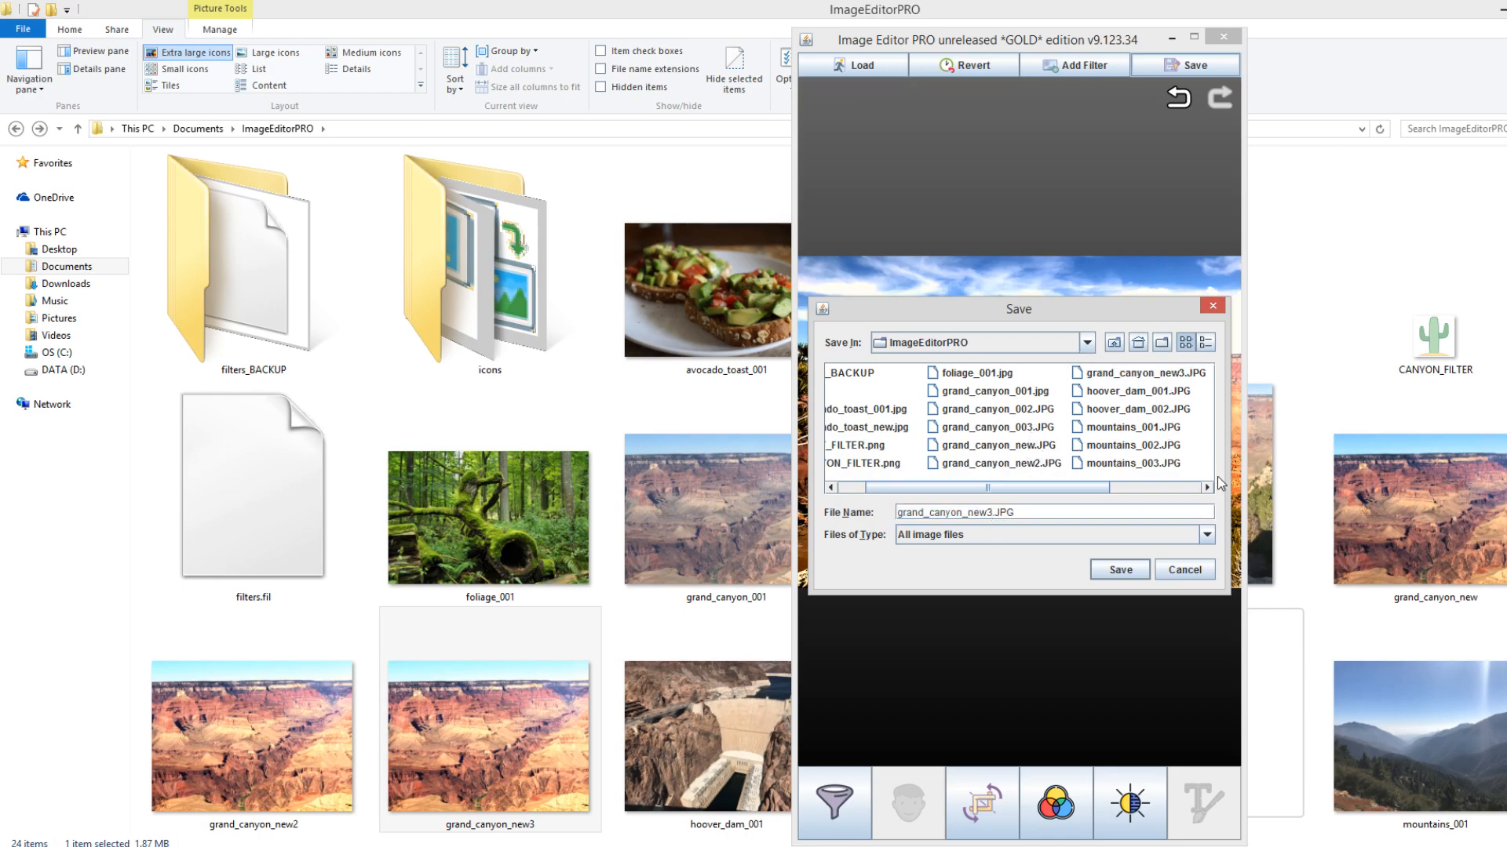
pyautogui.press('Return')
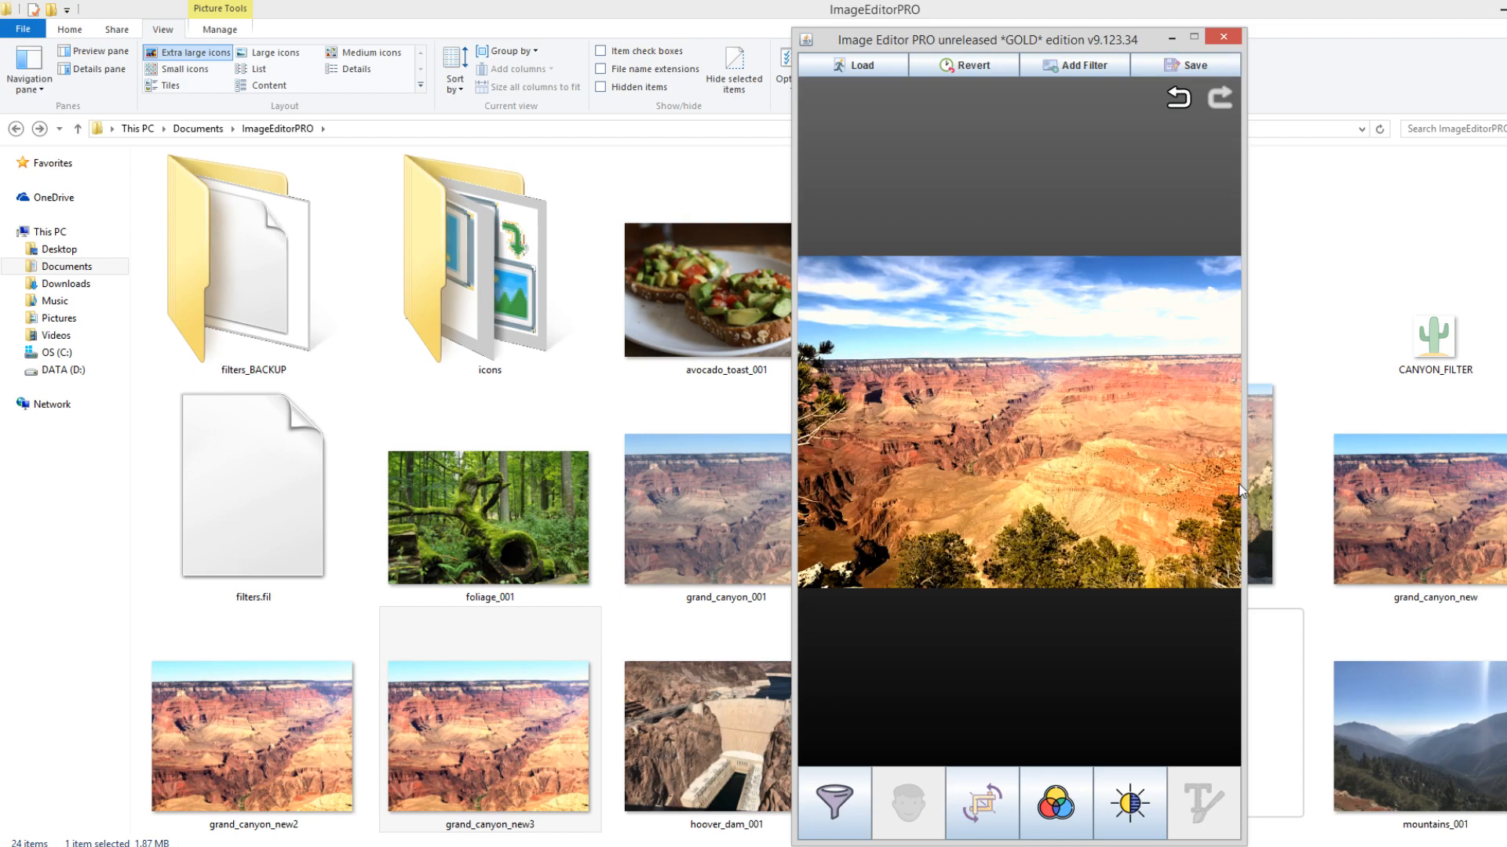
# Load grand_canyon_003.JPG in place of the current photo, then rotate it clockwise to stand upright and apply the rotation
pyautogui.click(856, 66)
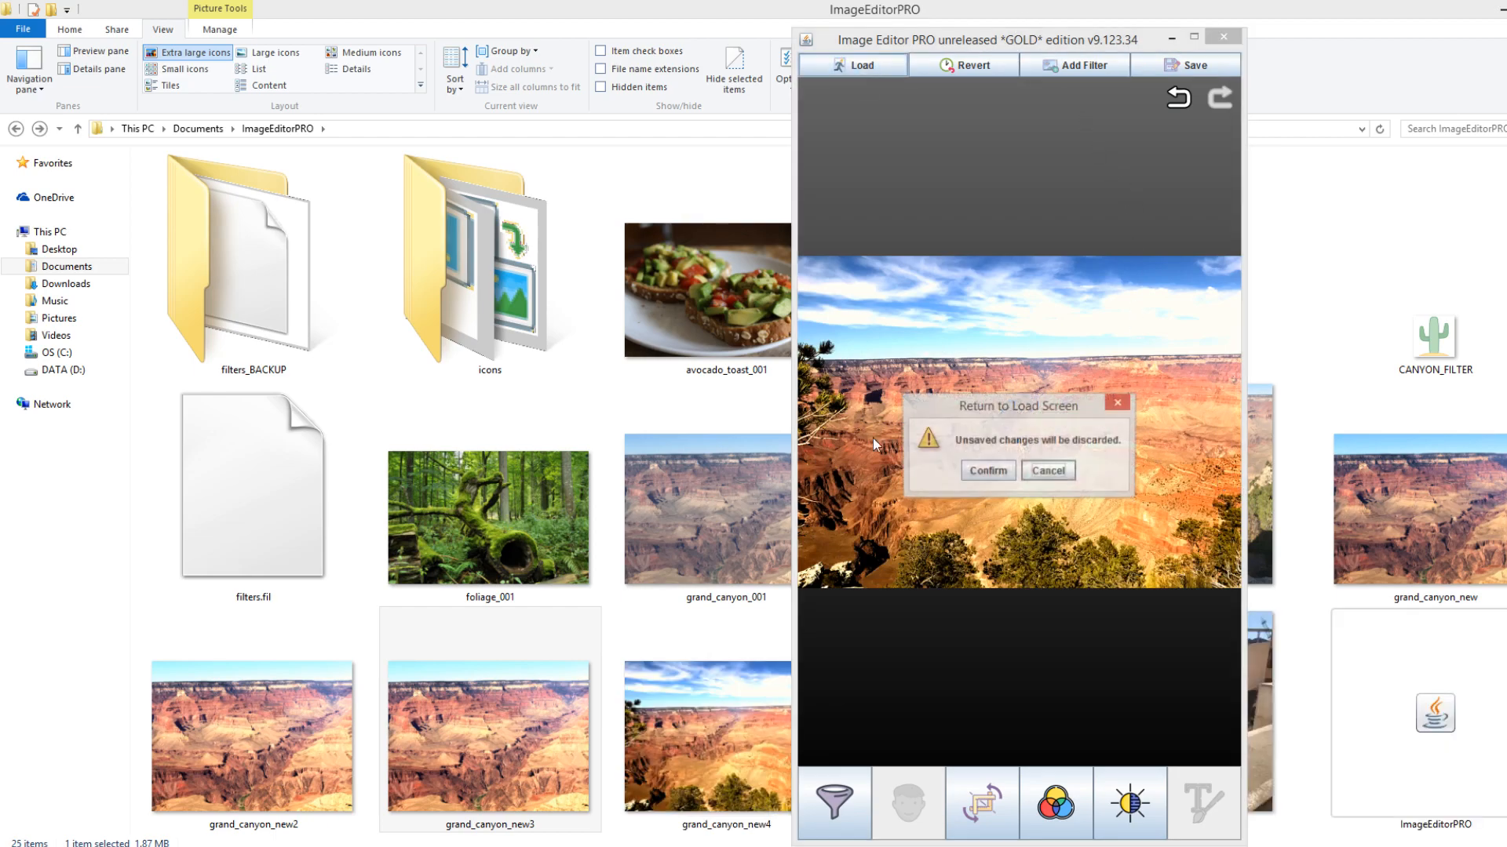
pyautogui.click(988, 470)
pyautogui.click(938, 396)
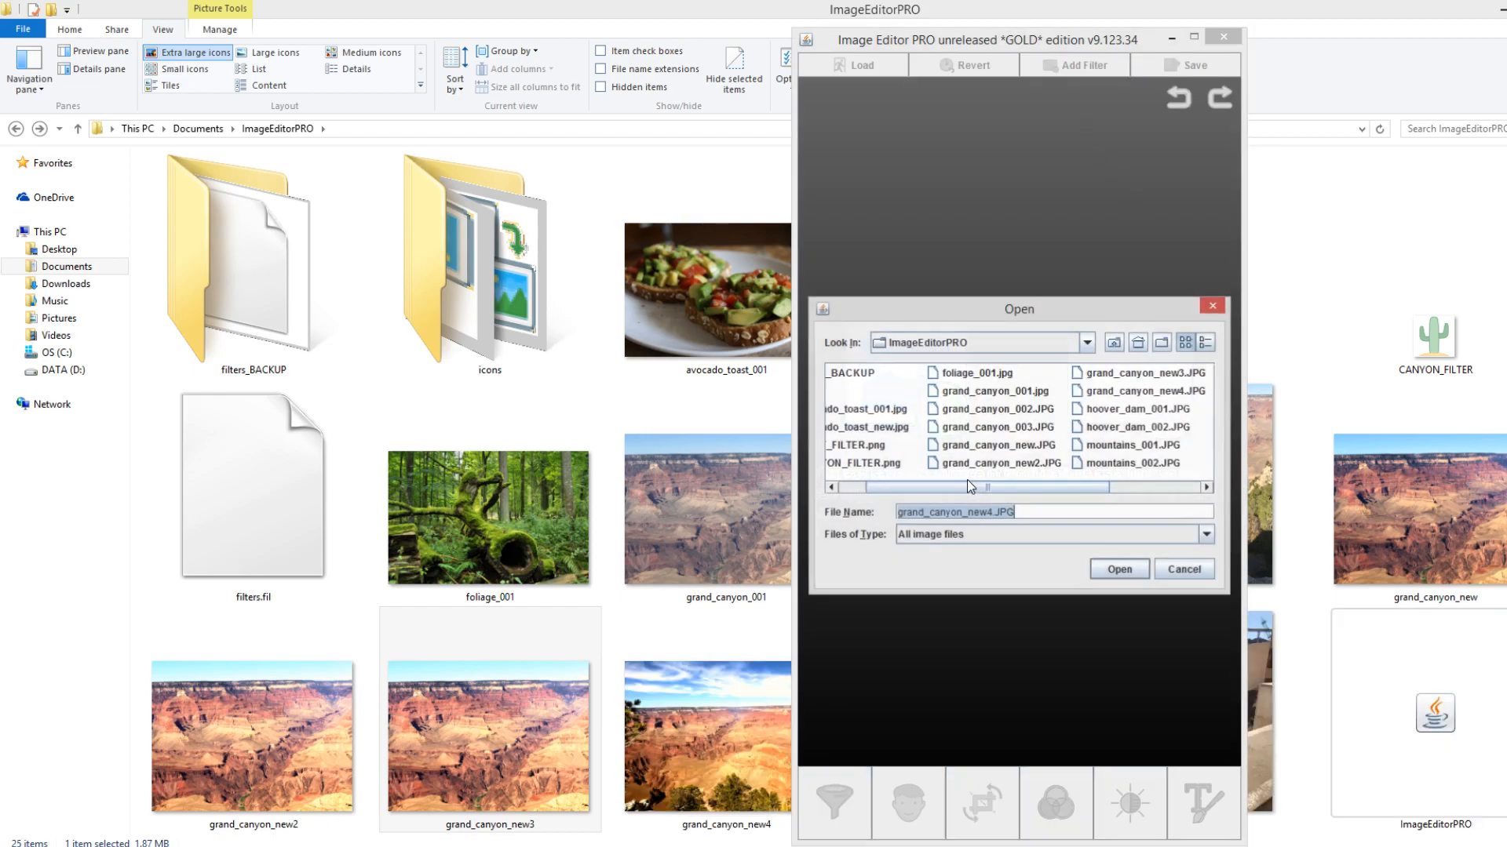
pyautogui.doubleClick(997, 426)
pyautogui.click(982, 802)
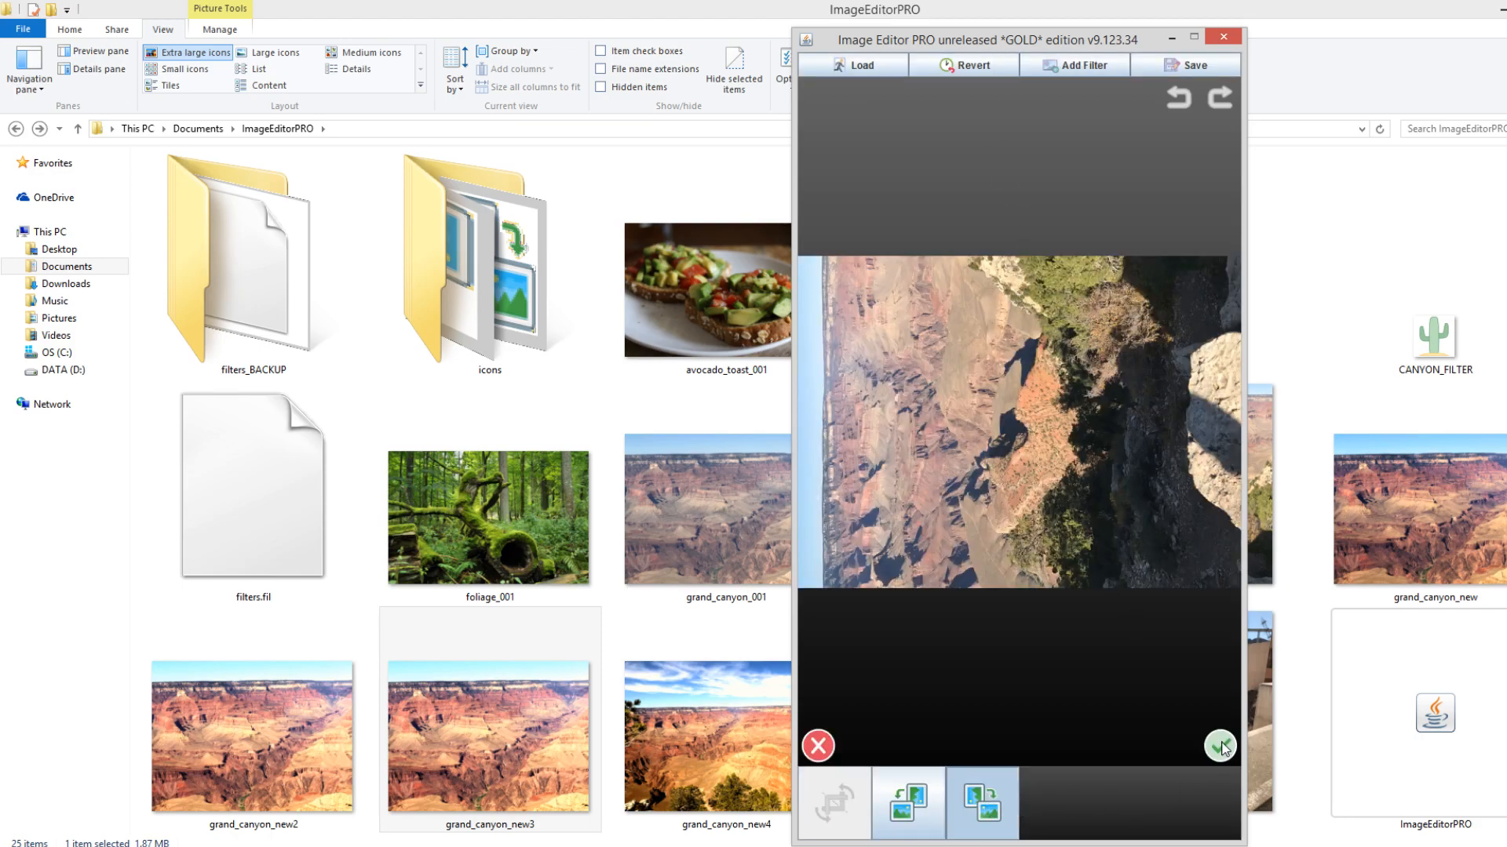
pyautogui.click(1220, 747)
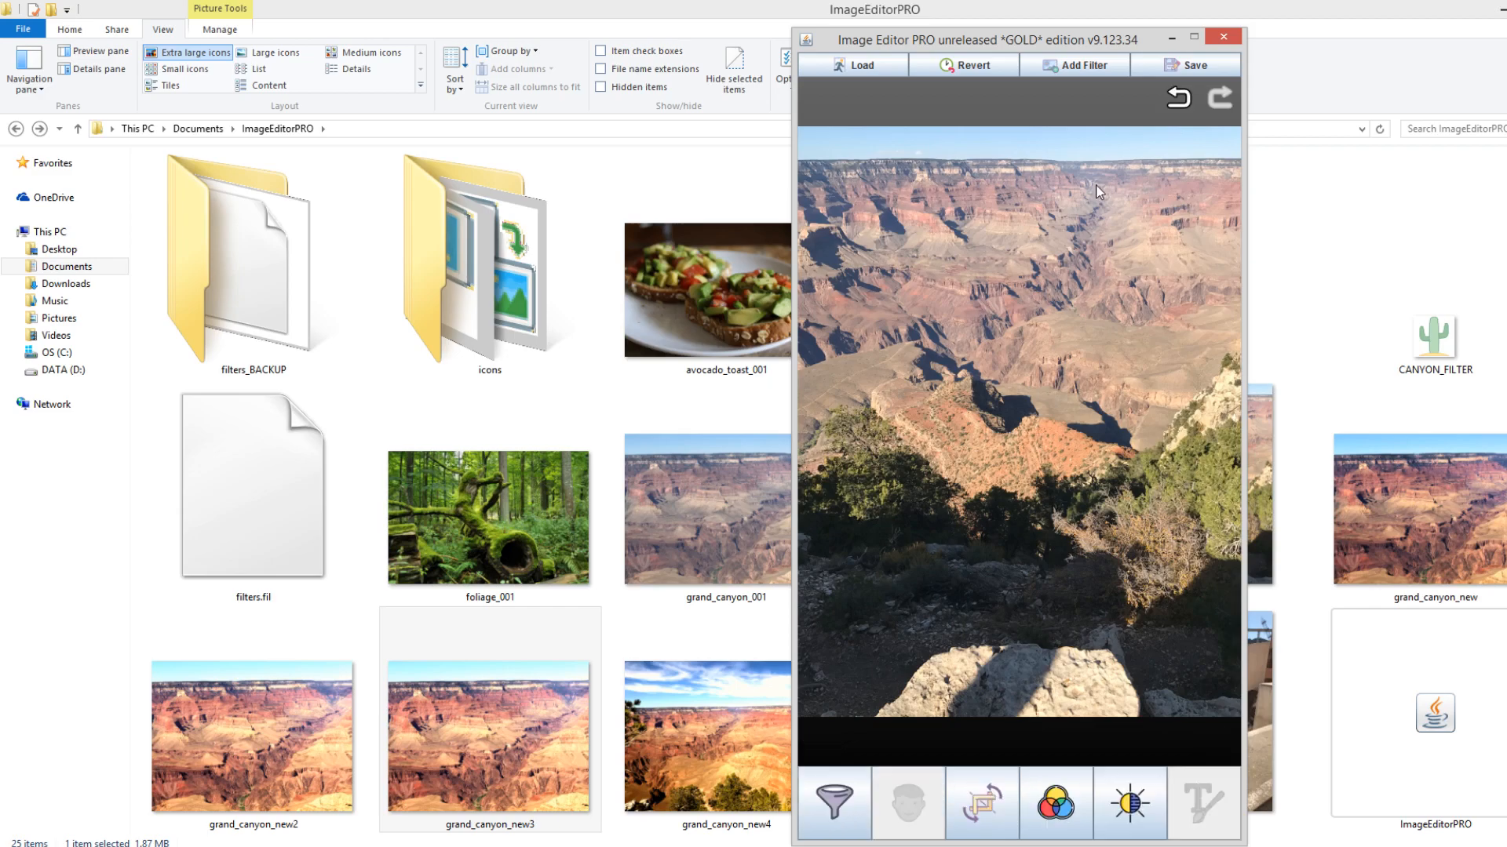
# Apply the Canyon filter to the upright canyon photo
pyautogui.click(1084, 64)
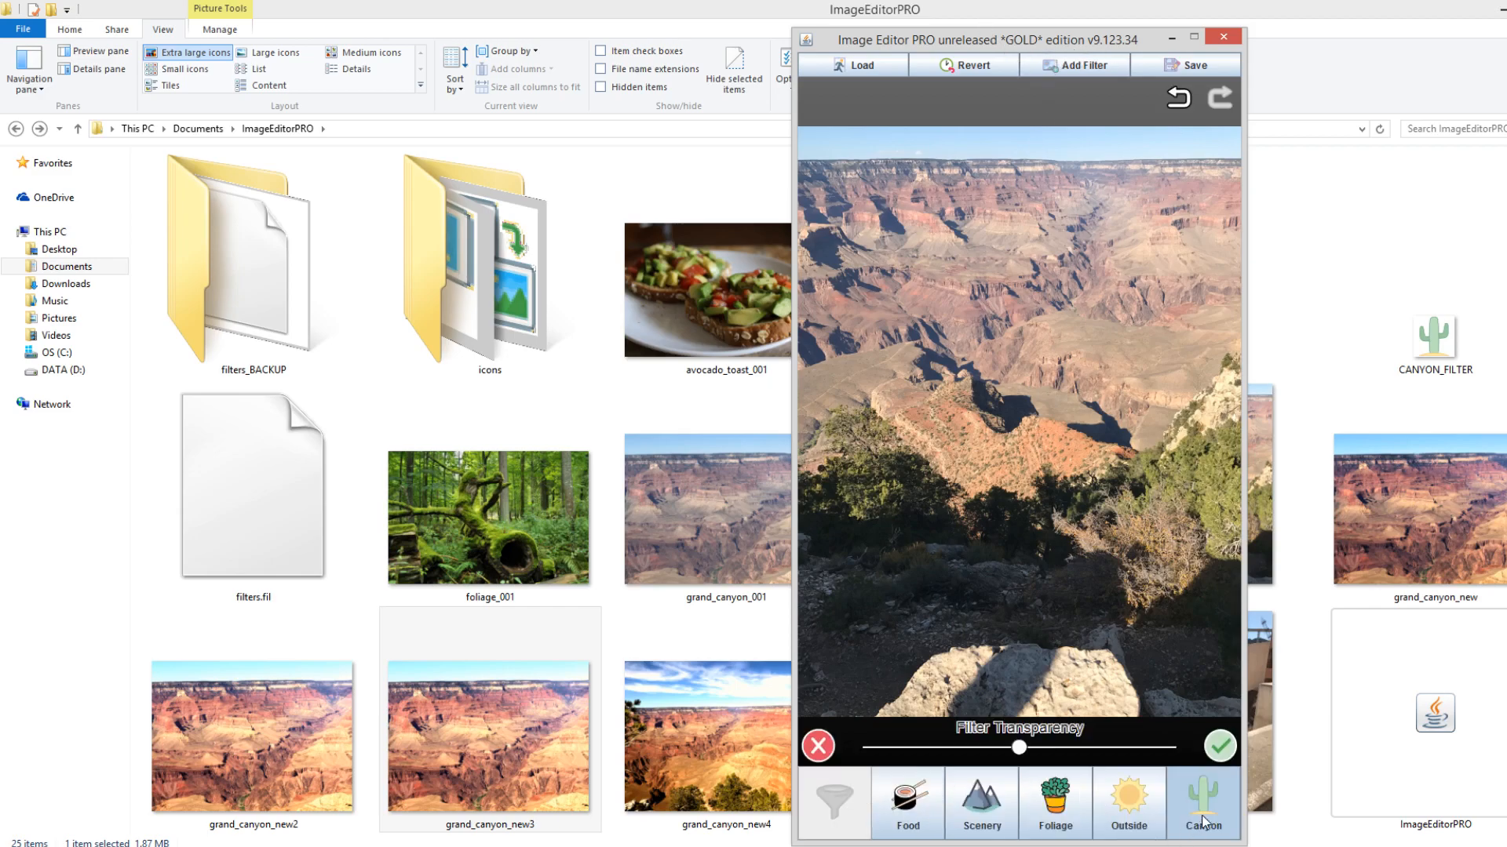
pyautogui.click(1199, 777)
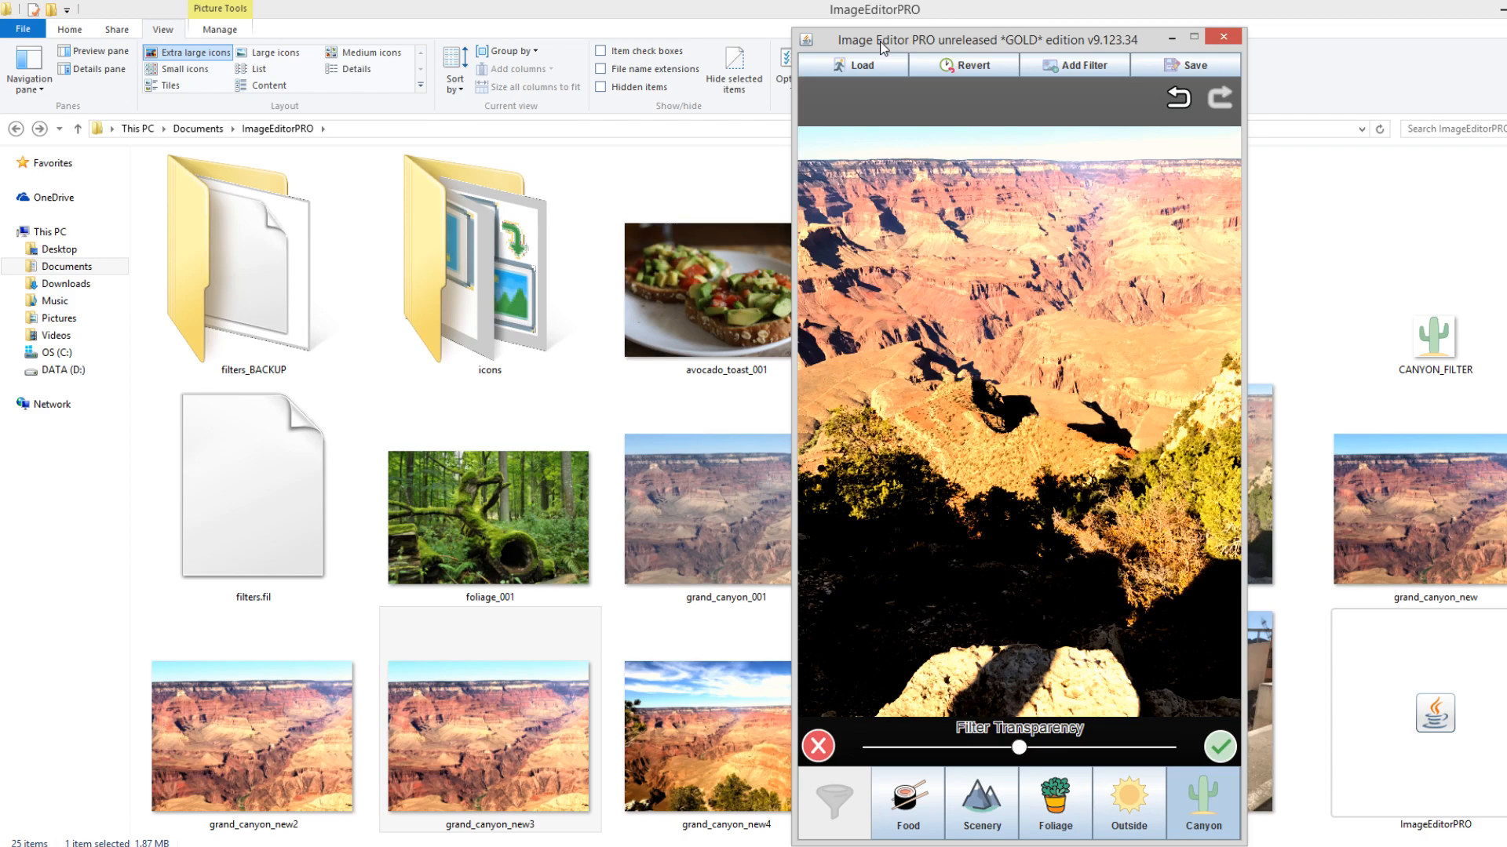
pyautogui.press('Return')
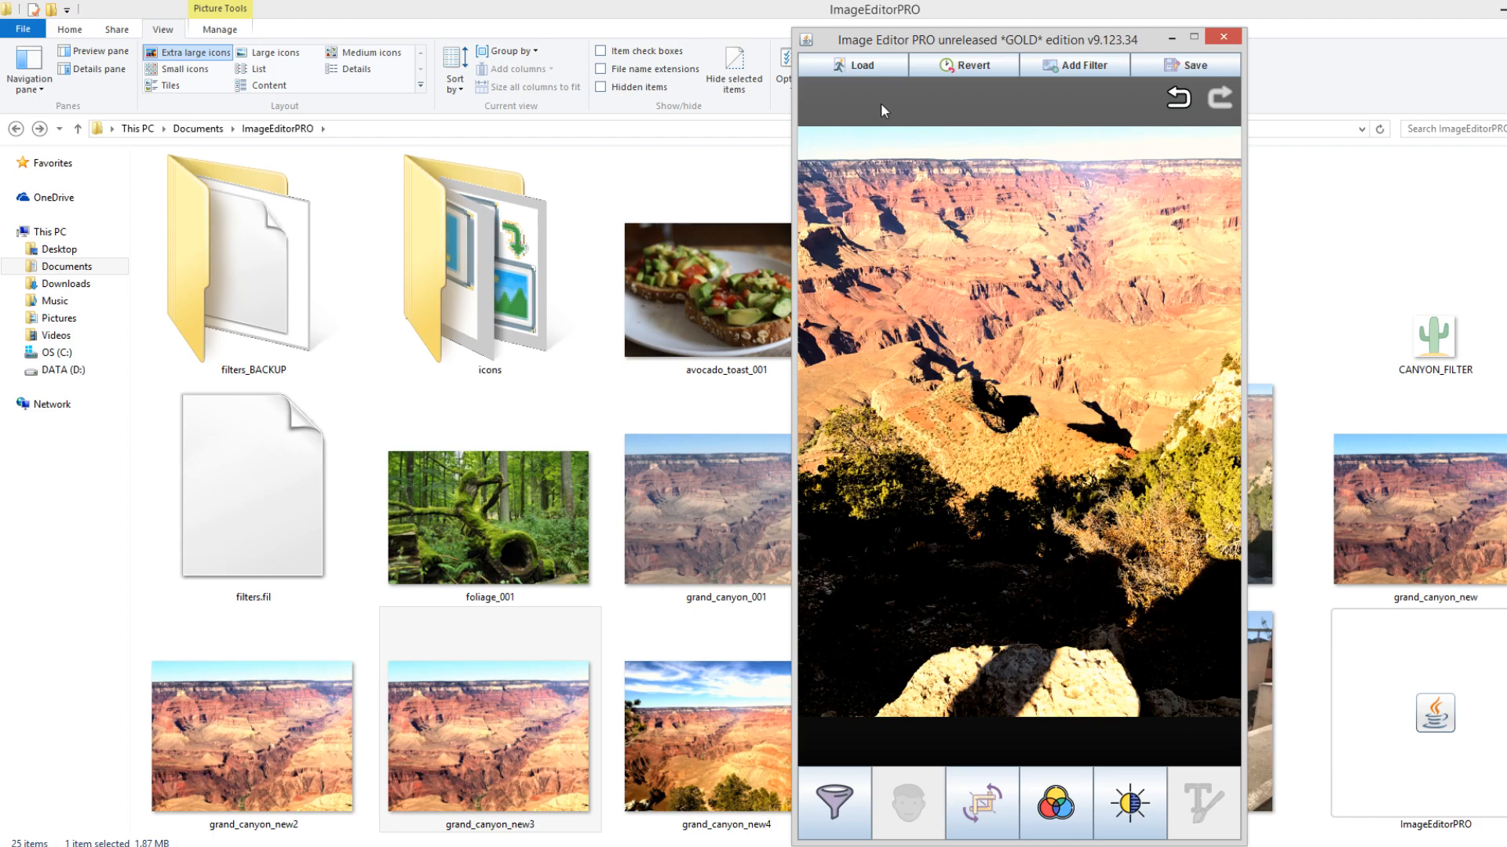
# Save the filtered upright canyon photo as grand_canyon_new5.JPG in the ImageEditorPRO folder
pyautogui.moveTo(926, 39); pyautogui.dragTo(537, 29)
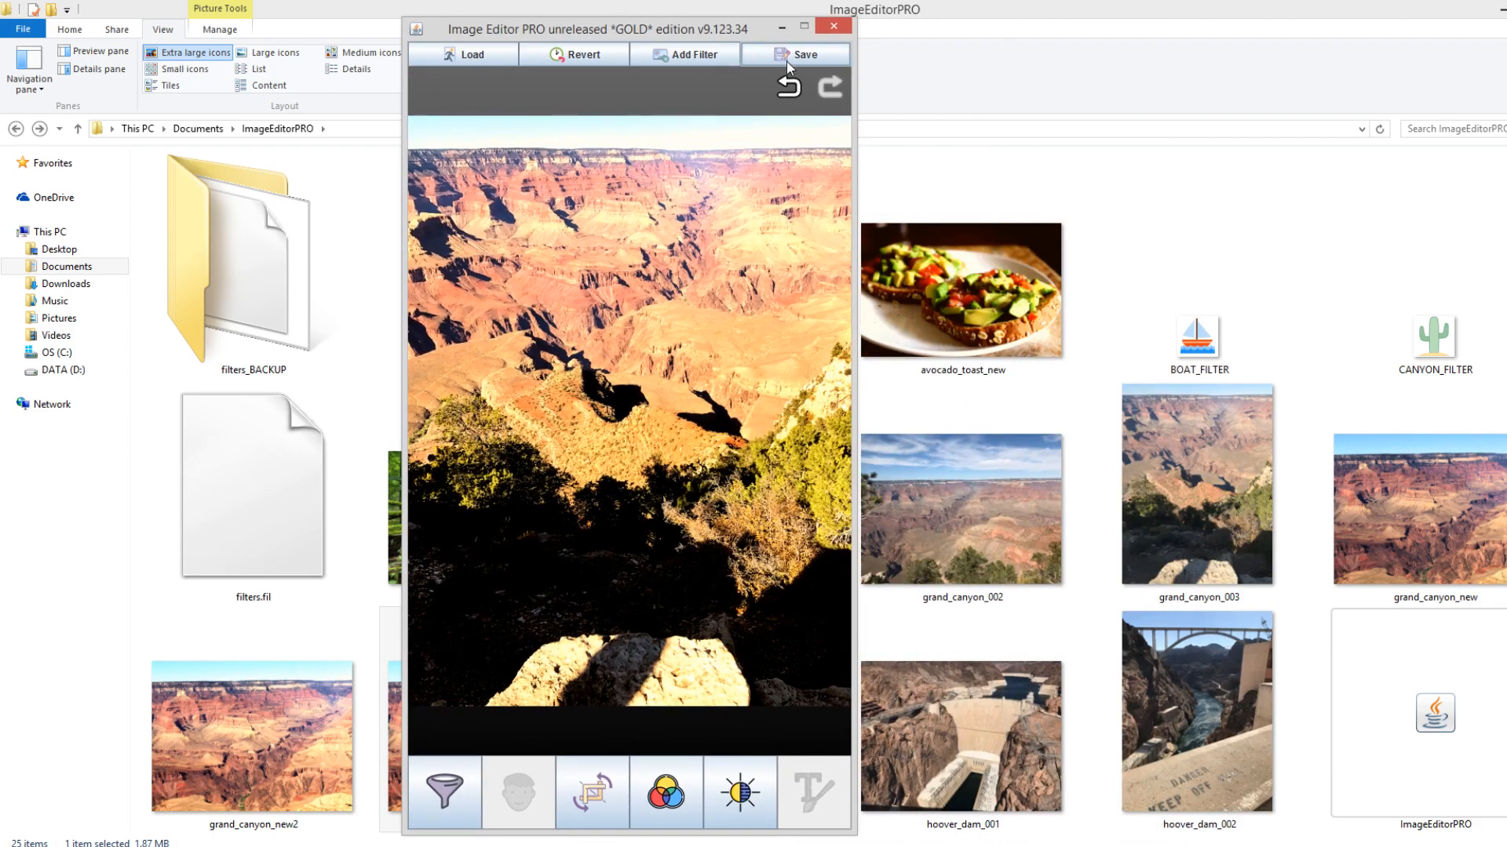
pyautogui.click(782, 62)
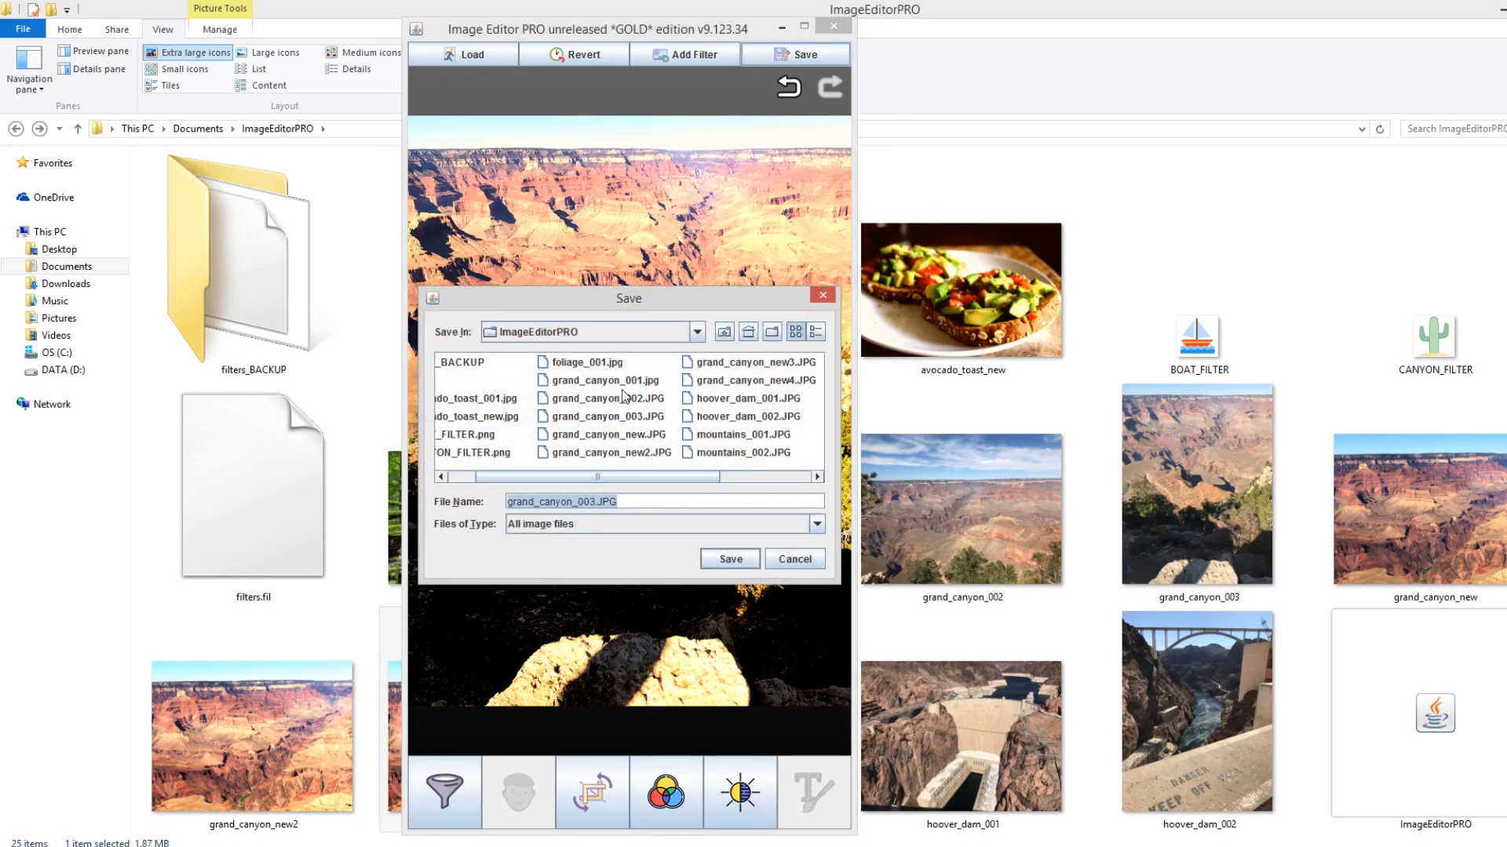
pyautogui.click(759, 378)
pyautogui.click(599, 501)
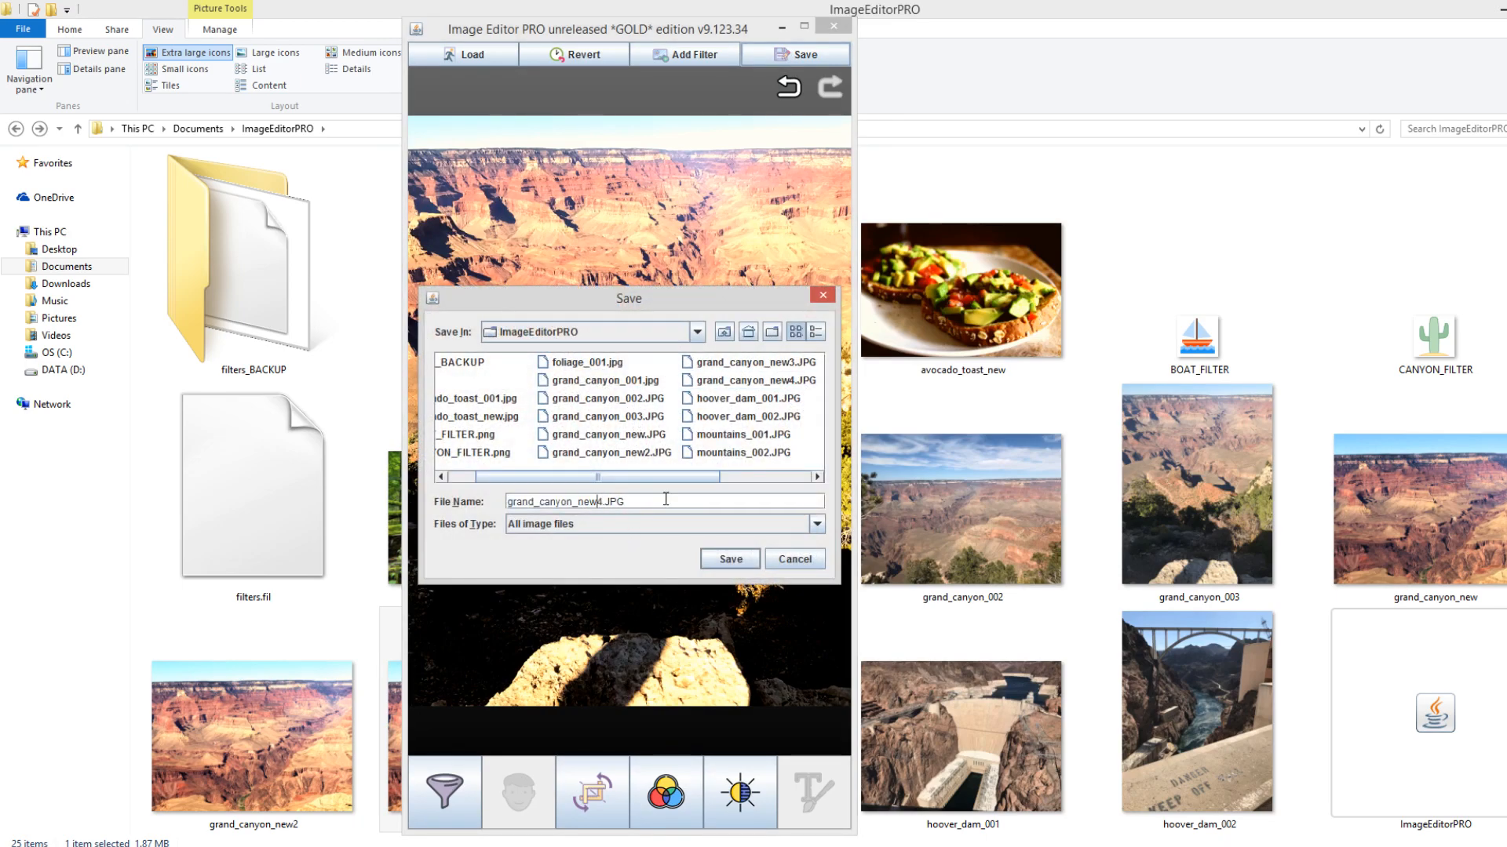
pyautogui.press('Delete')
pyautogui.write('5')
pyautogui.press('Return')
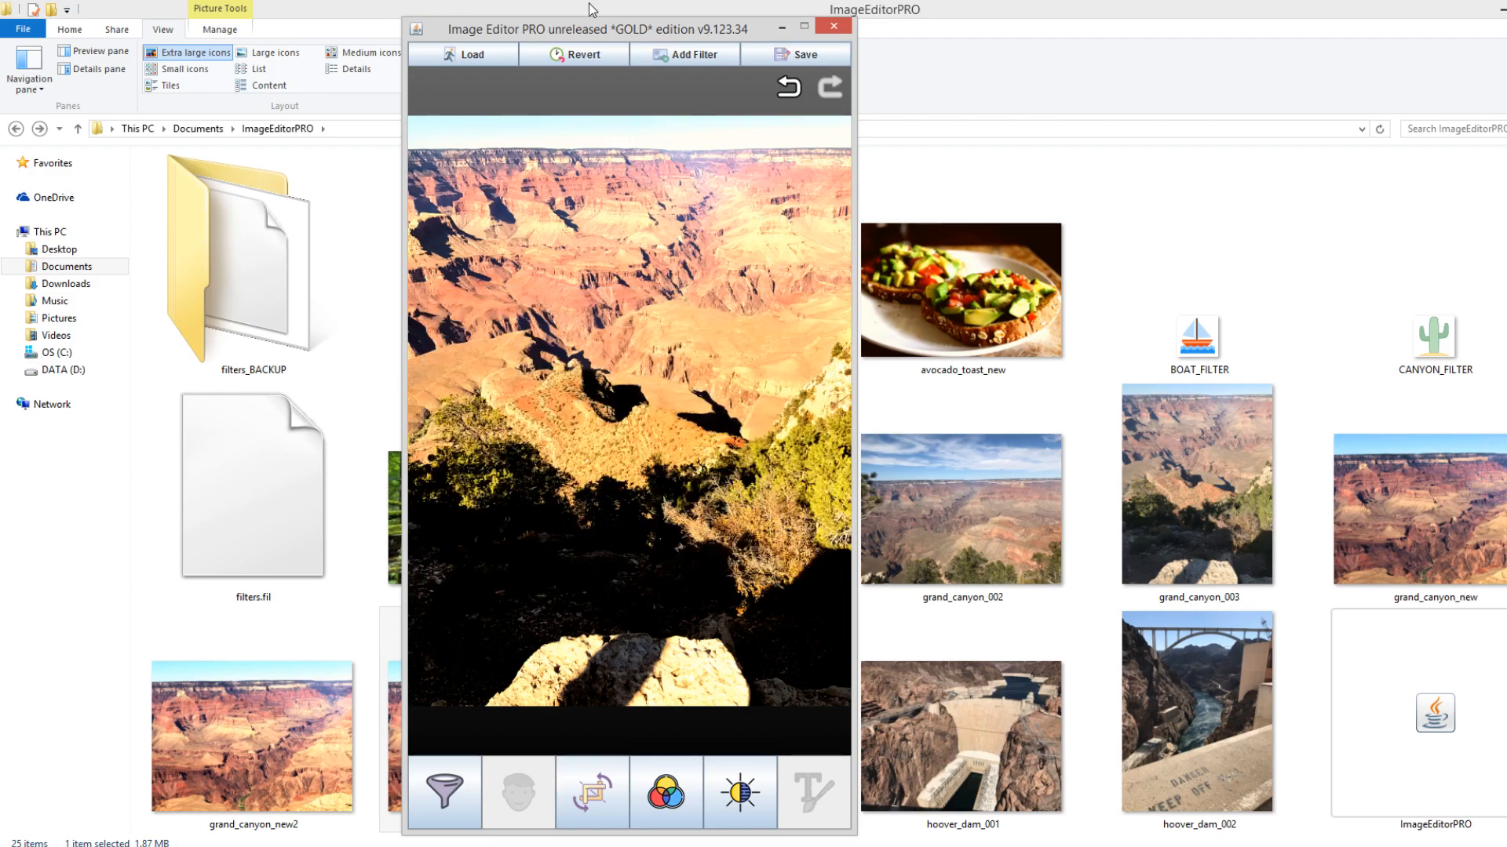
# Open grand_canyon_new in Windows Photo Viewer and step back and forth through the saved canyon photos to compare the edits
pyautogui.moveTo(597, 32); pyautogui.dragTo(1046, 33)
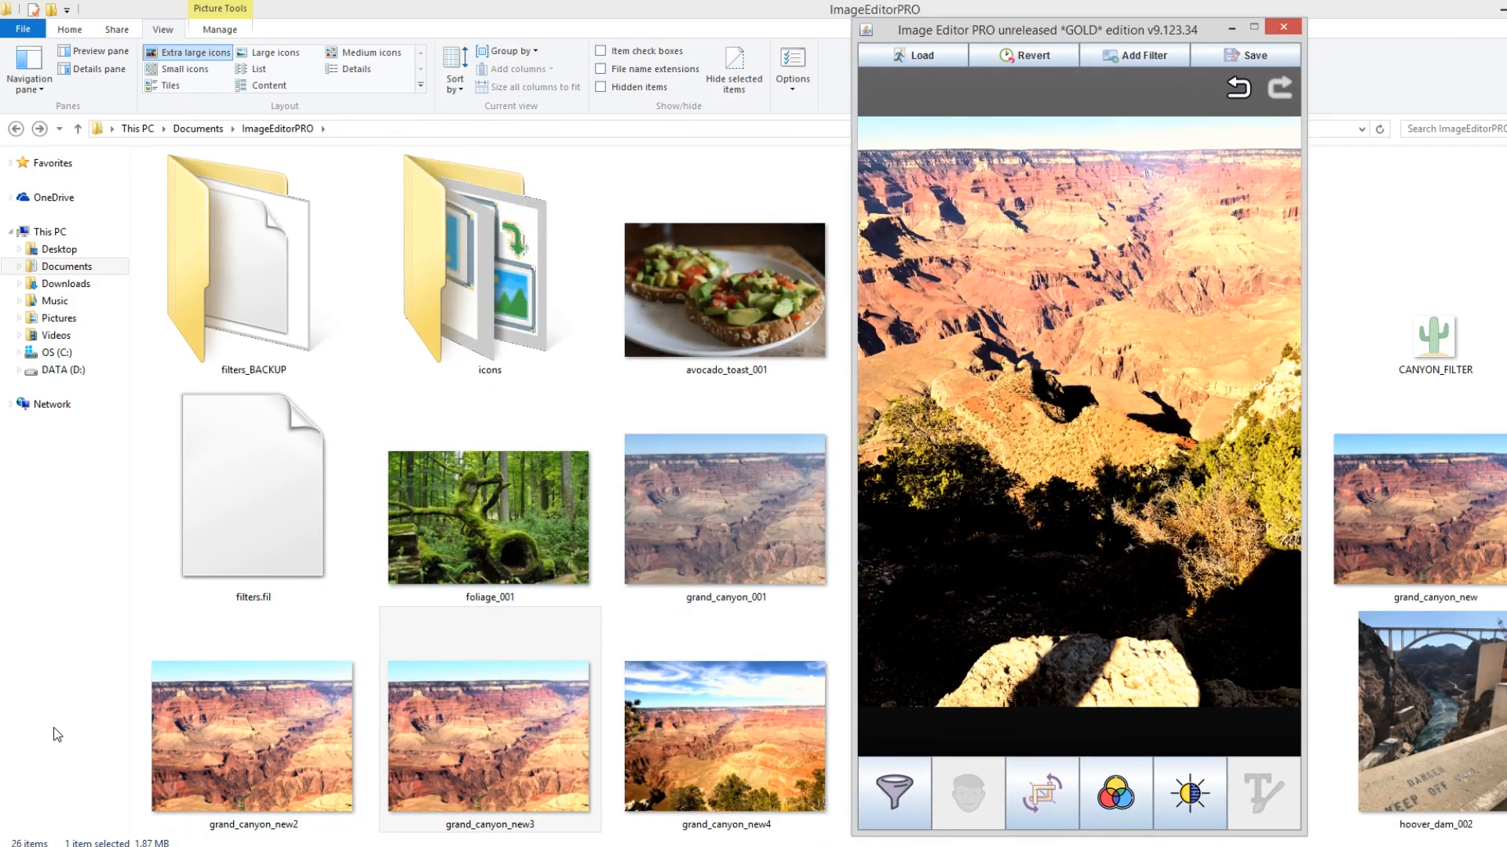
pyautogui.click(224, 719)
pyautogui.doubleClick(1336, 524)
pyautogui.press('Right')
pyautogui.press('Right')
pyautogui.press('Right')
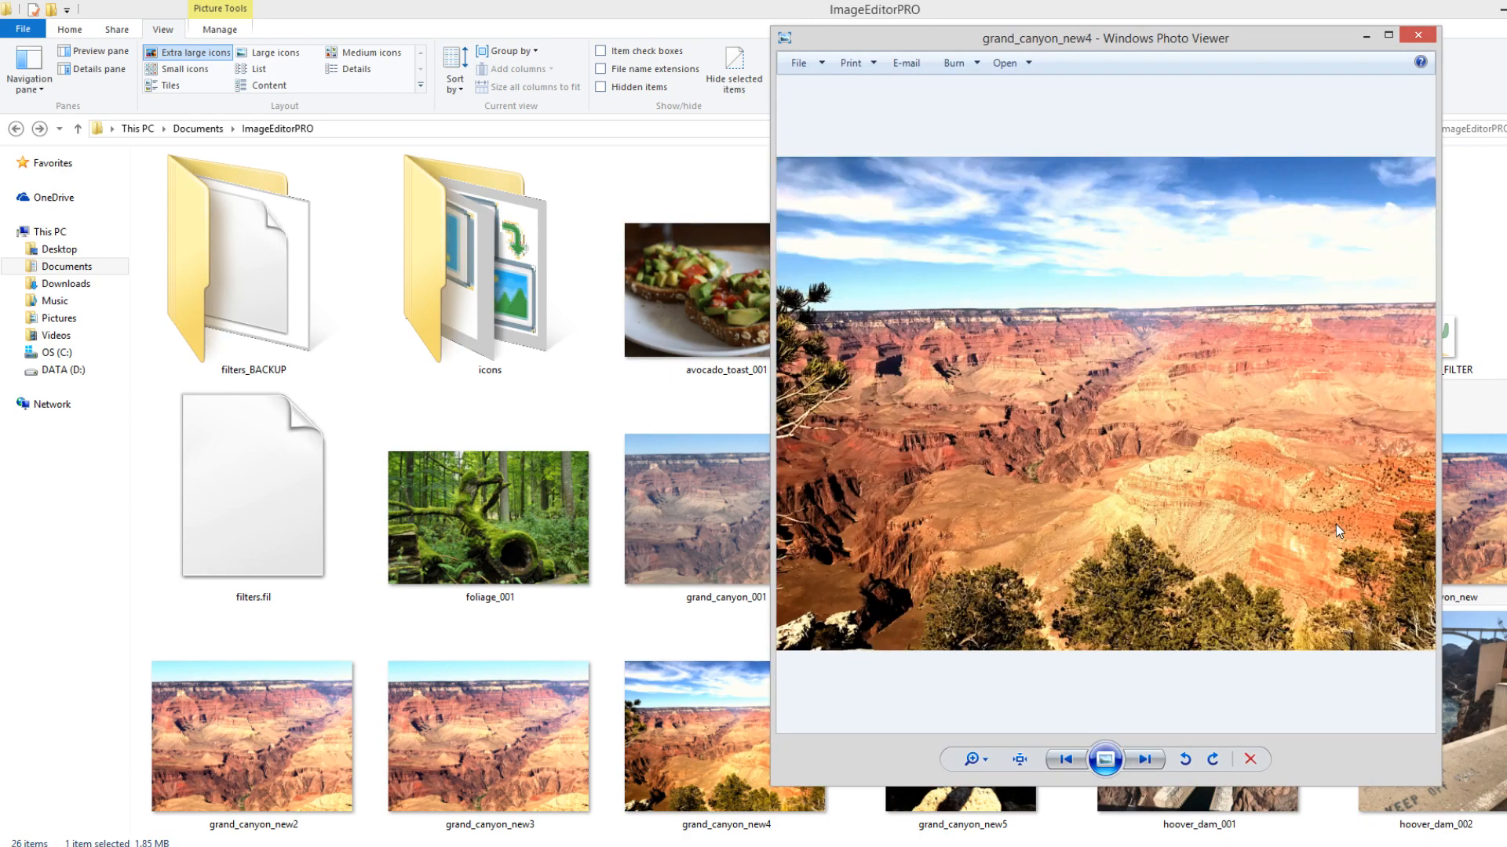
pyautogui.press('Right')
pyautogui.press('Left')
pyautogui.press('Left')
pyautogui.press('Left')
pyautogui.press('Left')
pyautogui.press('Left')
pyautogui.press('Left')
pyautogui.press('Left')
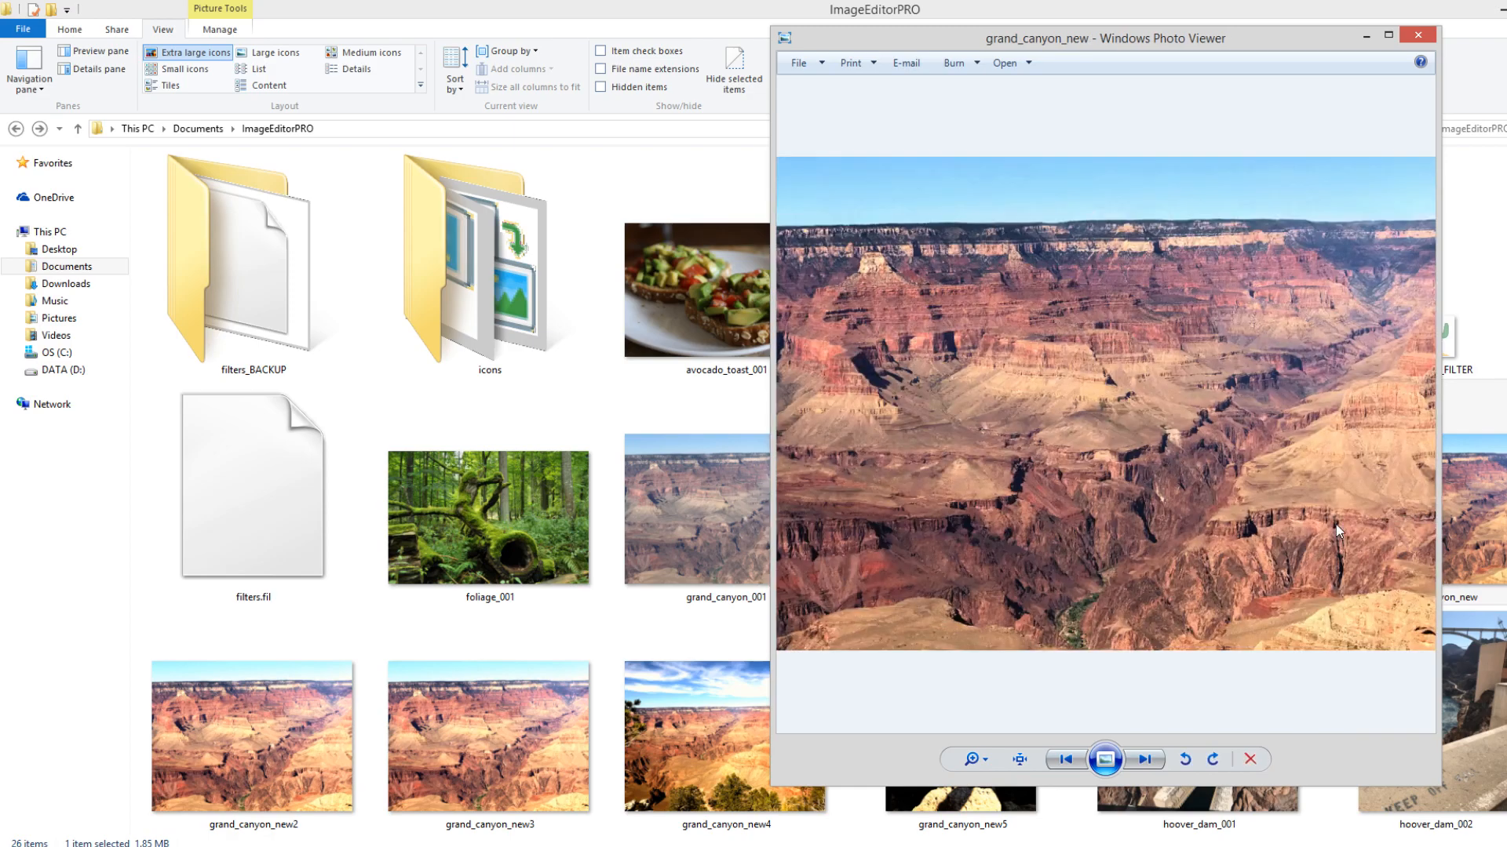
# Step through the original and edited canyon photos, ending on grand_canyon_new5
pyautogui.press('Left')
pyautogui.press('Right')
pyautogui.press('Right')
pyautogui.press('Right')
pyautogui.press('Right')
pyautogui.press('Right')
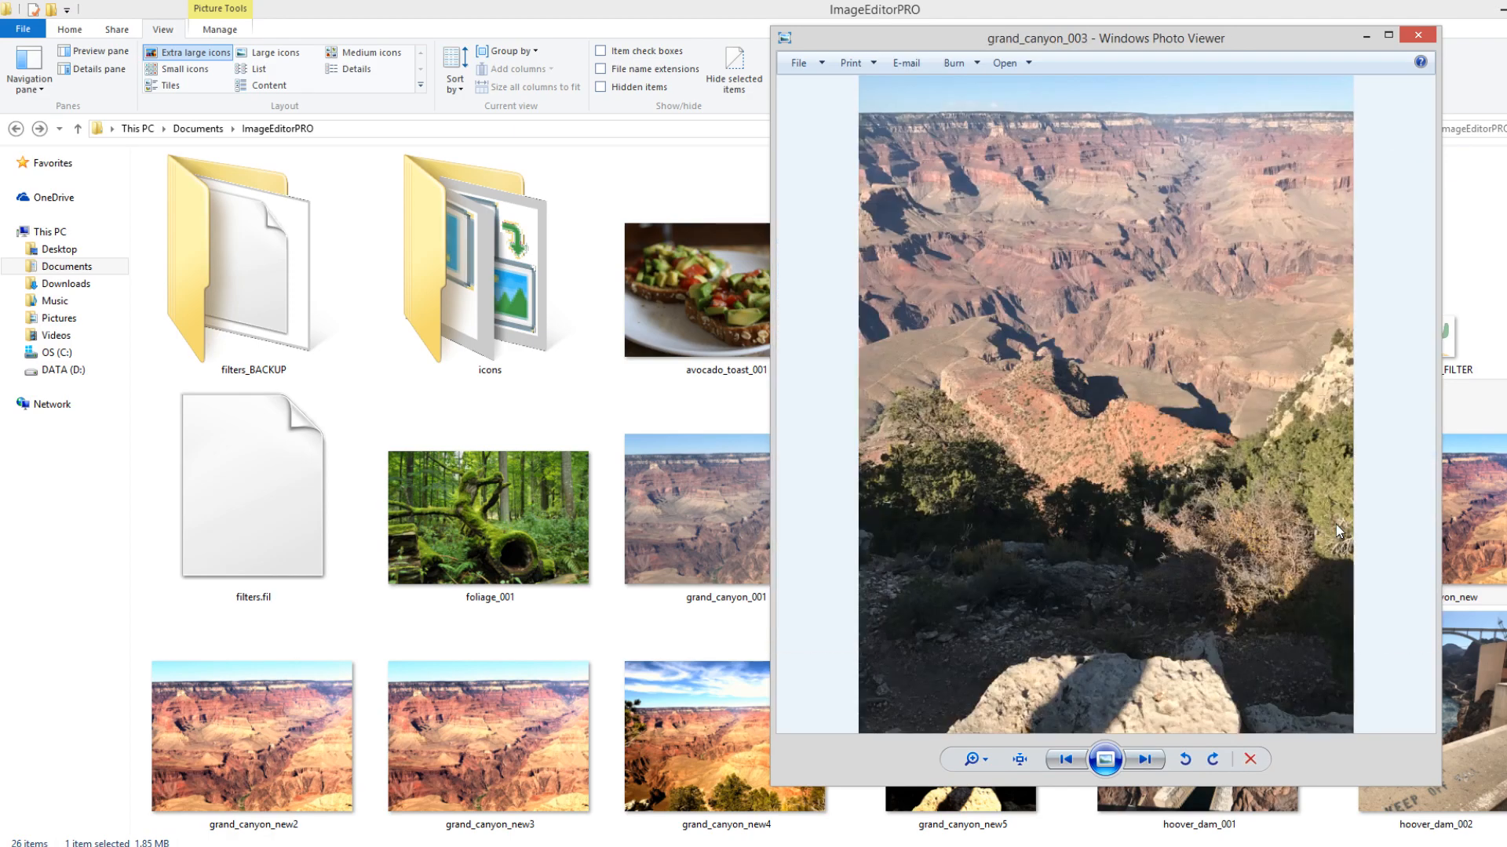
pyautogui.press('Right')
pyautogui.press('Right')
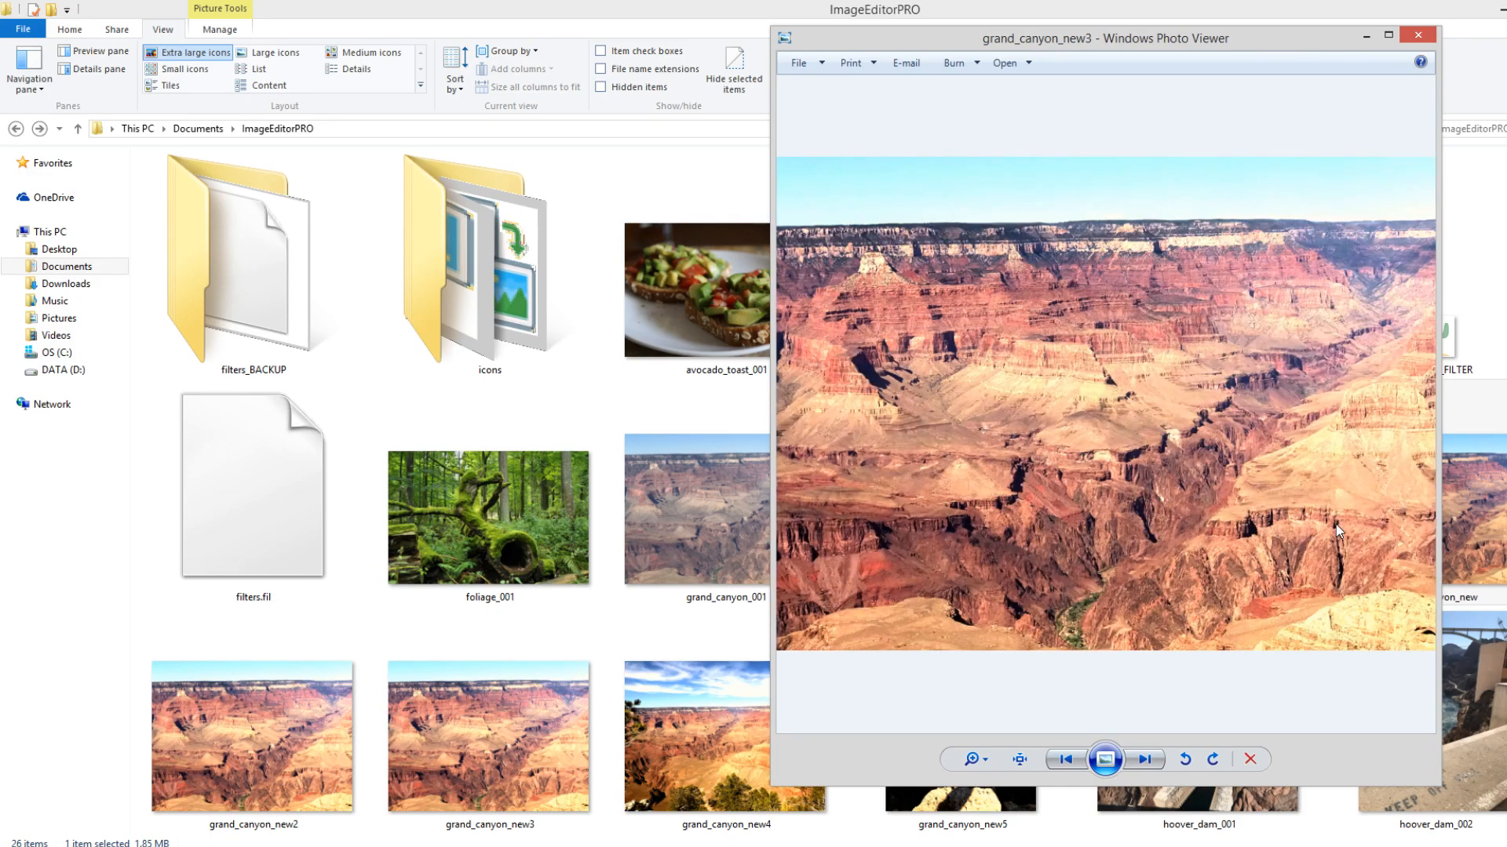
pyautogui.press('Right')
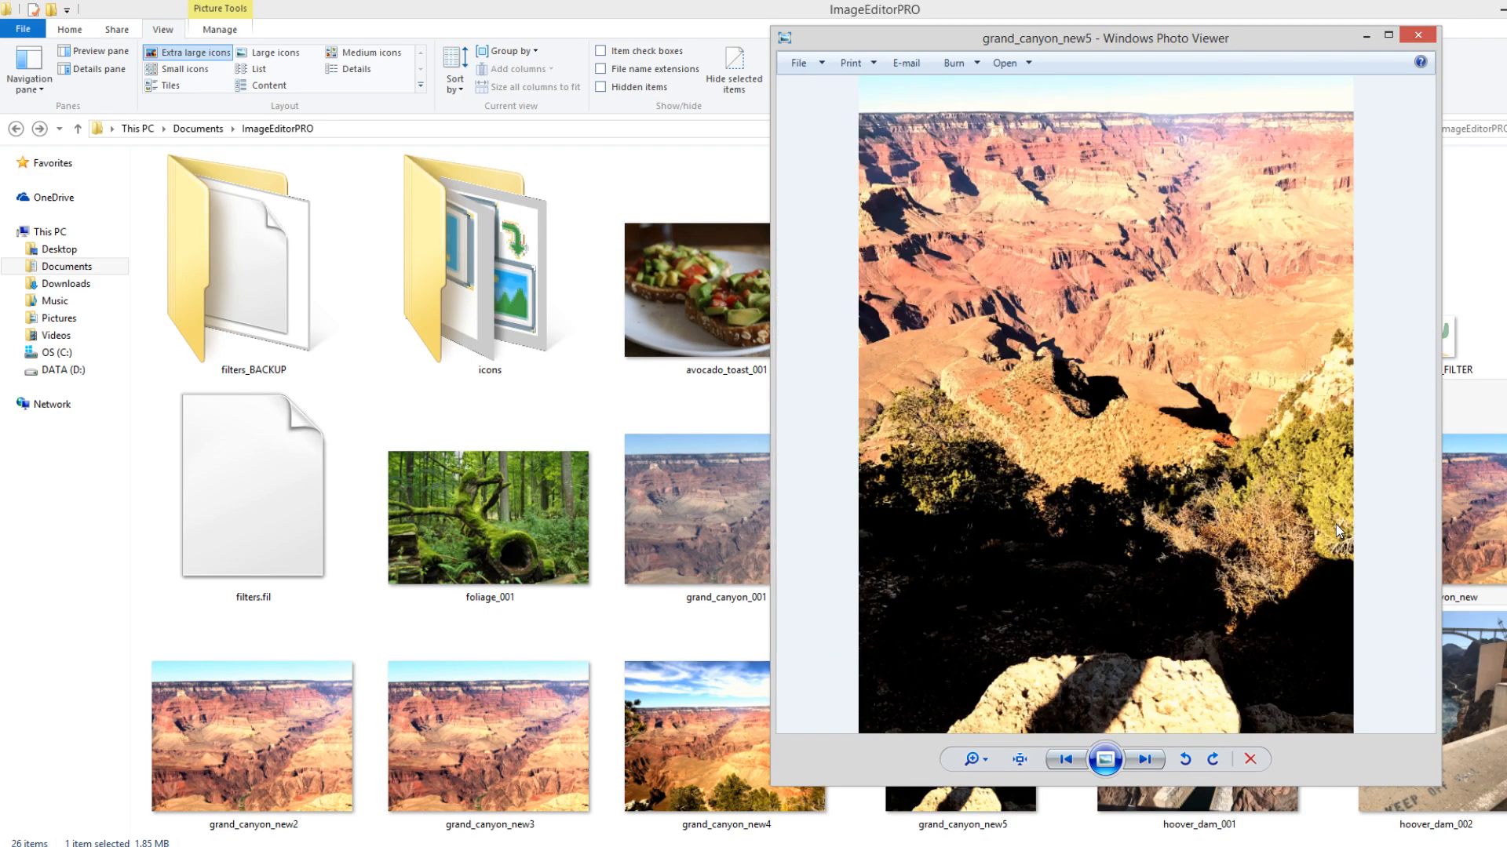
# Maximize the photo viewer and examine the canyon walls and rim of grand_canyon_new5 up close
pyautogui.scroll(3, 1112, 290)
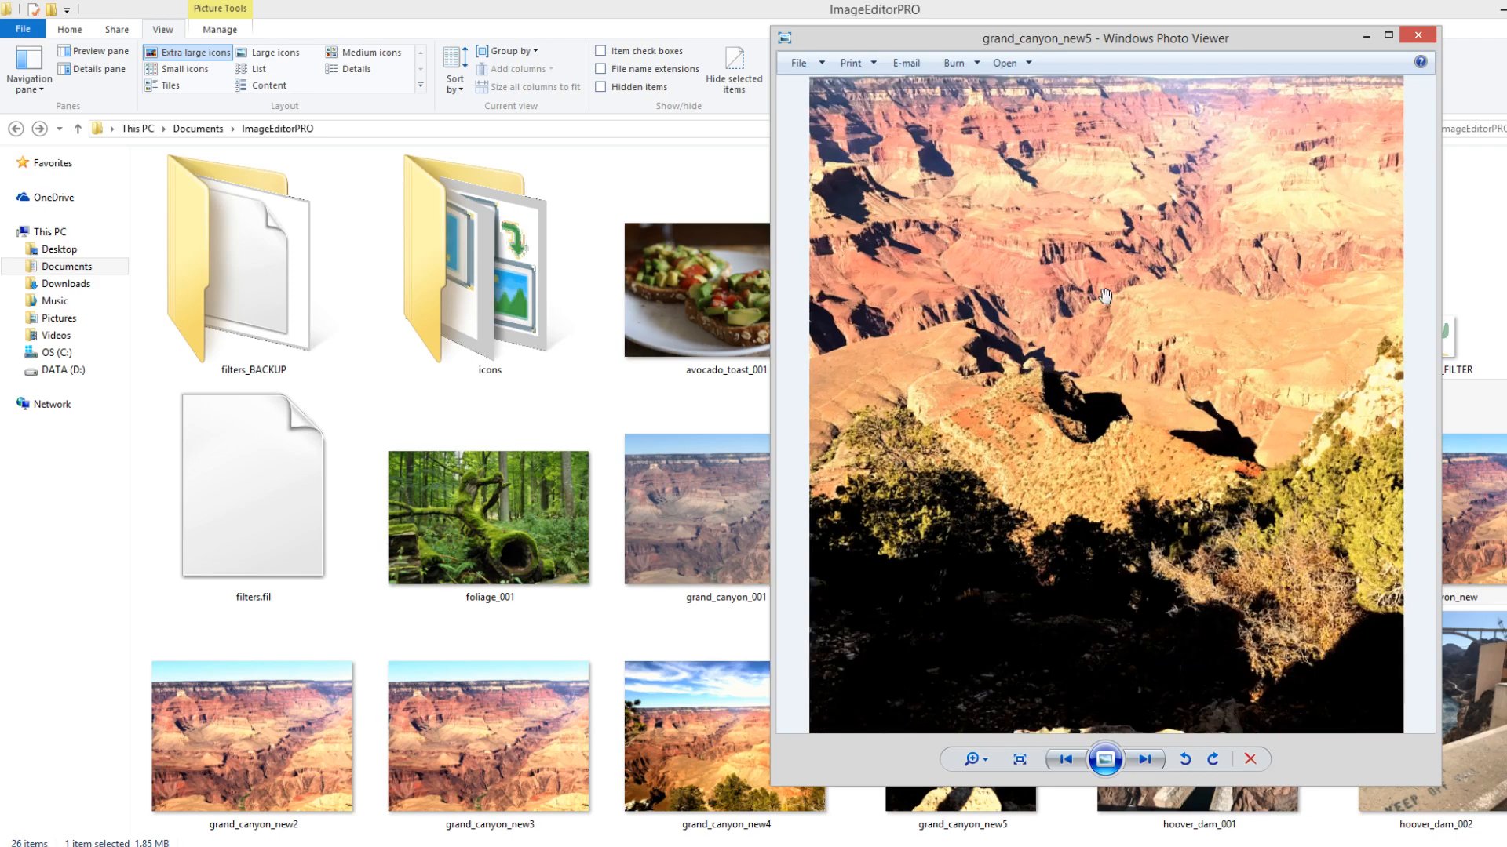
pyautogui.doubleClick(1029, 43)
pyautogui.moveTo(795, 354); pyautogui.dragTo(933, 383)
pyautogui.scroll(-2, 922, 439)
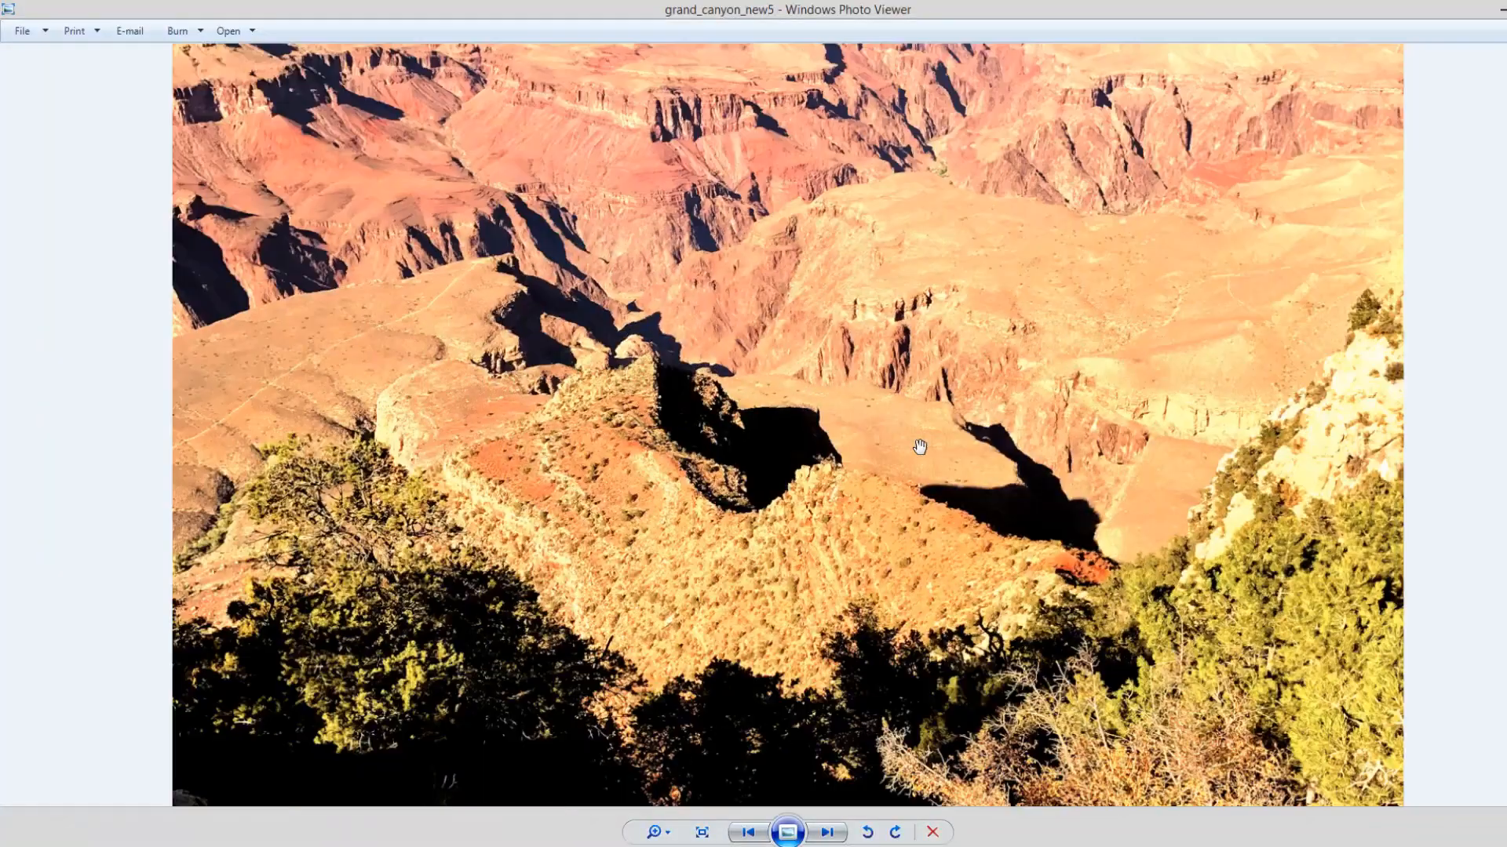
pyautogui.scroll(5, 918, 447)
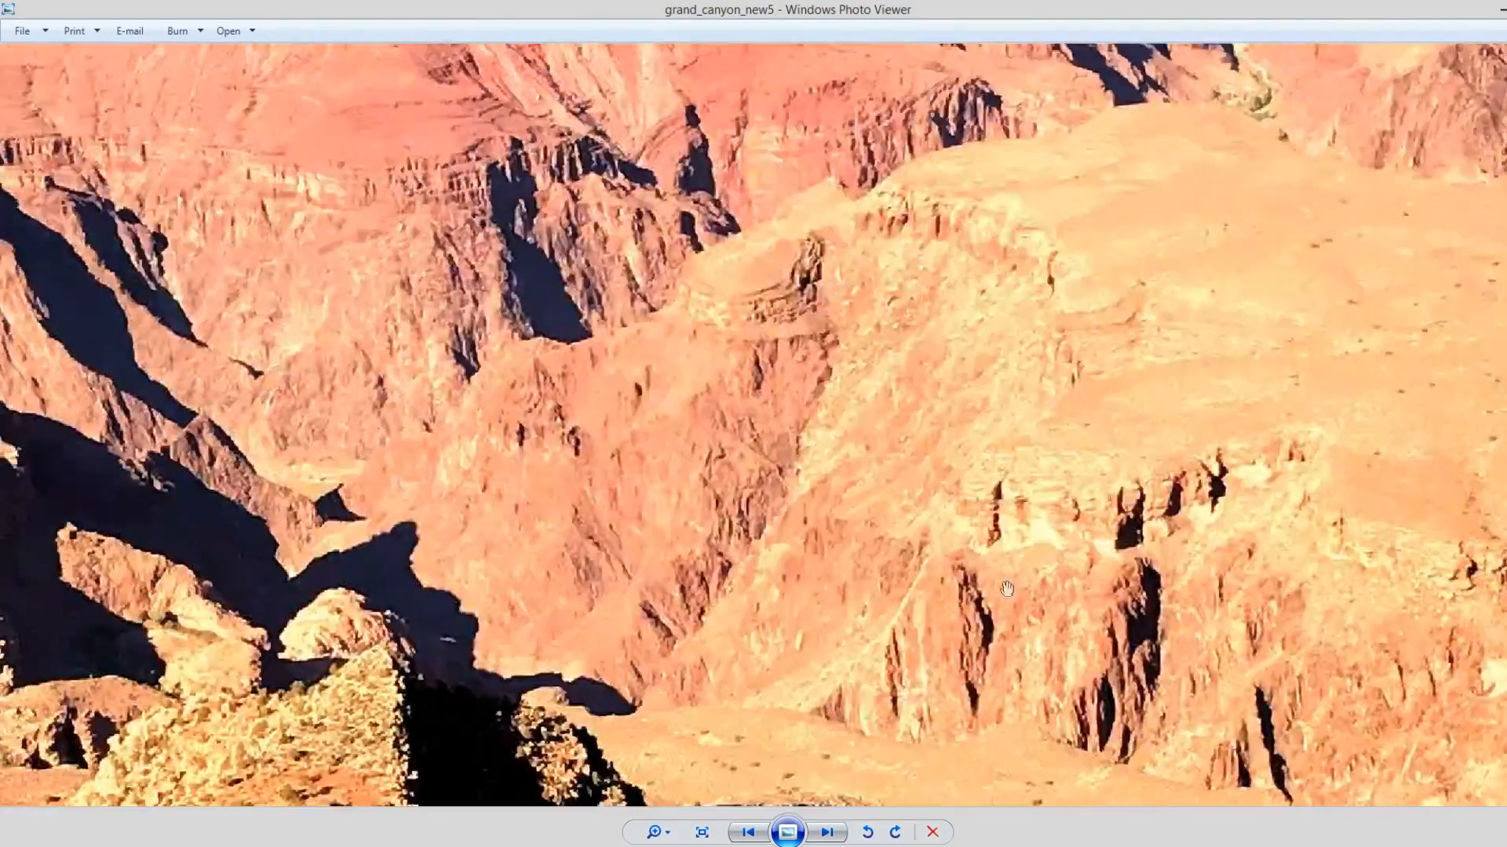
pyautogui.moveTo(1006, 589); pyautogui.dragTo(1138, 792)
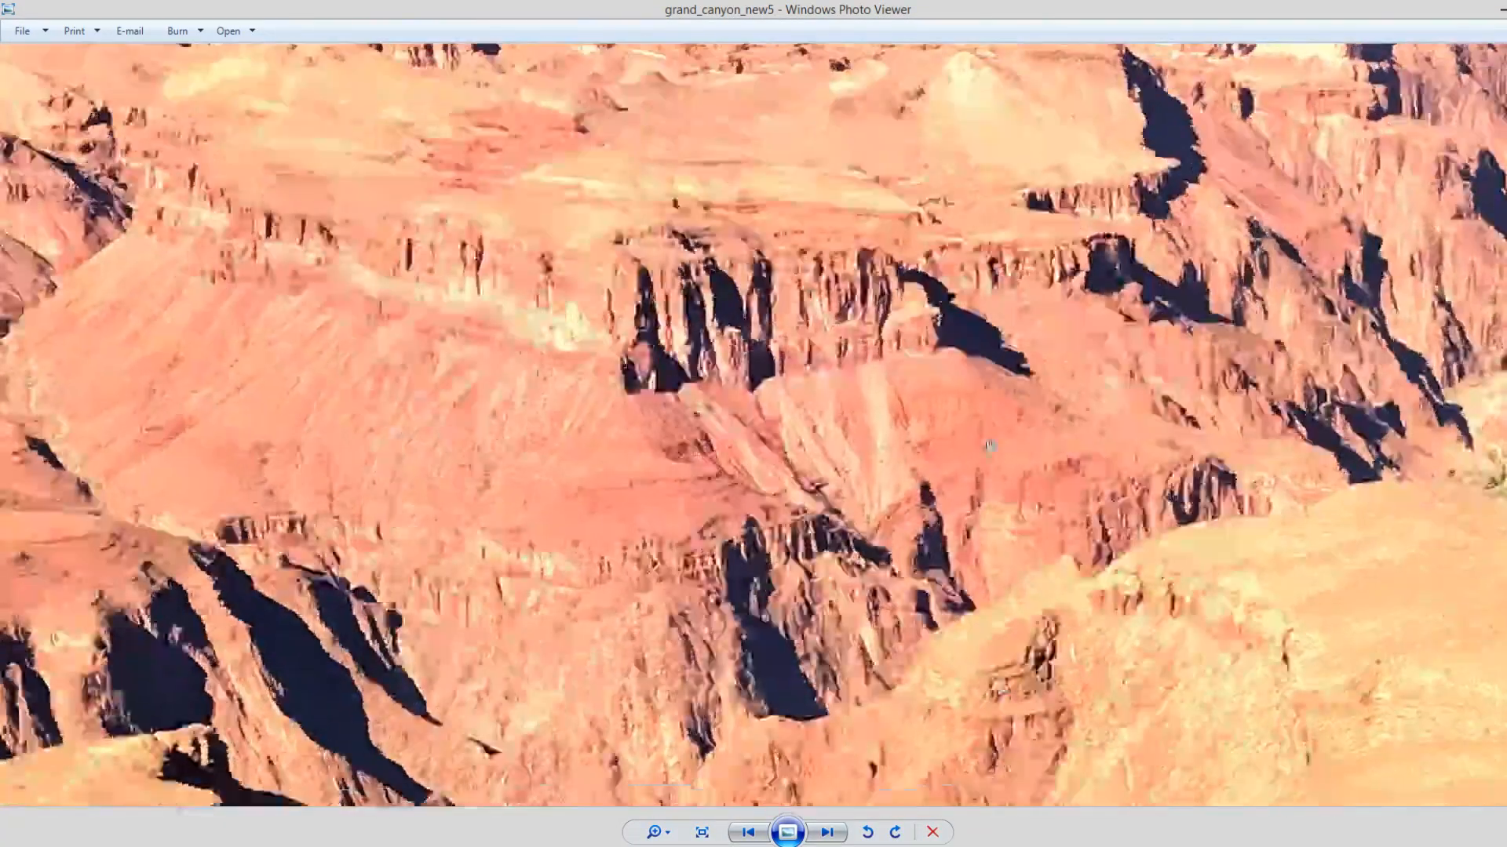
pyautogui.moveTo(1099, 329); pyautogui.dragTo(730, 706)
pyautogui.moveTo(1208, 204); pyautogui.dragTo(740, 627)
pyautogui.moveTo(291, 558); pyautogui.dragTo(1362, 455)
pyautogui.moveTo(440, 515); pyautogui.dragTo(650, 382)
pyautogui.scroll(-5, 650, 382)
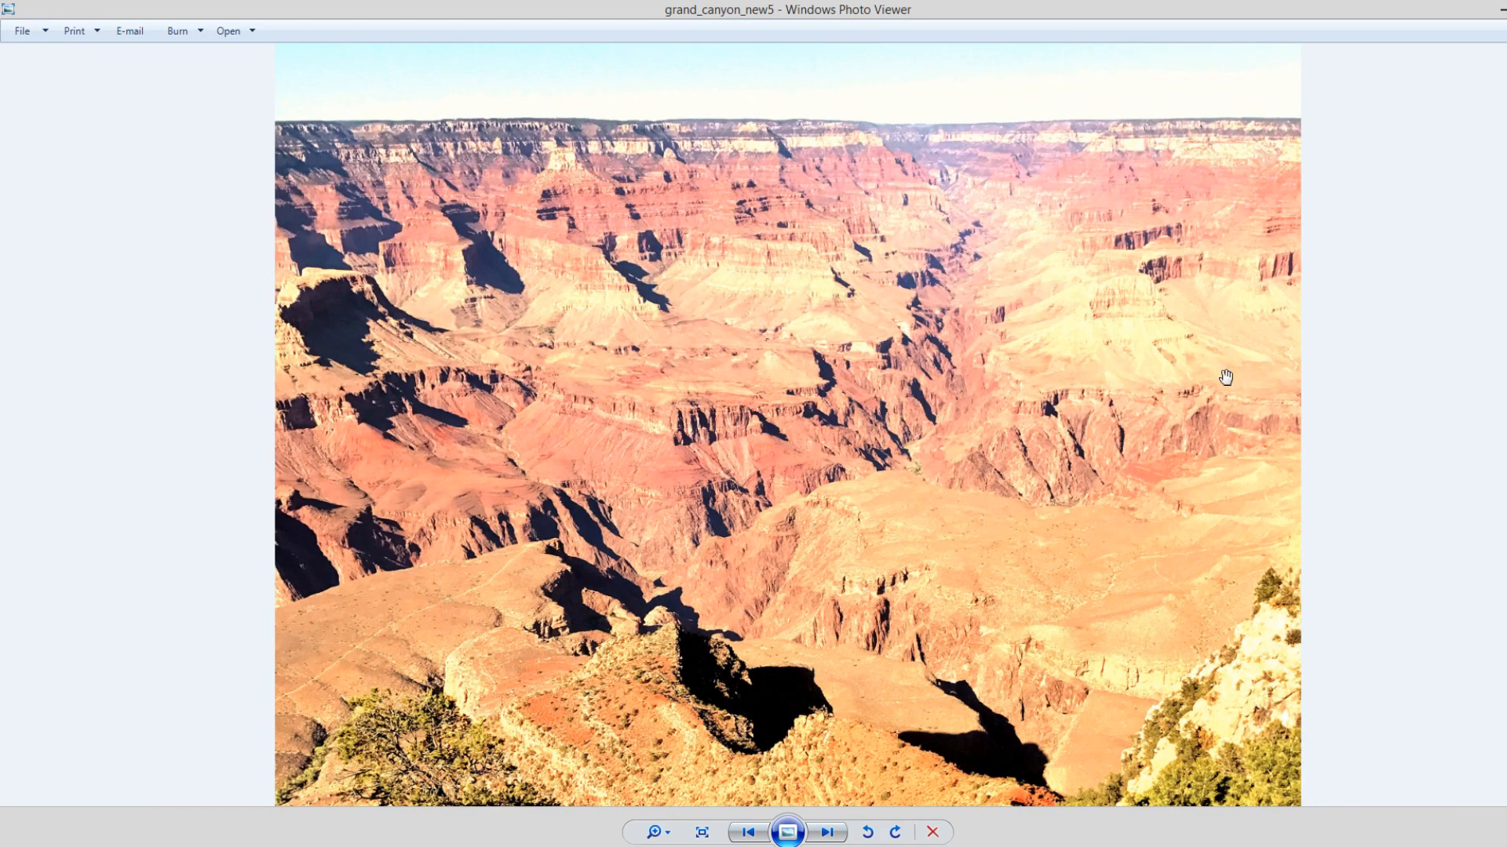
# Go back to the original grand_canyon_003 photo and examine its canyon detail up close for comparison
pyautogui.click(758, 838)
pyautogui.click(758, 838)
pyautogui.click(758, 838)
pyautogui.click(758, 838)
pyautogui.click(749, 833)
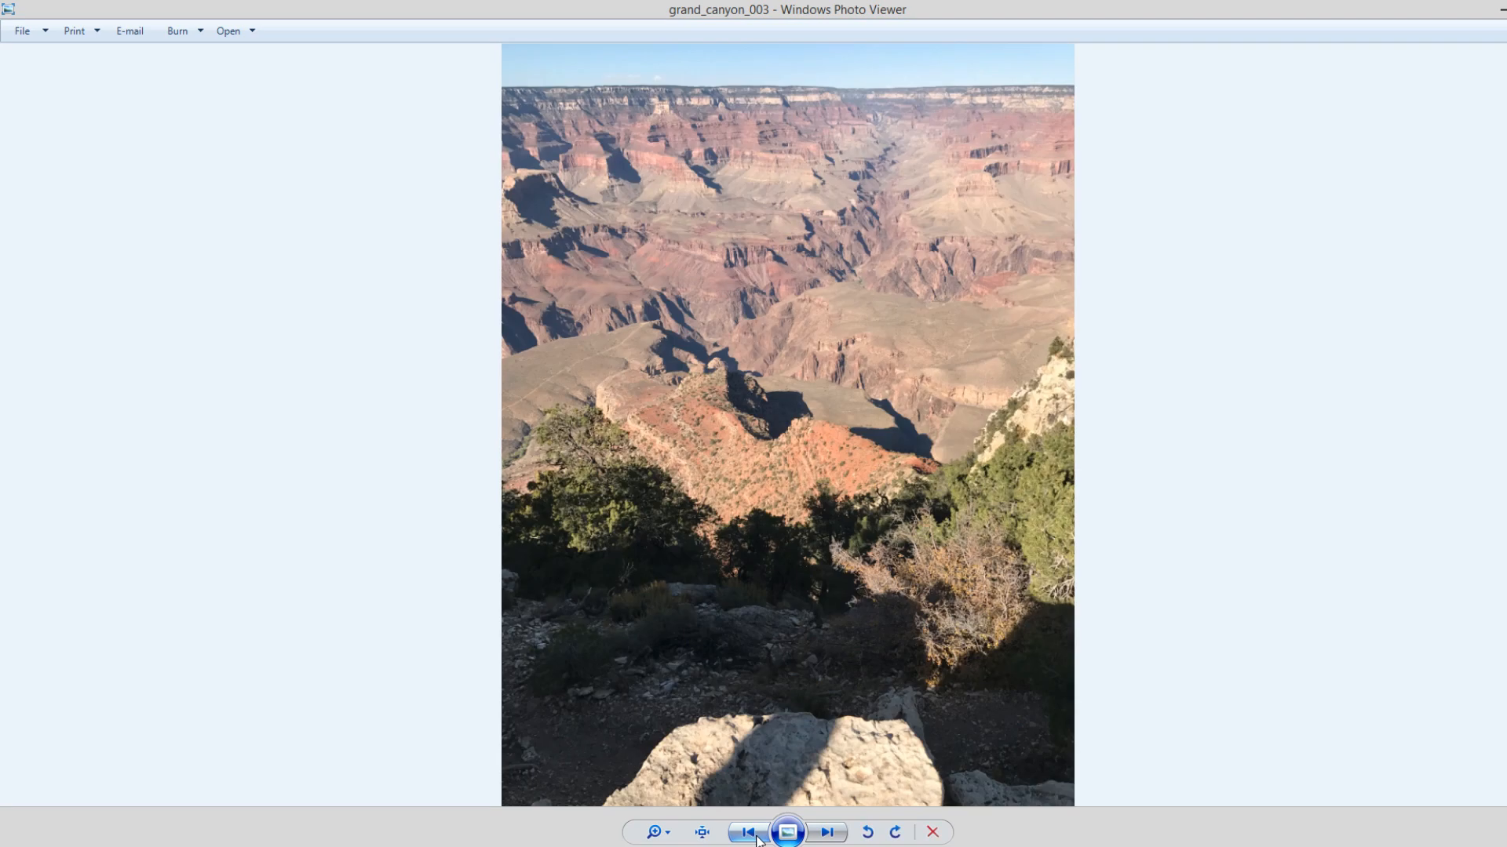
pyautogui.scroll(6, 926, 313)
pyautogui.scroll(-1, 953, 345)
pyautogui.moveTo(959, 345); pyautogui.dragTo(989, 543)
pyautogui.scroll(-5, 776, 475)
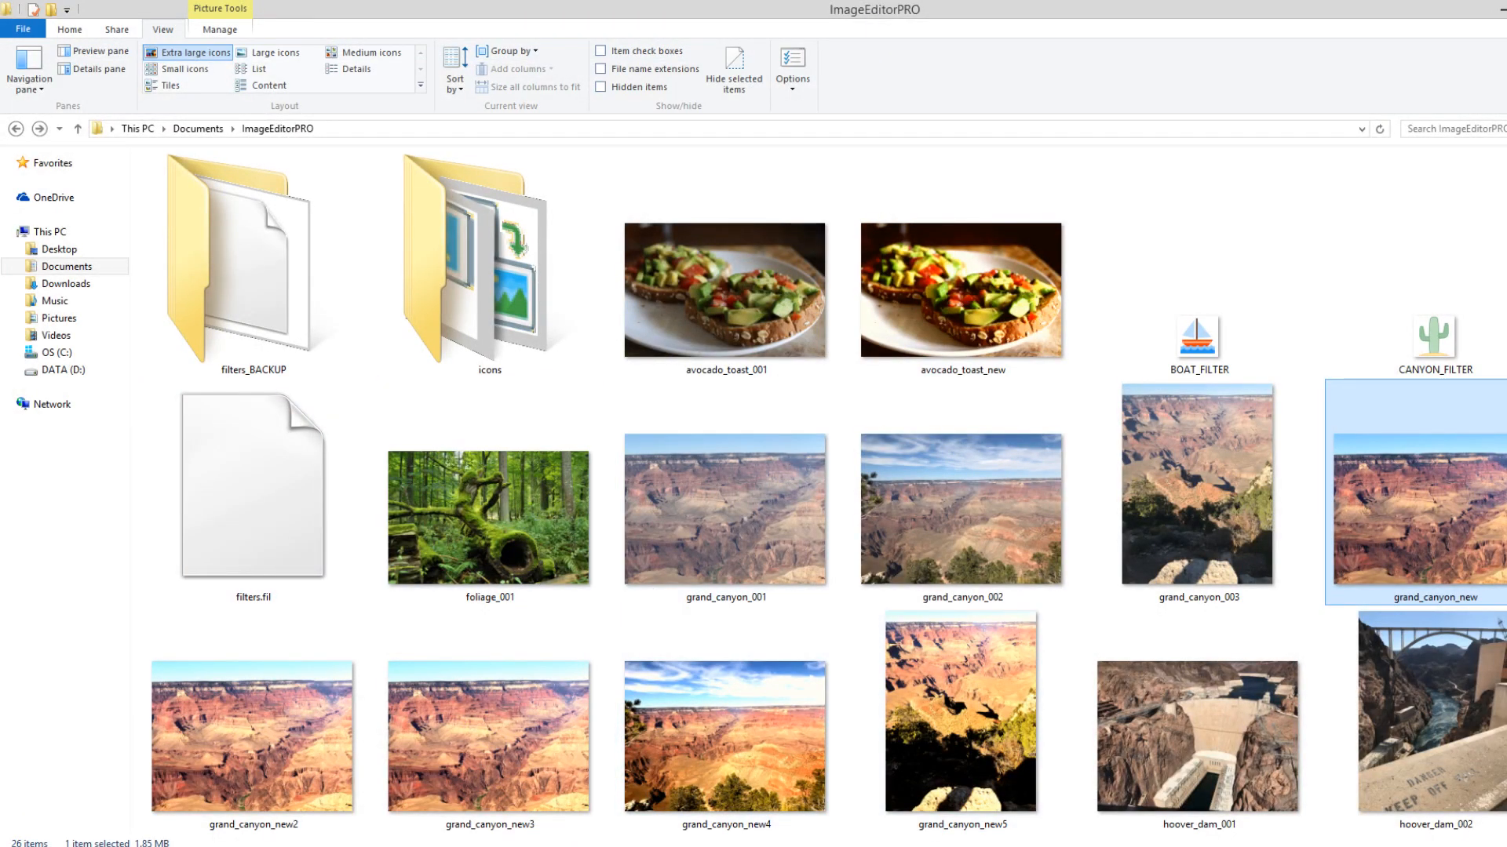
# Switch to Image Editor PRO and load hoover_dam_001.JPG in place of the current photo
pyautogui.click(1032, 846)
pyautogui.moveTo(1053, 31); pyautogui.dragTo(329, 29)
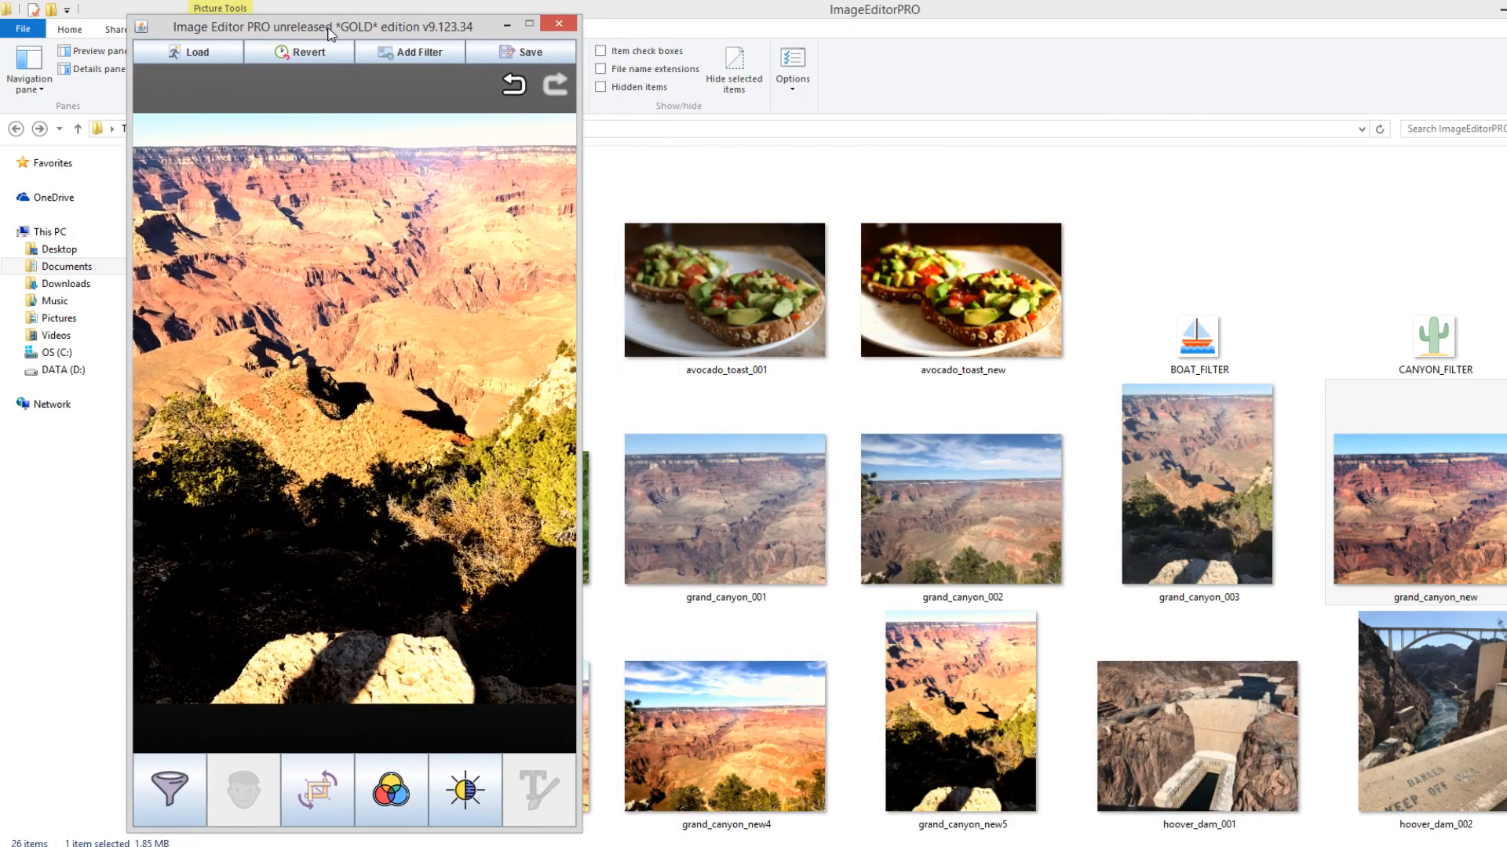
pyautogui.click(206, 53)
pyautogui.click(325, 460)
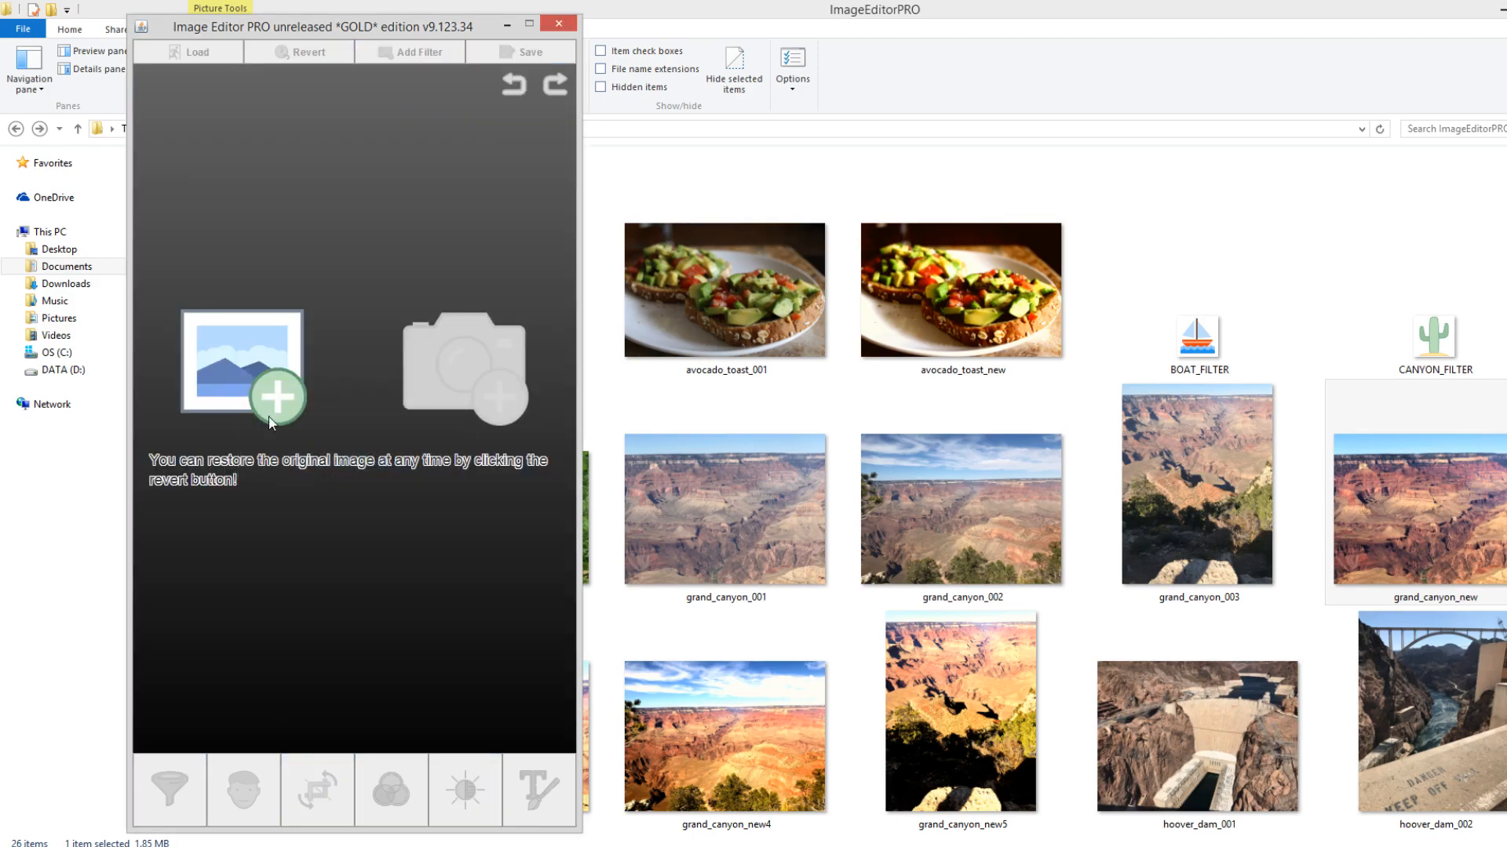
pyautogui.click(229, 373)
pyautogui.click(444, 433)
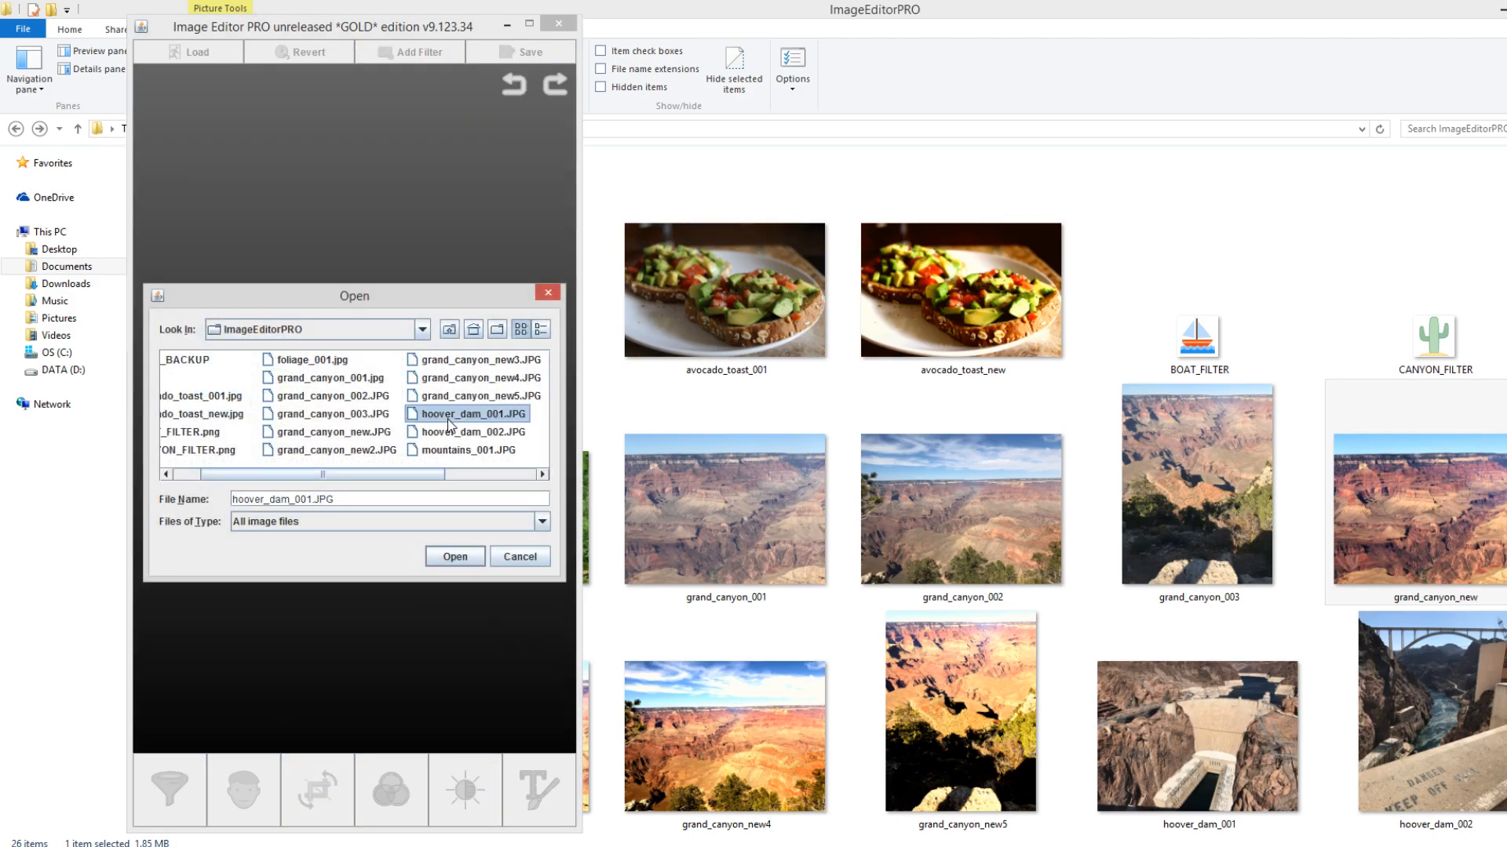
pyautogui.click(471, 557)
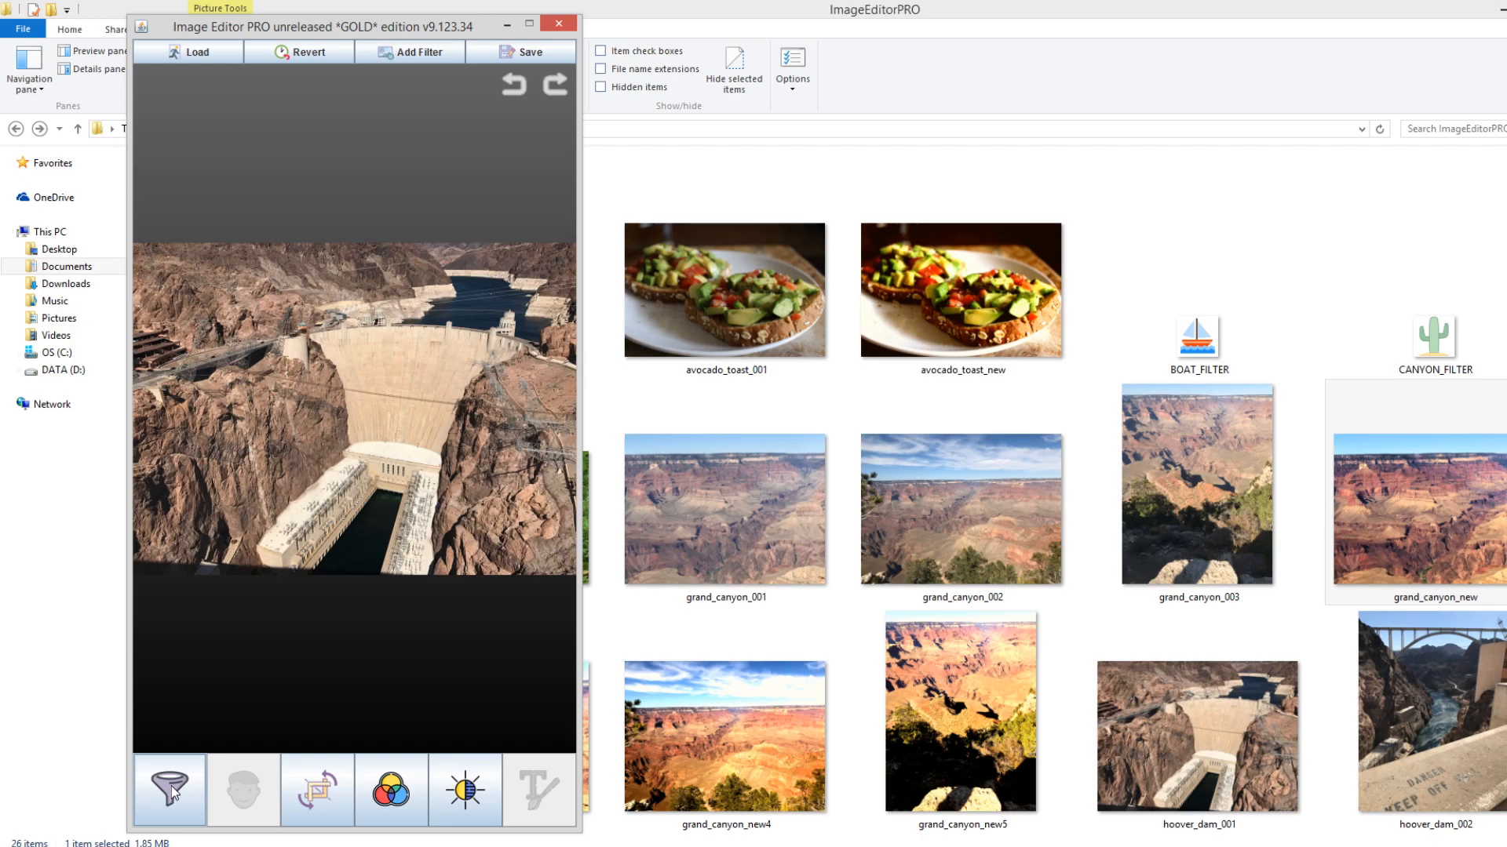
# Apply the Canyon filter to the Hoover Dam photo and leave the filter list
pyautogui.click(171, 789)
pyautogui.click(549, 791)
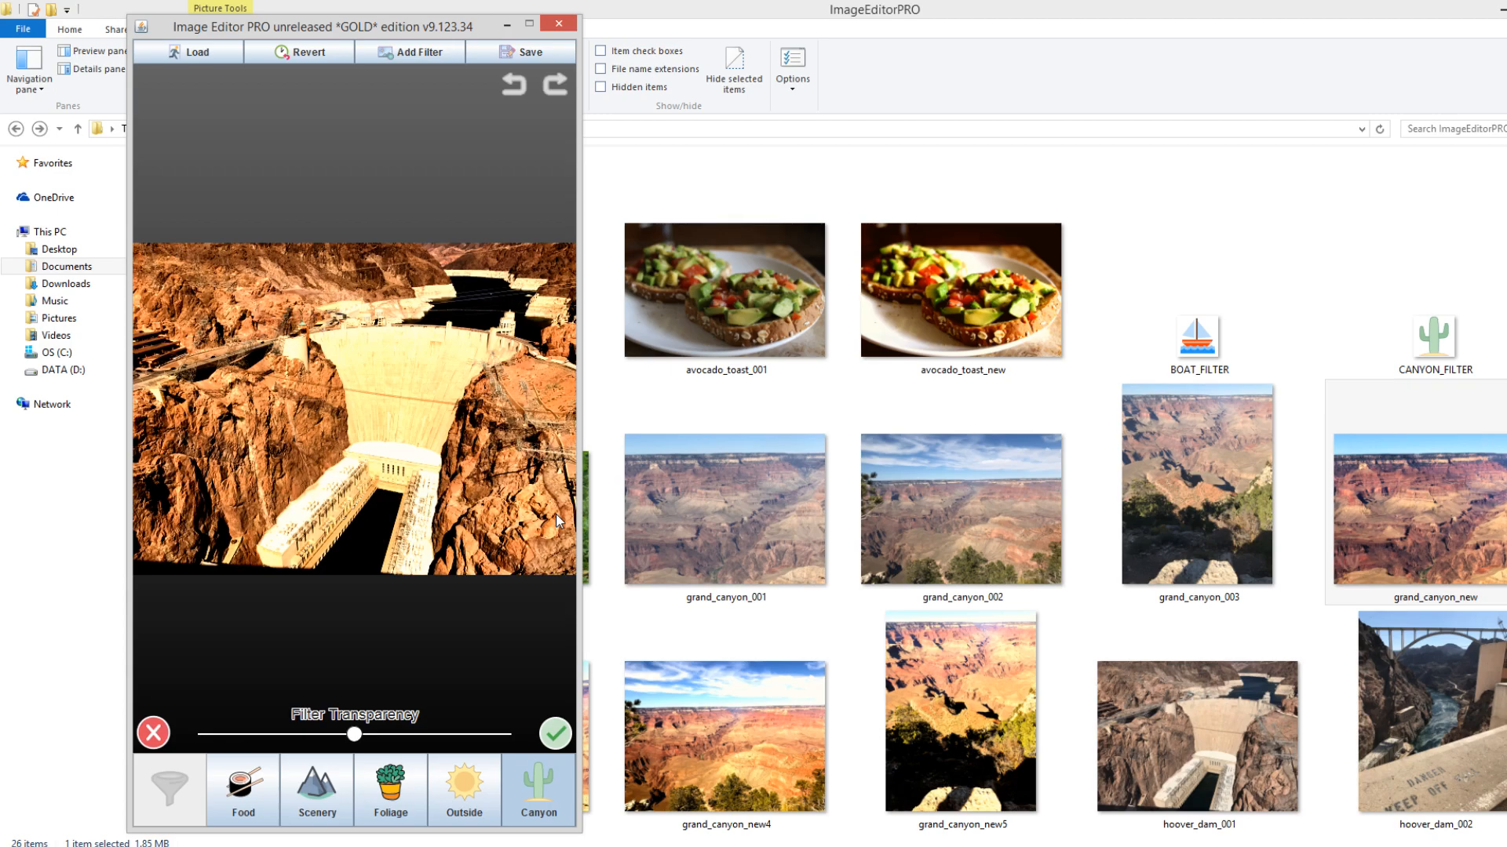
pyautogui.press('Return')
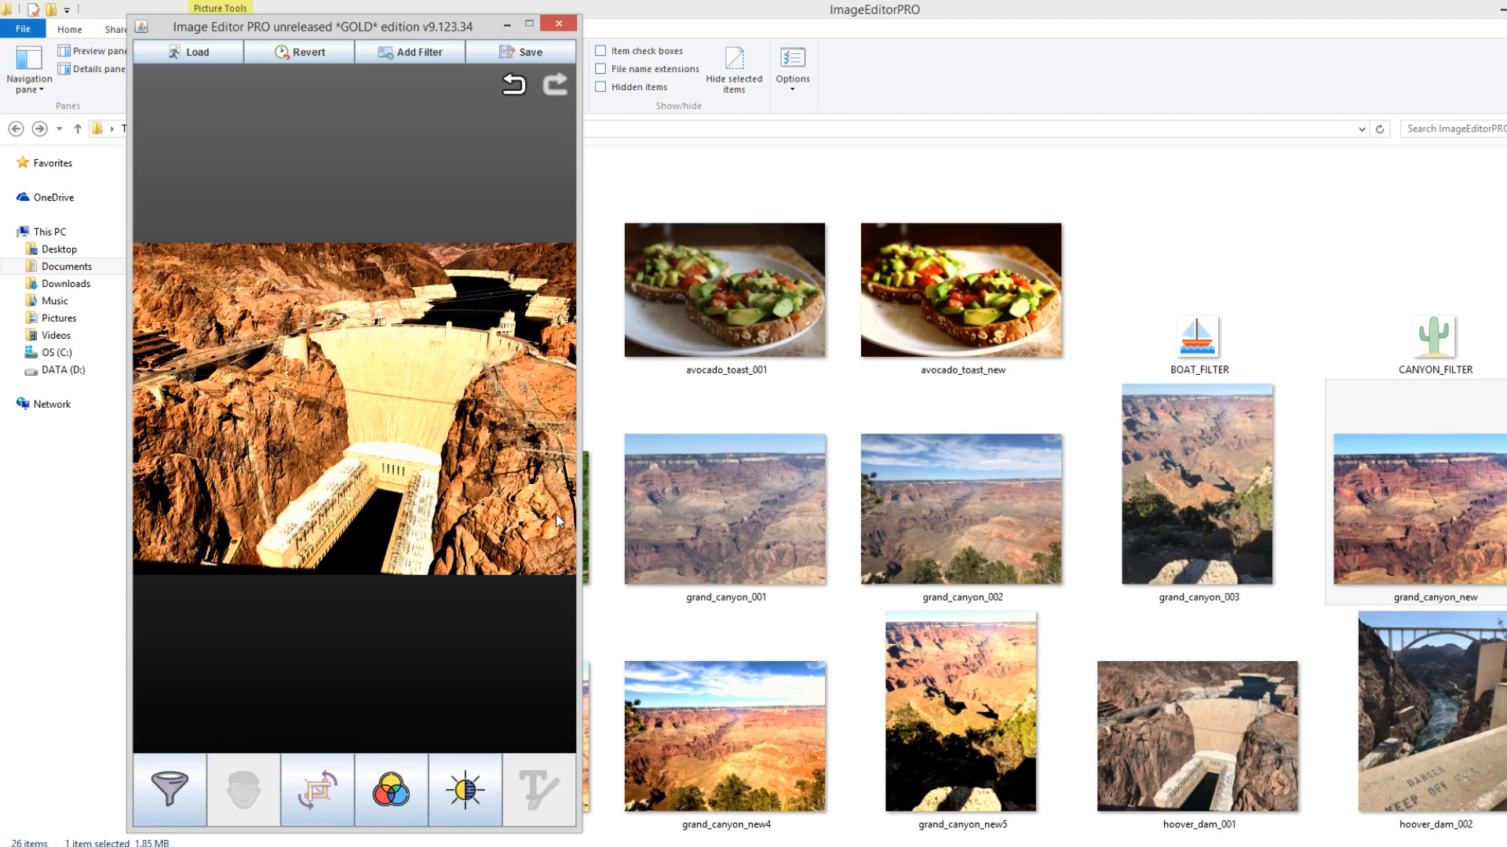
pyautogui.click(143, 781)
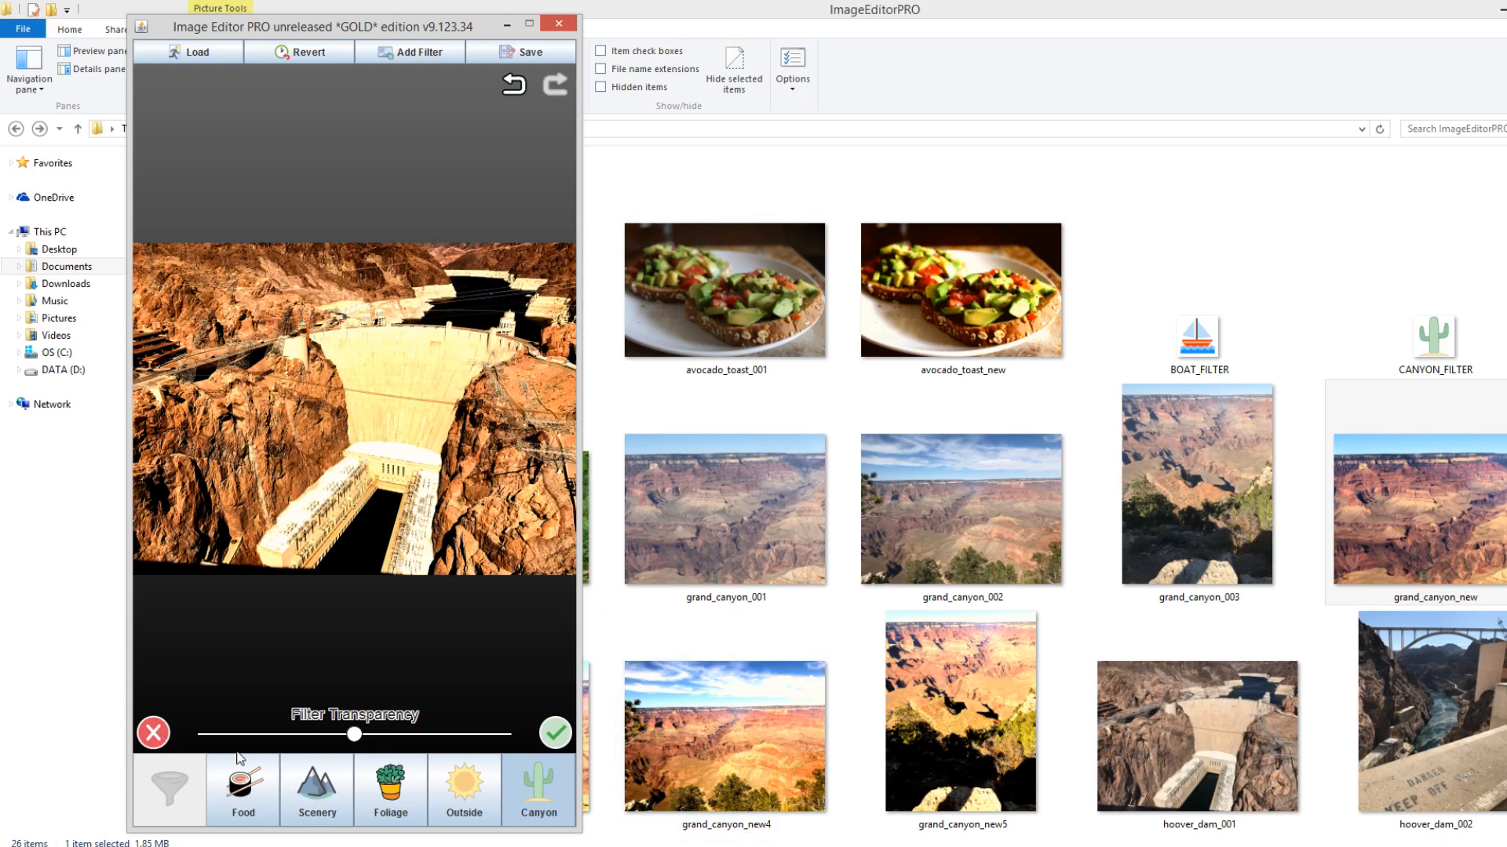
pyautogui.click(153, 733)
# Save the filtered dam photo as hoover_dam_new.JPG in the ImageEditorPRO folder
pyautogui.click(496, 54)
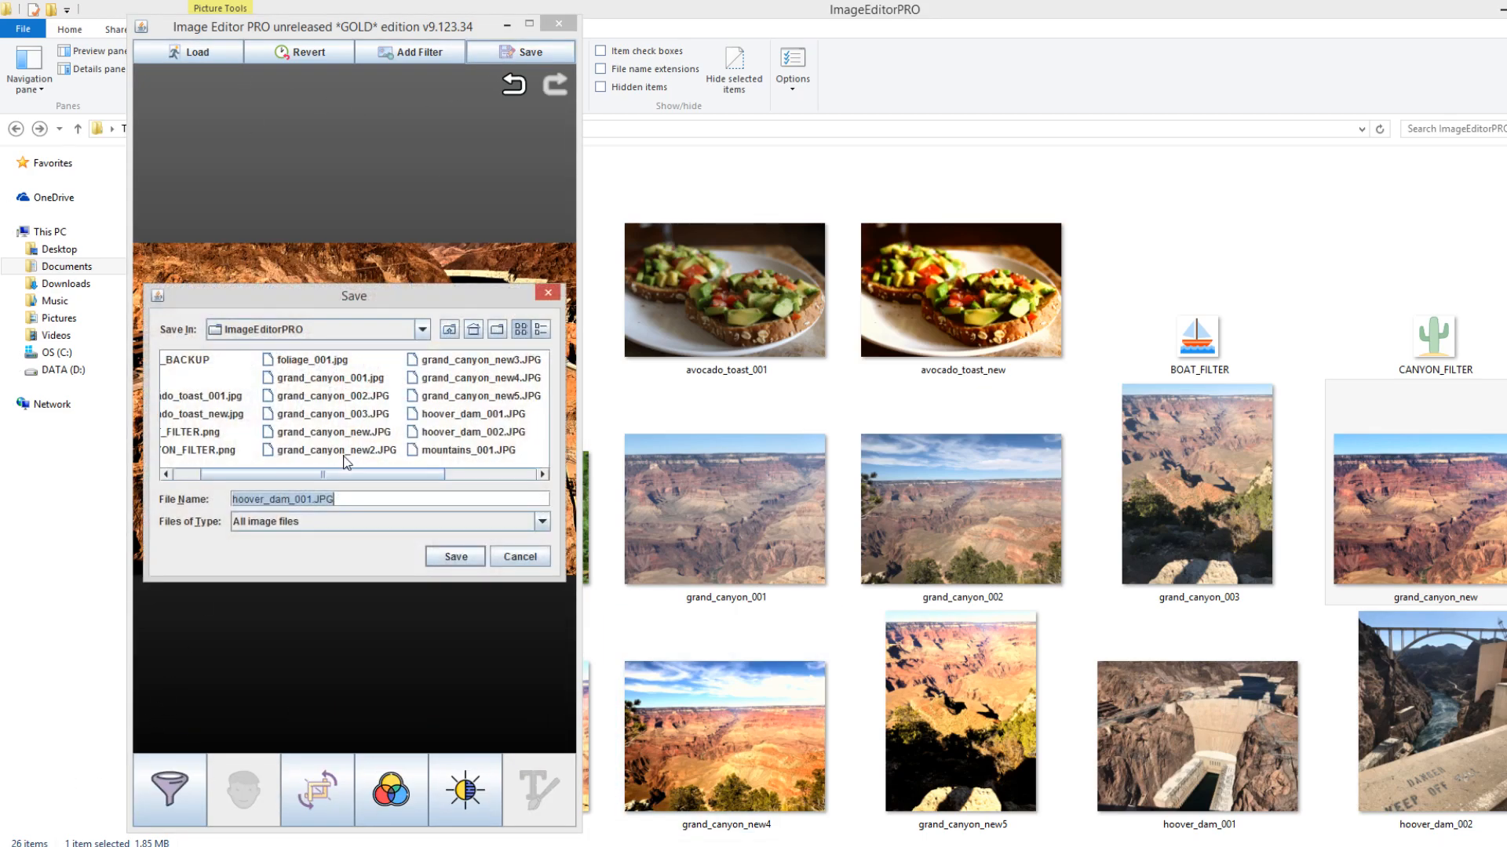
pyautogui.doubleClick(306, 500)
pyautogui.write('new')
pyautogui.press('Return')
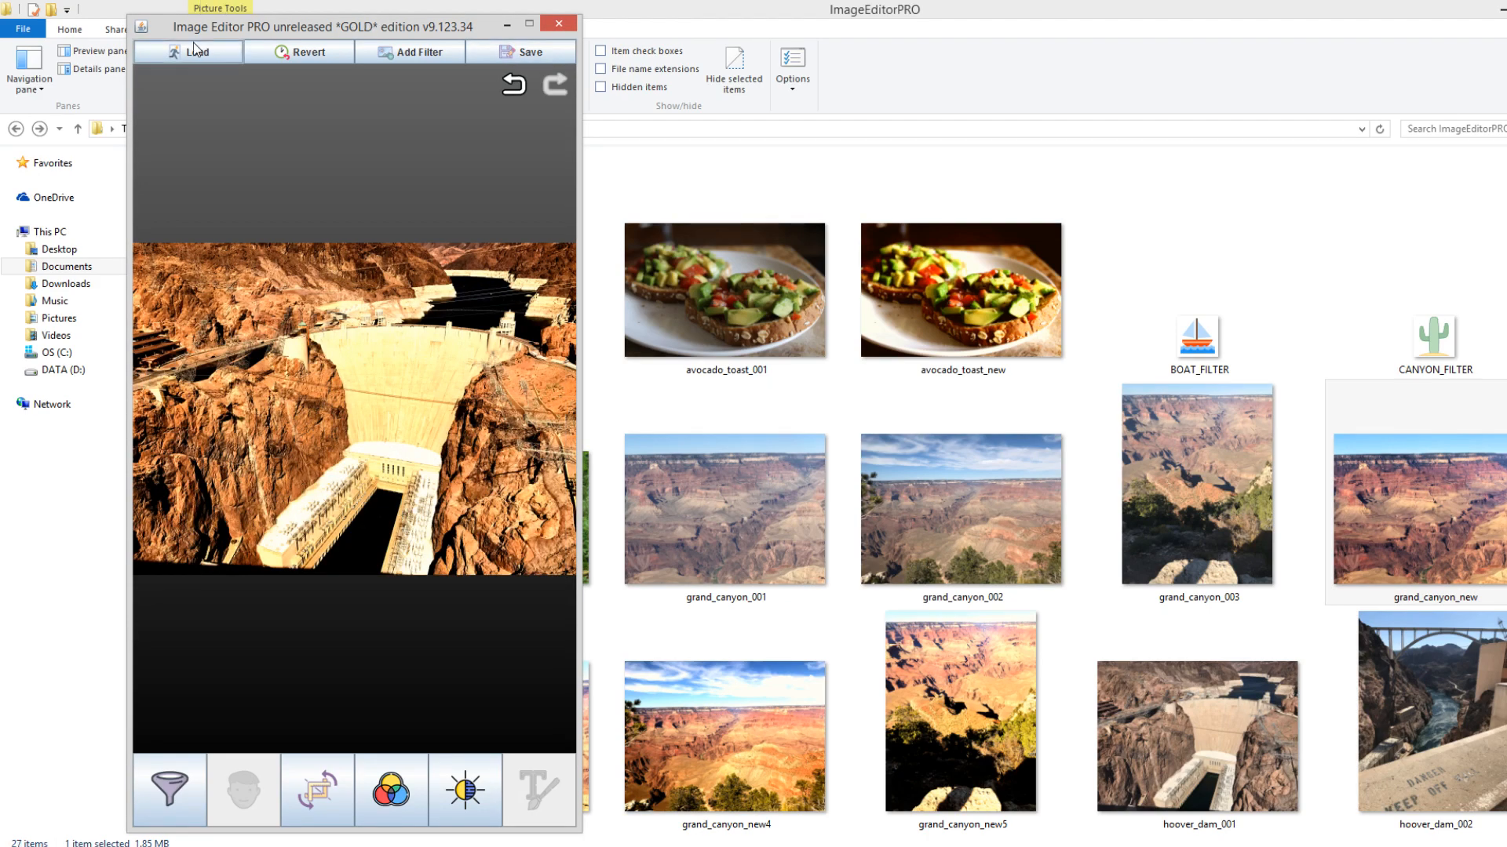
# Close the editor, relaunch it from the Command Prompt, and load the saved hoover_dam_new photo
pyautogui.moveTo(243, 25); pyautogui.dragTo(287, 19)
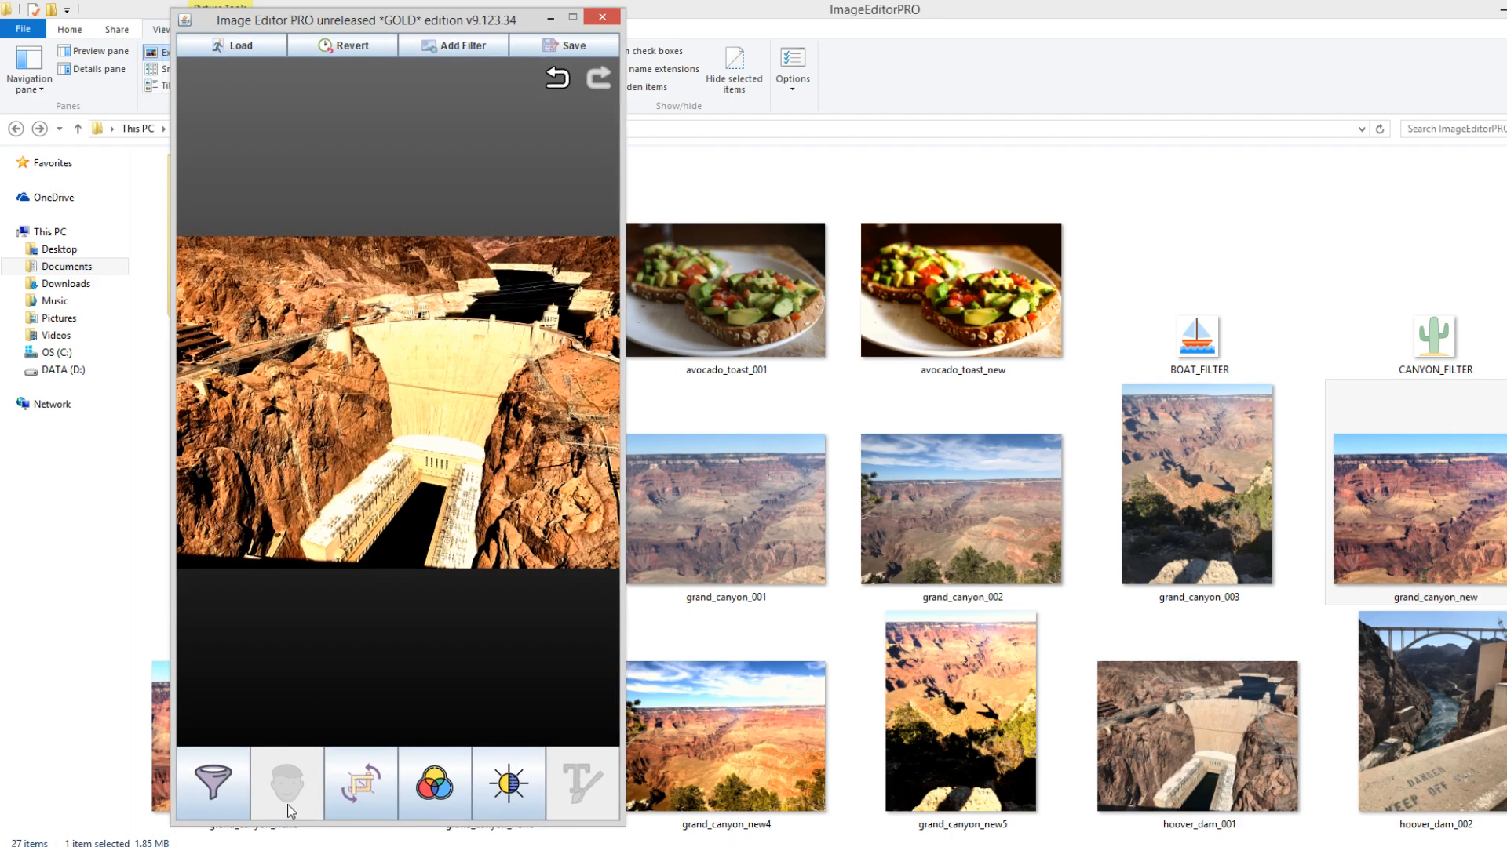
pyautogui.click(212, 781)
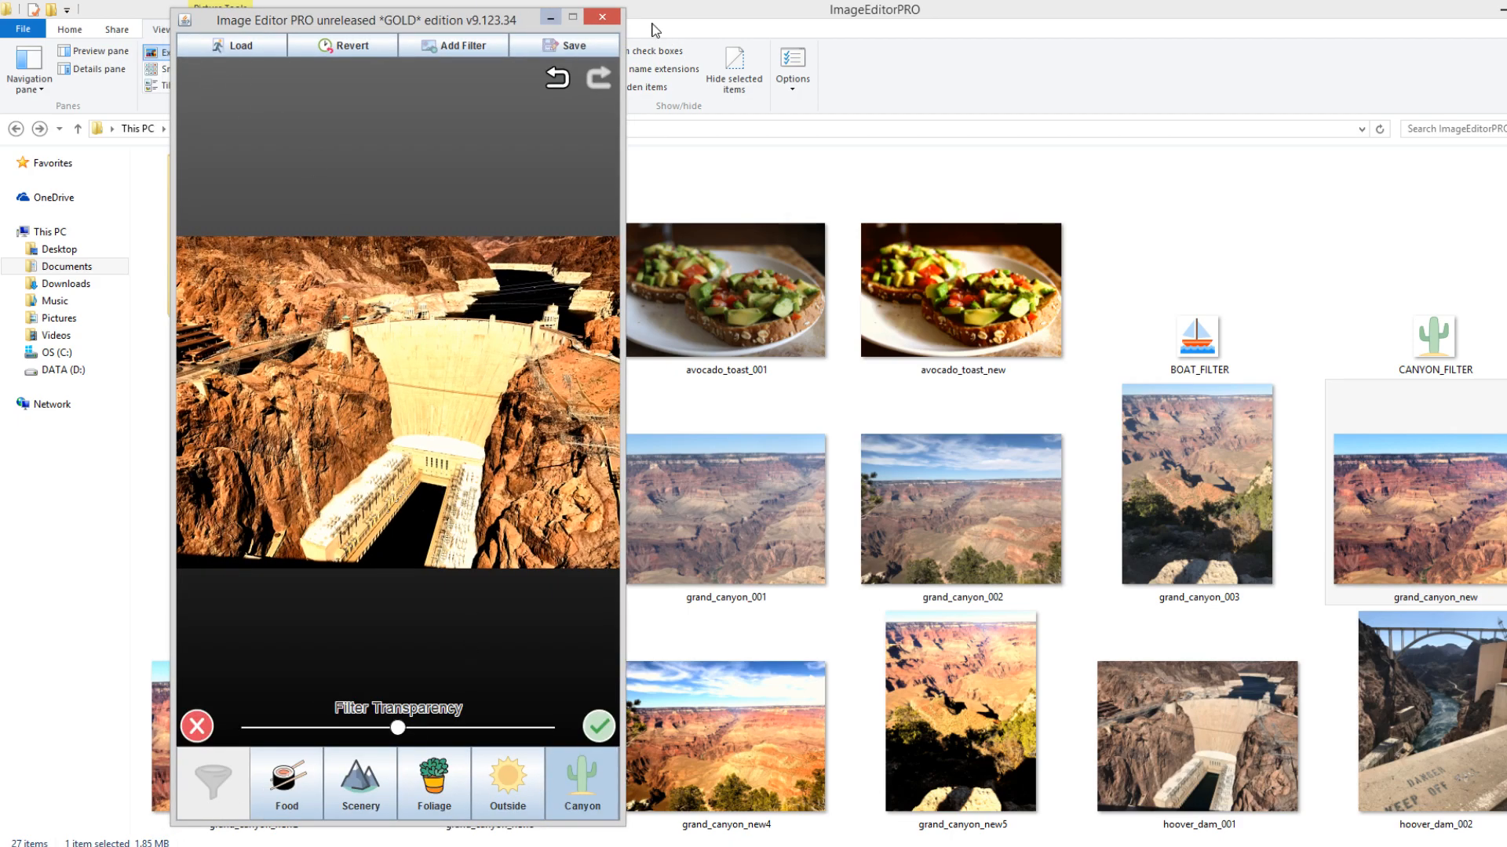
pyautogui.click(603, 16)
pyautogui.hotkey('alt', 'Tab')
pyautogui.press('Up')
pyautogui.press('Return')
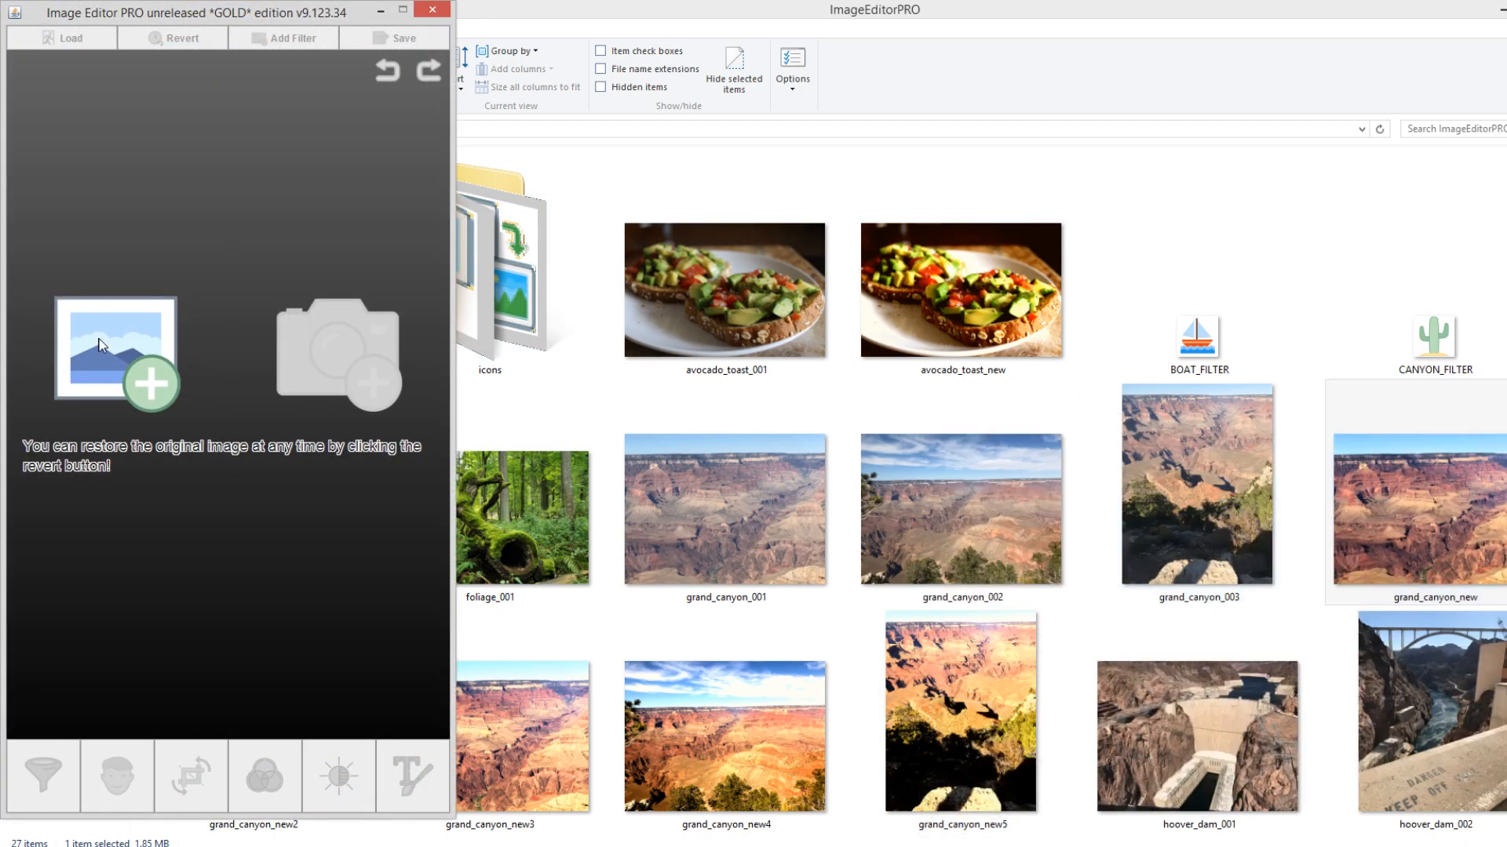
pyautogui.click(100, 346)
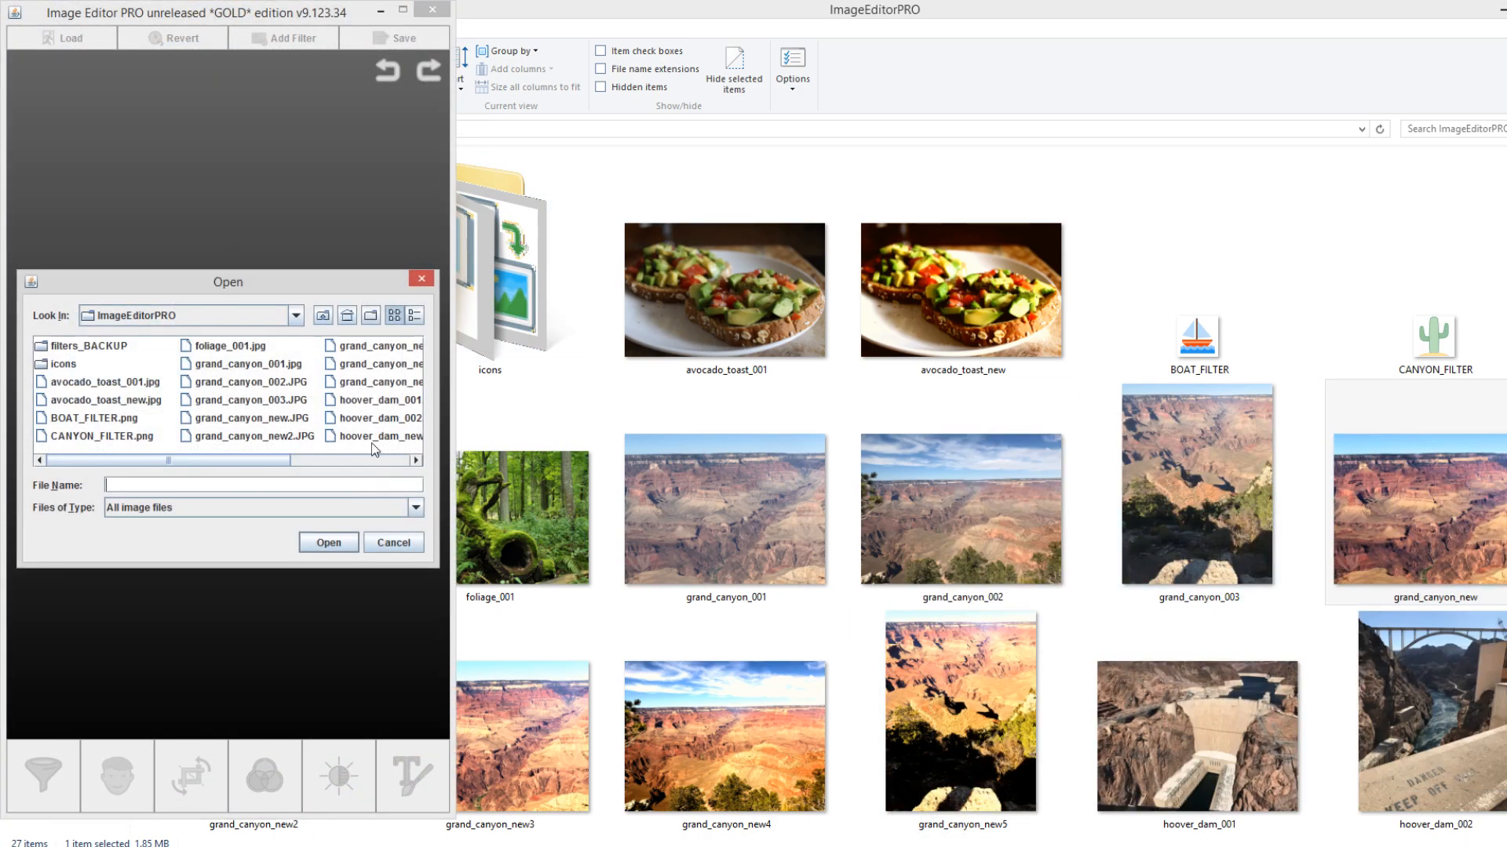
pyautogui.doubleClick(357, 442)
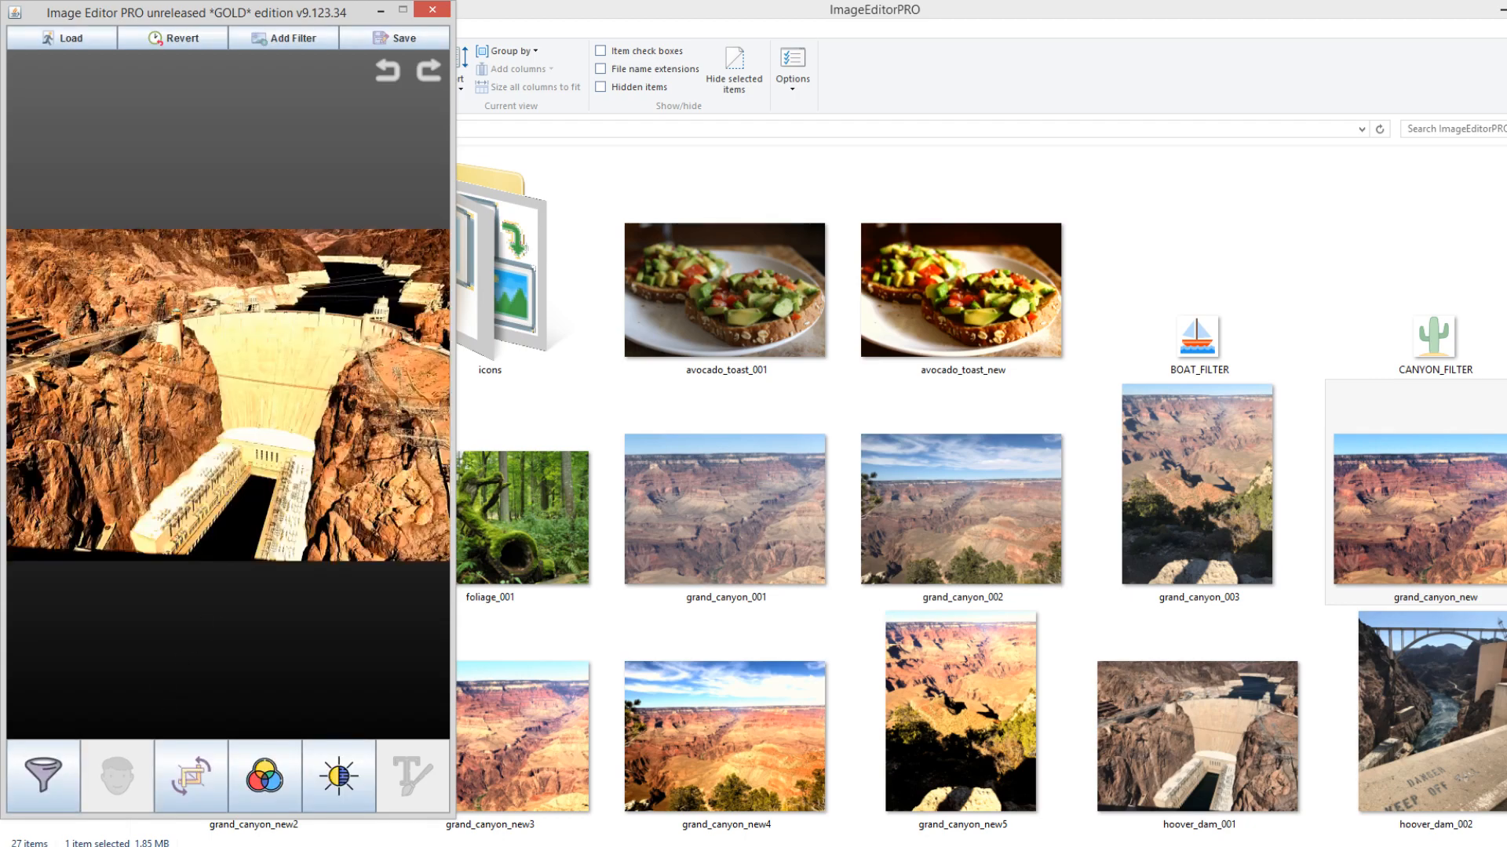
# Apply the Canyon filter to the already filtered dam photo and select the same filter again on top of it
pyautogui.click(70, 769)
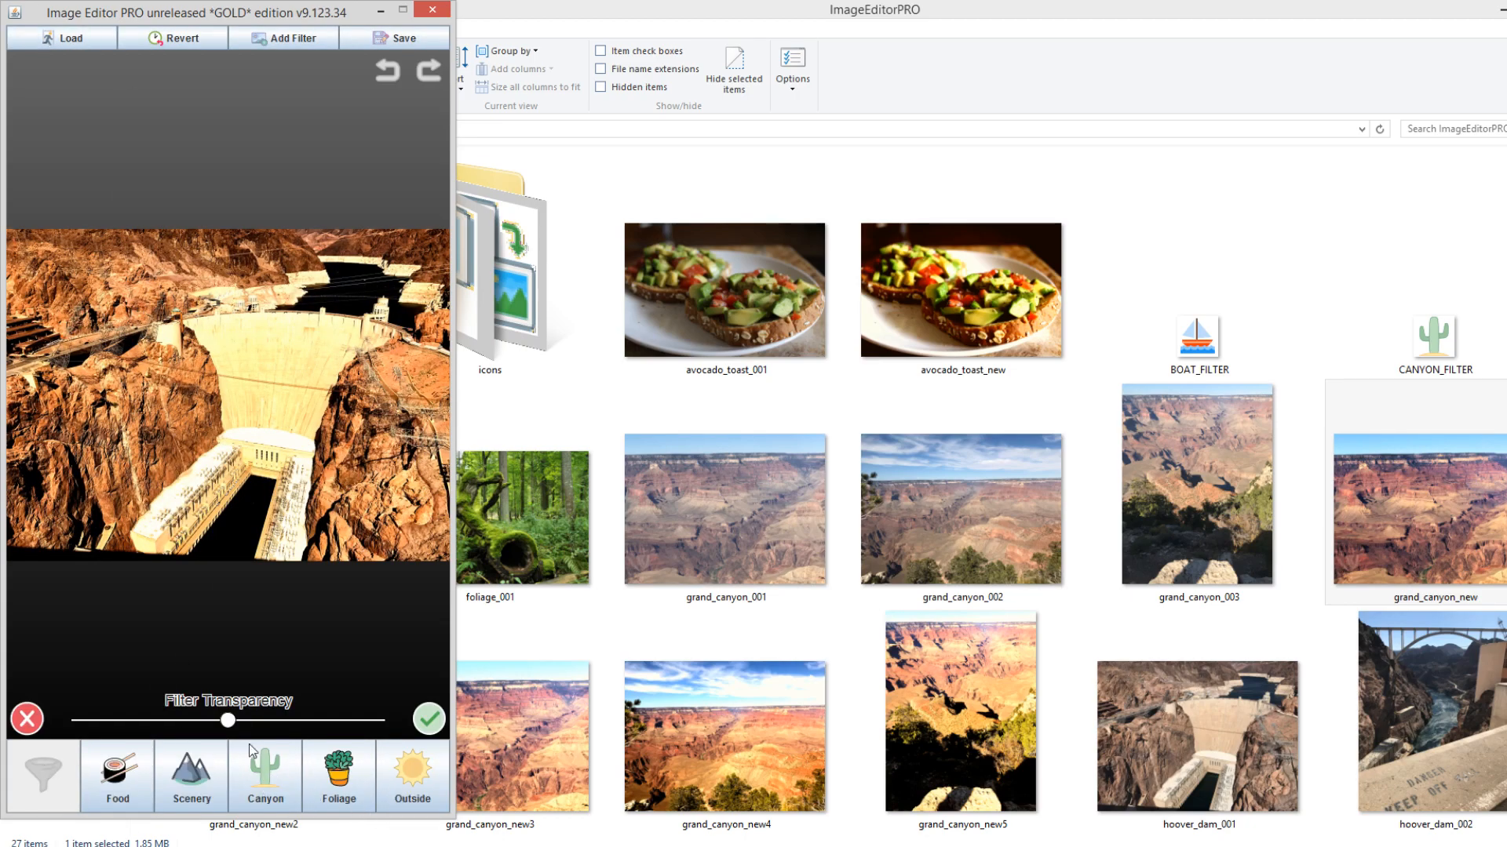
pyautogui.click(265, 795)
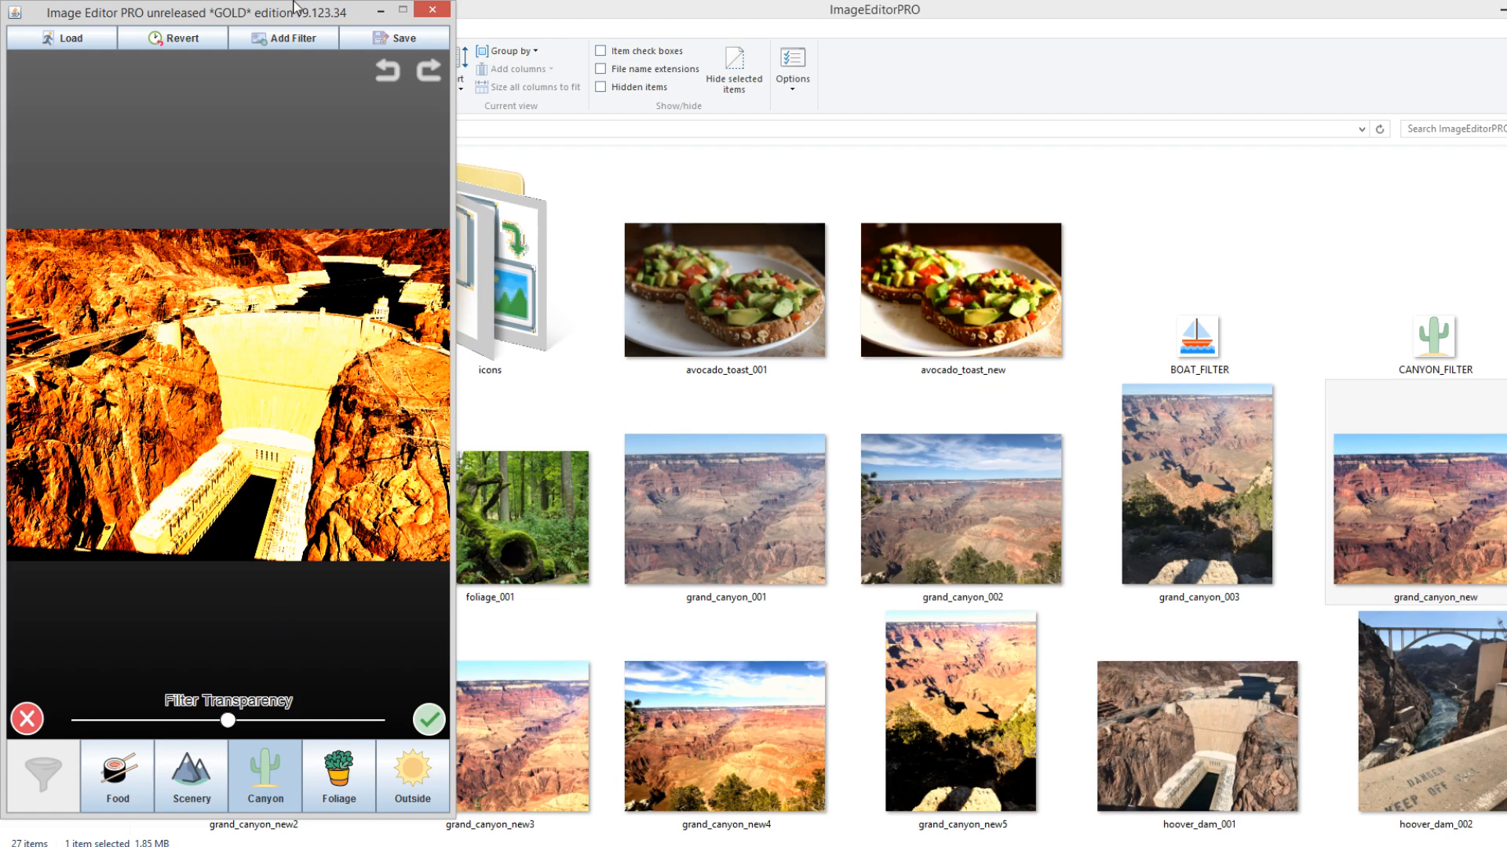
pyautogui.click(428, 719)
pyautogui.click(41, 781)
pyautogui.click(255, 785)
pyautogui.click(233, 797)
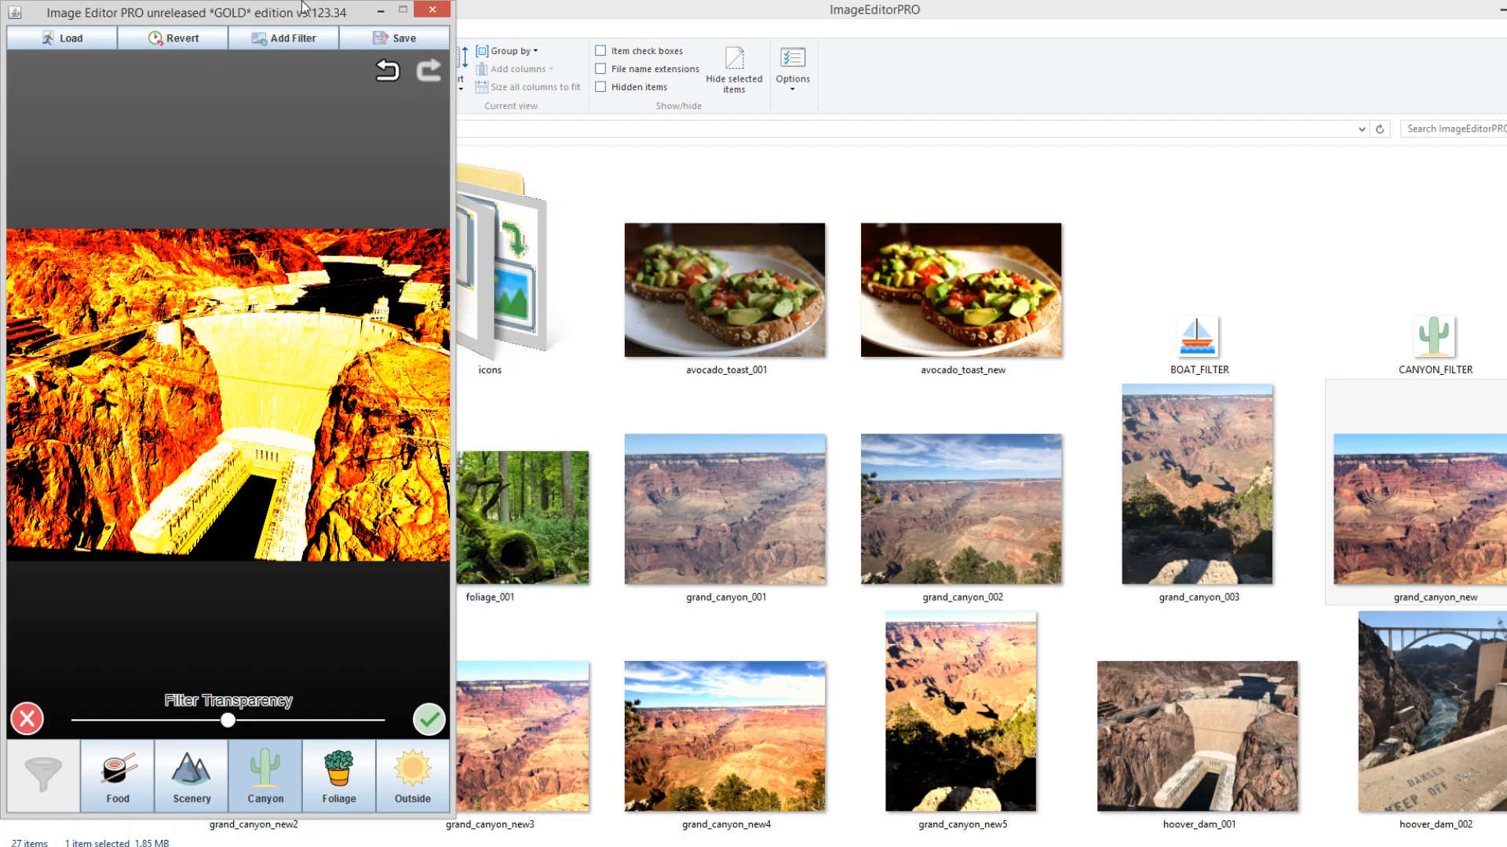
# Close the editor, relaunch it with java -jar ImageEditorPro.jar 540 960, and load grand_canyon_new.JPG
pyautogui.click(433, 14)
pyautogui.click(432, 13)
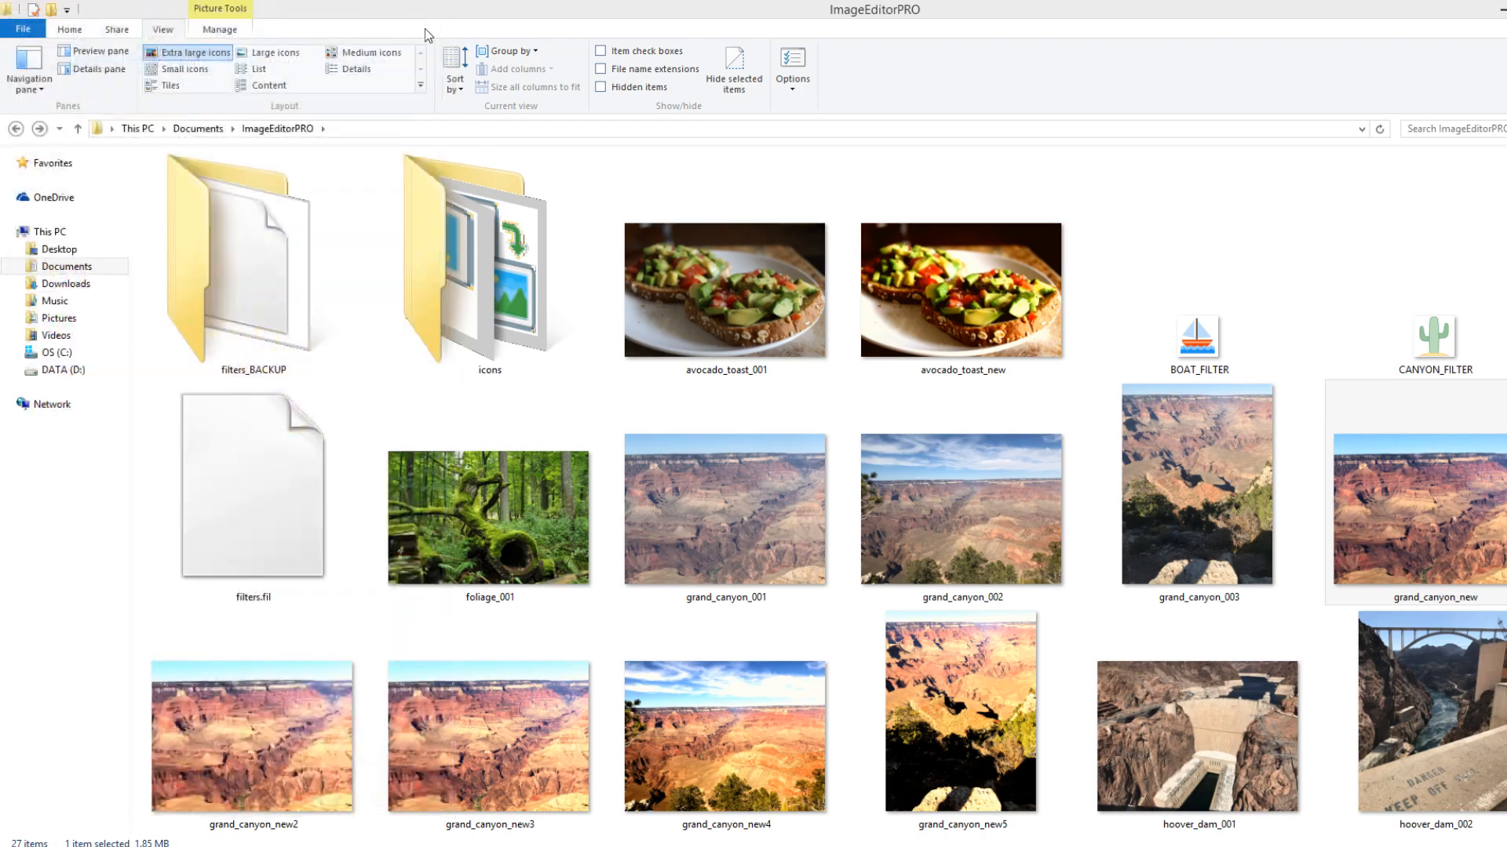
pyautogui.hotkey('alt', 'Tab')
pyautogui.press('Up')
pyautogui.press('Up')
pyautogui.press('Down')
pyautogui.press('Return')
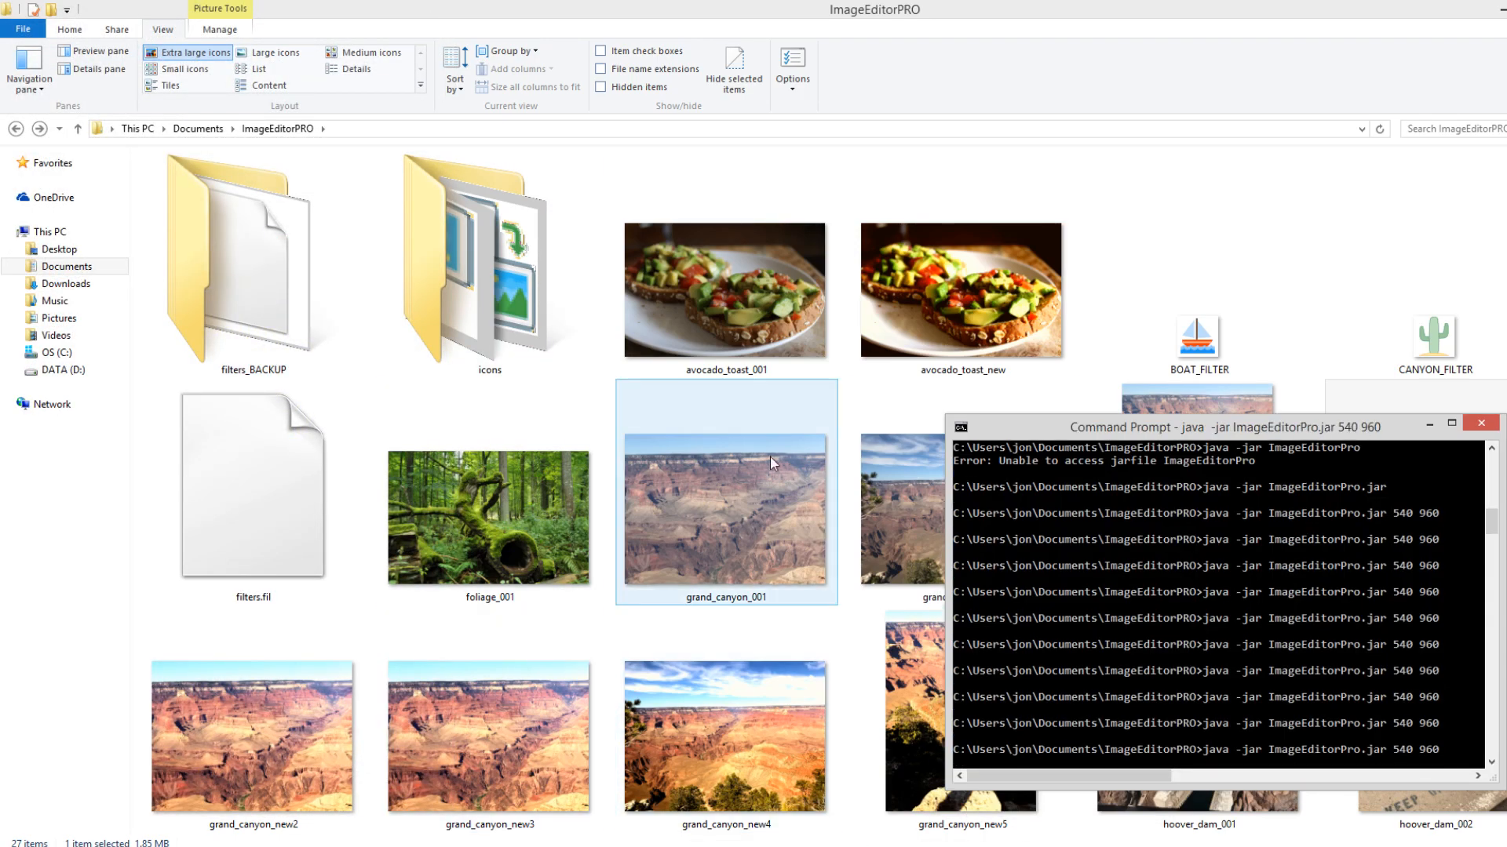
pyautogui.click(1430, 424)
pyautogui.click(152, 383)
pyautogui.doubleClick(252, 414)
# Preview the Canyon filter on the grand_canyon_new photo and move the editor window toward the middle of the desktop
pyautogui.click(61, 796)
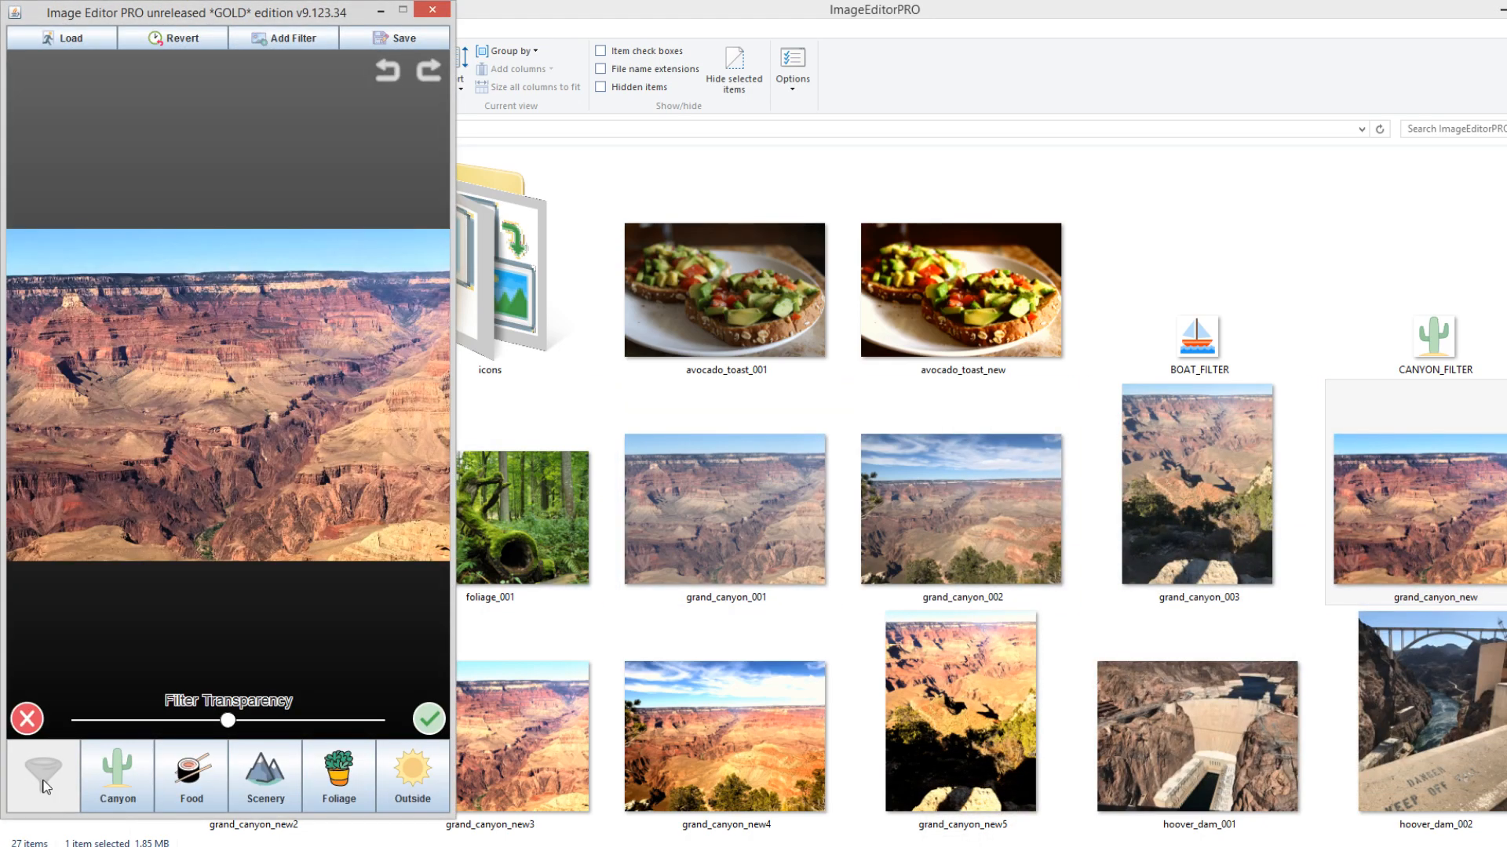
pyautogui.click(116, 780)
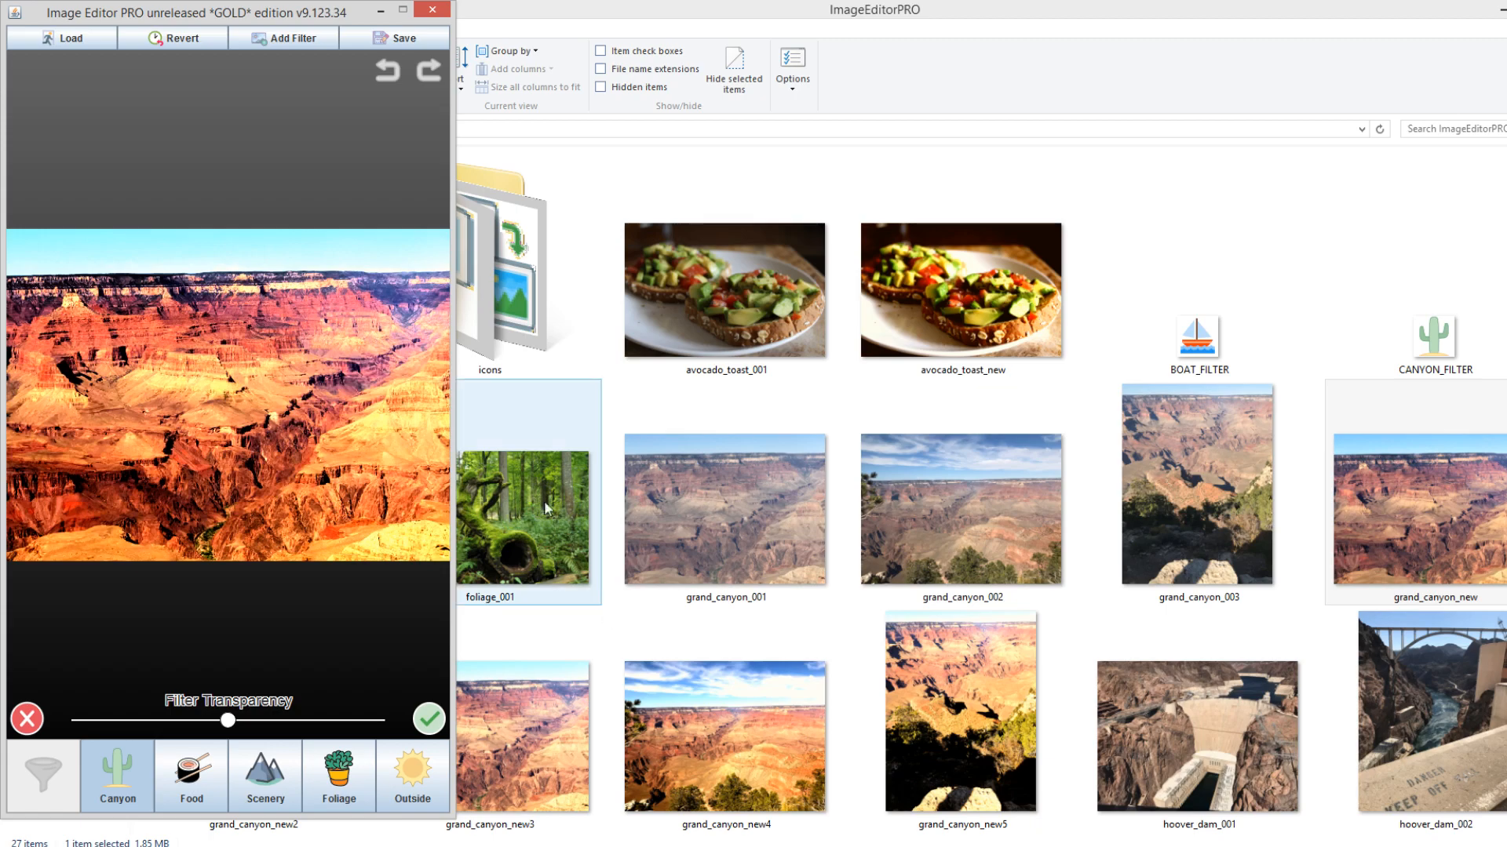
pyautogui.moveTo(269, 14); pyautogui.dragTo(948, 12)
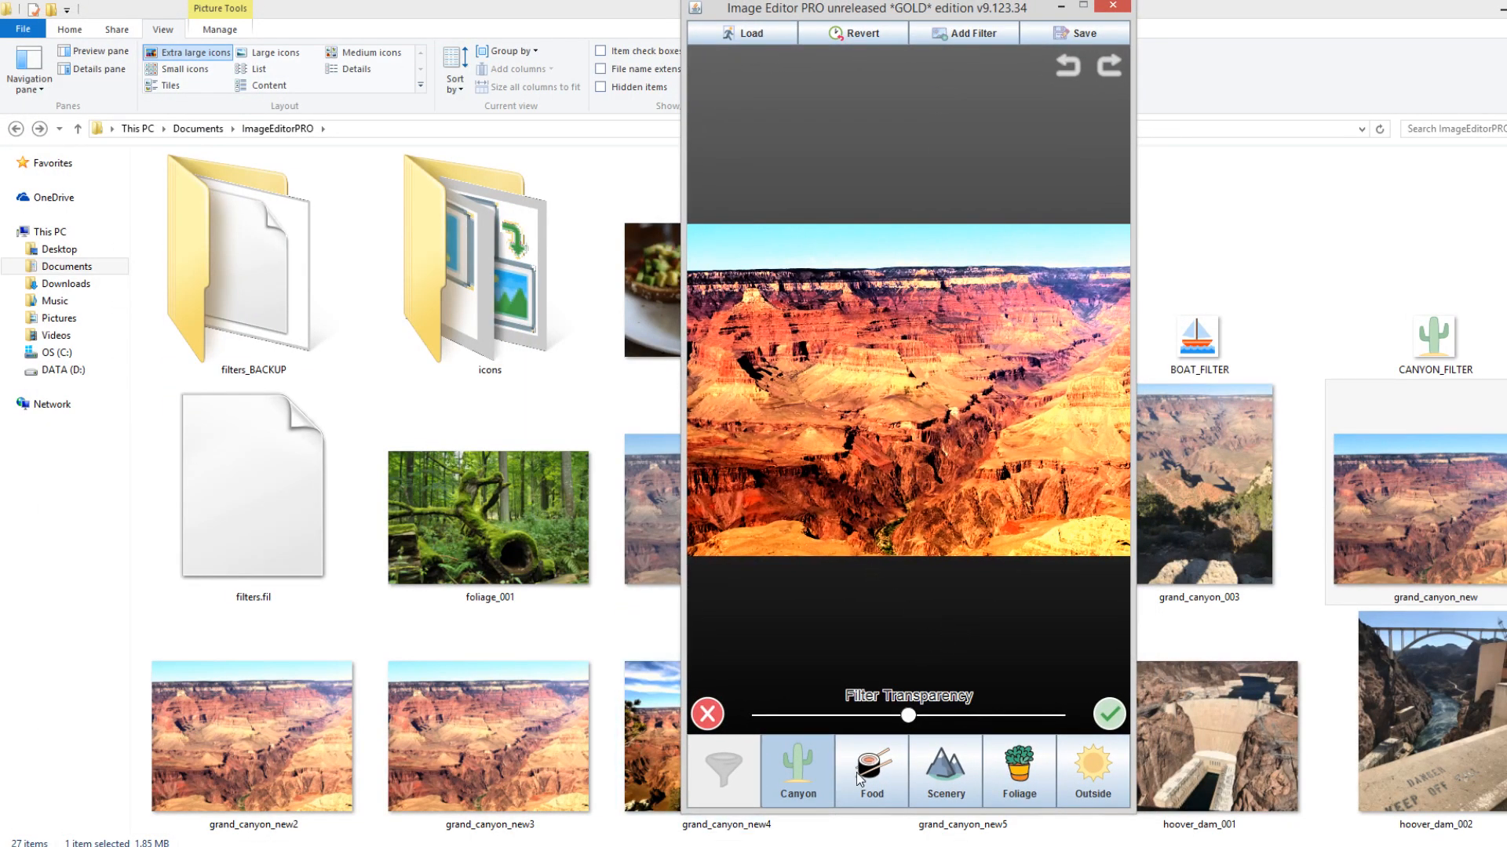
pyautogui.moveTo(982, 846)
pyautogui.moveTo(800, 8); pyautogui.dragTo(665, 19)
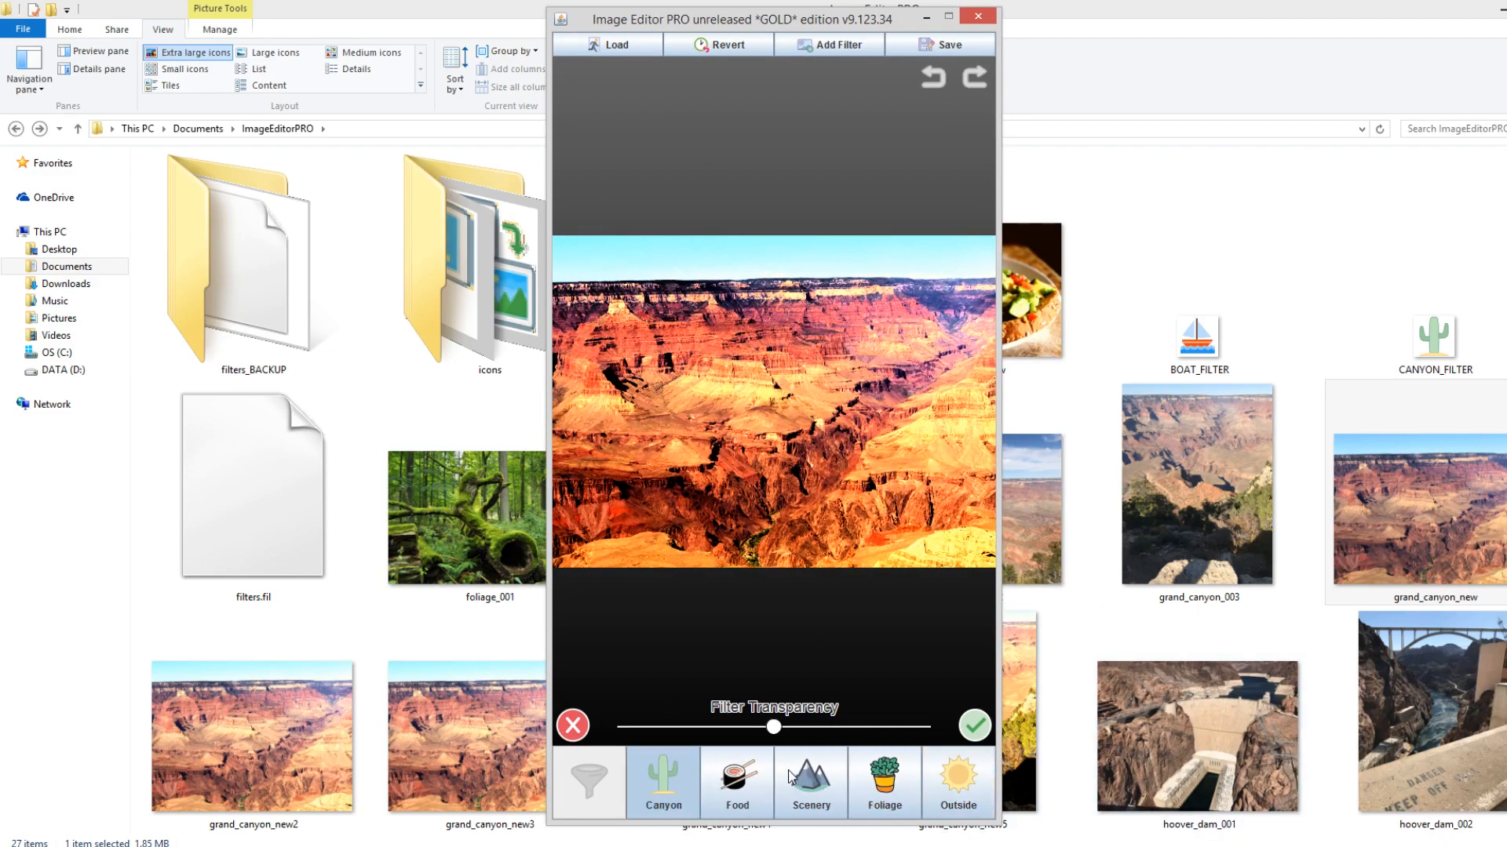
# Browse the rest of the filter list, trying the Warm filter on the canyon photo, and cancel without applying anything
pyautogui.click(883, 780)
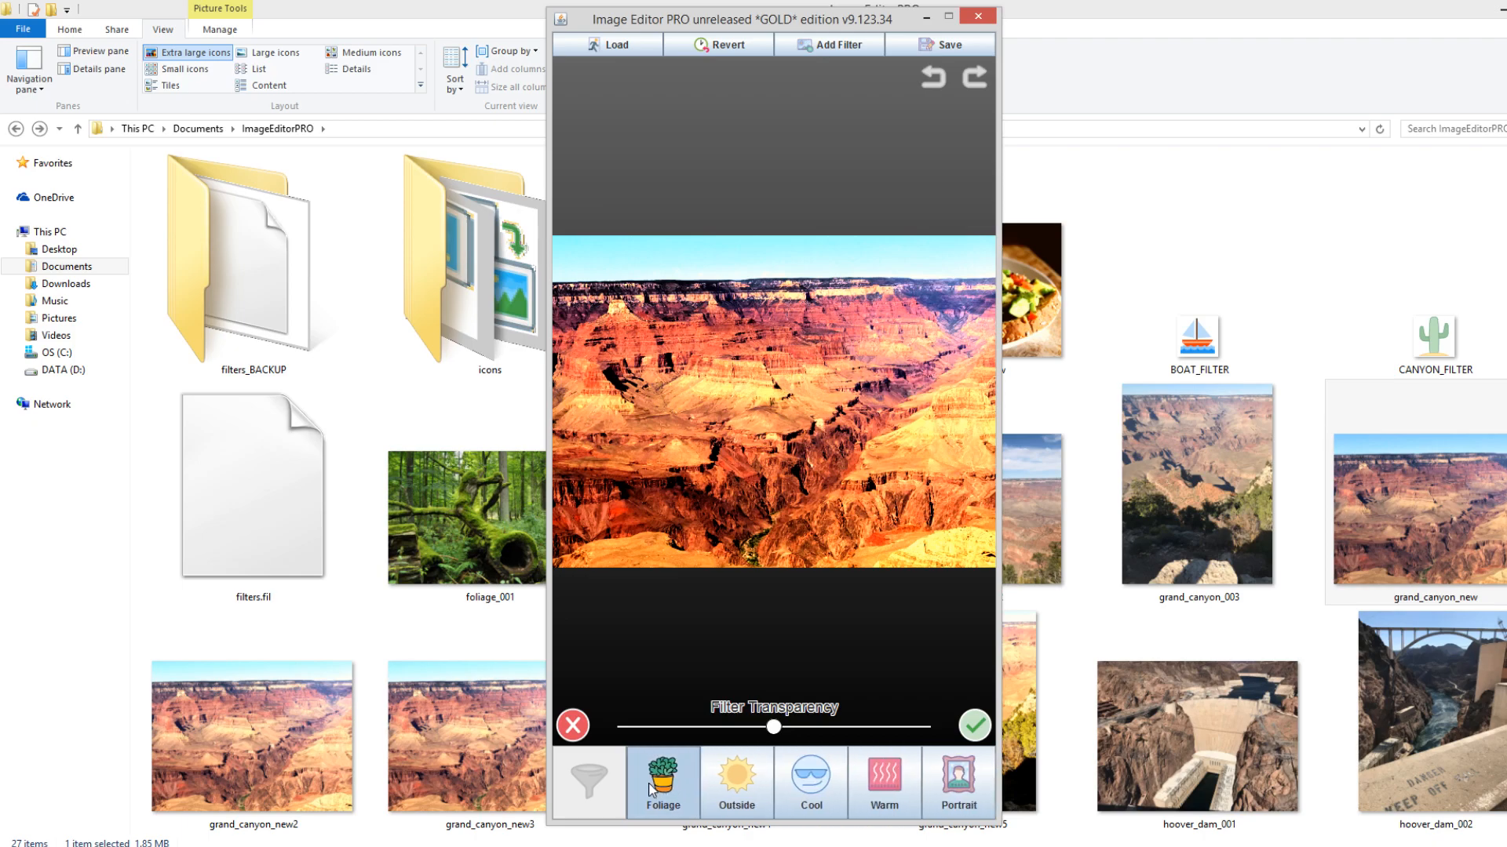
pyautogui.click(898, 808)
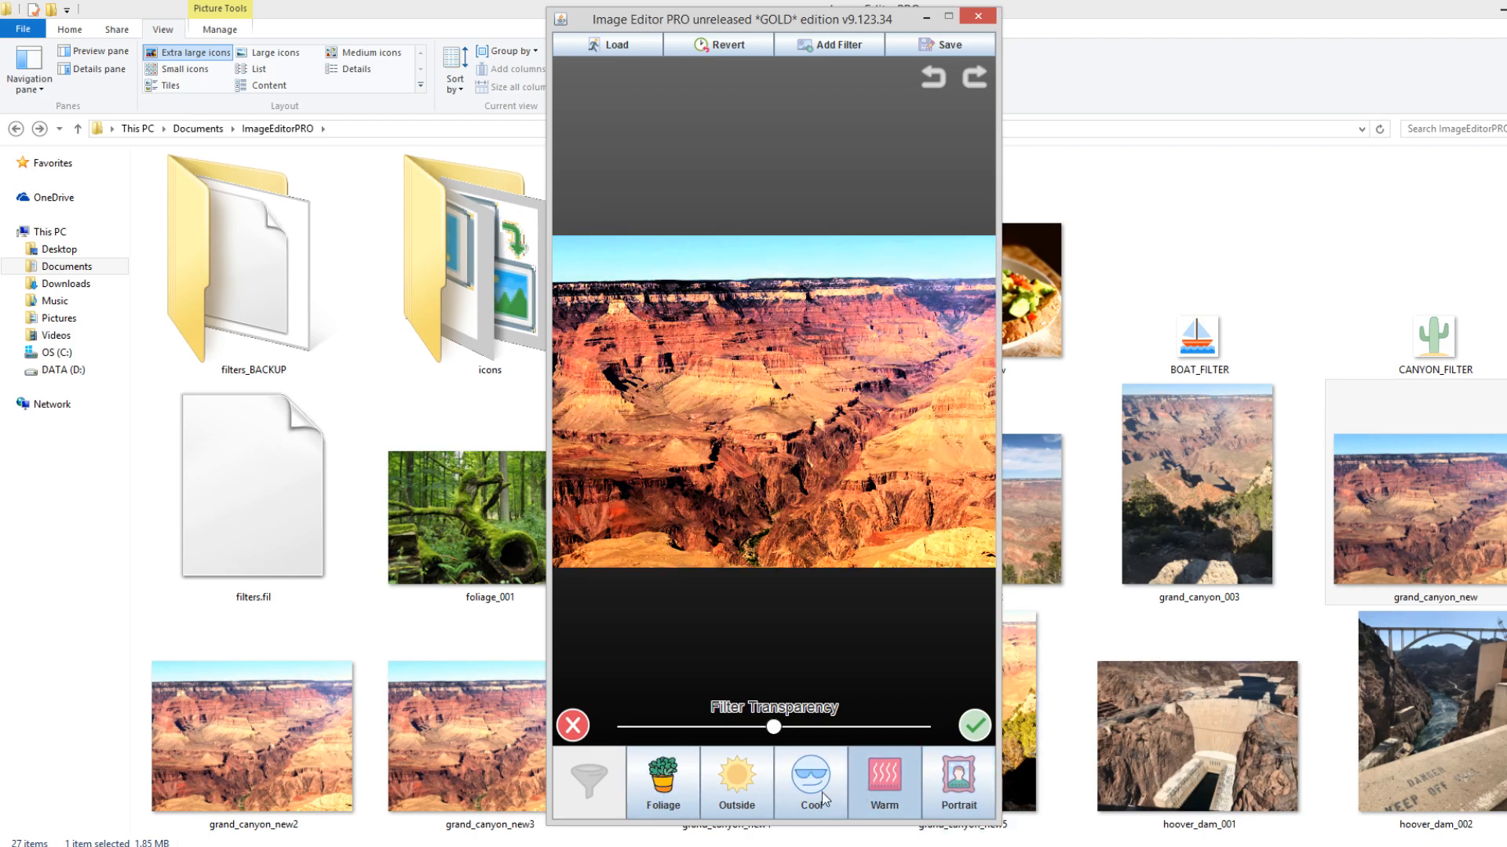
pyautogui.click(897, 805)
pyautogui.click(947, 784)
pyautogui.moveTo(883, 780); pyautogui.dragTo(1061, 779)
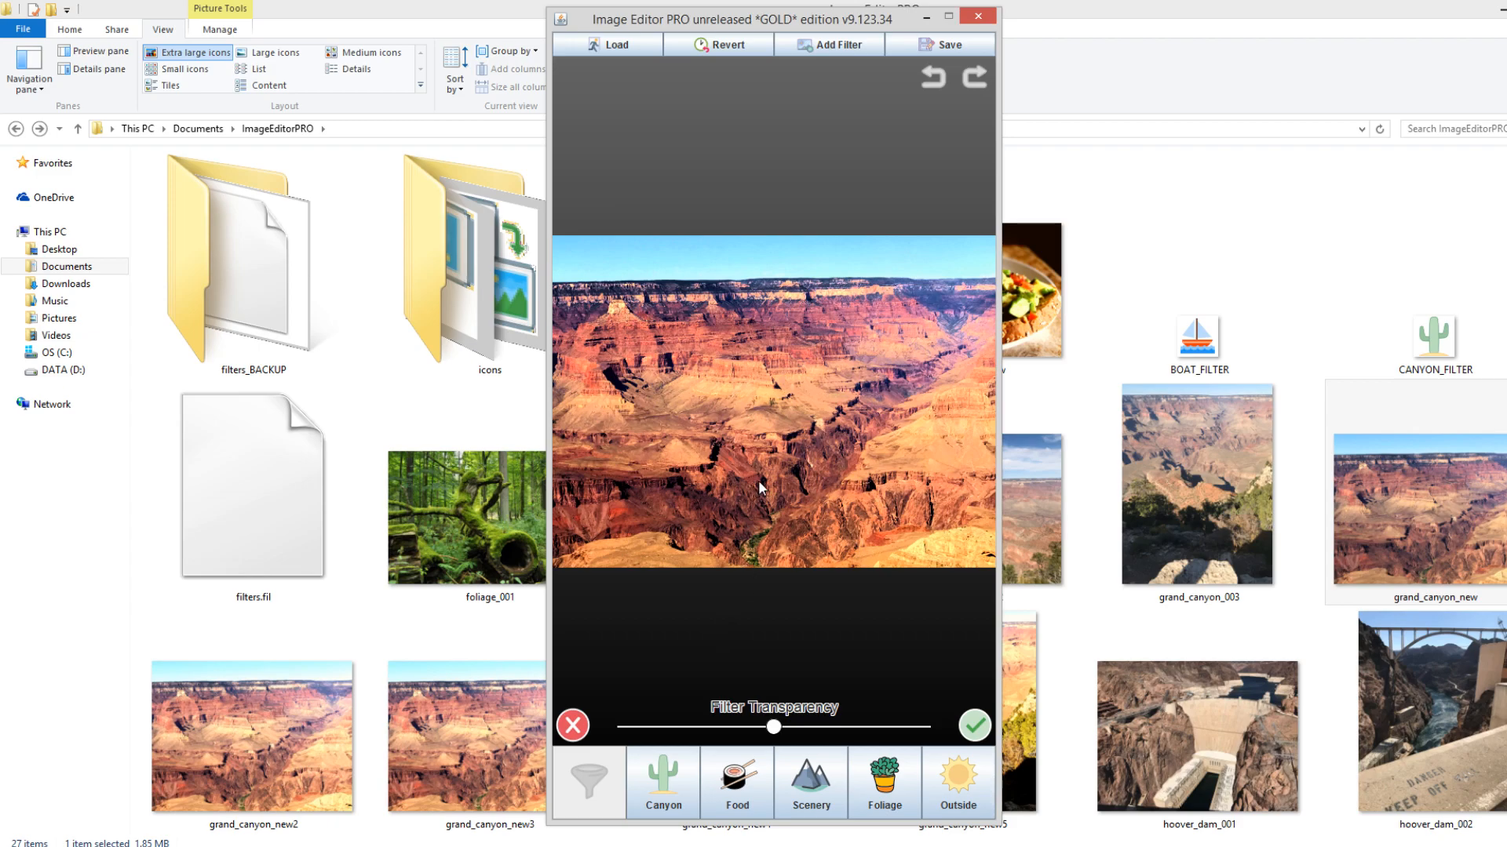
pyautogui.click(572, 726)
# Apply the Canyon filter to the grand_canyon_new photo
pyautogui.click(604, 785)
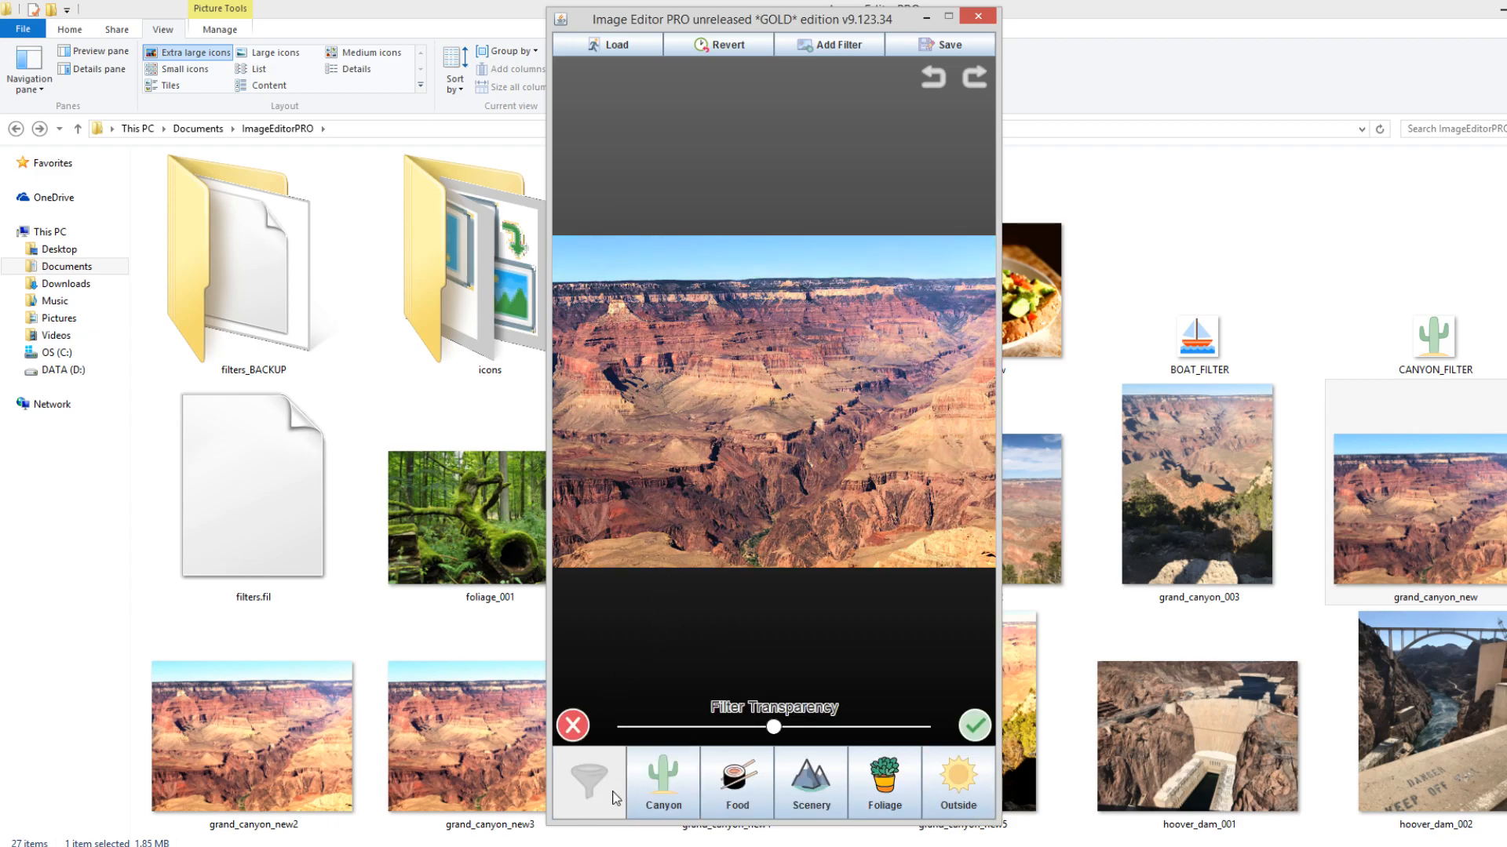
pyautogui.click(663, 785)
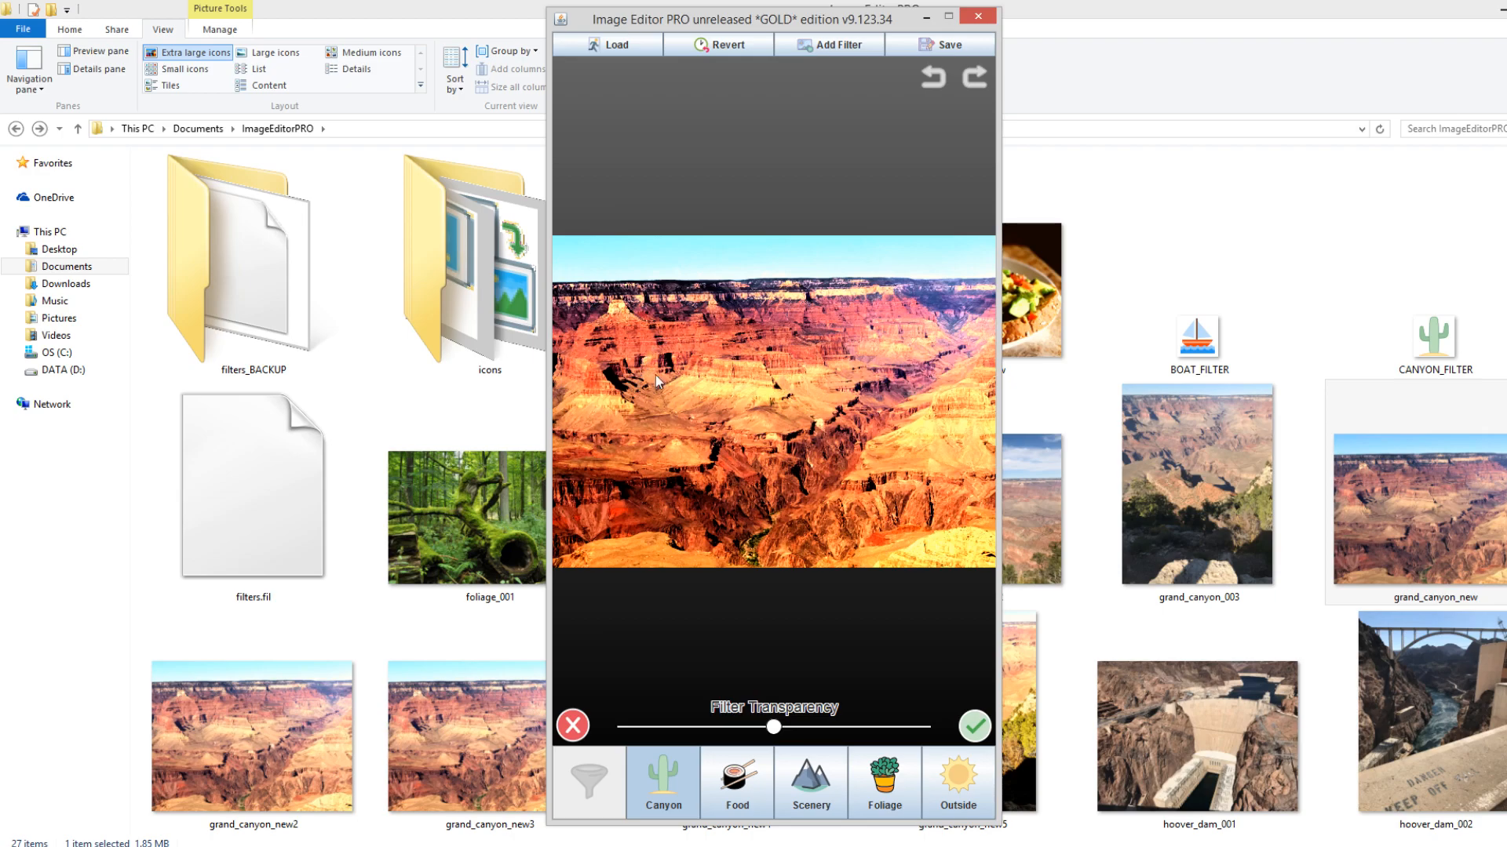
pyautogui.click(974, 726)
pyautogui.moveTo(811, 20); pyautogui.dragTo(756, 22)
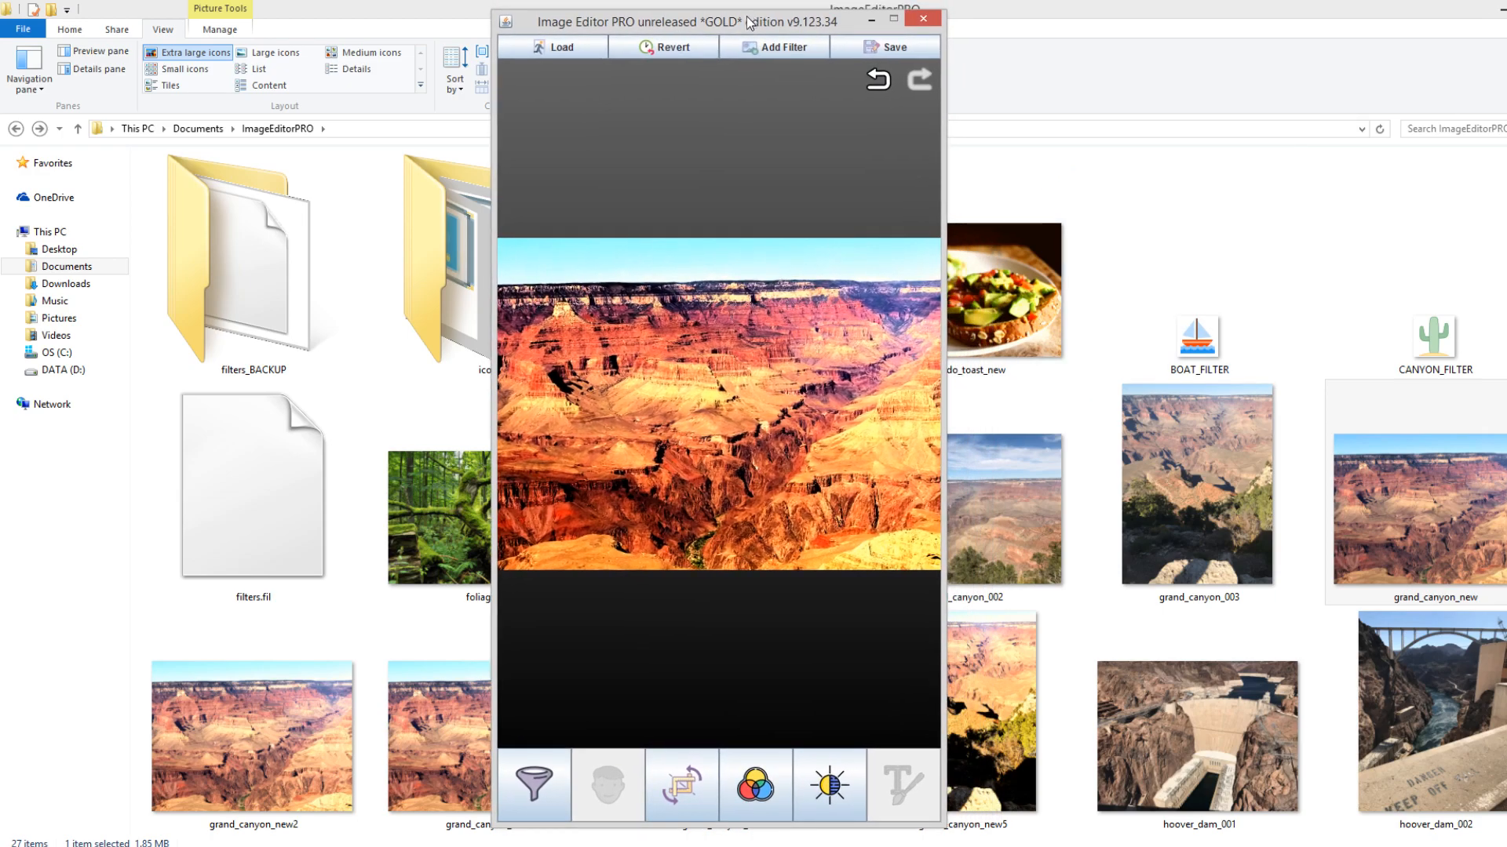
# Return to the load screen, discarding the unsaved changes, and load the grand_canyon_003 photo
pyautogui.click(559, 49)
pyautogui.click(683, 451)
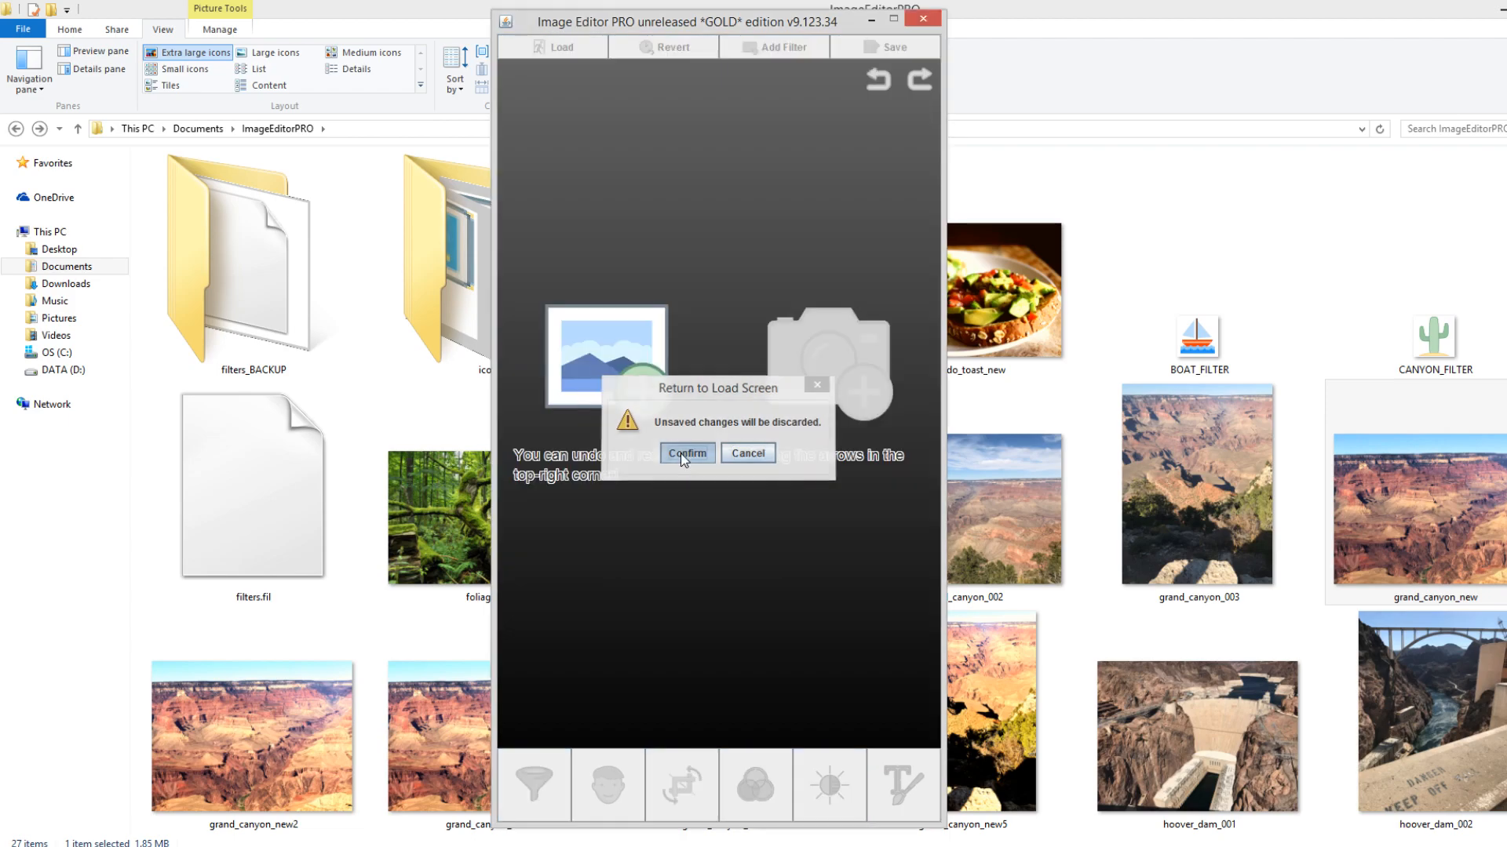
pyautogui.click(578, 337)
pyautogui.doubleClick(721, 413)
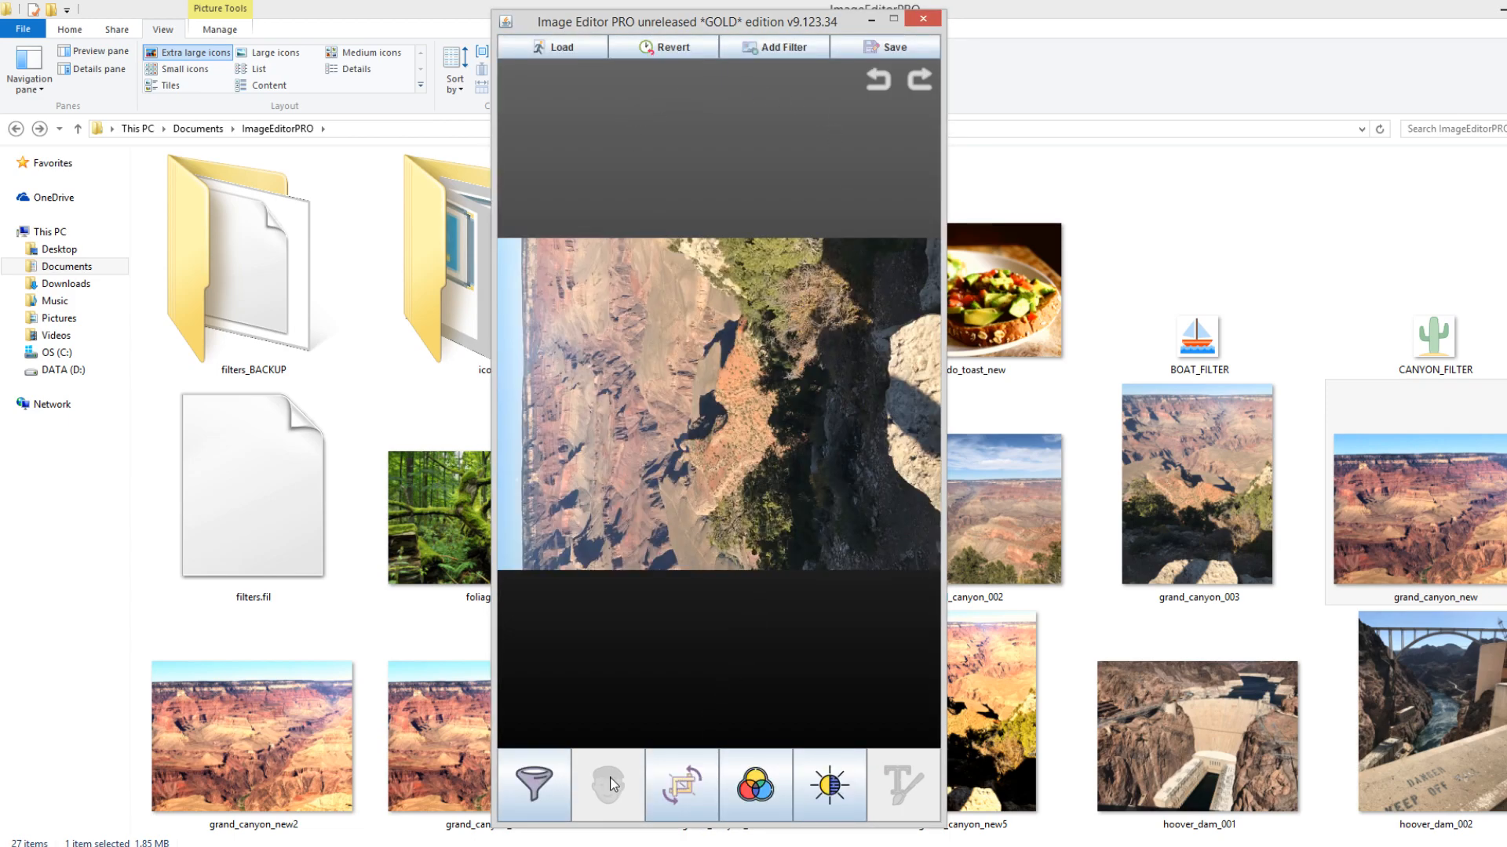
# Rotate the loaded canyon photo 90 degrees clockwise
pyautogui.click(678, 786)
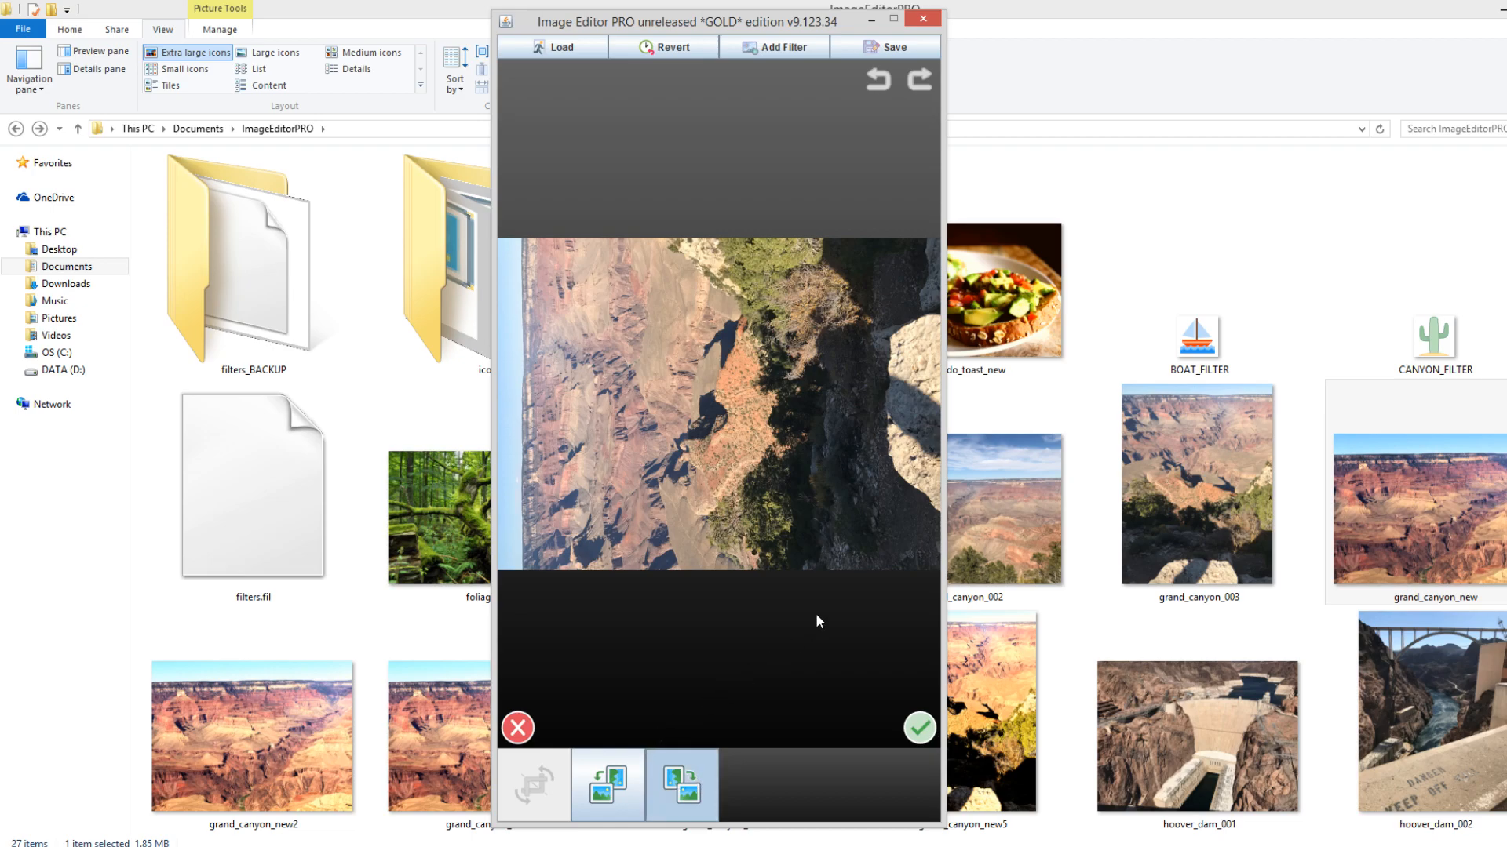
pyautogui.click(919, 728)
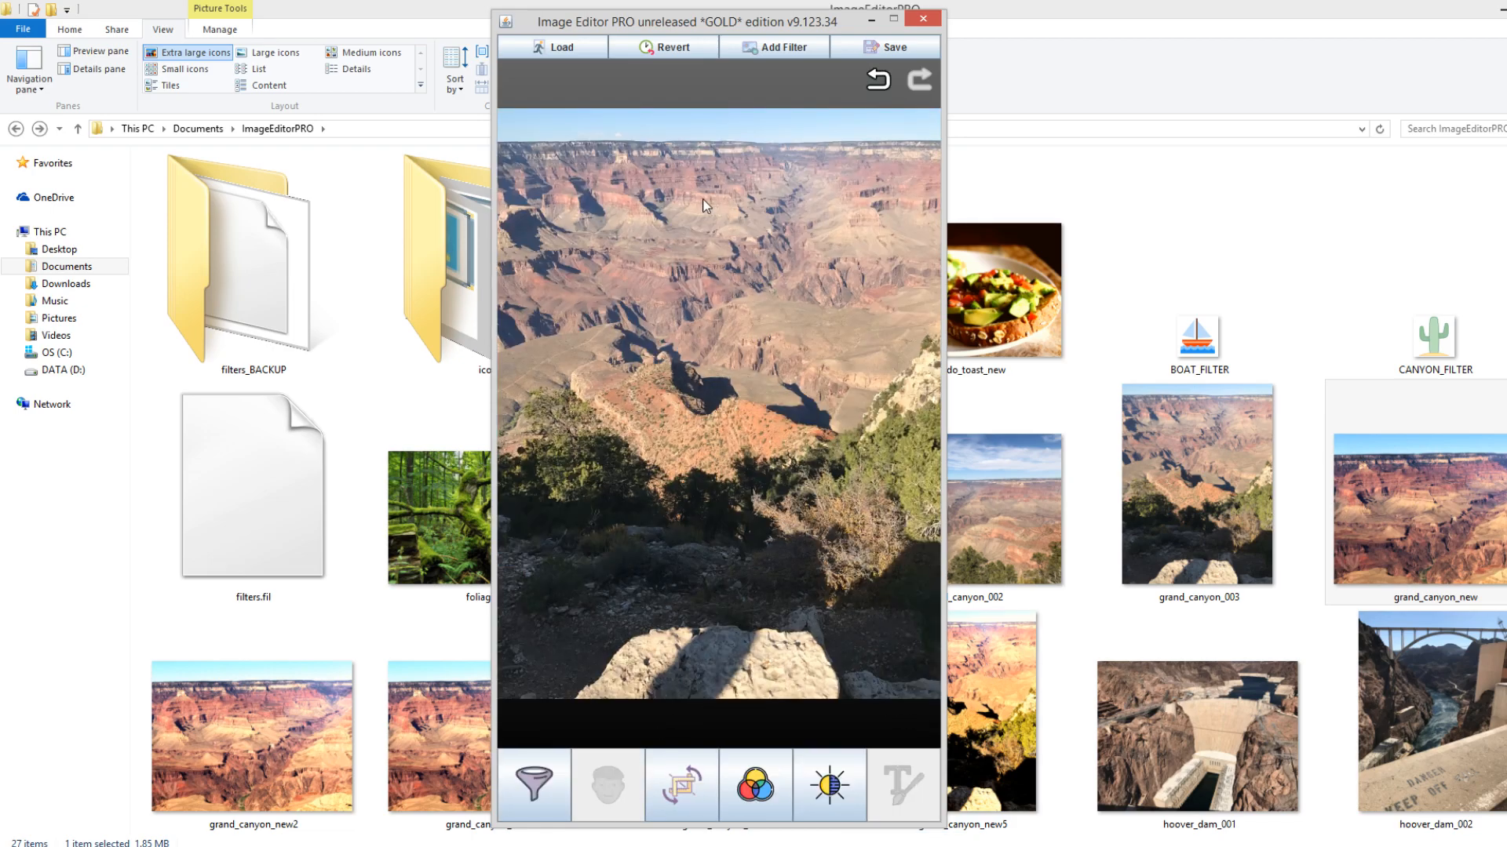
# Look through the colour adjustments and the brightness adjustments, cancelling each without changing the photo
pyautogui.click(755, 785)
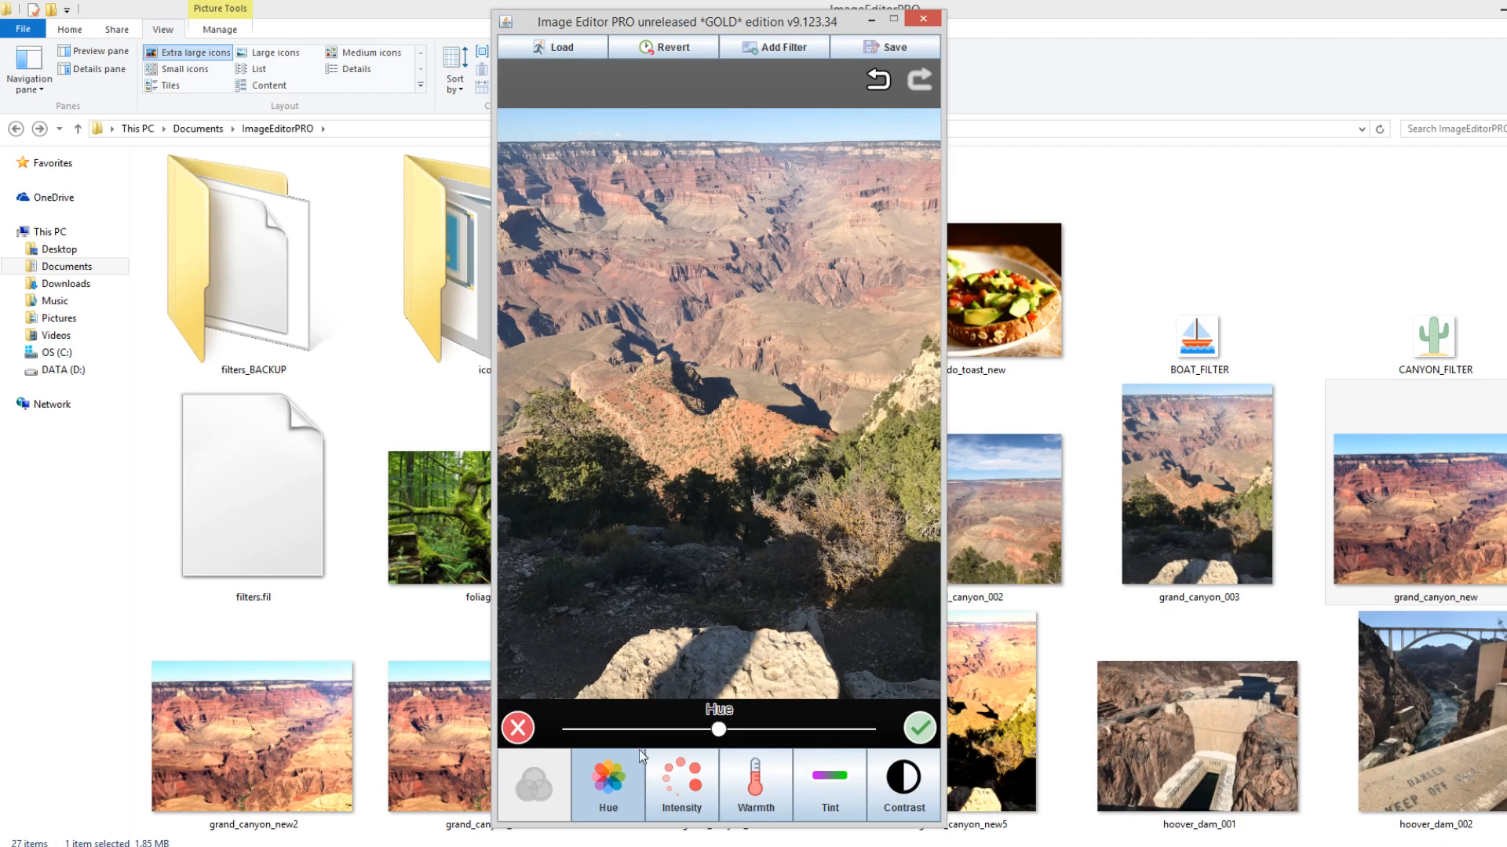
pyautogui.click(518, 728)
pyautogui.click(830, 785)
pyautogui.click(518, 728)
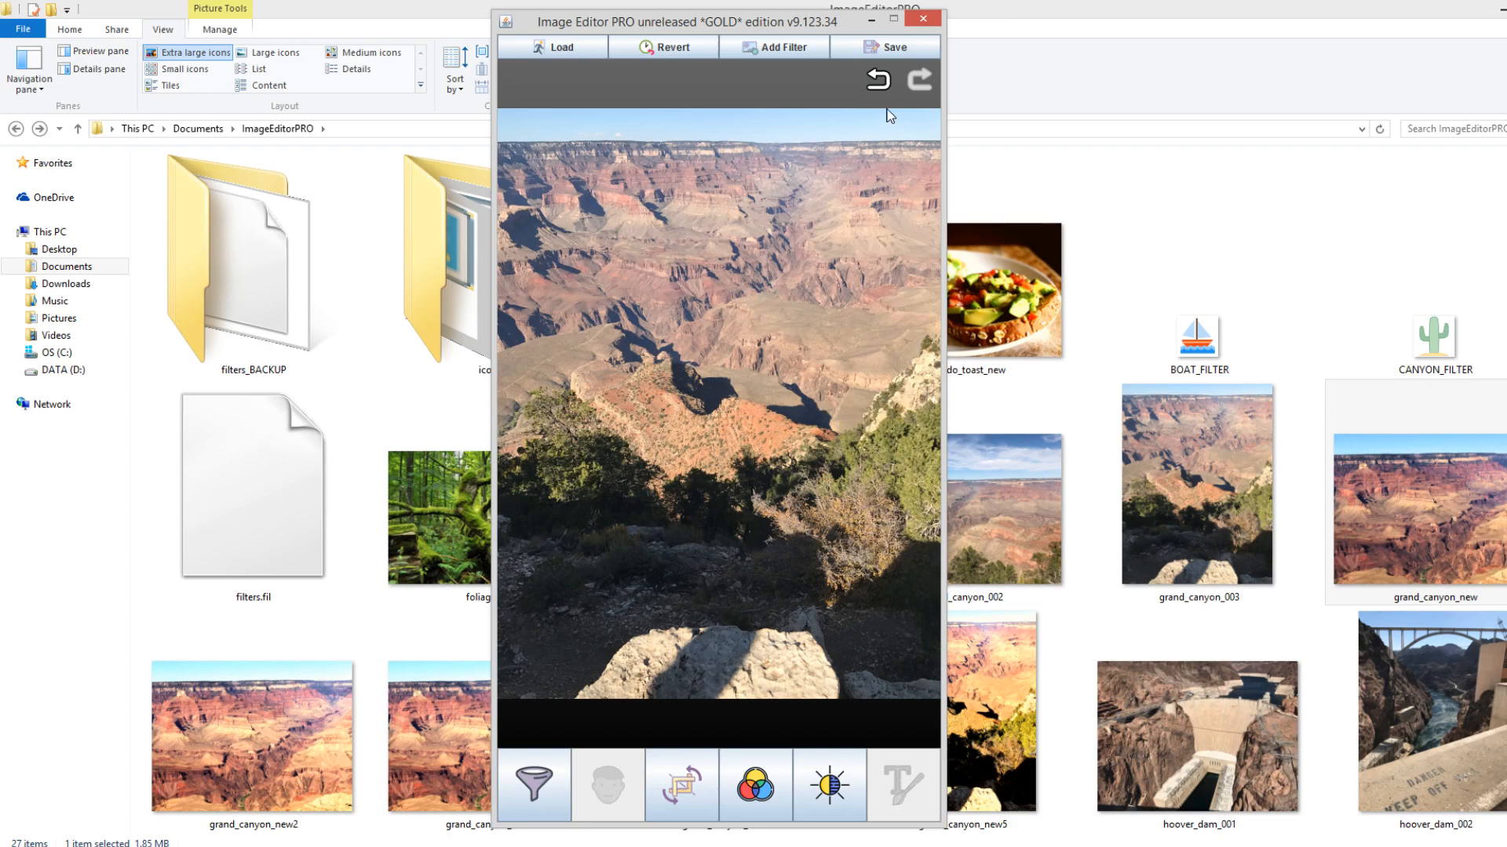
# Revert the canyon photo to its original and select the Scenery filter for it
pyautogui.click(667, 58)
pyautogui.click(694, 451)
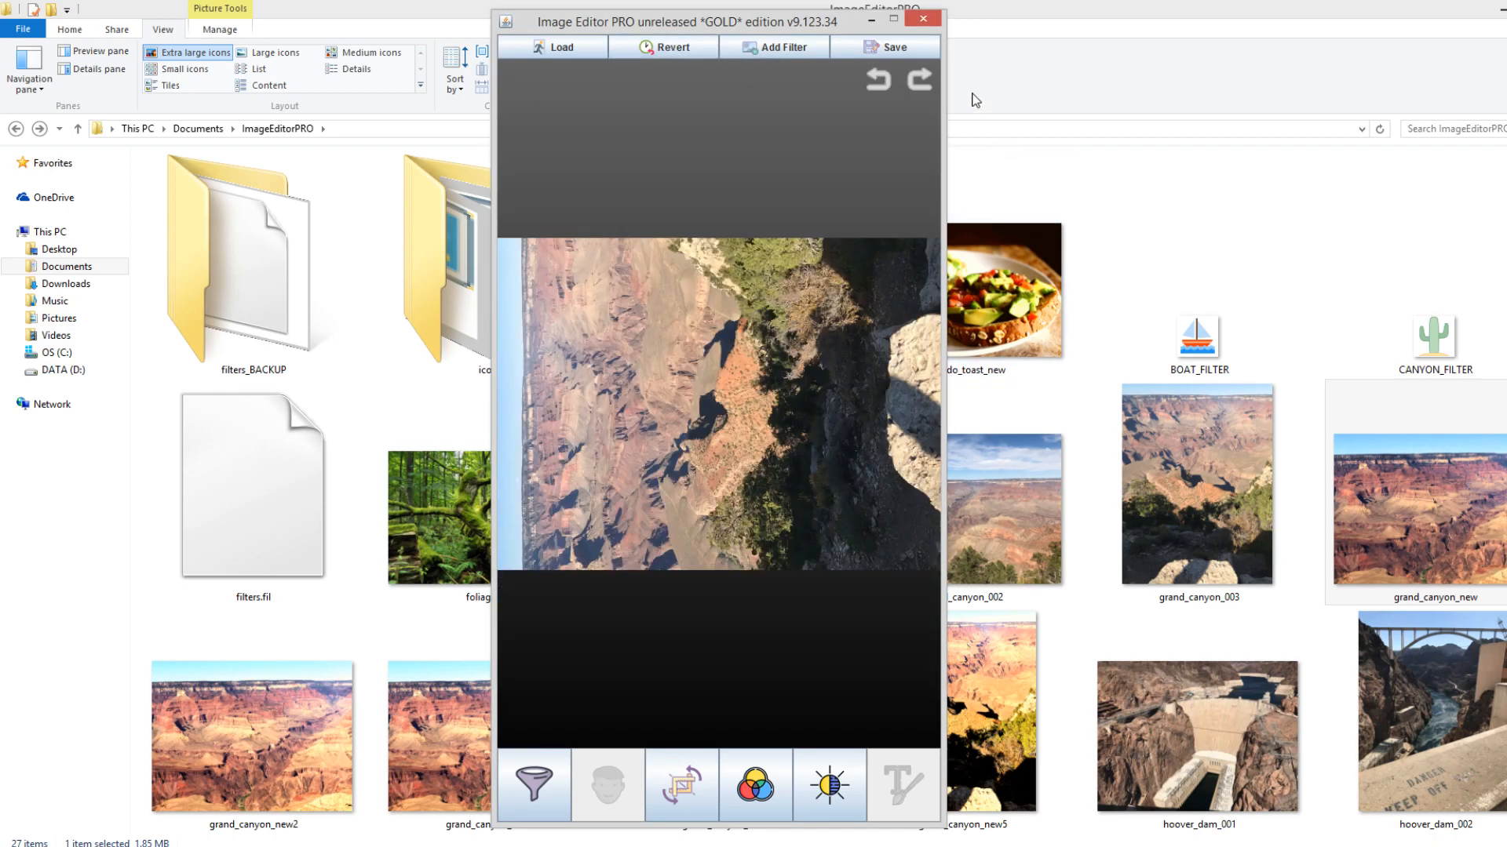
pyautogui.click(534, 784)
pyautogui.click(756, 783)
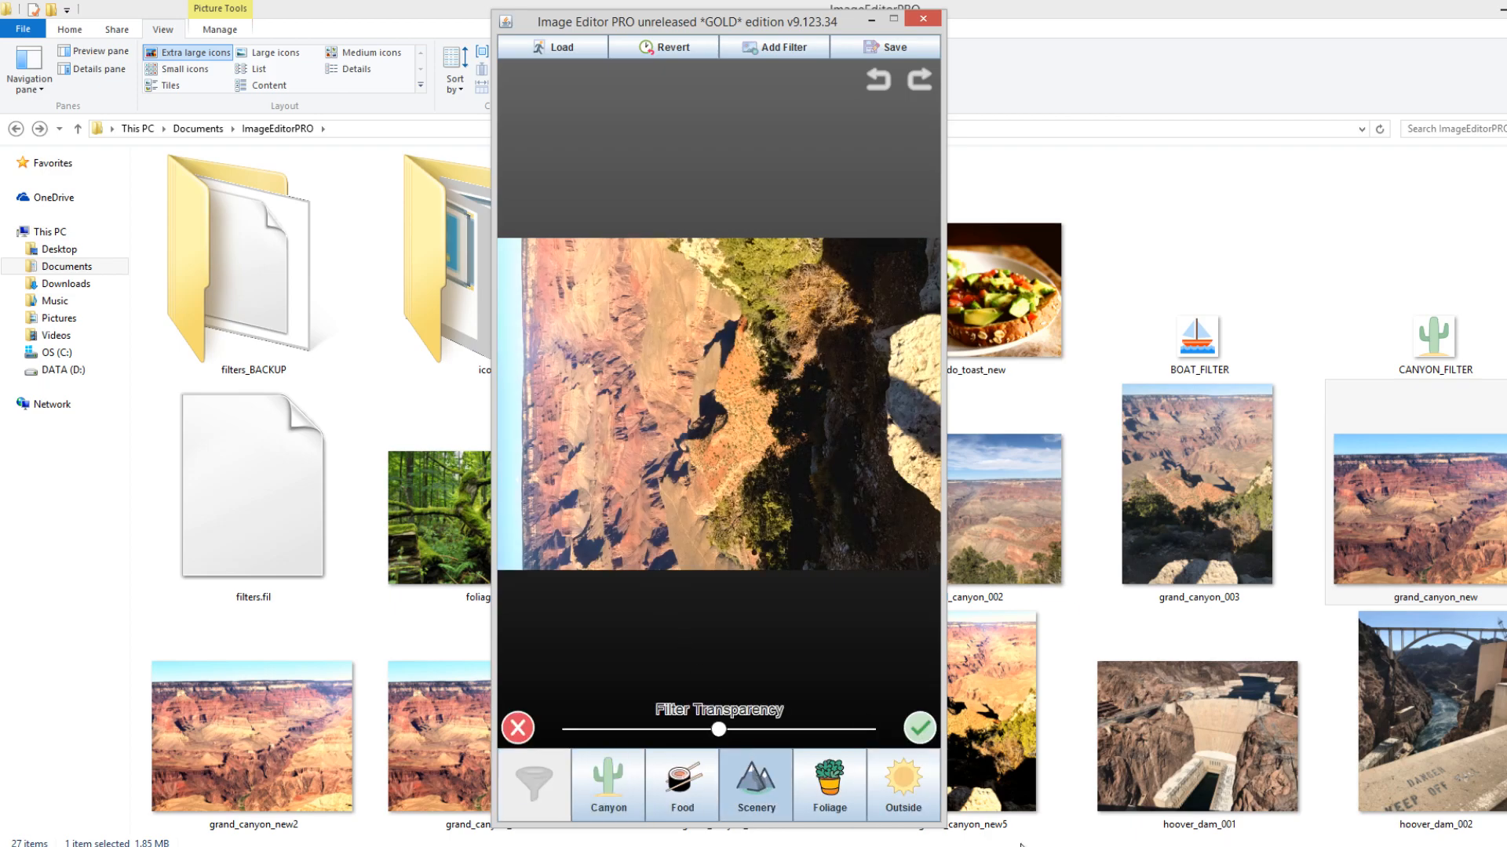